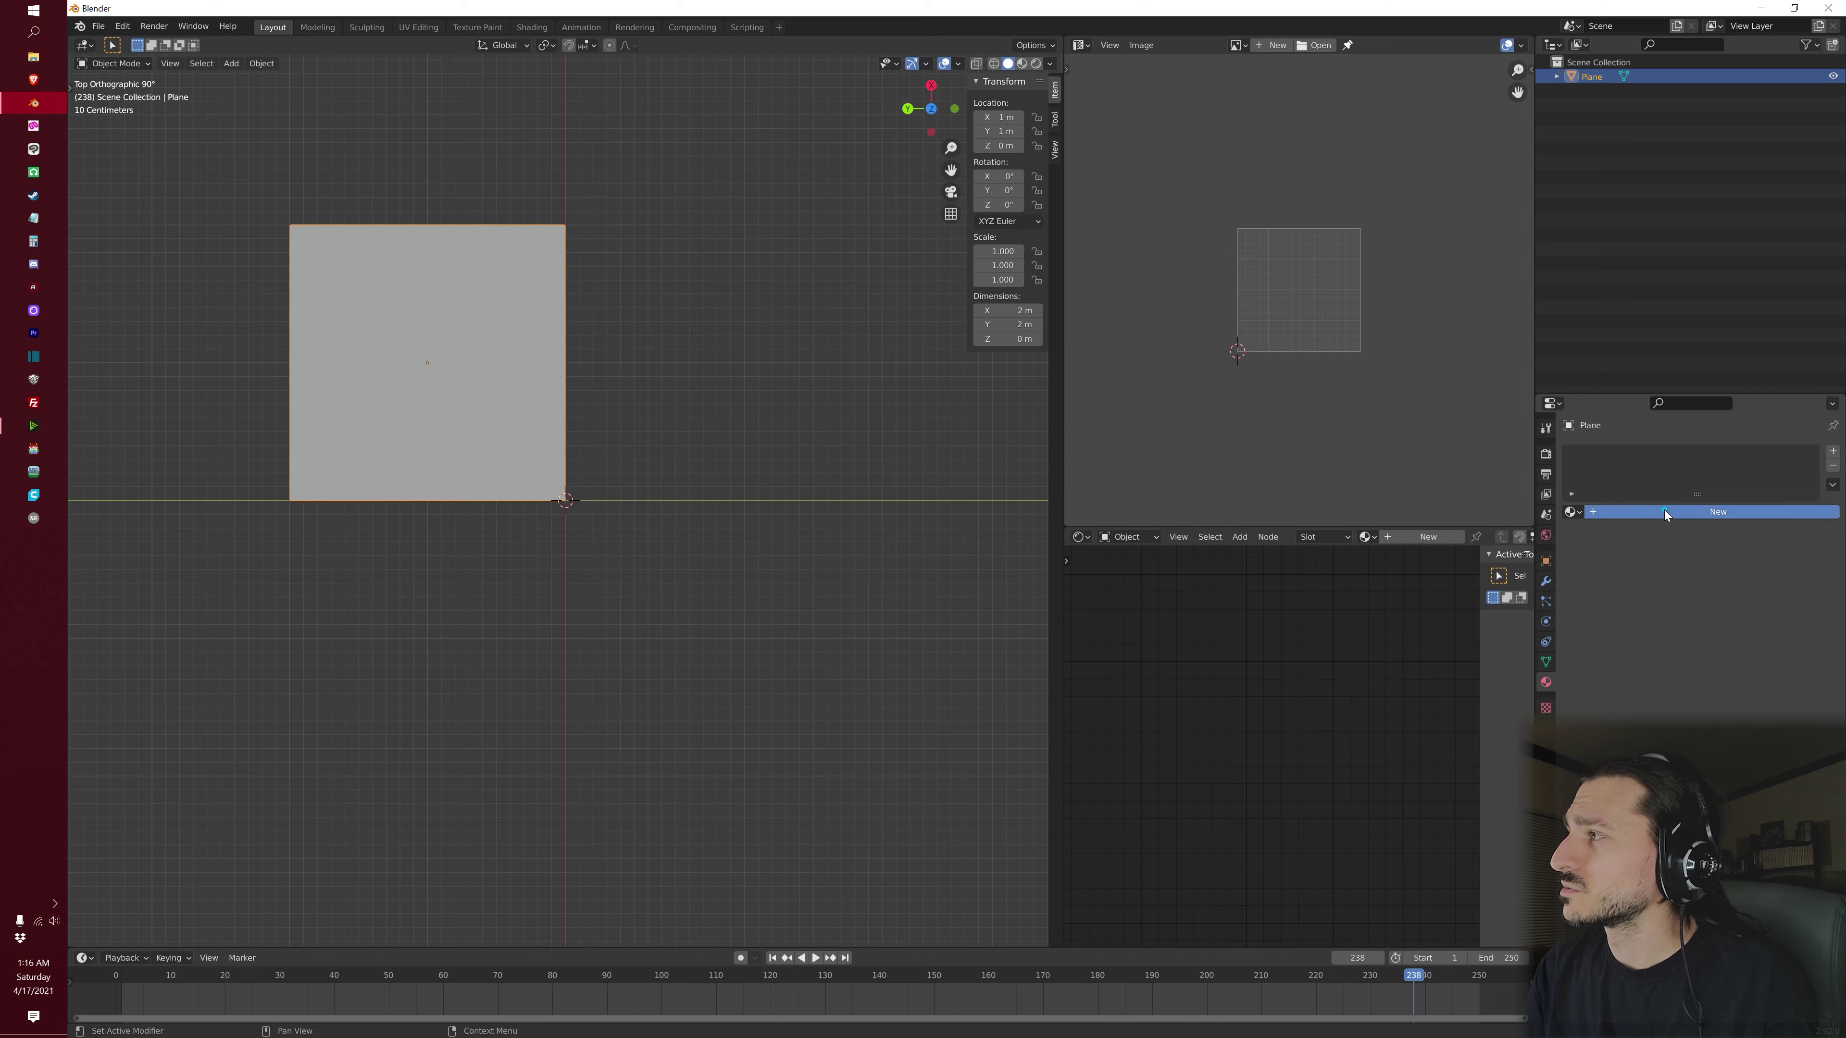
Add an Image Texture node to the plane's new material and connect its Color output to the Principled BSDF's Base Color
click(1240, 538)
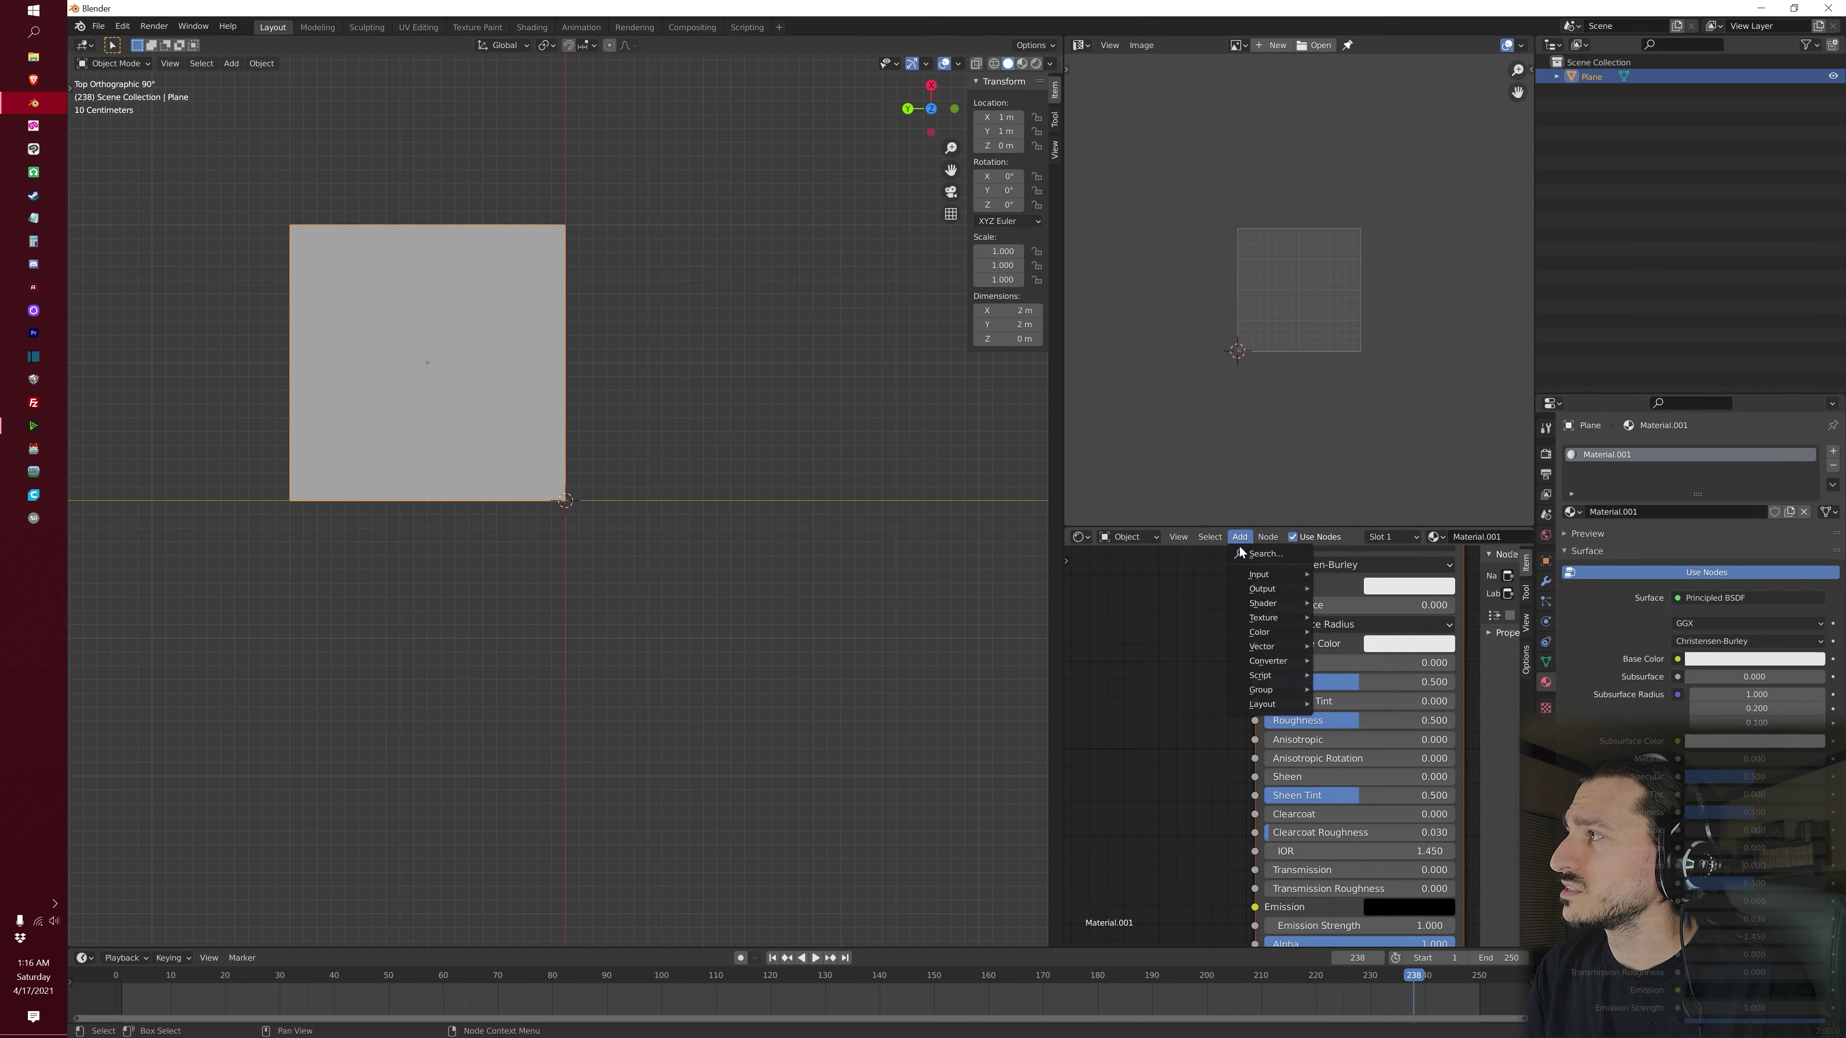
mouse_move(1271, 620)
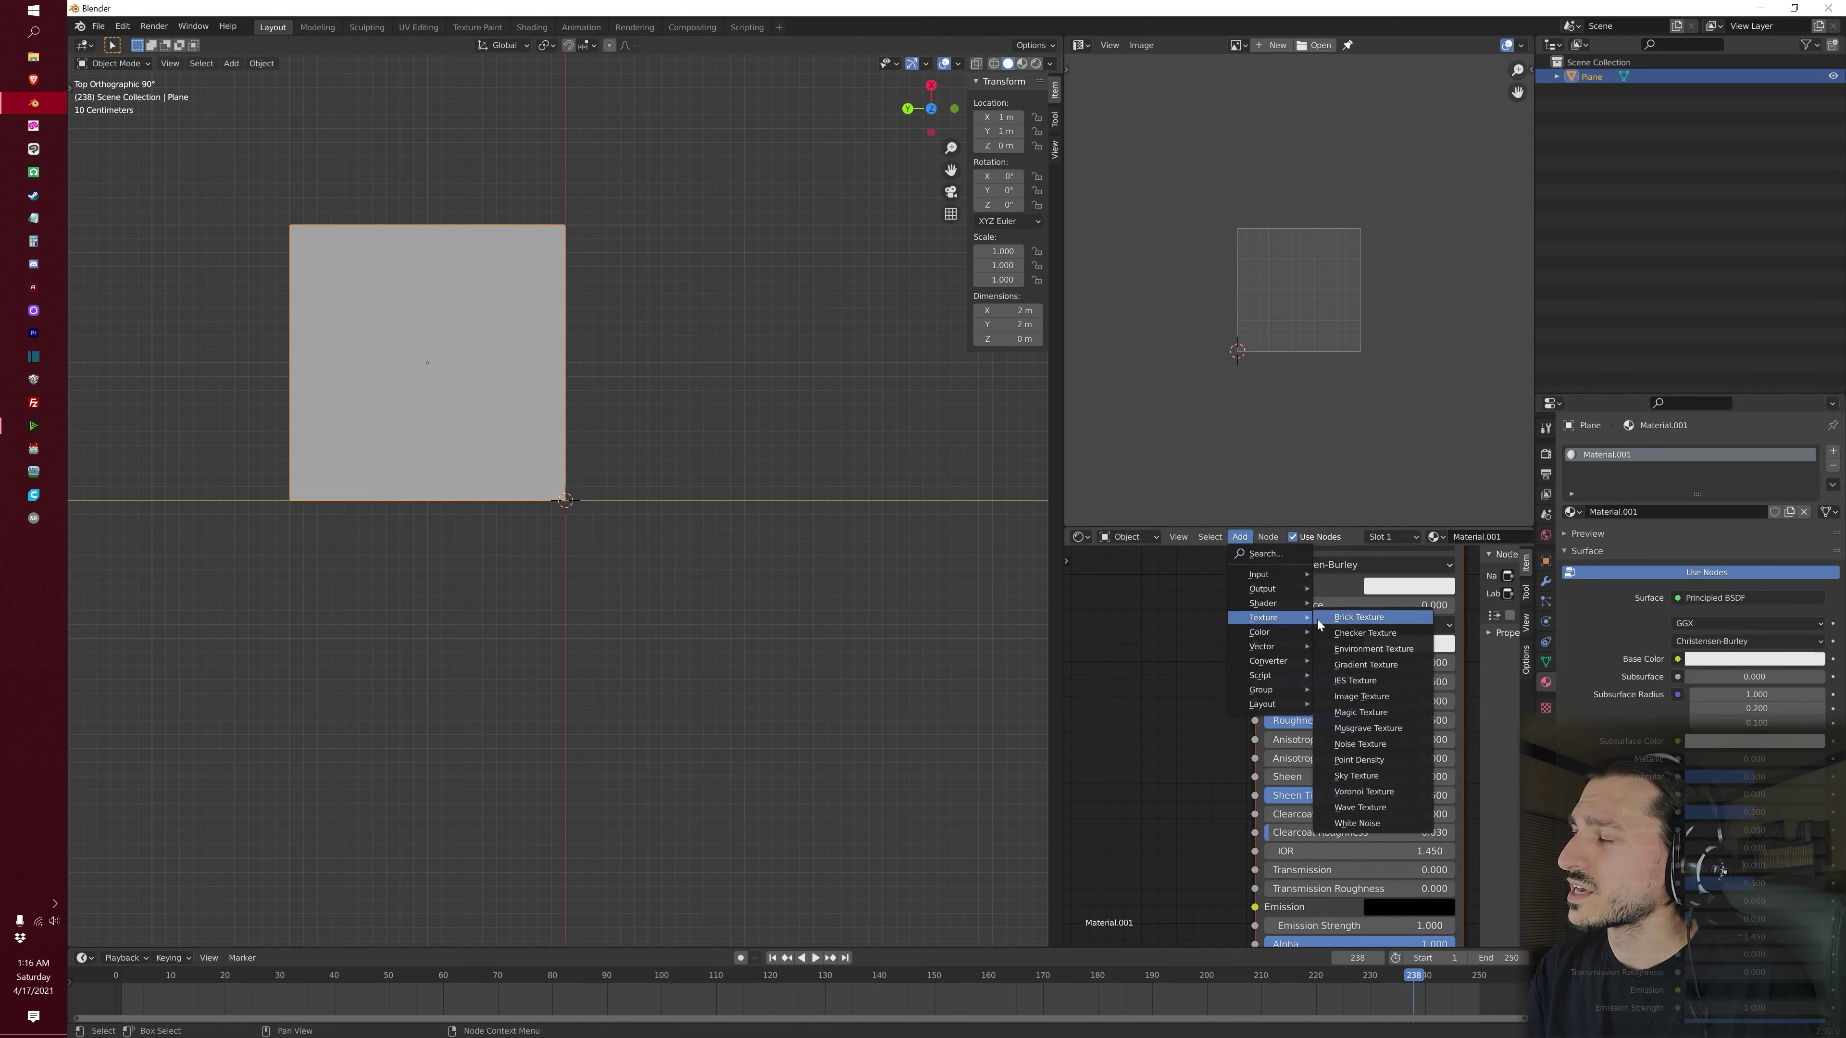
click(1366, 699)
click(1387, 586)
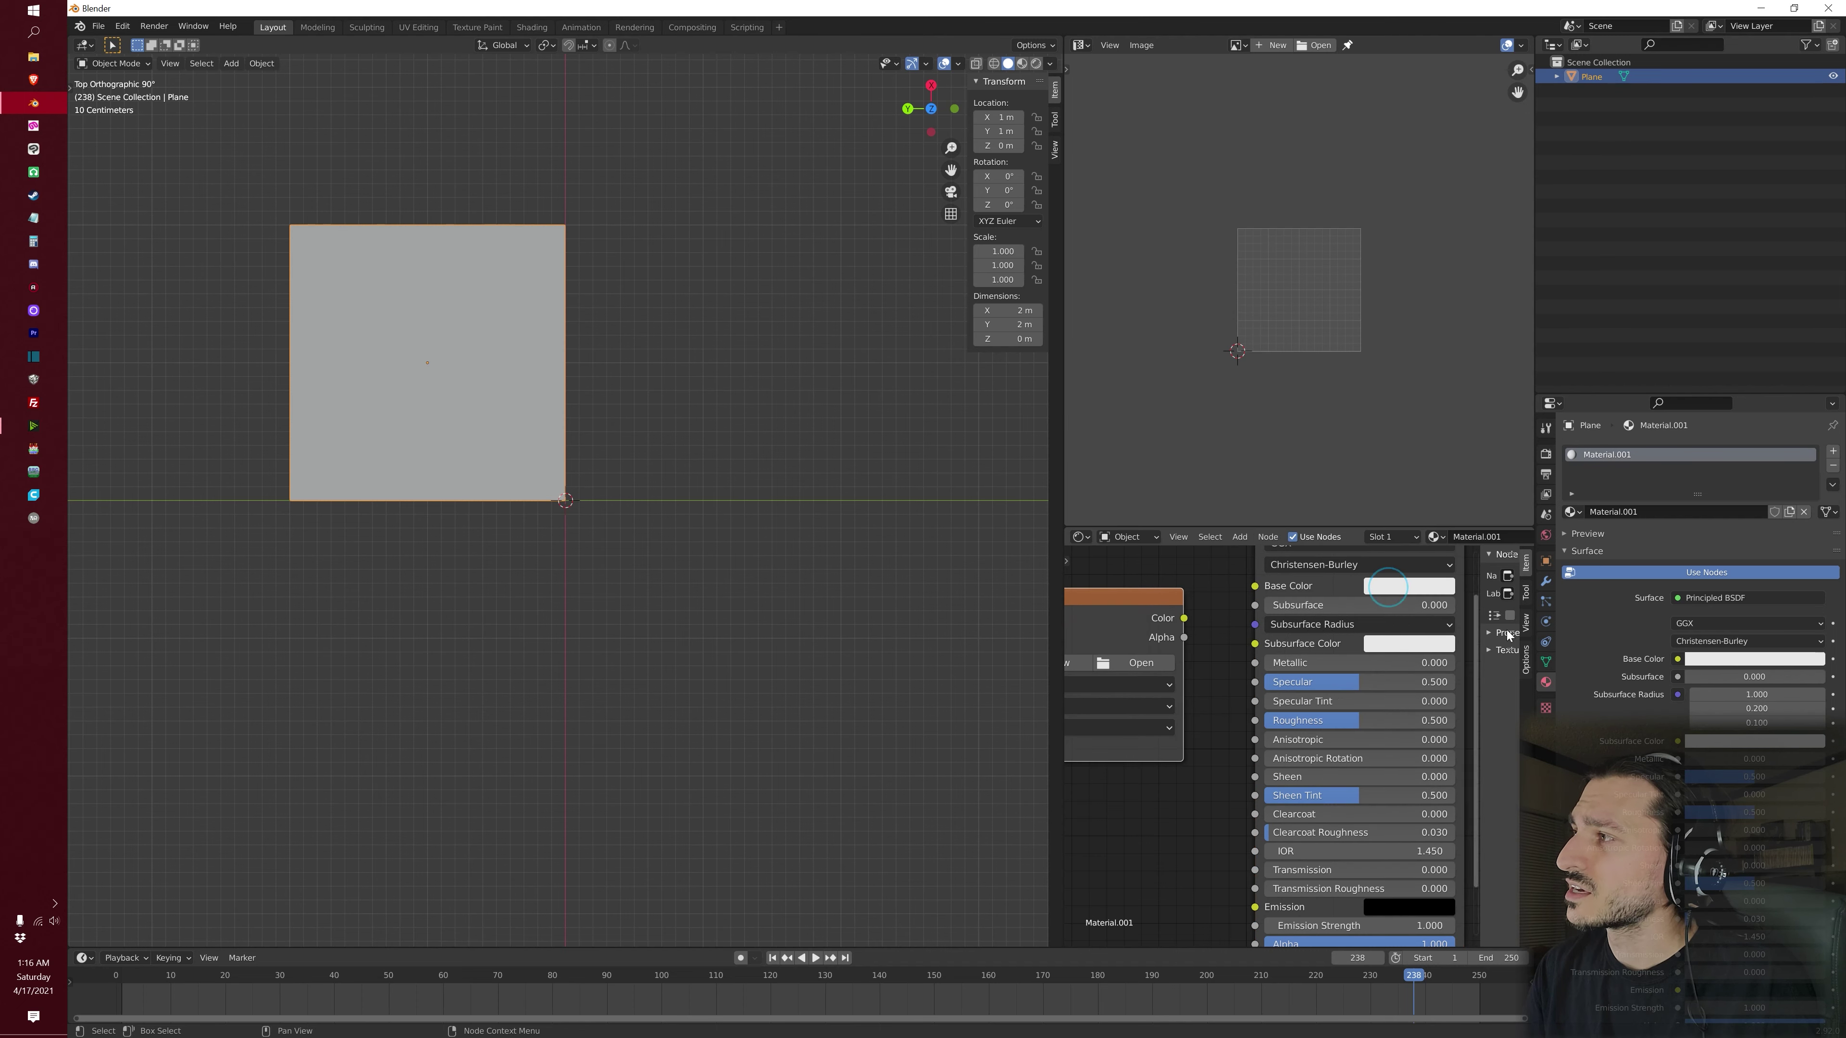
drag(1184, 618, 1254, 588)
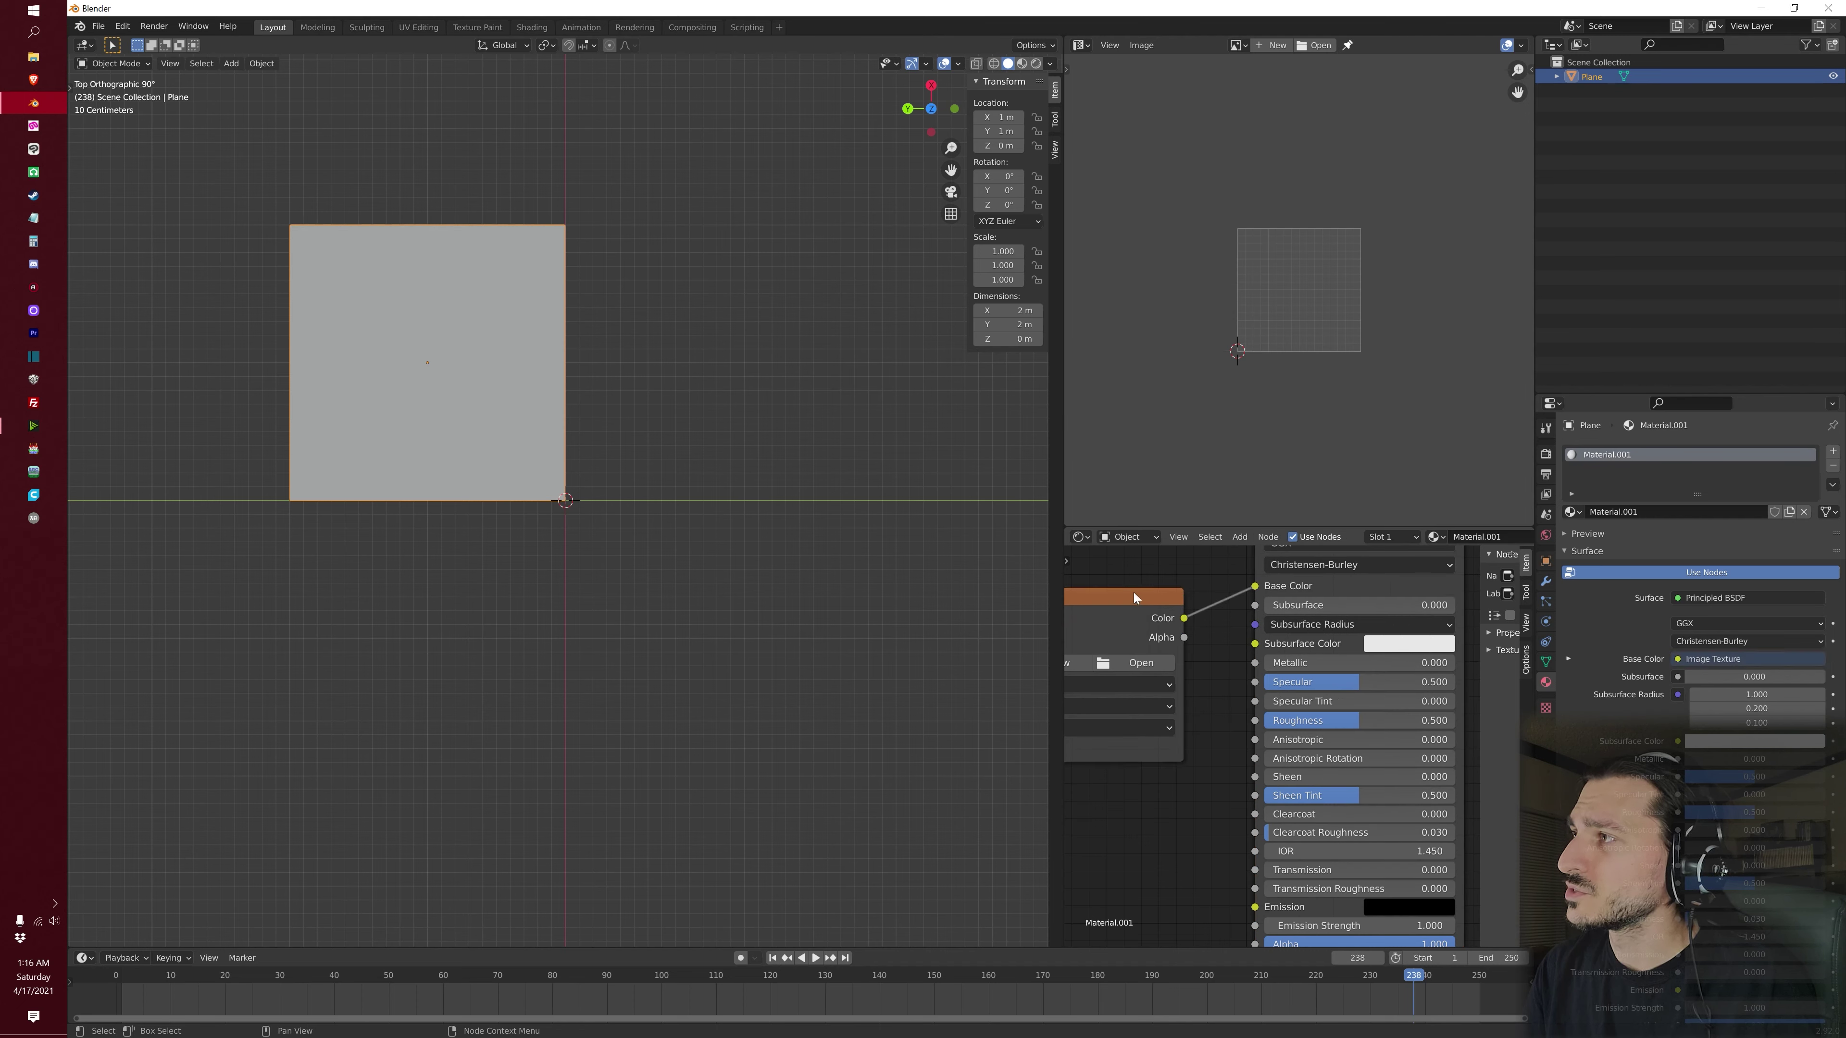
Load 001_Castle.png from the "Just for the vidya" folder inside "ceiling project" into the Image Texture node
key(Home)
click(1180, 673)
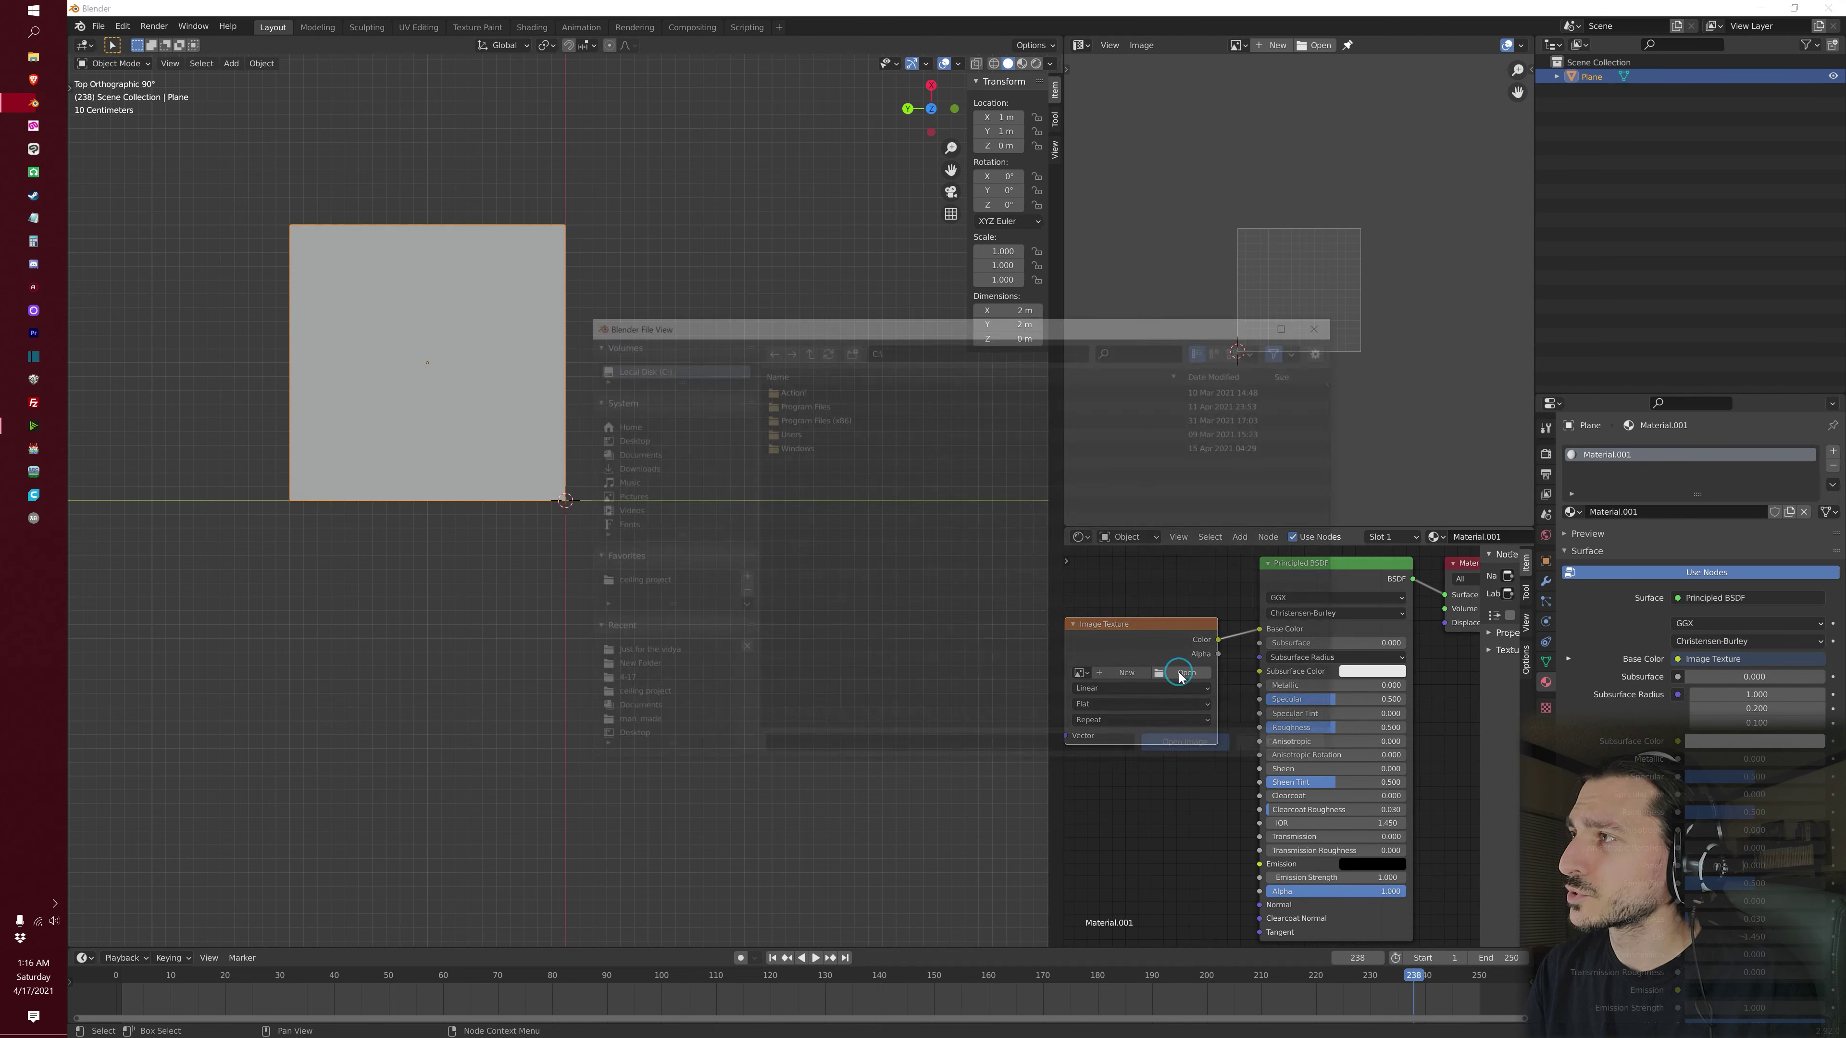
click(653, 582)
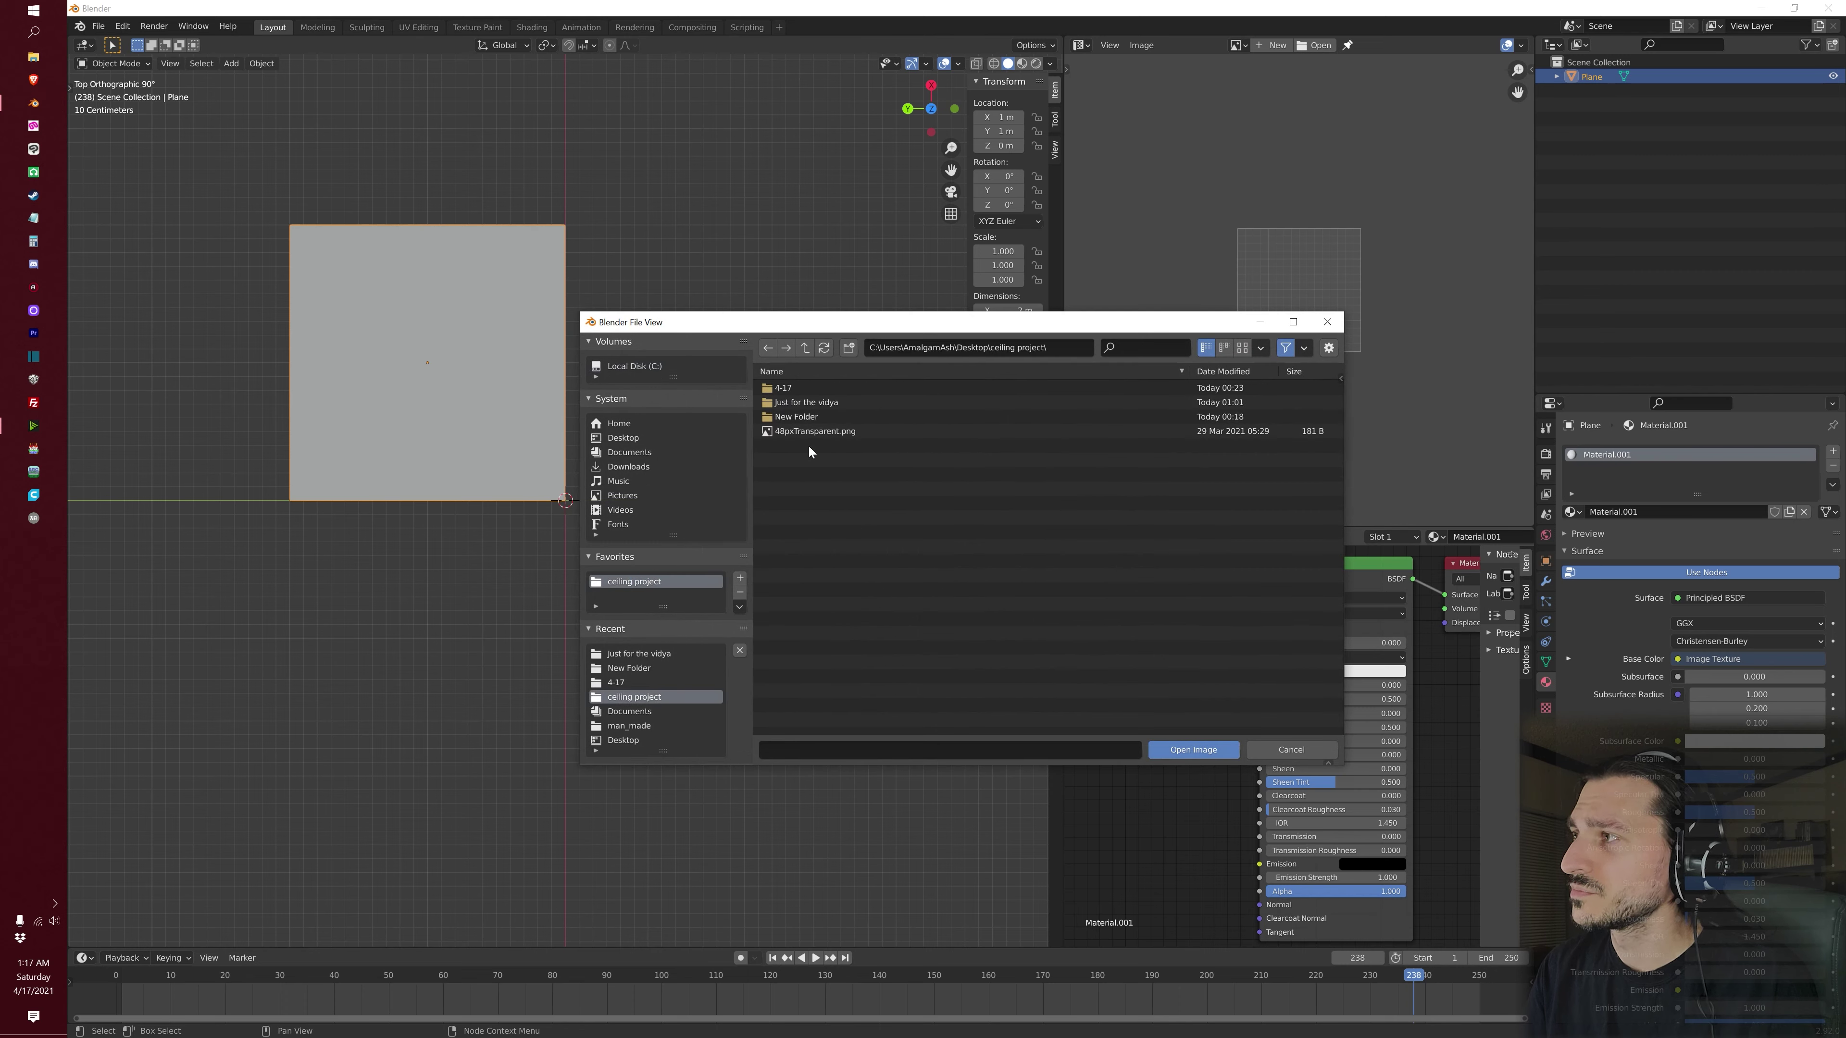
double_click(808, 402)
click(808, 388)
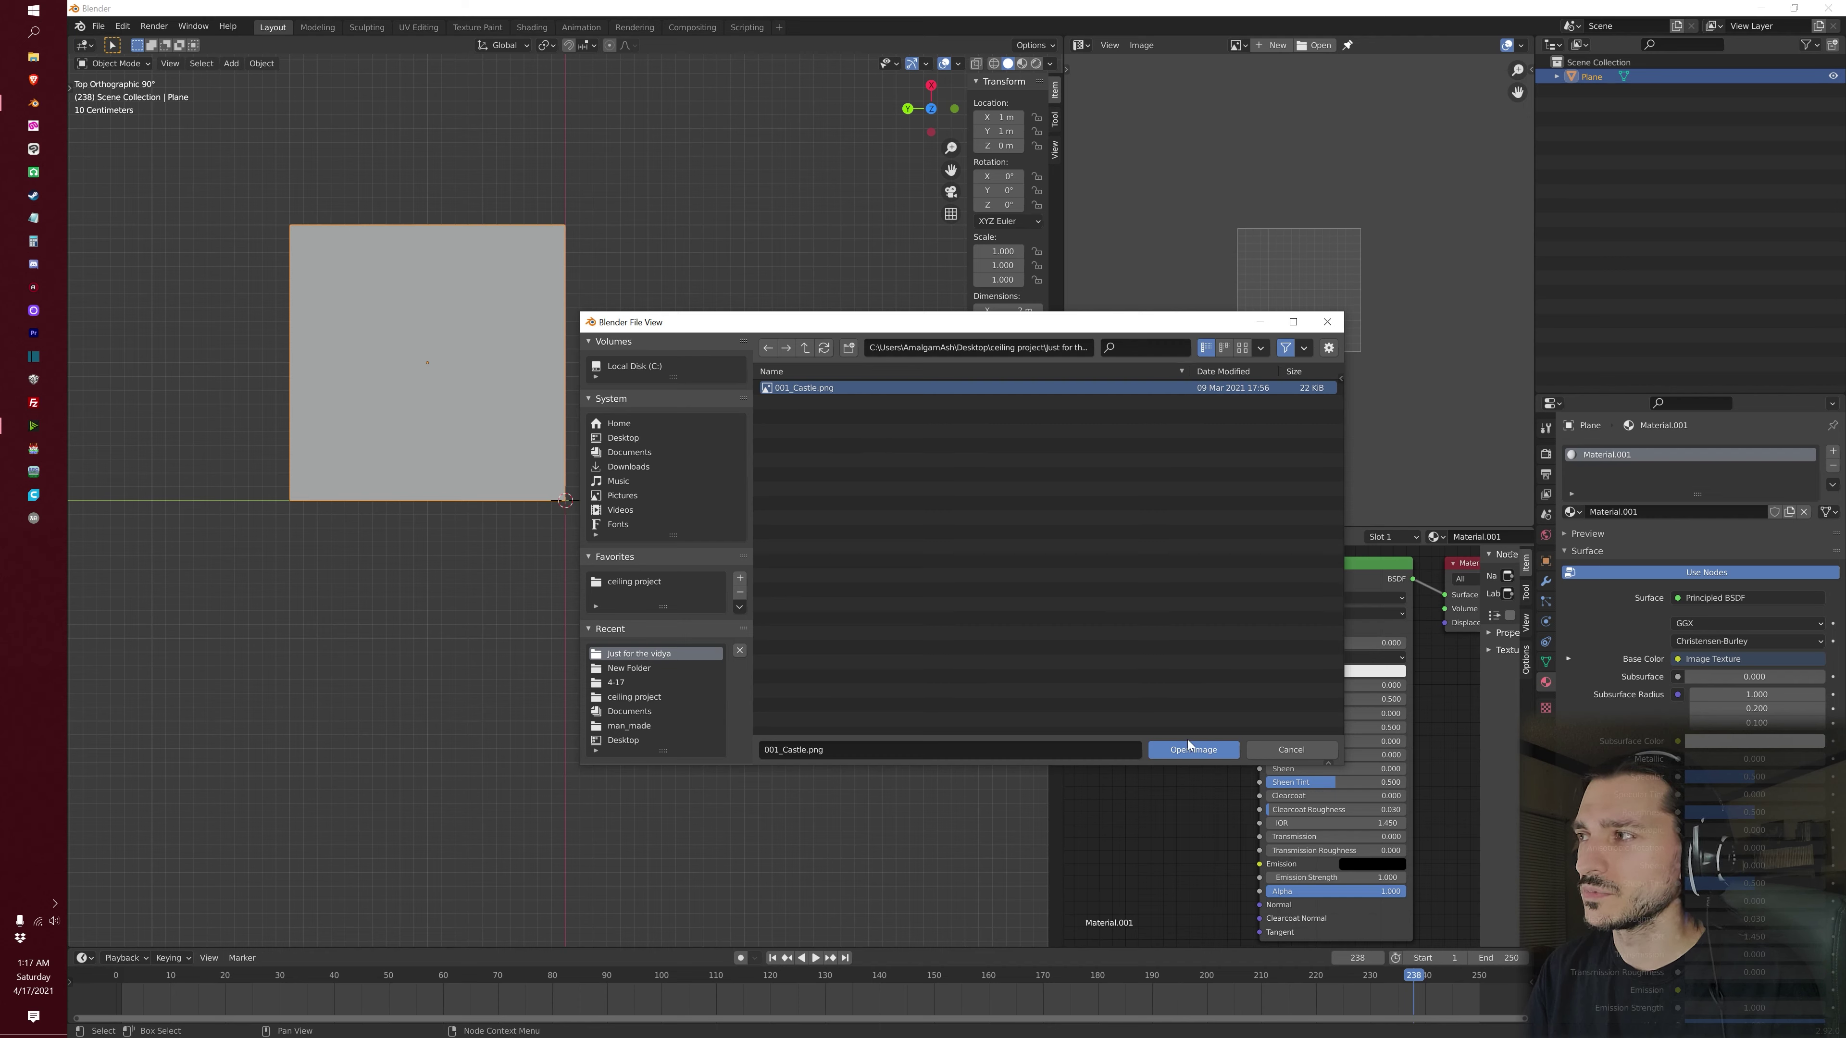
click(1182, 752)
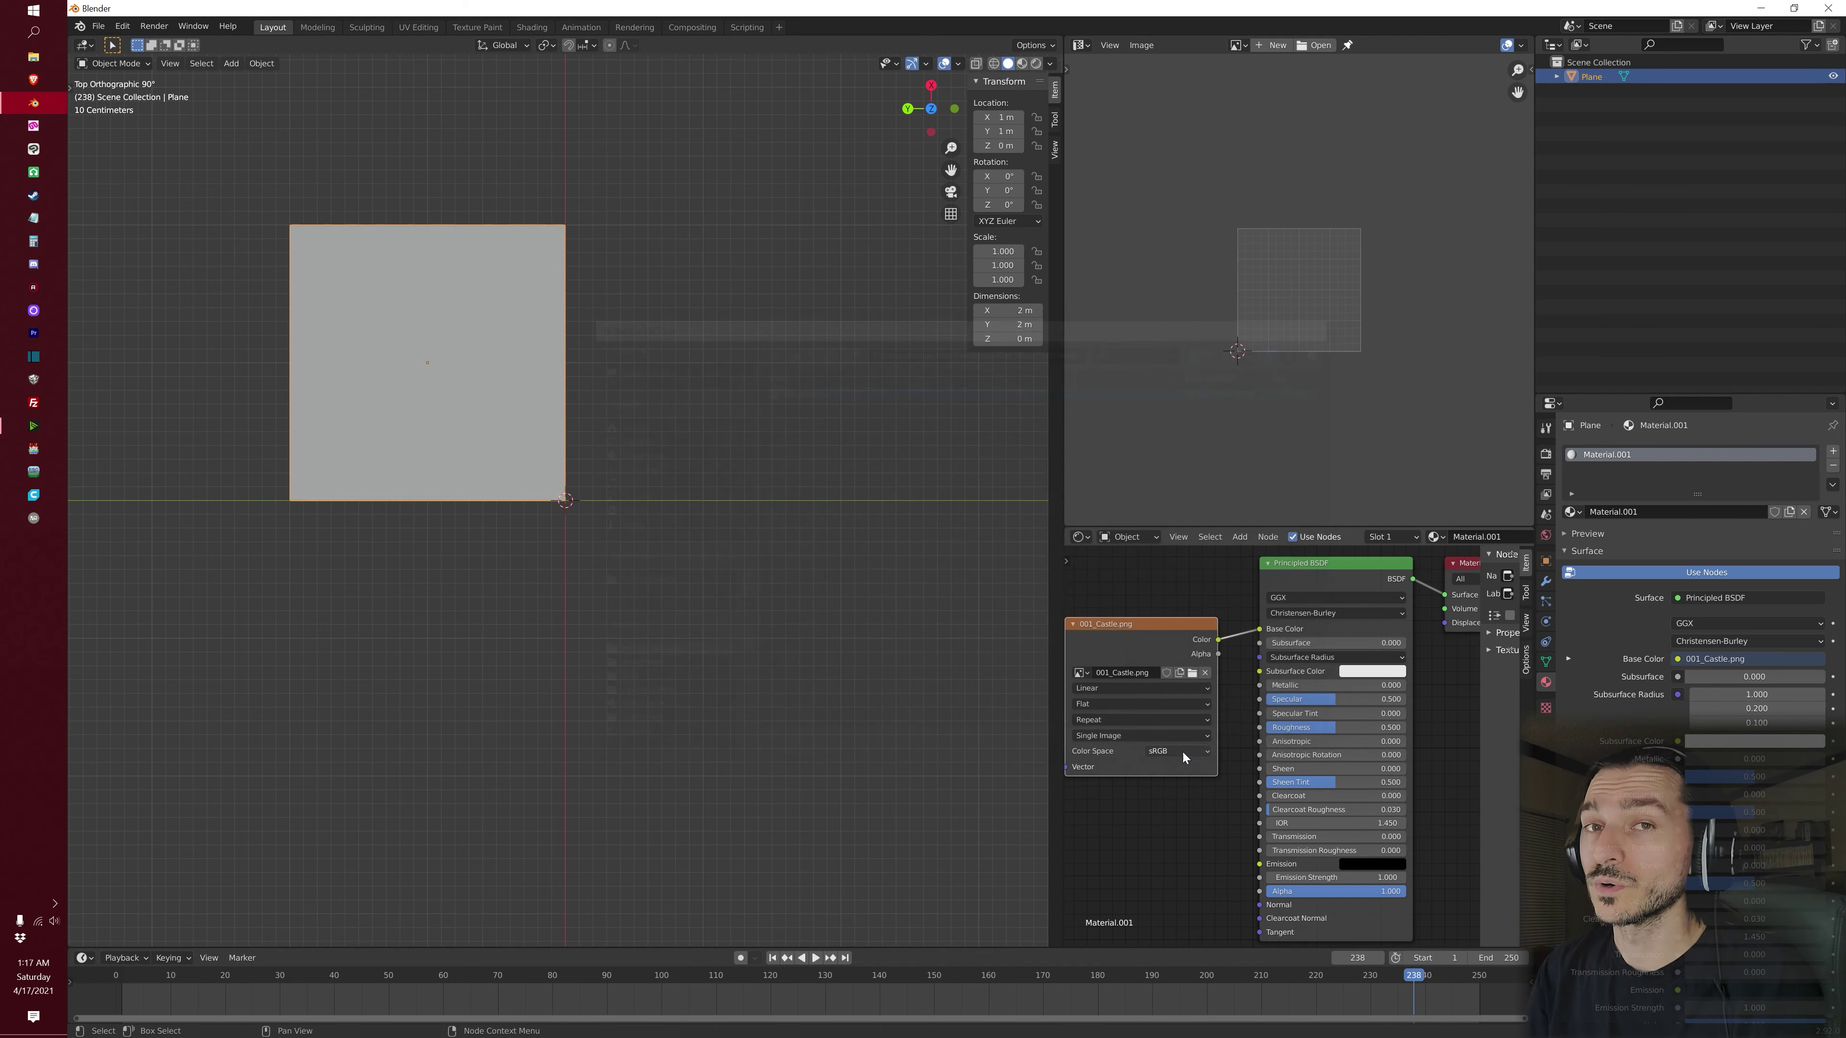
Switch the viewport to Material Preview shading and triangulate all of the plane's faces in Edit Mode
click(1021, 64)
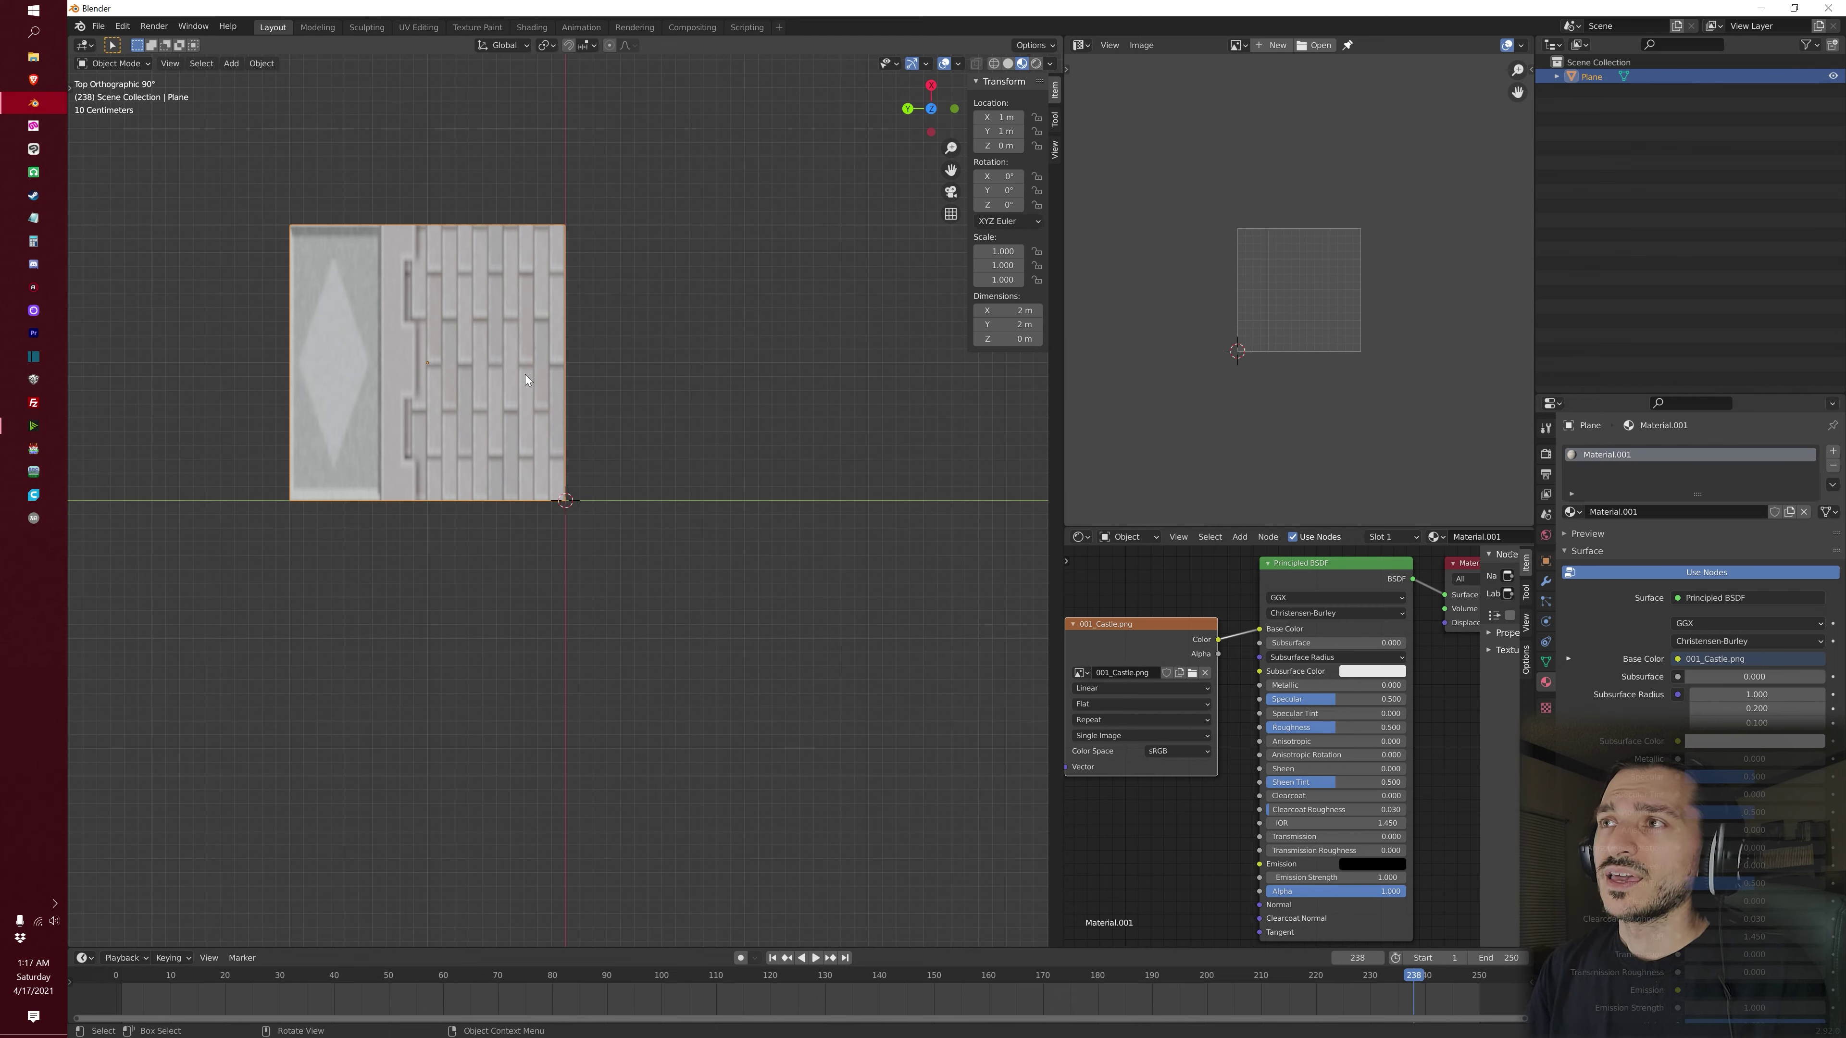
click(132, 65)
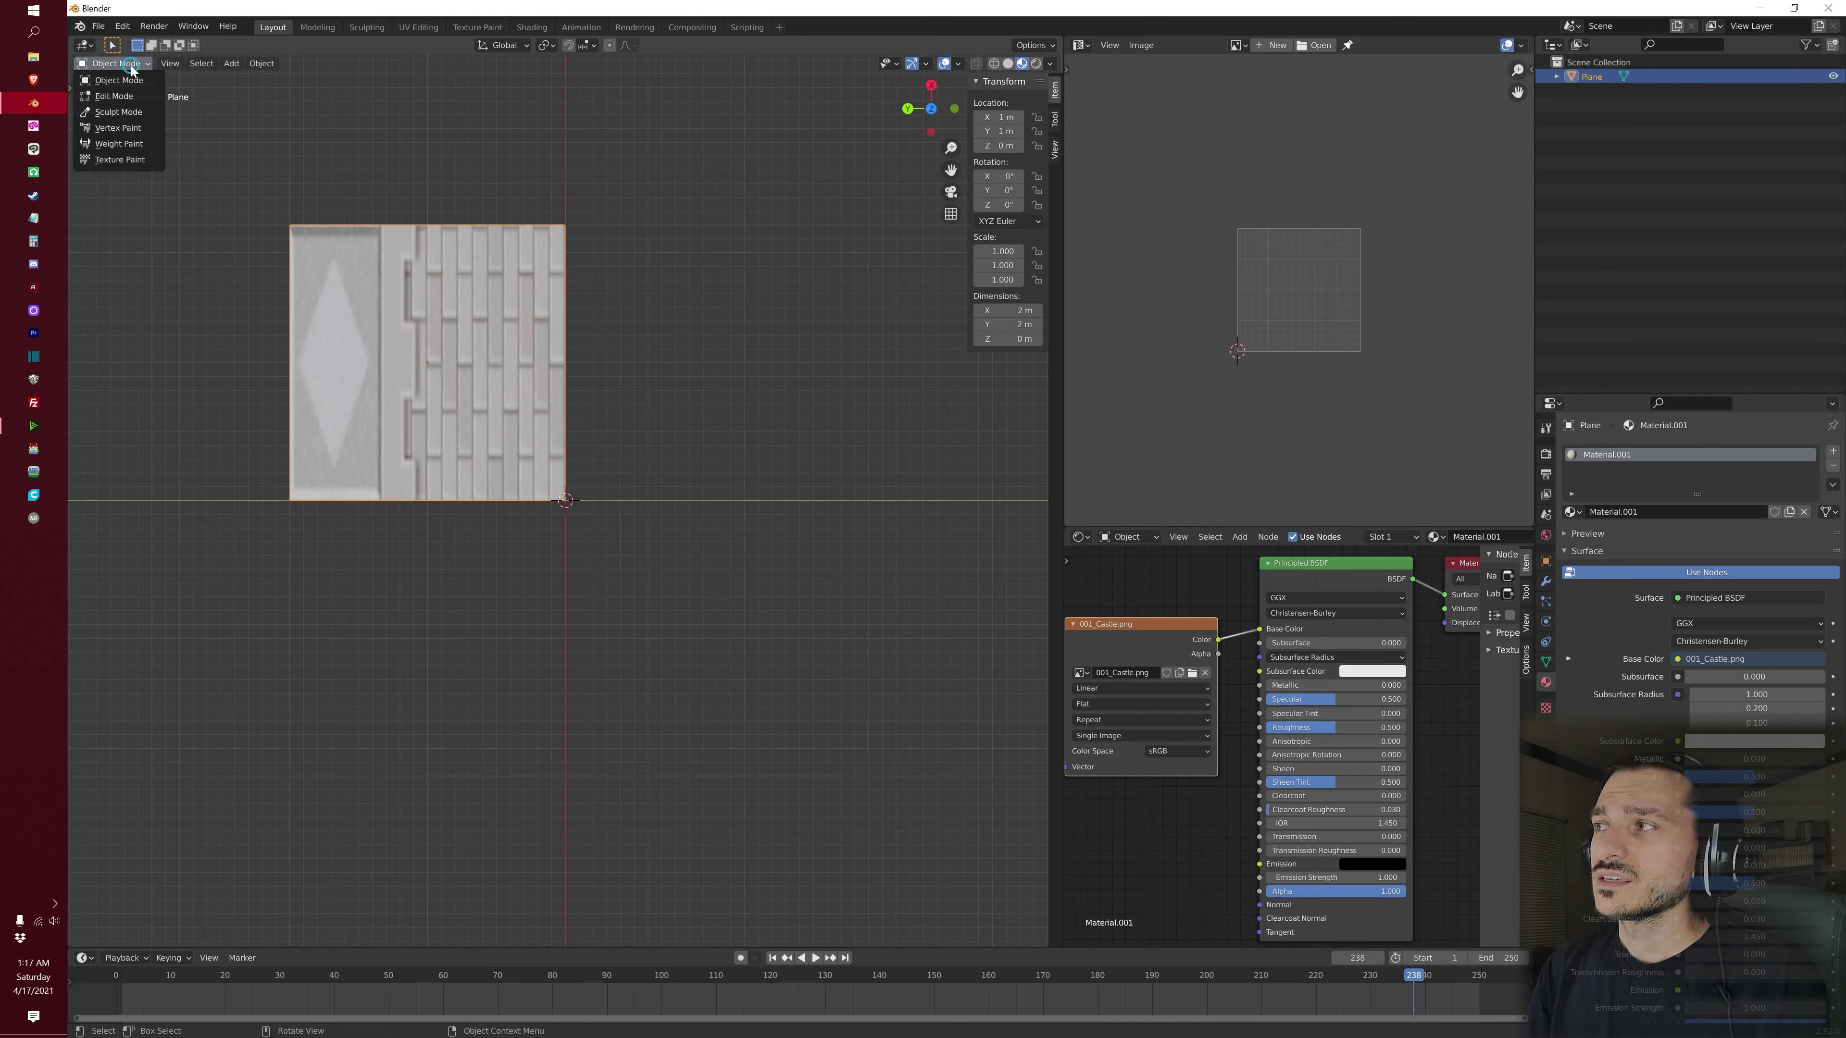
click(113, 96)
key(a)
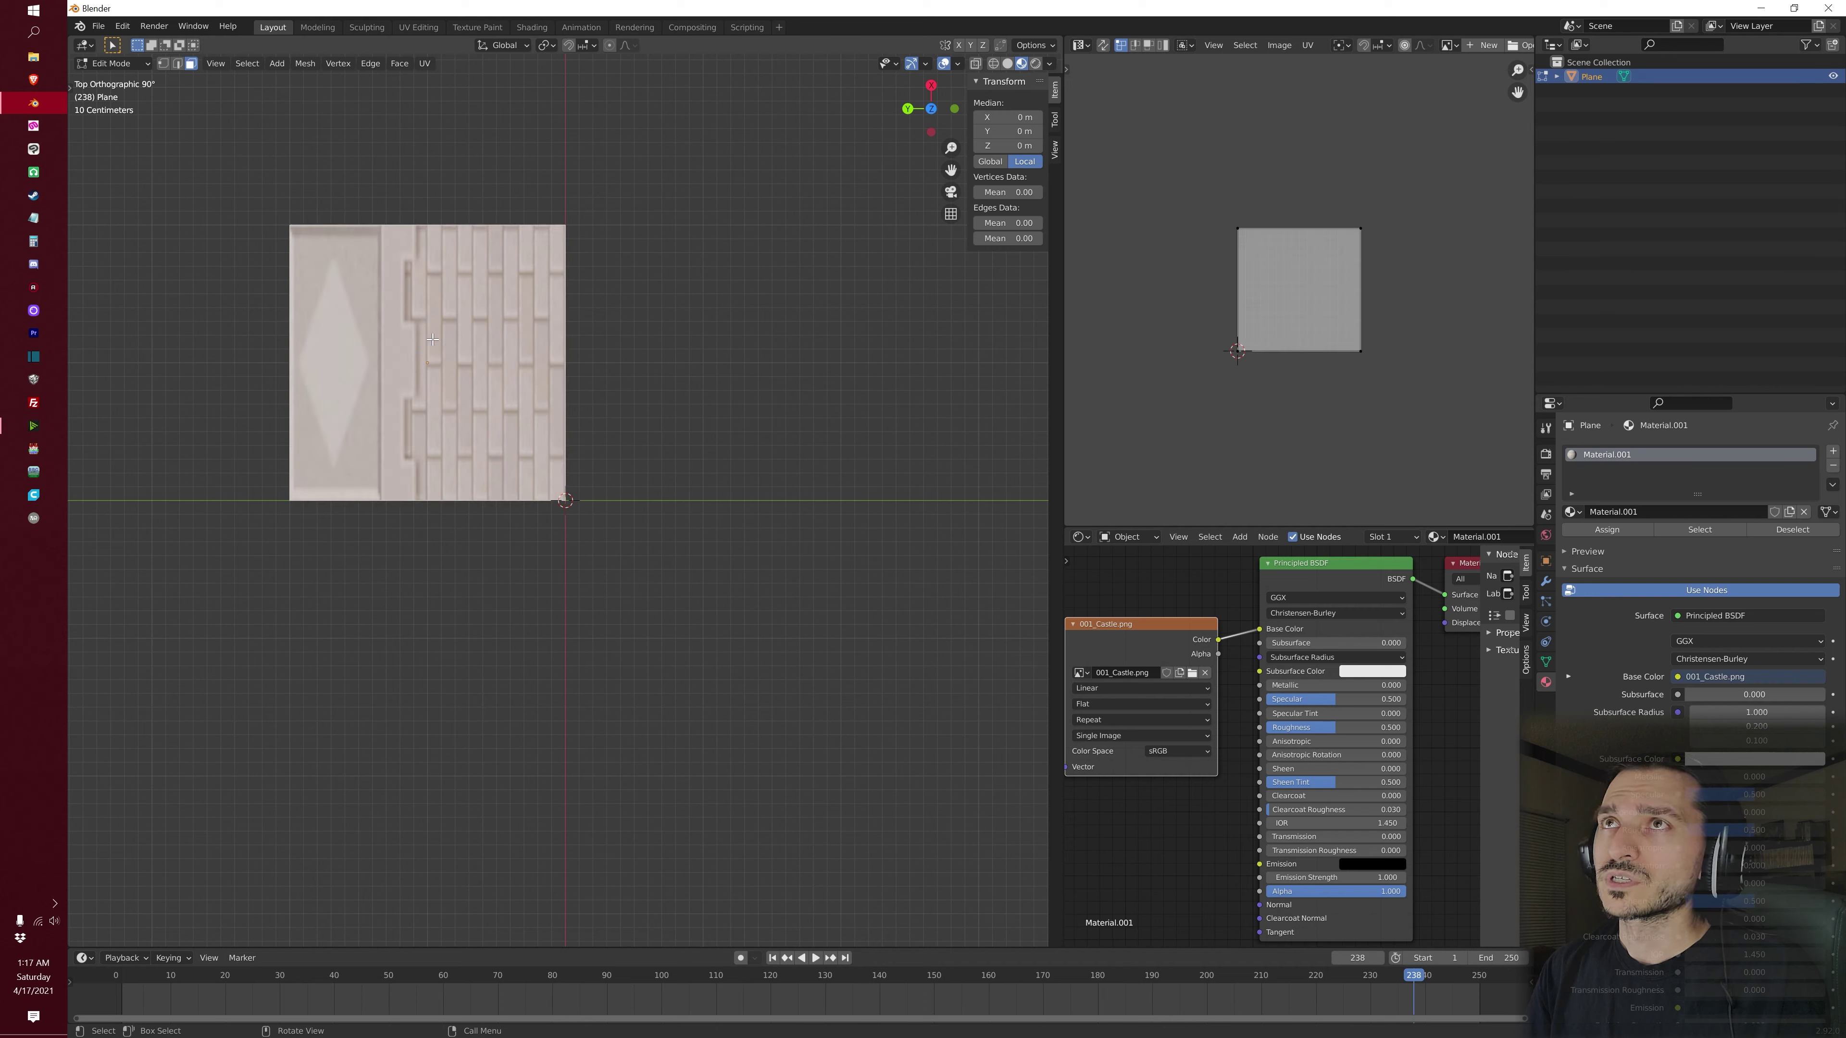
key(ctrl+t)
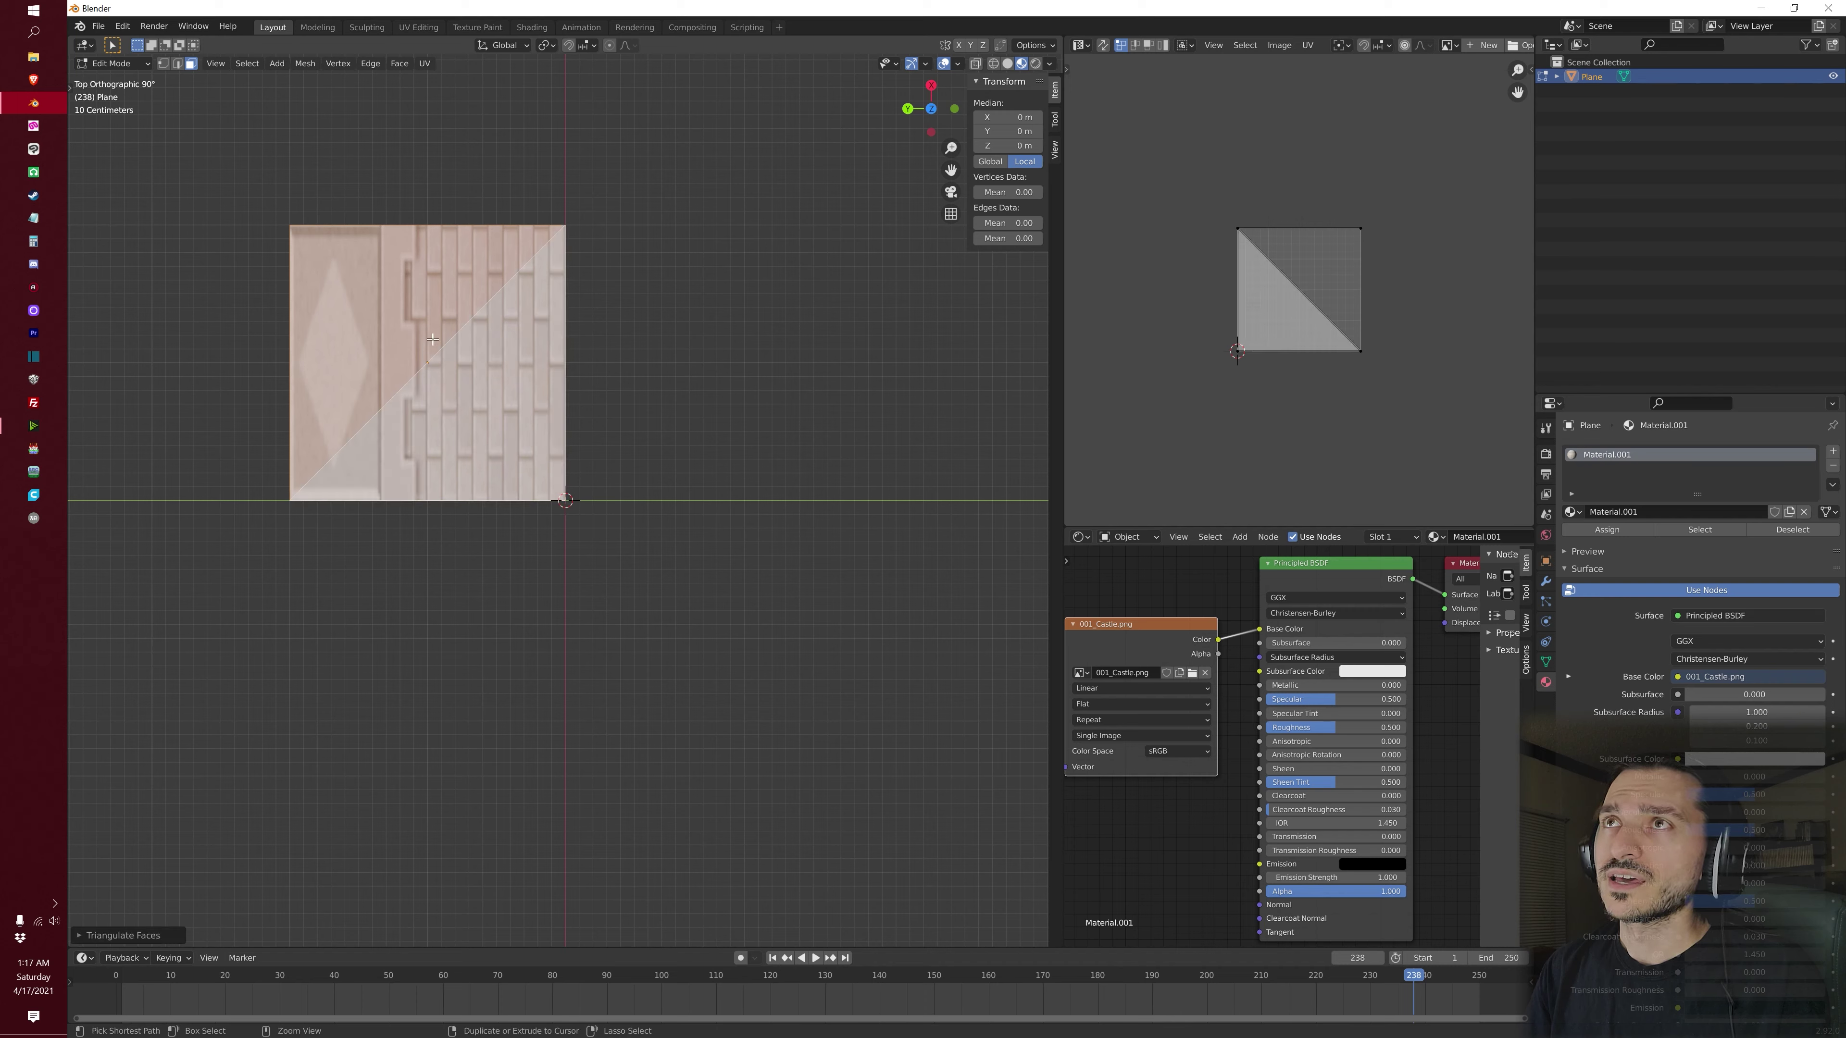
Start an FBX export and apply the "Sgb Objects" operator preset
click(102, 30)
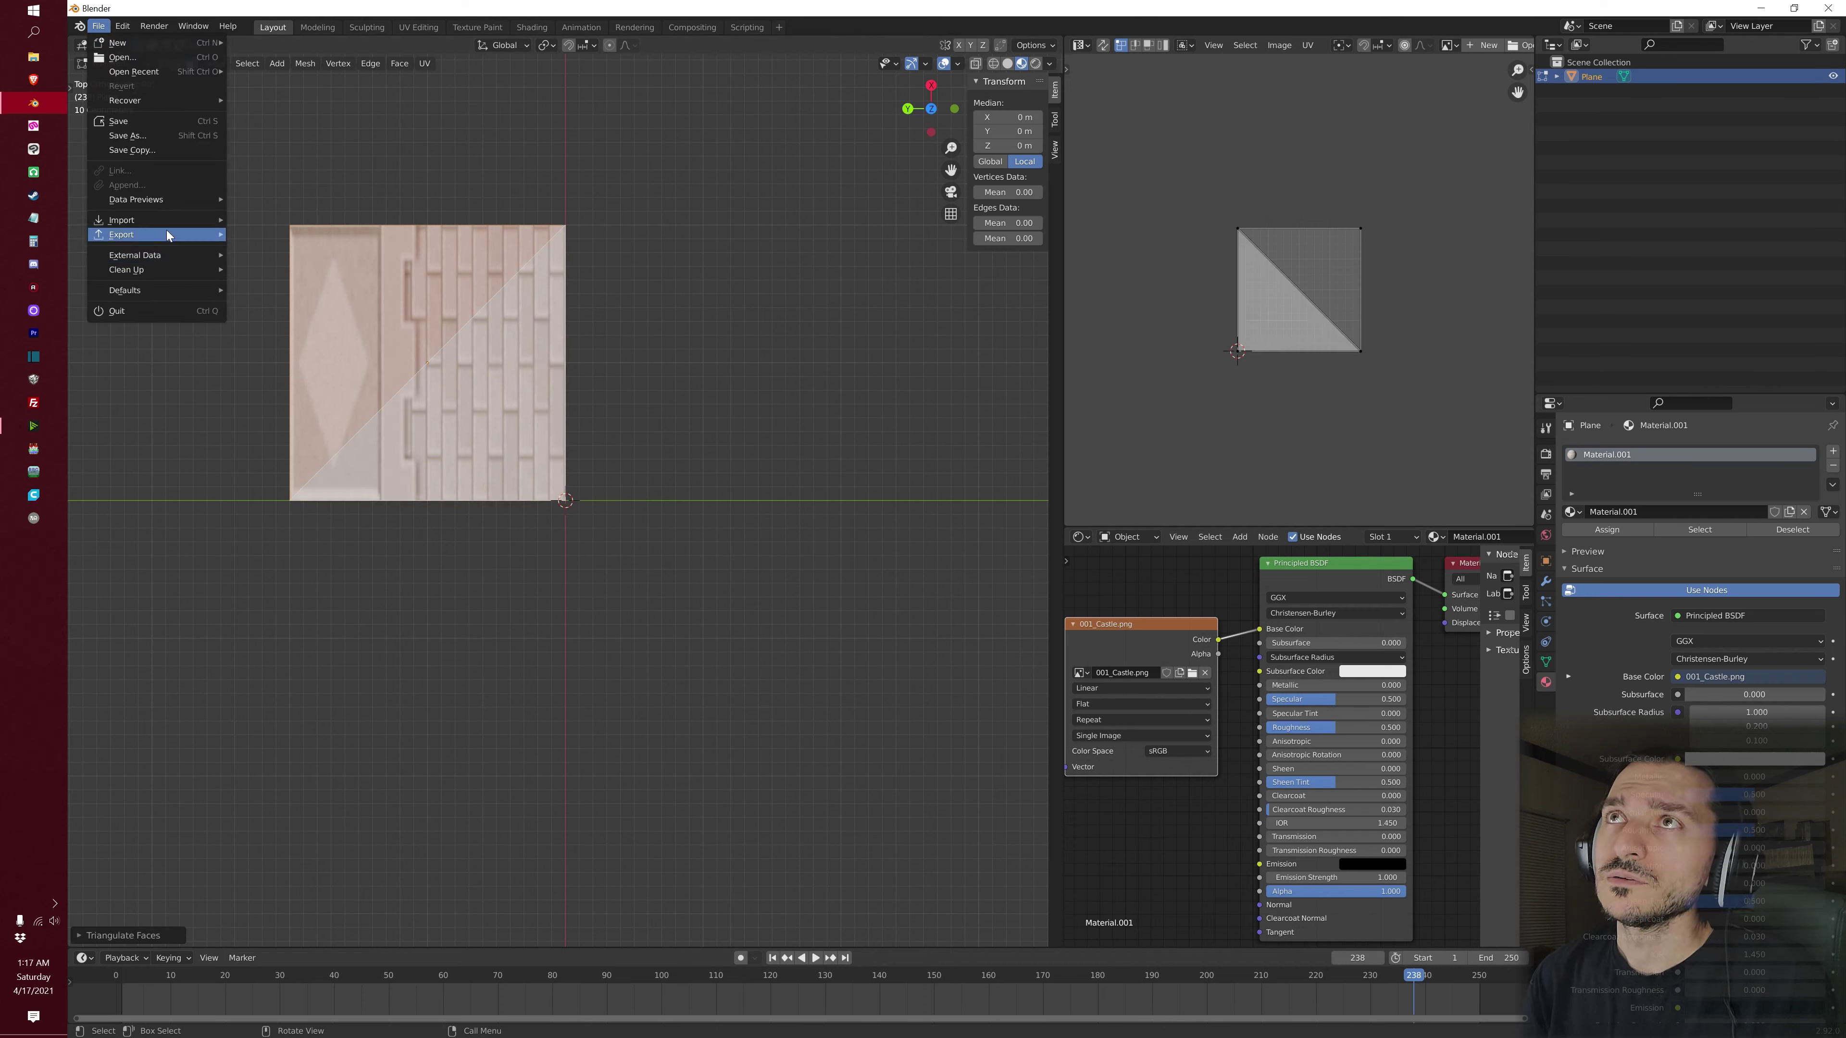
mouse_move(216, 237)
click(281, 320)
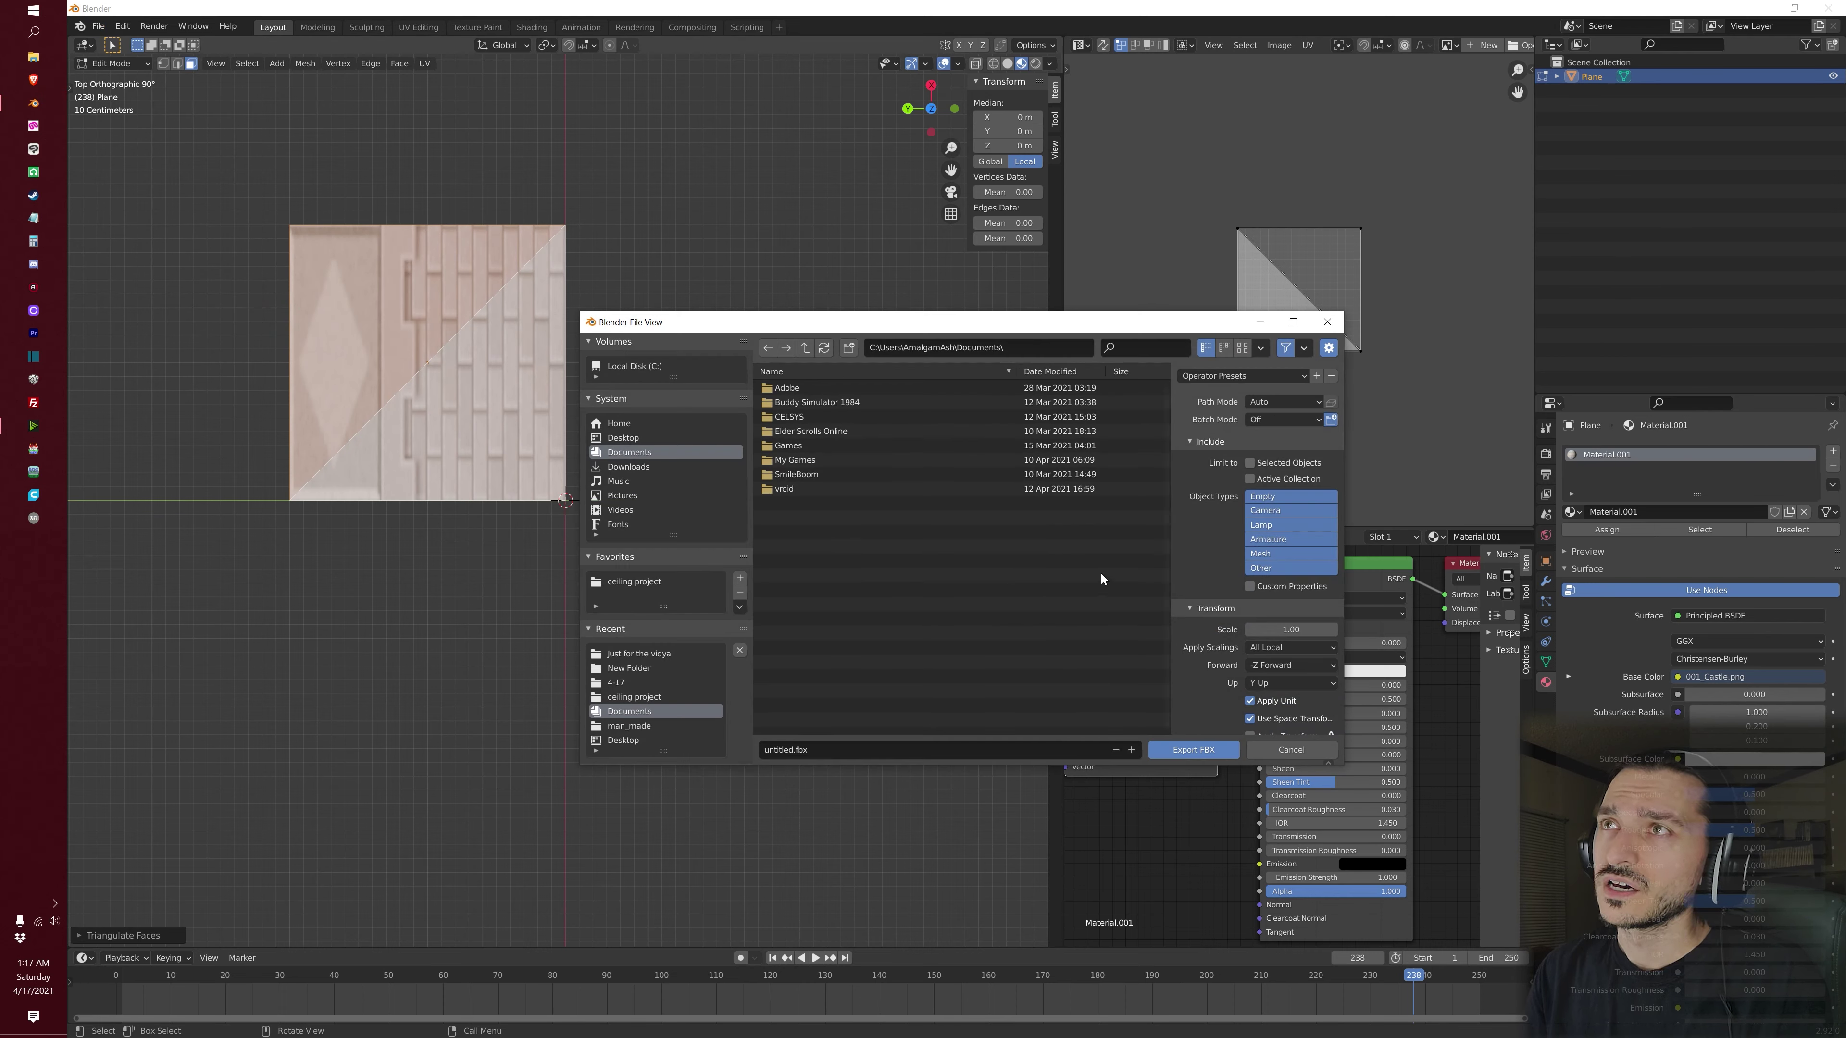
click(1246, 375)
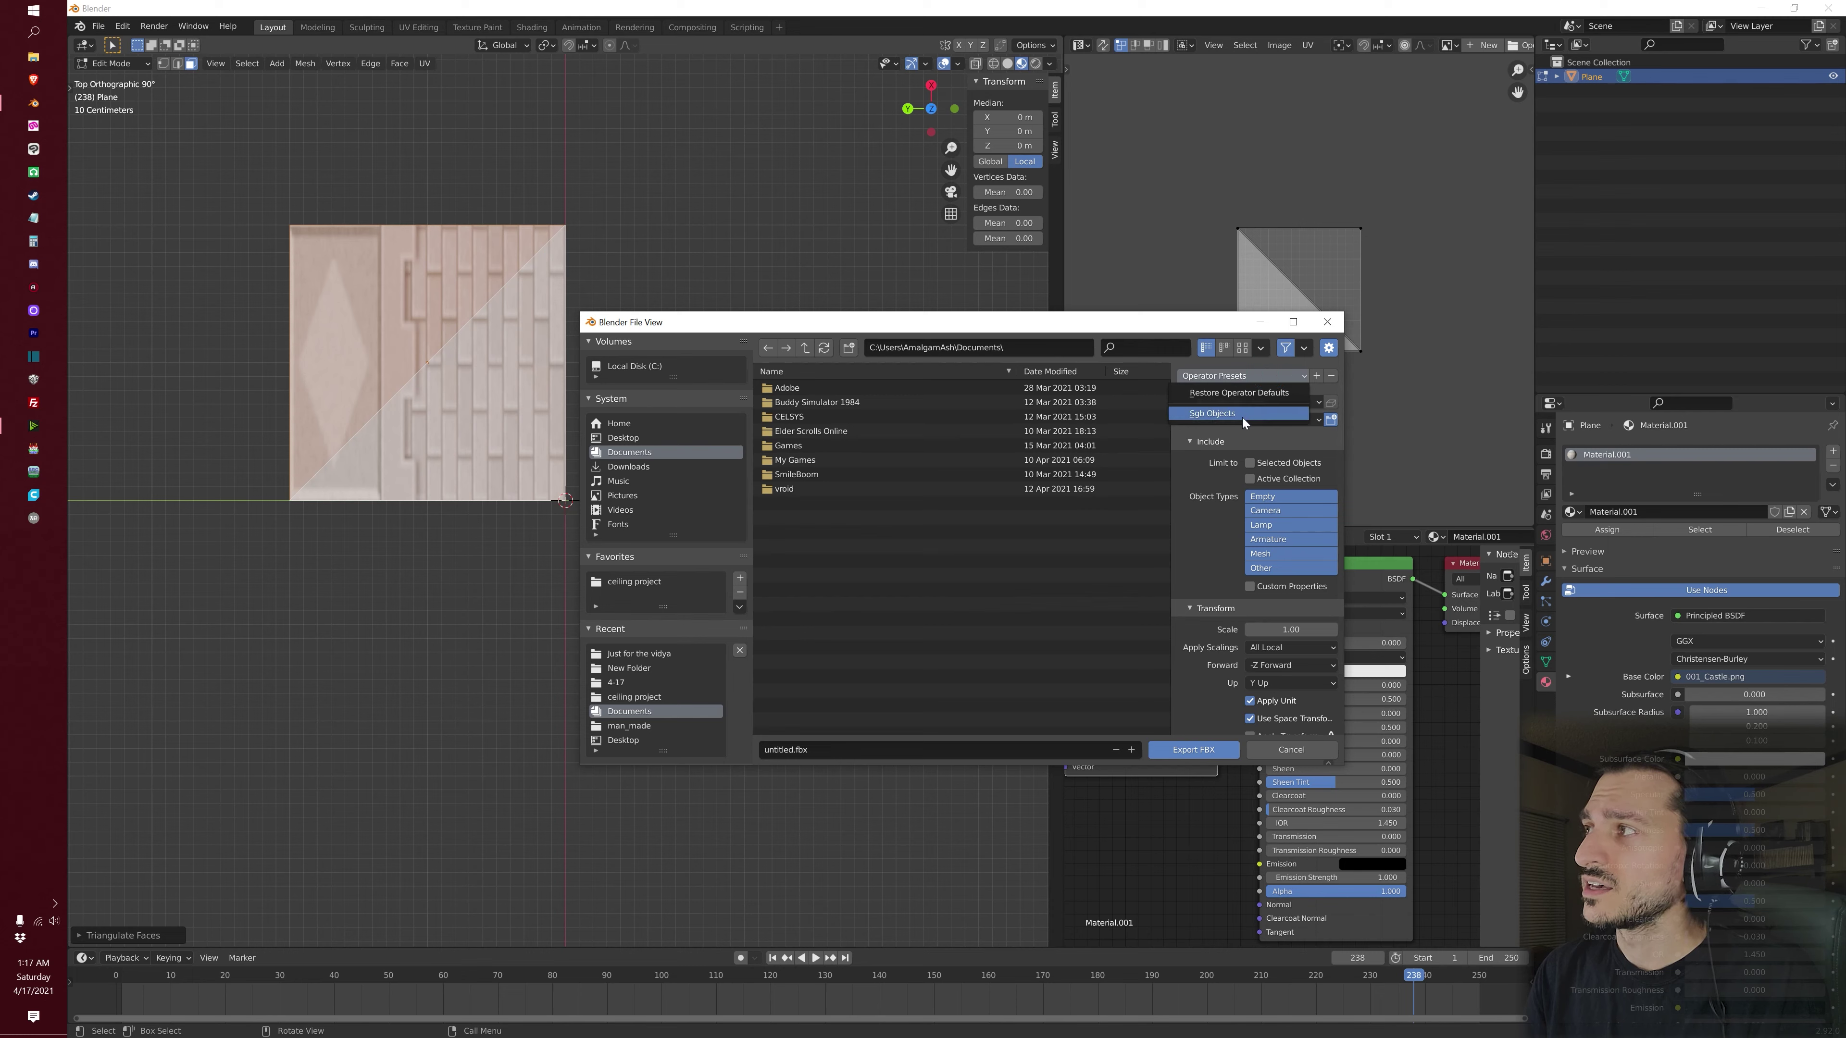
click(1237, 415)
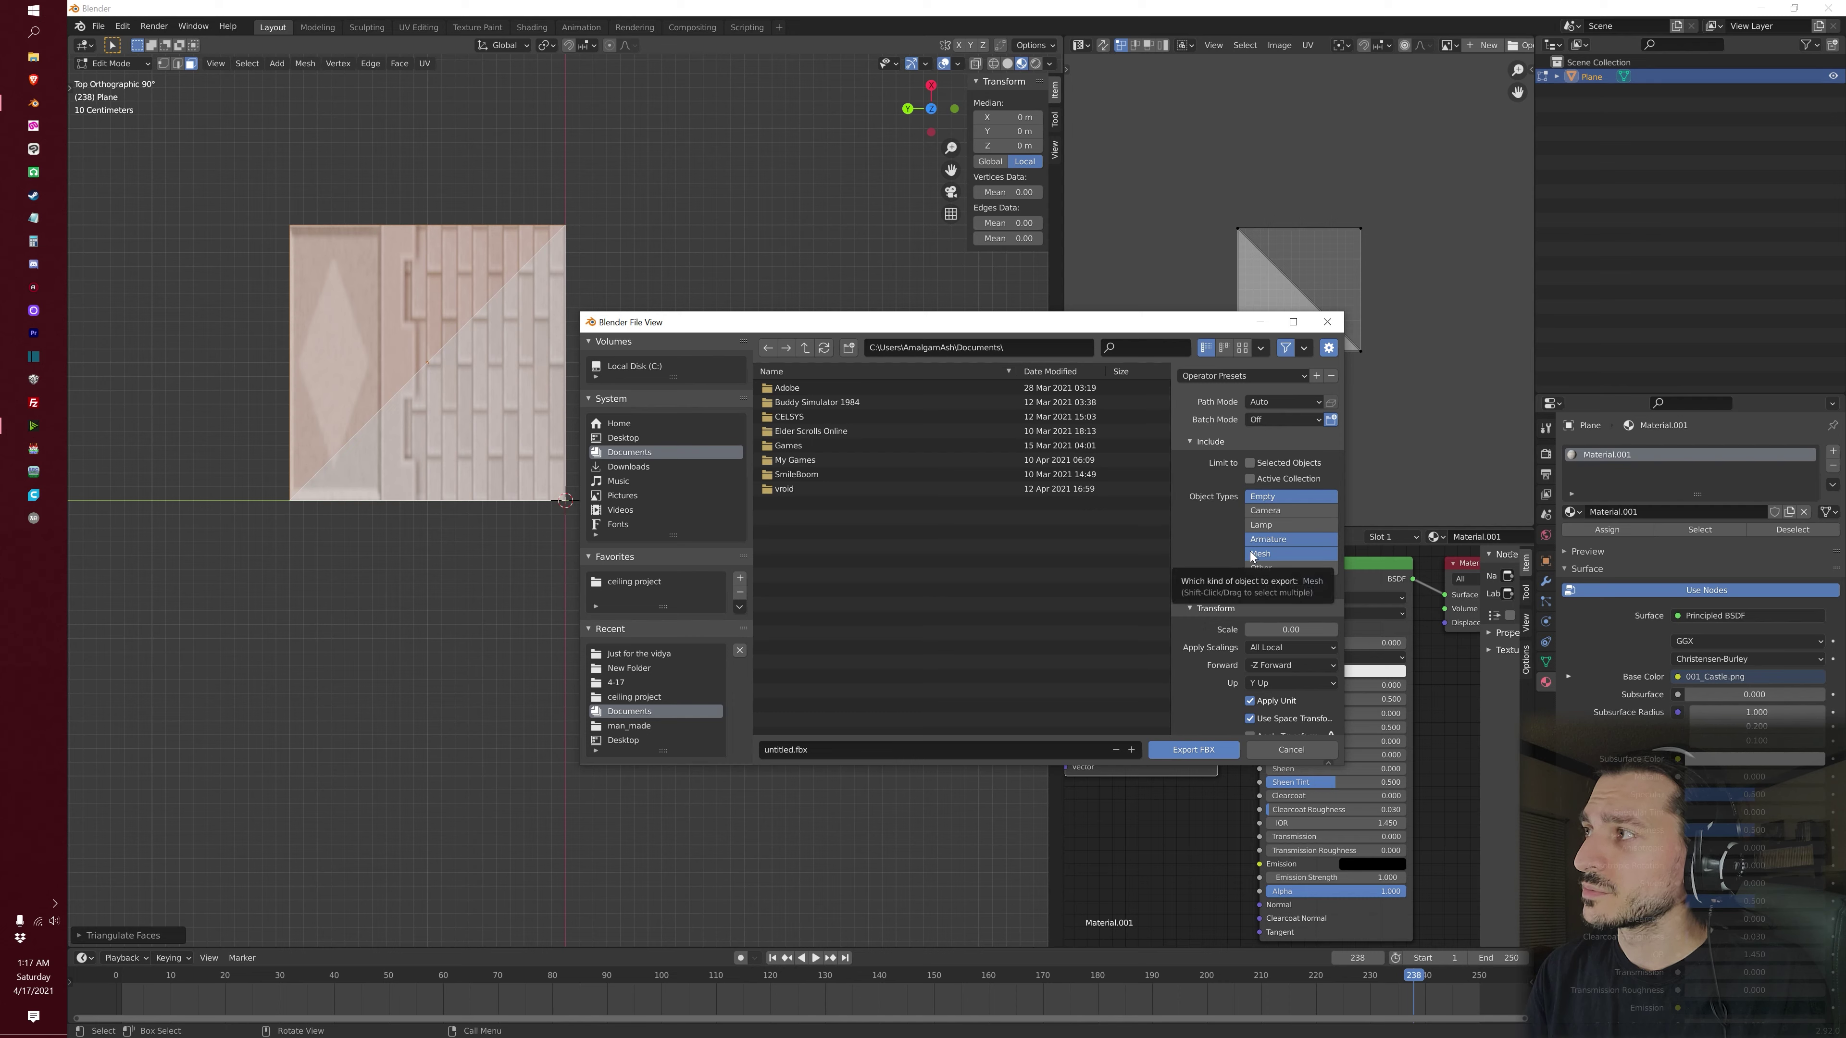
Review the Include, Transform, Geometry and Armature settings of the FBX export
scroll(1223, 538, down, 3)
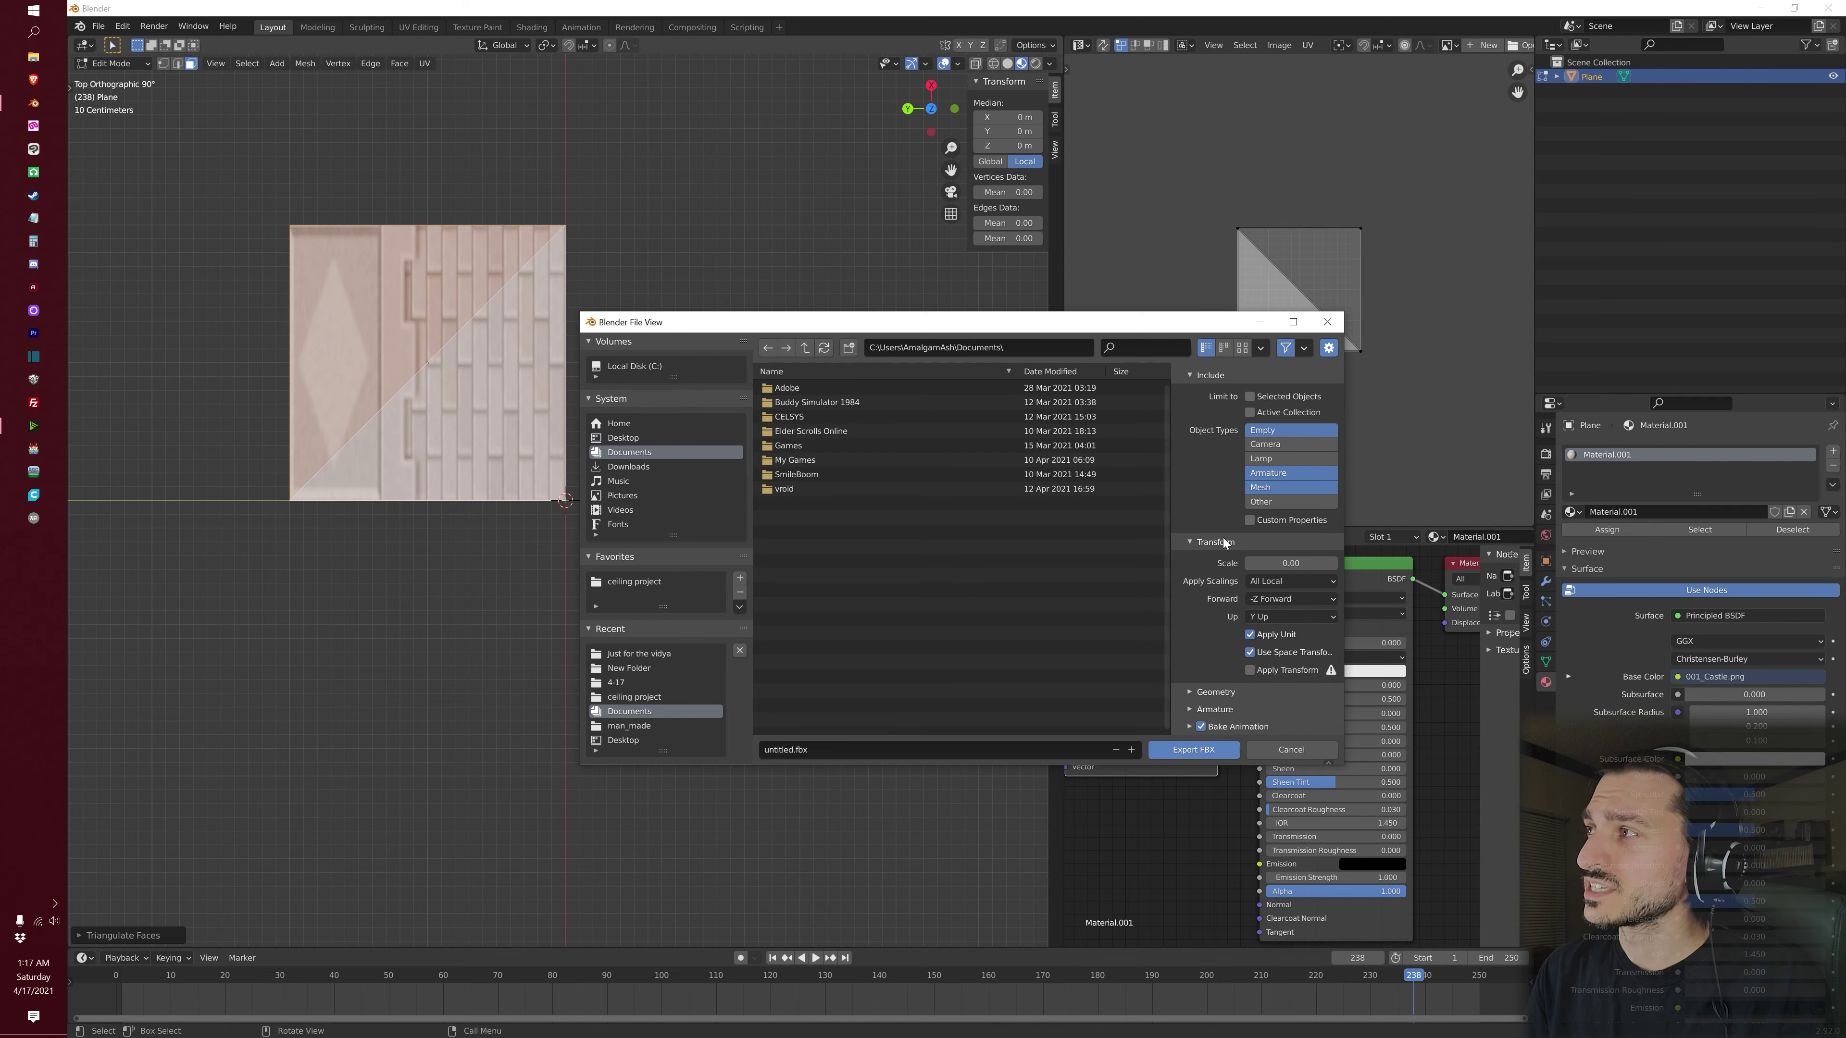
click(1189, 701)
scroll(1195, 670, down, 5)
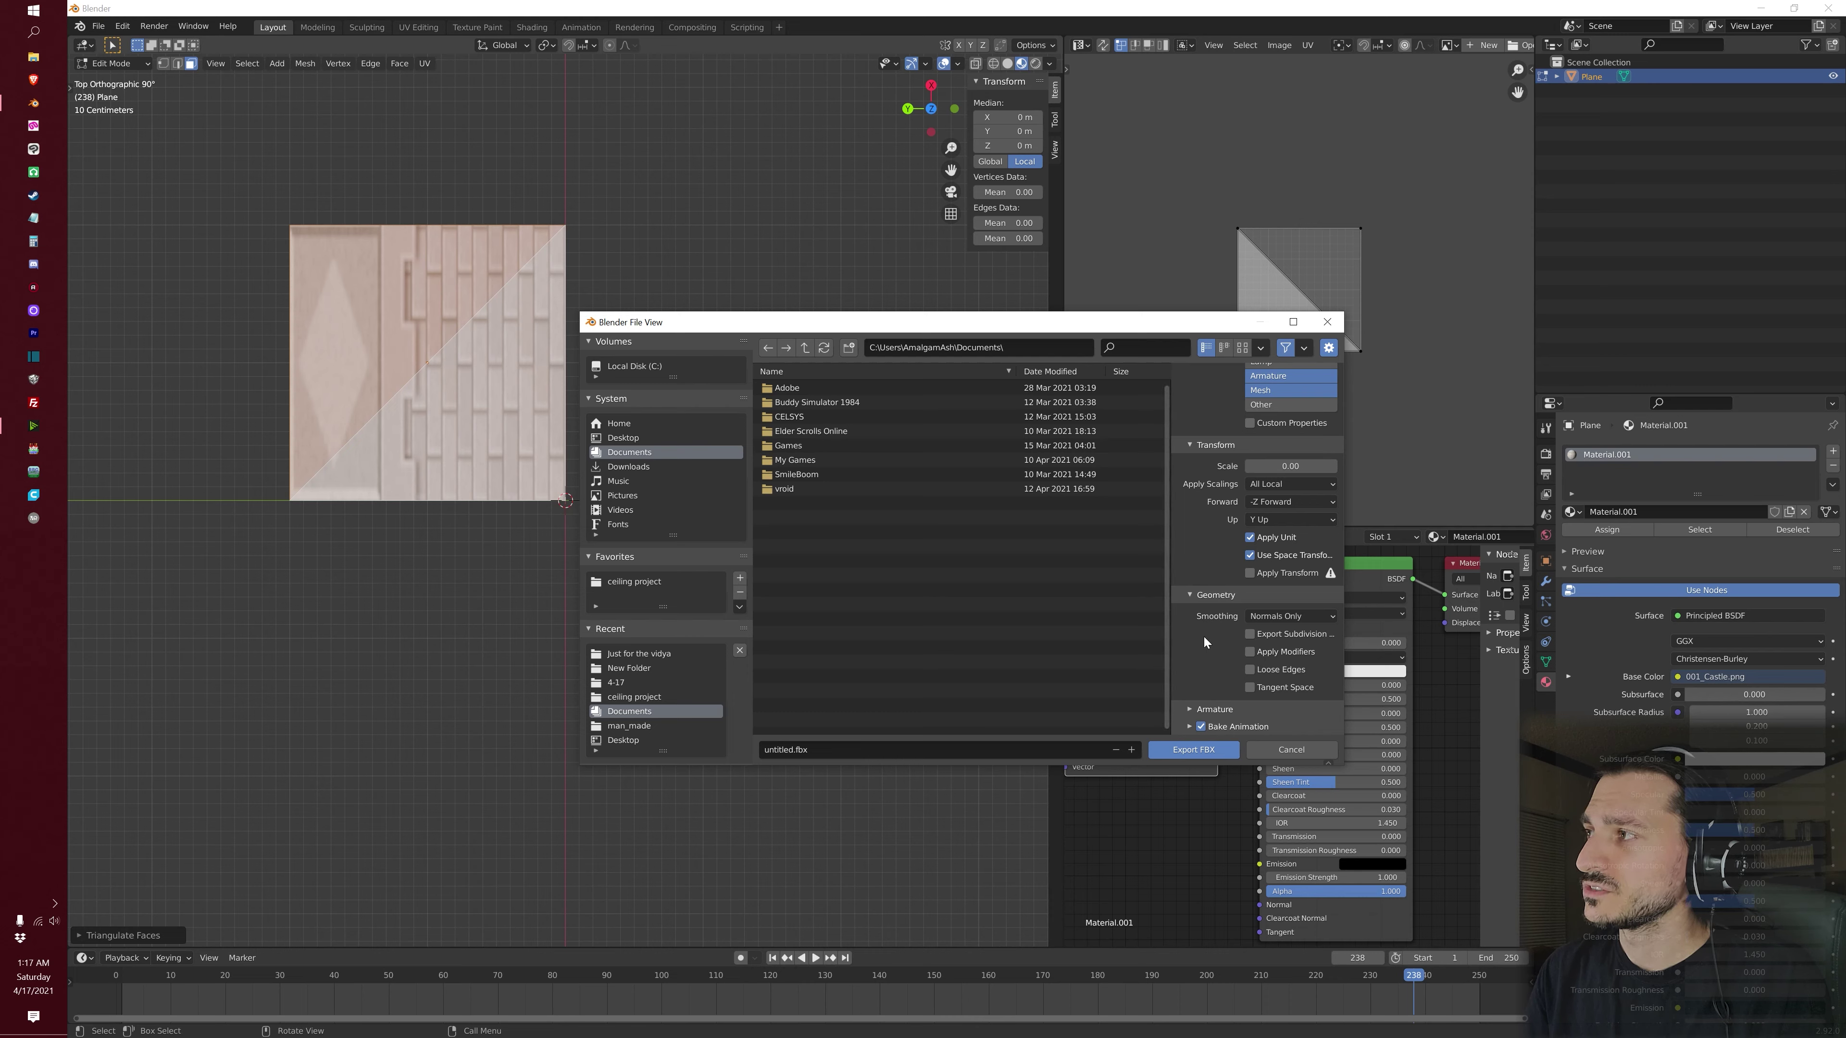
click(1205, 704)
scroll(1210, 698, down, 5)
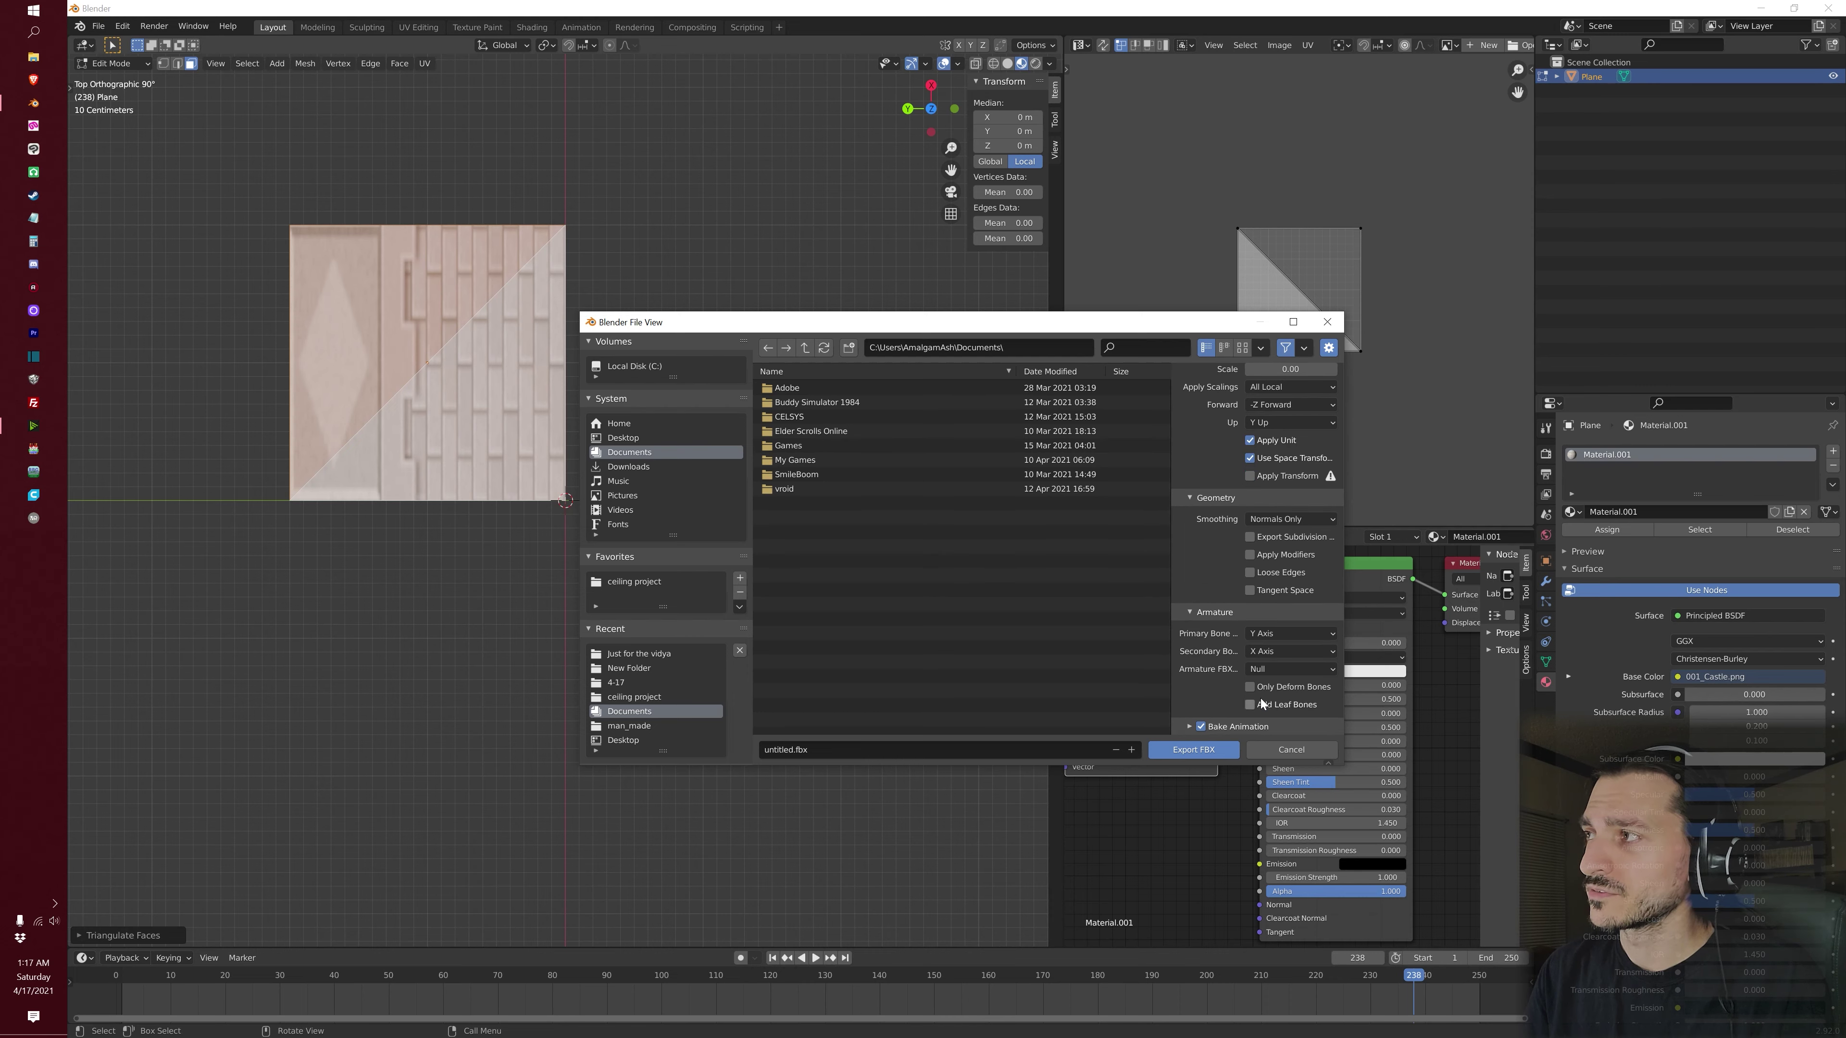
scroll(1230, 702, up, 12)
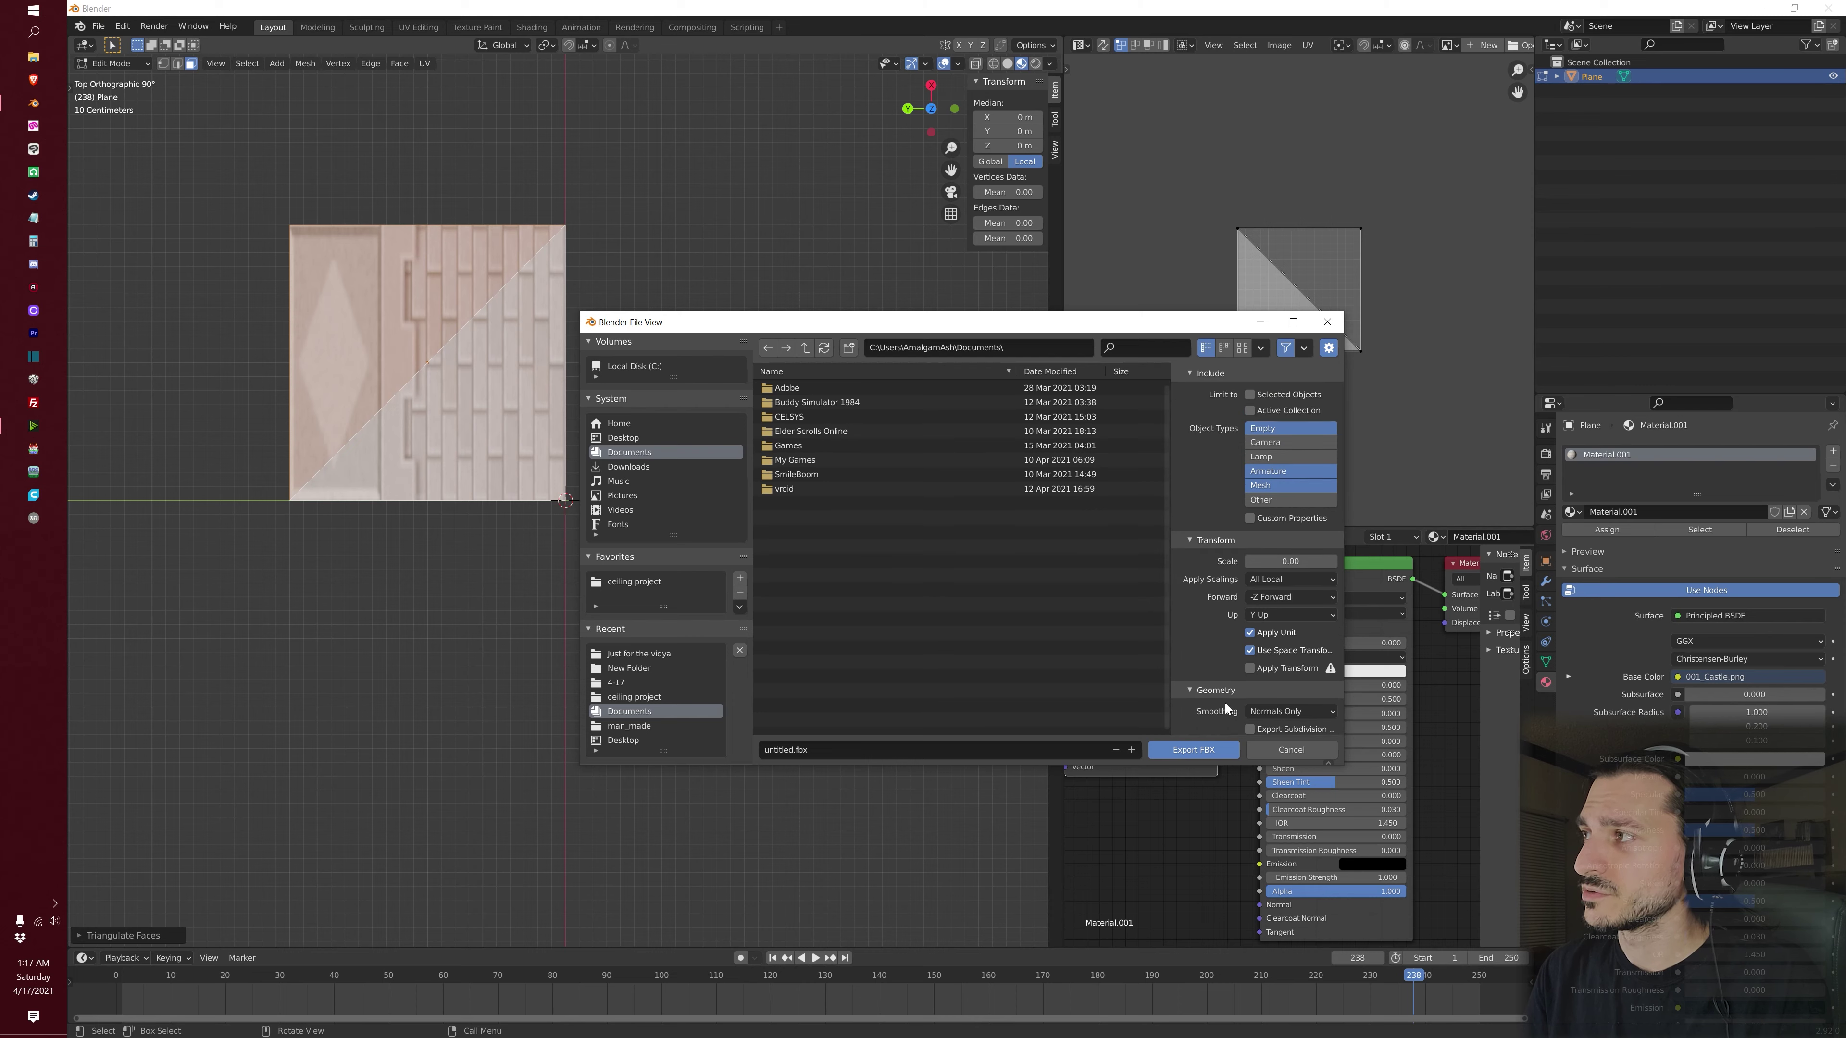
click(1208, 608)
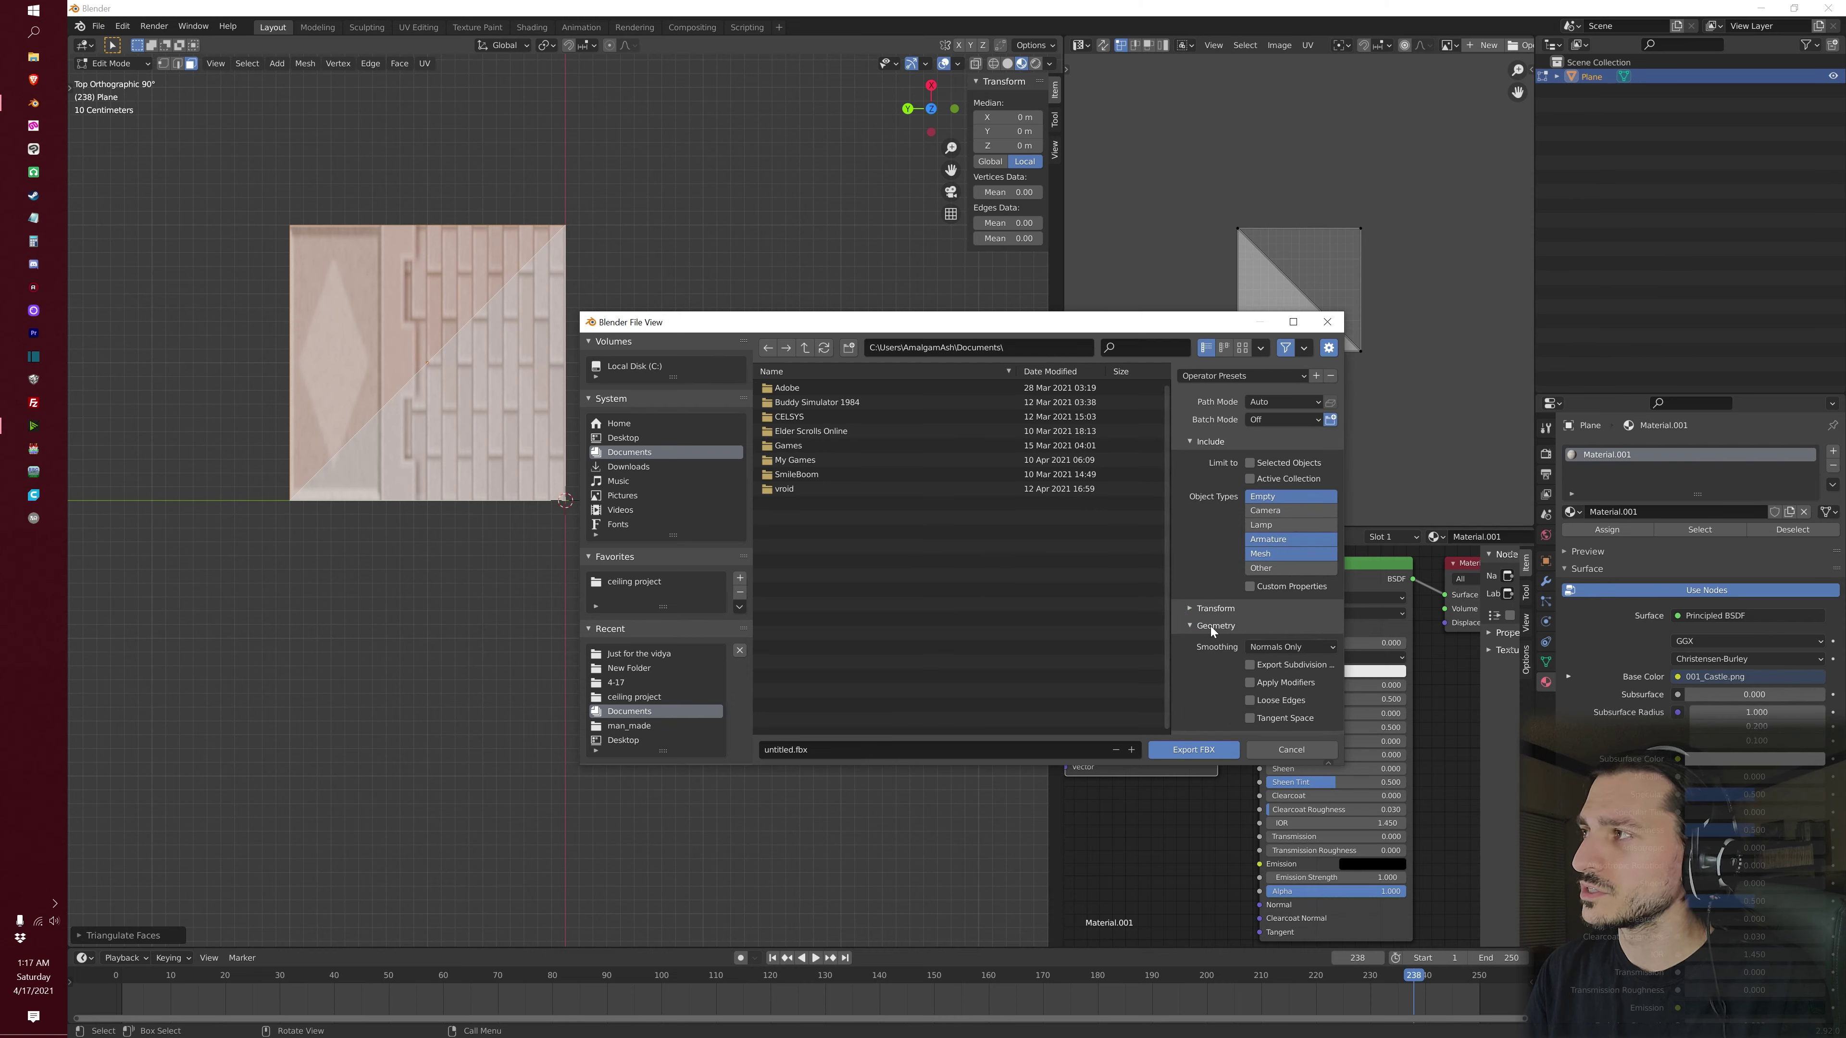
click(1210, 626)
click(1209, 611)
scroll(1202, 655, down, 5)
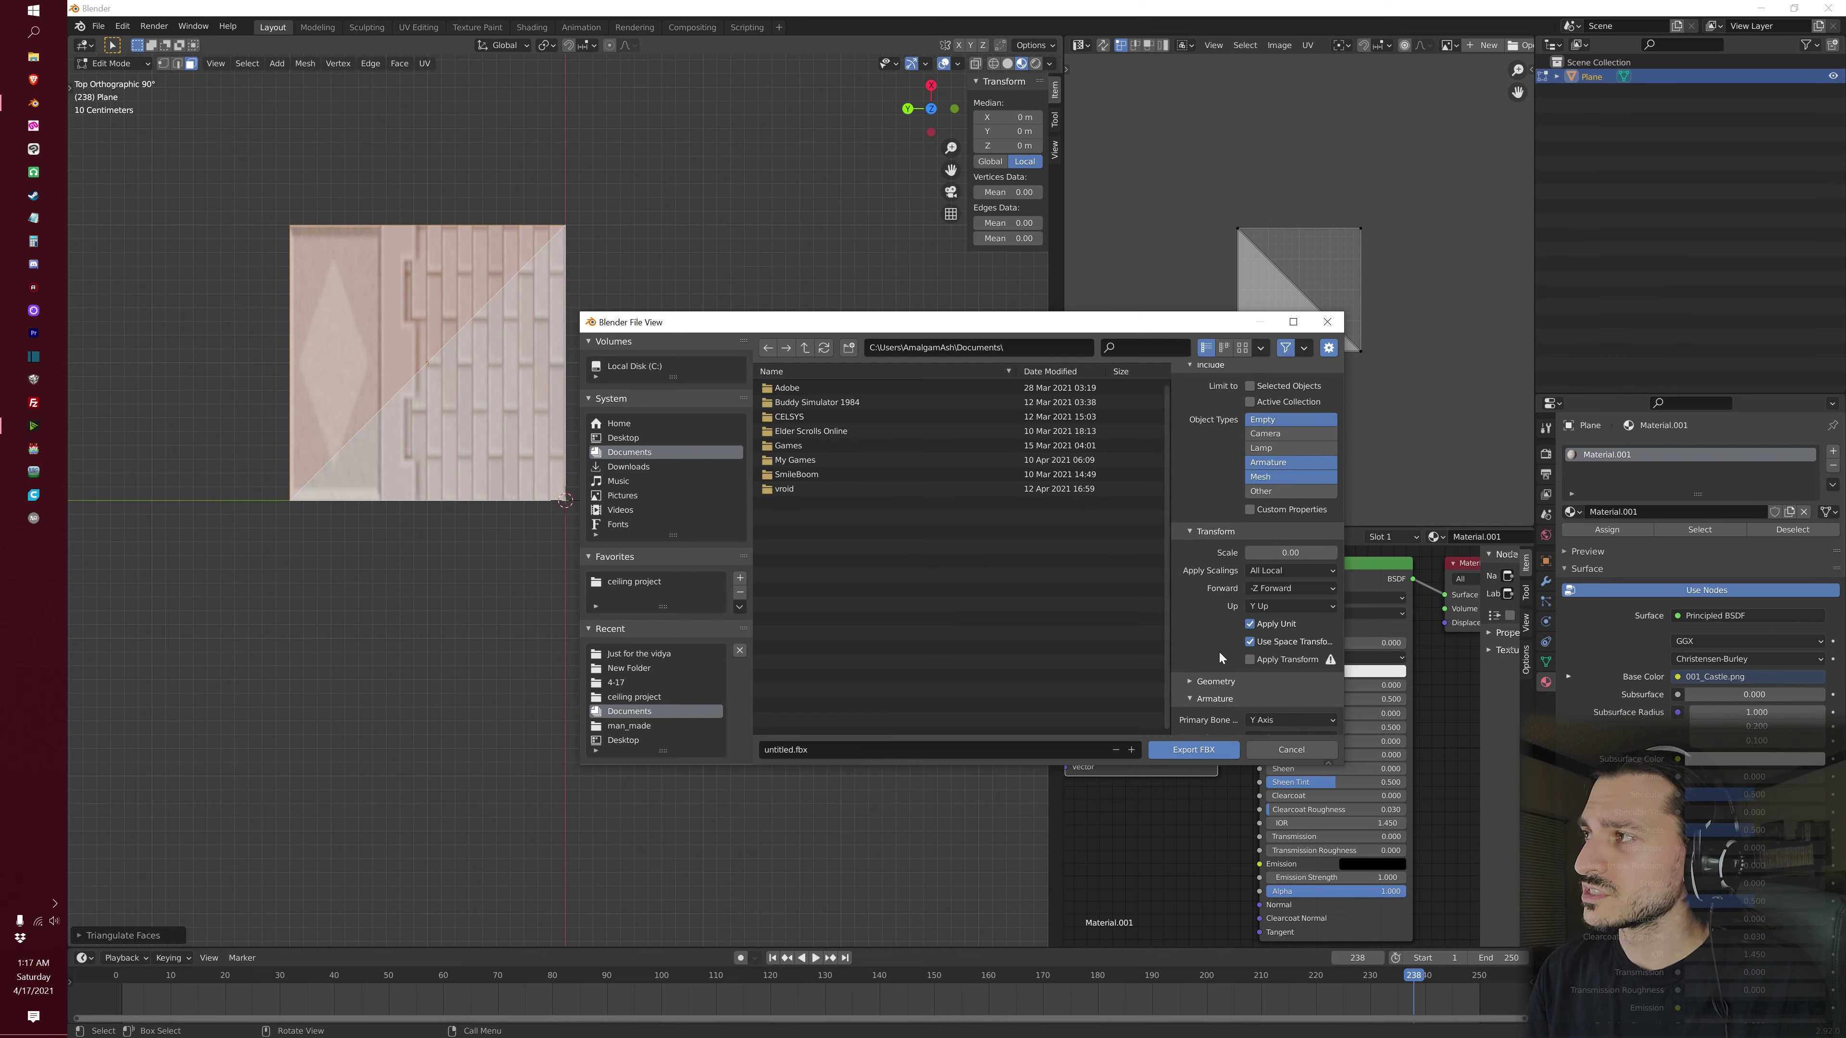
click(1199, 678)
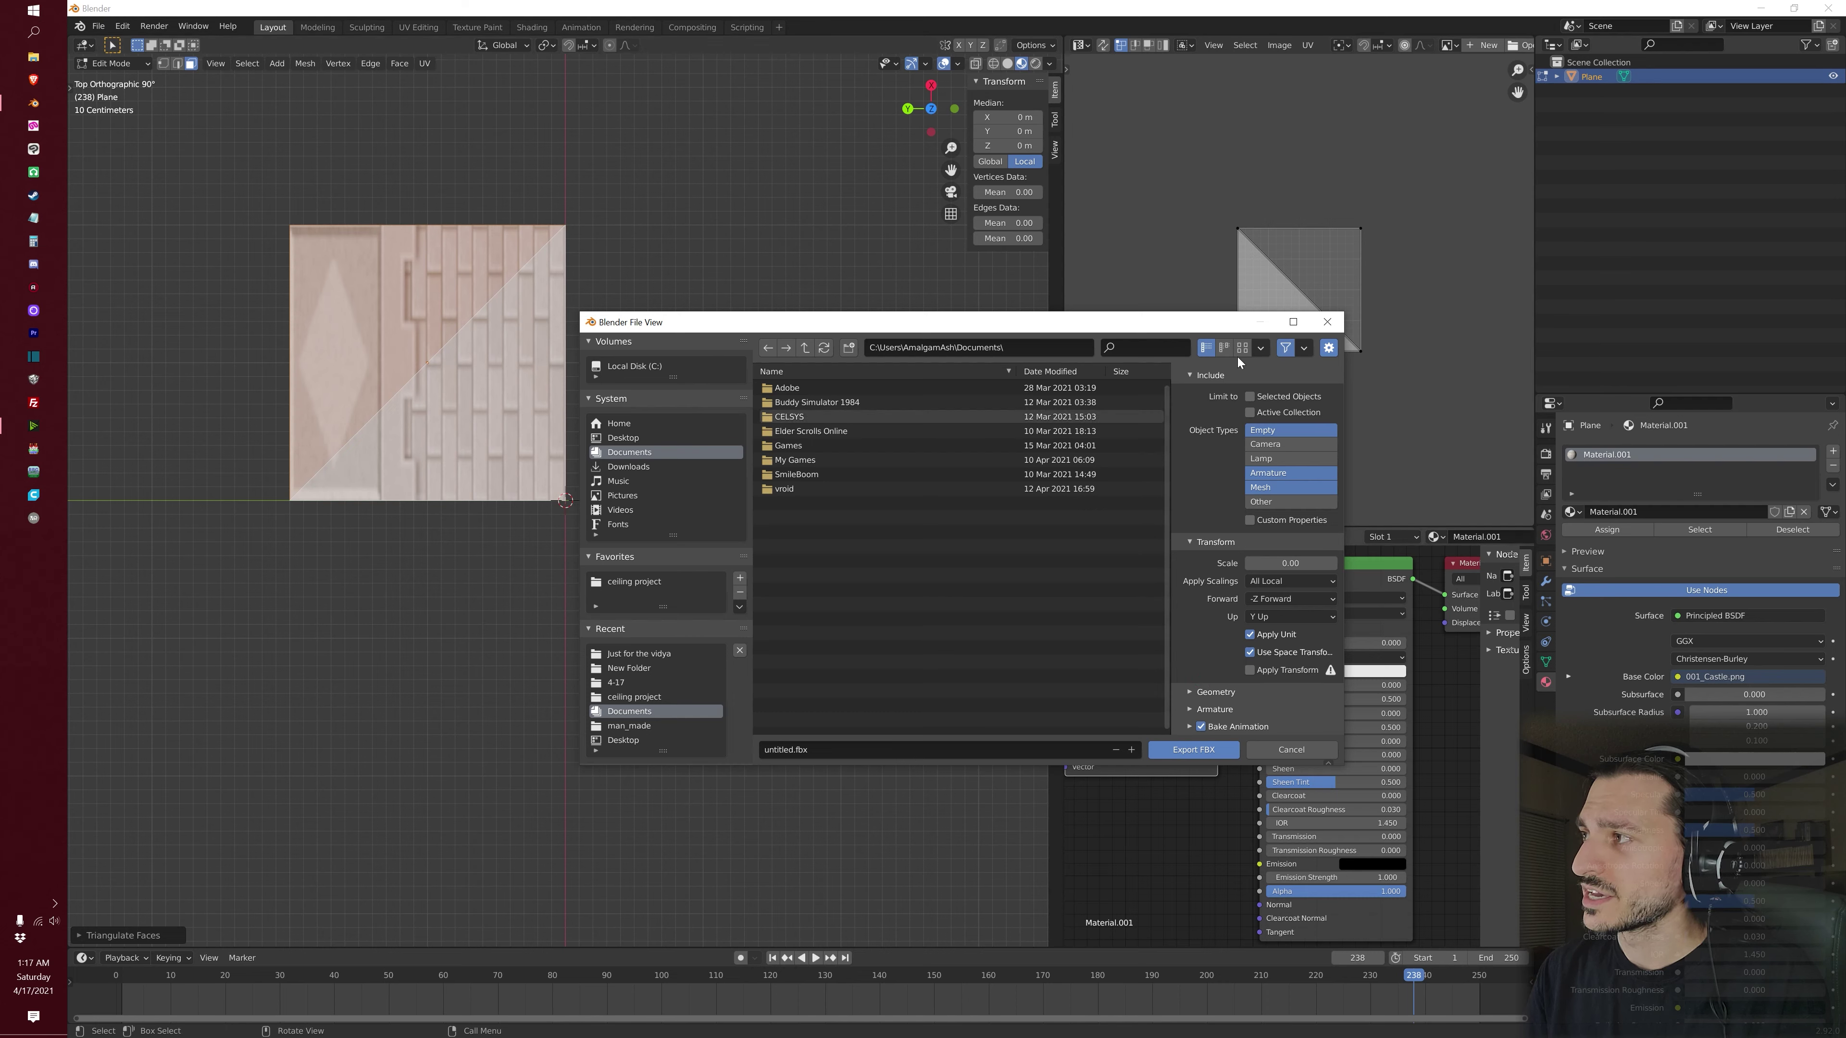
Set the FBX export's transform scale to 0.05
scroll(1264, 649, up, 1)
click(1304, 582)
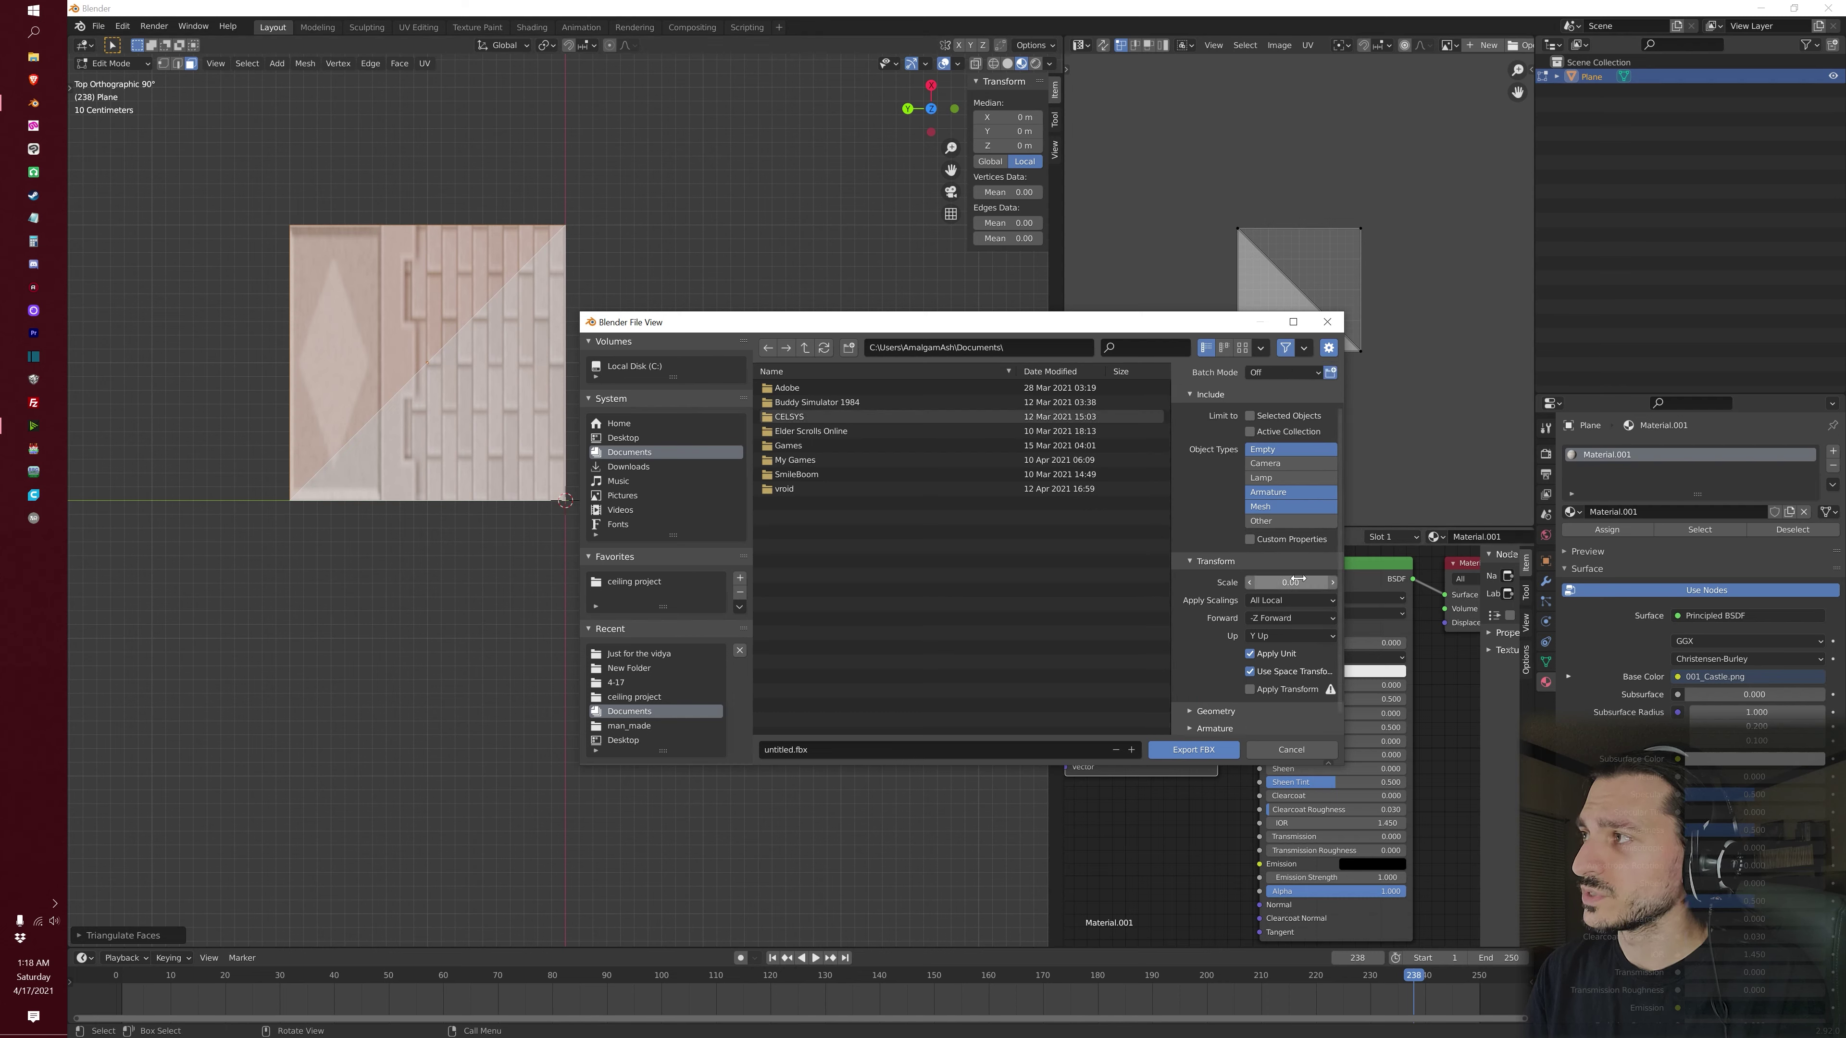
text(0.005)
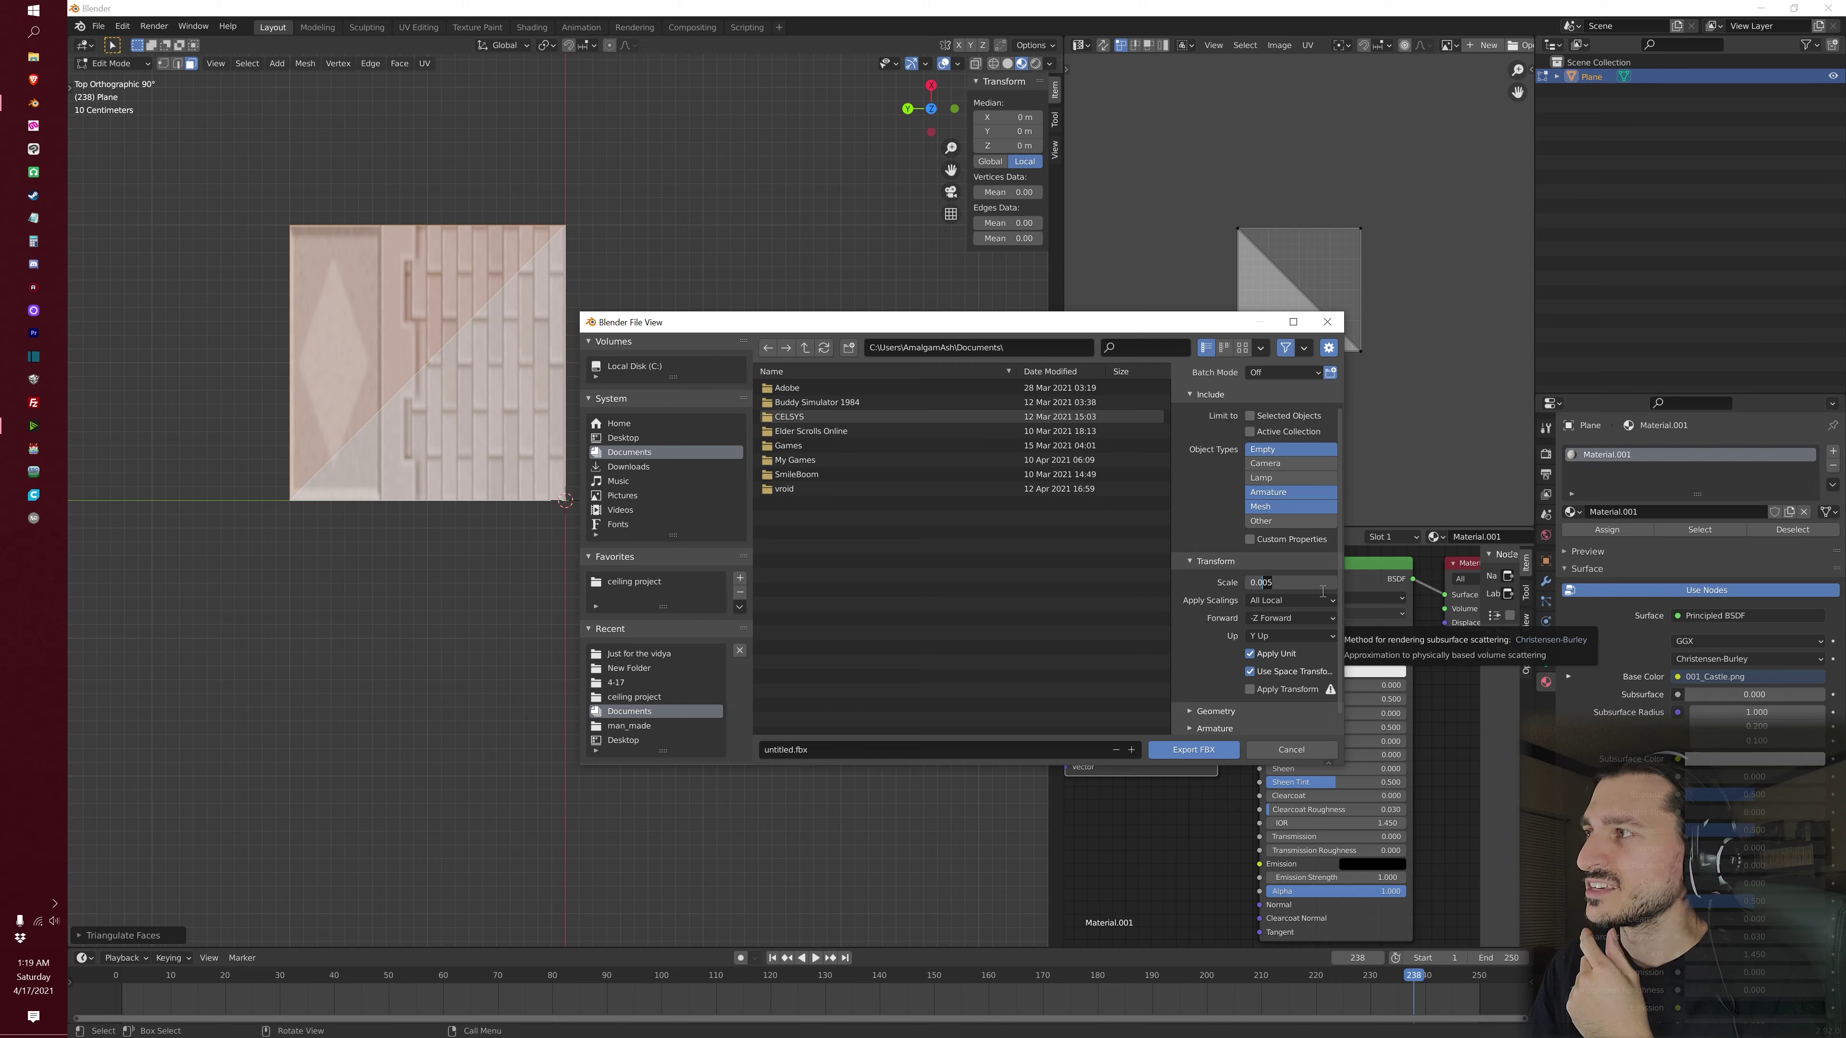
key(BackSpace)
key(BackSpace)
text(1)
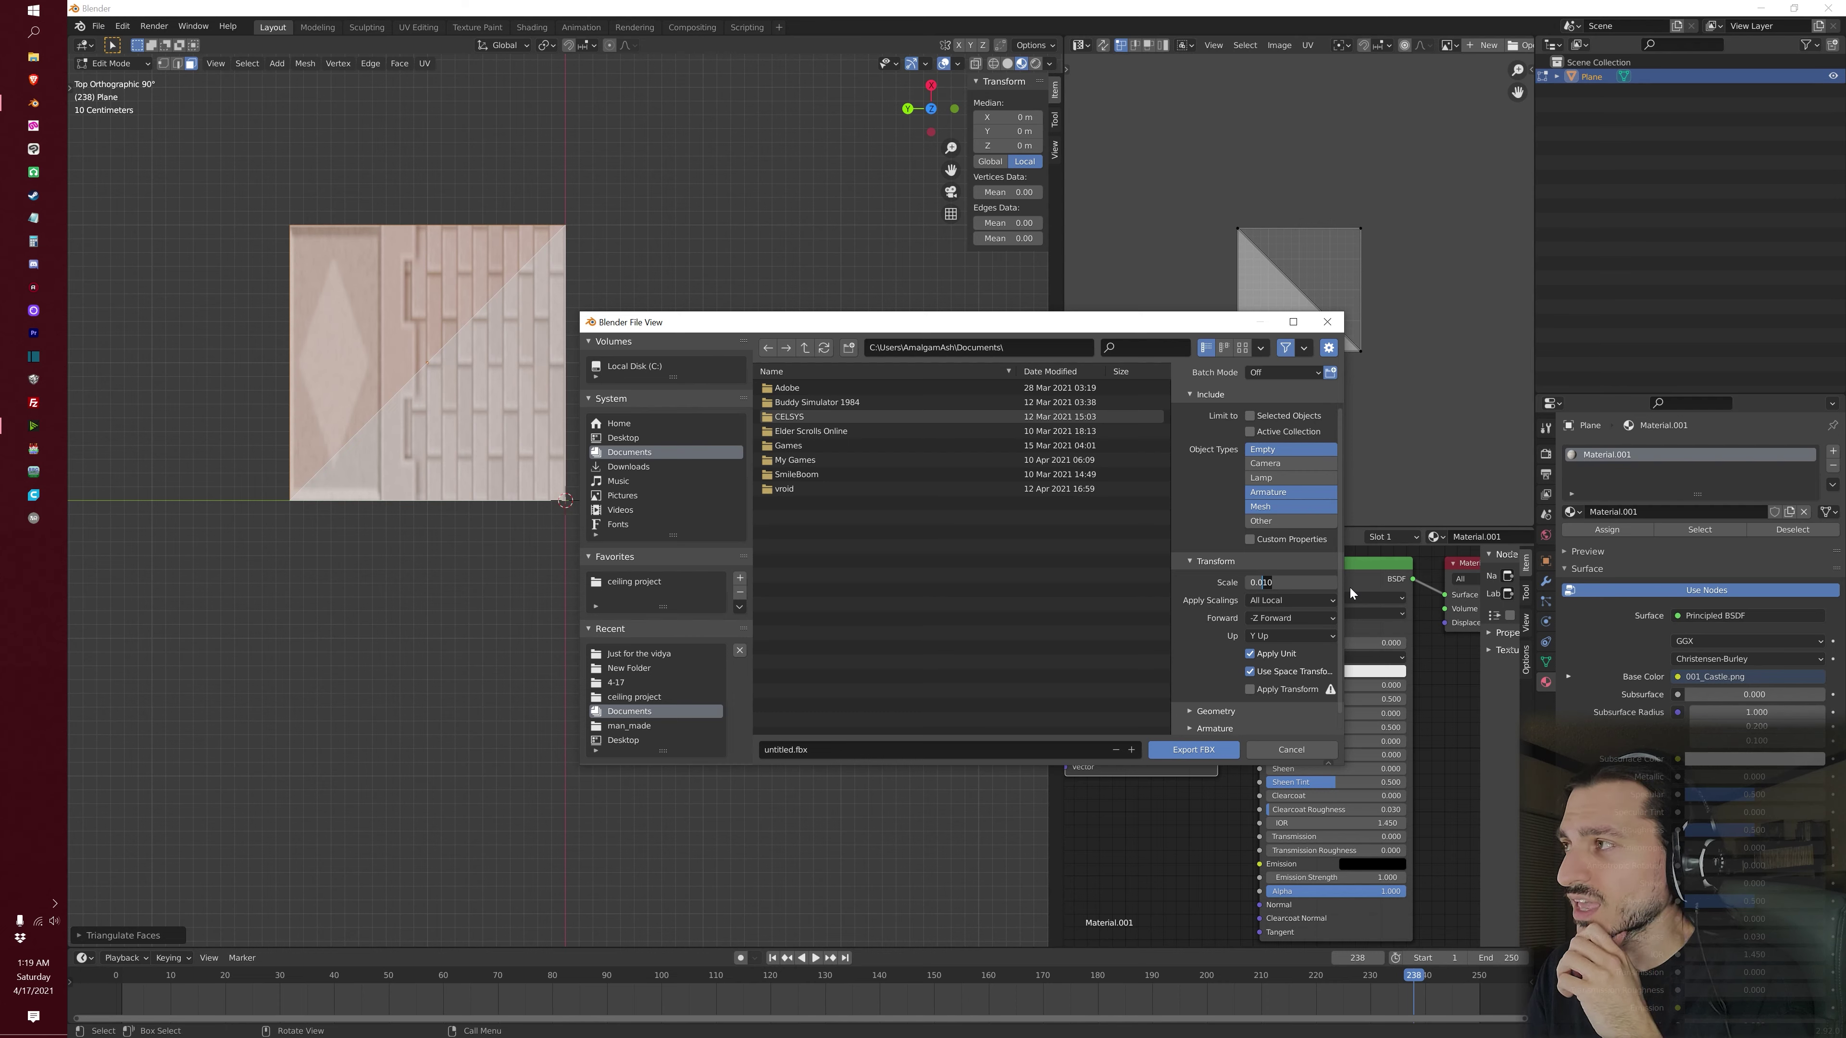
text(5)
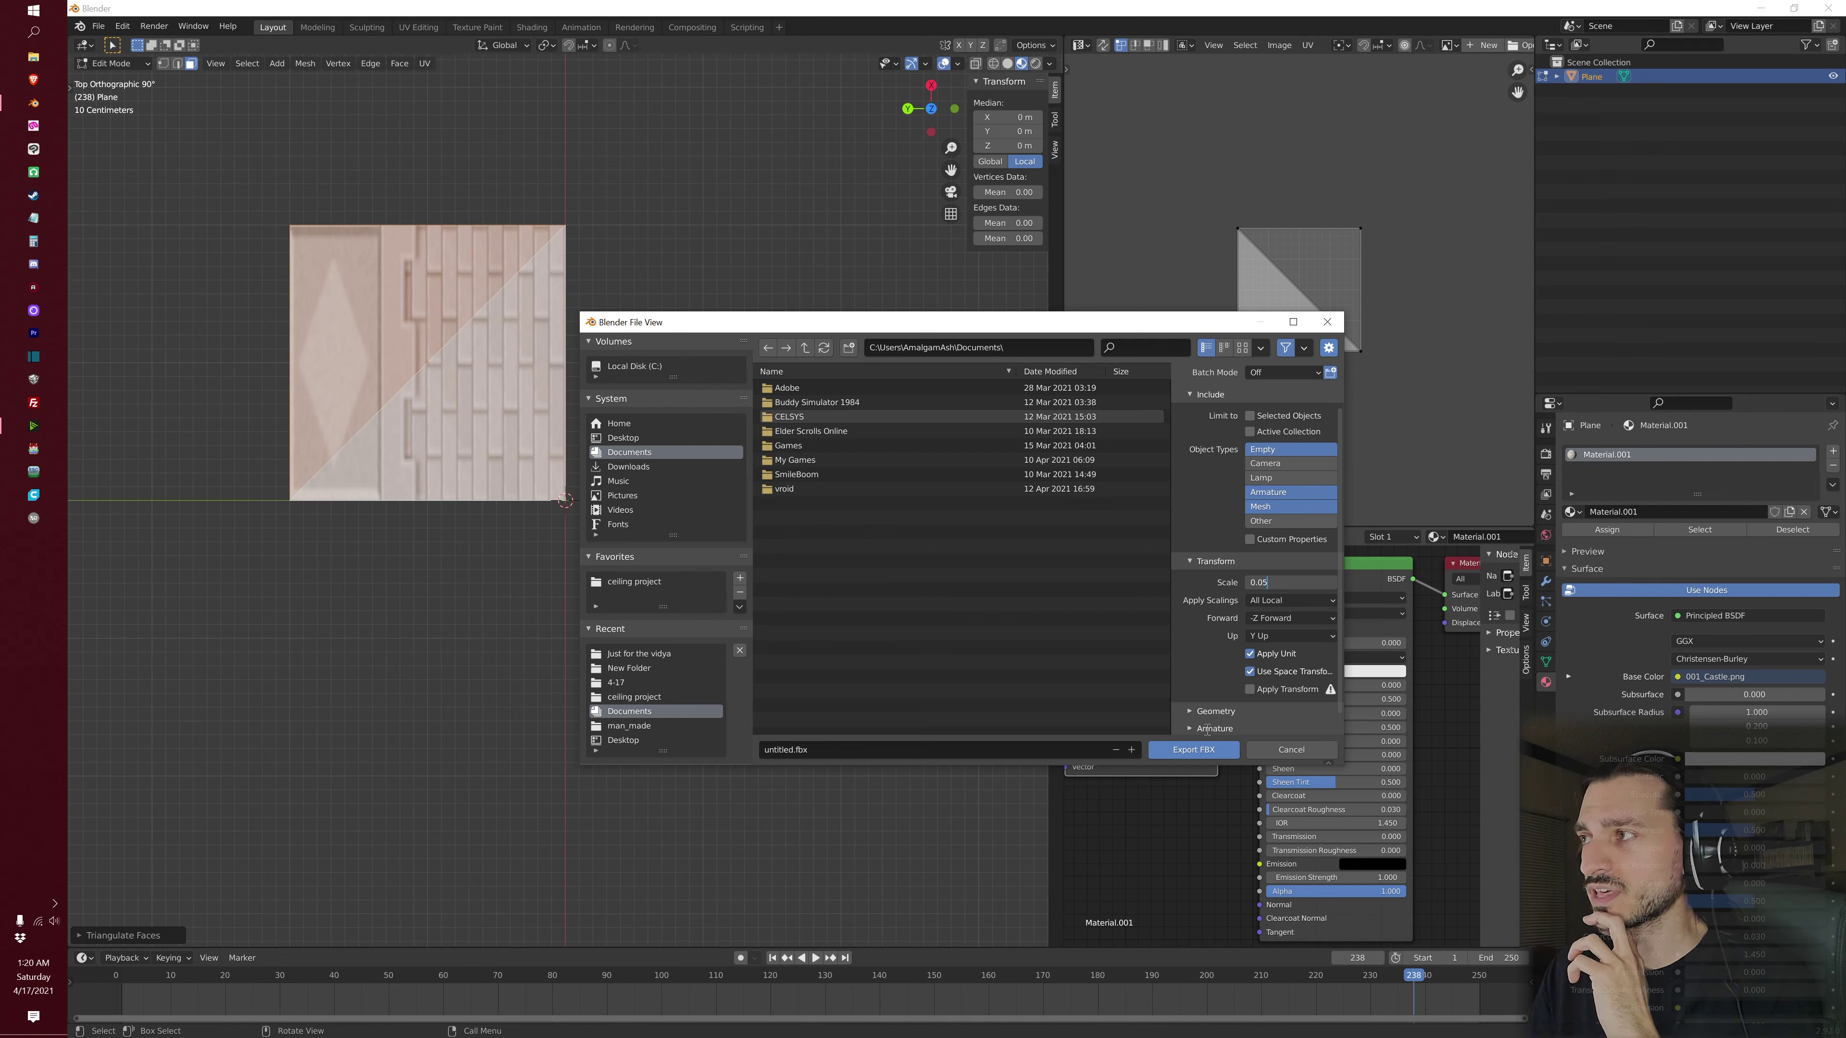
key(Return)
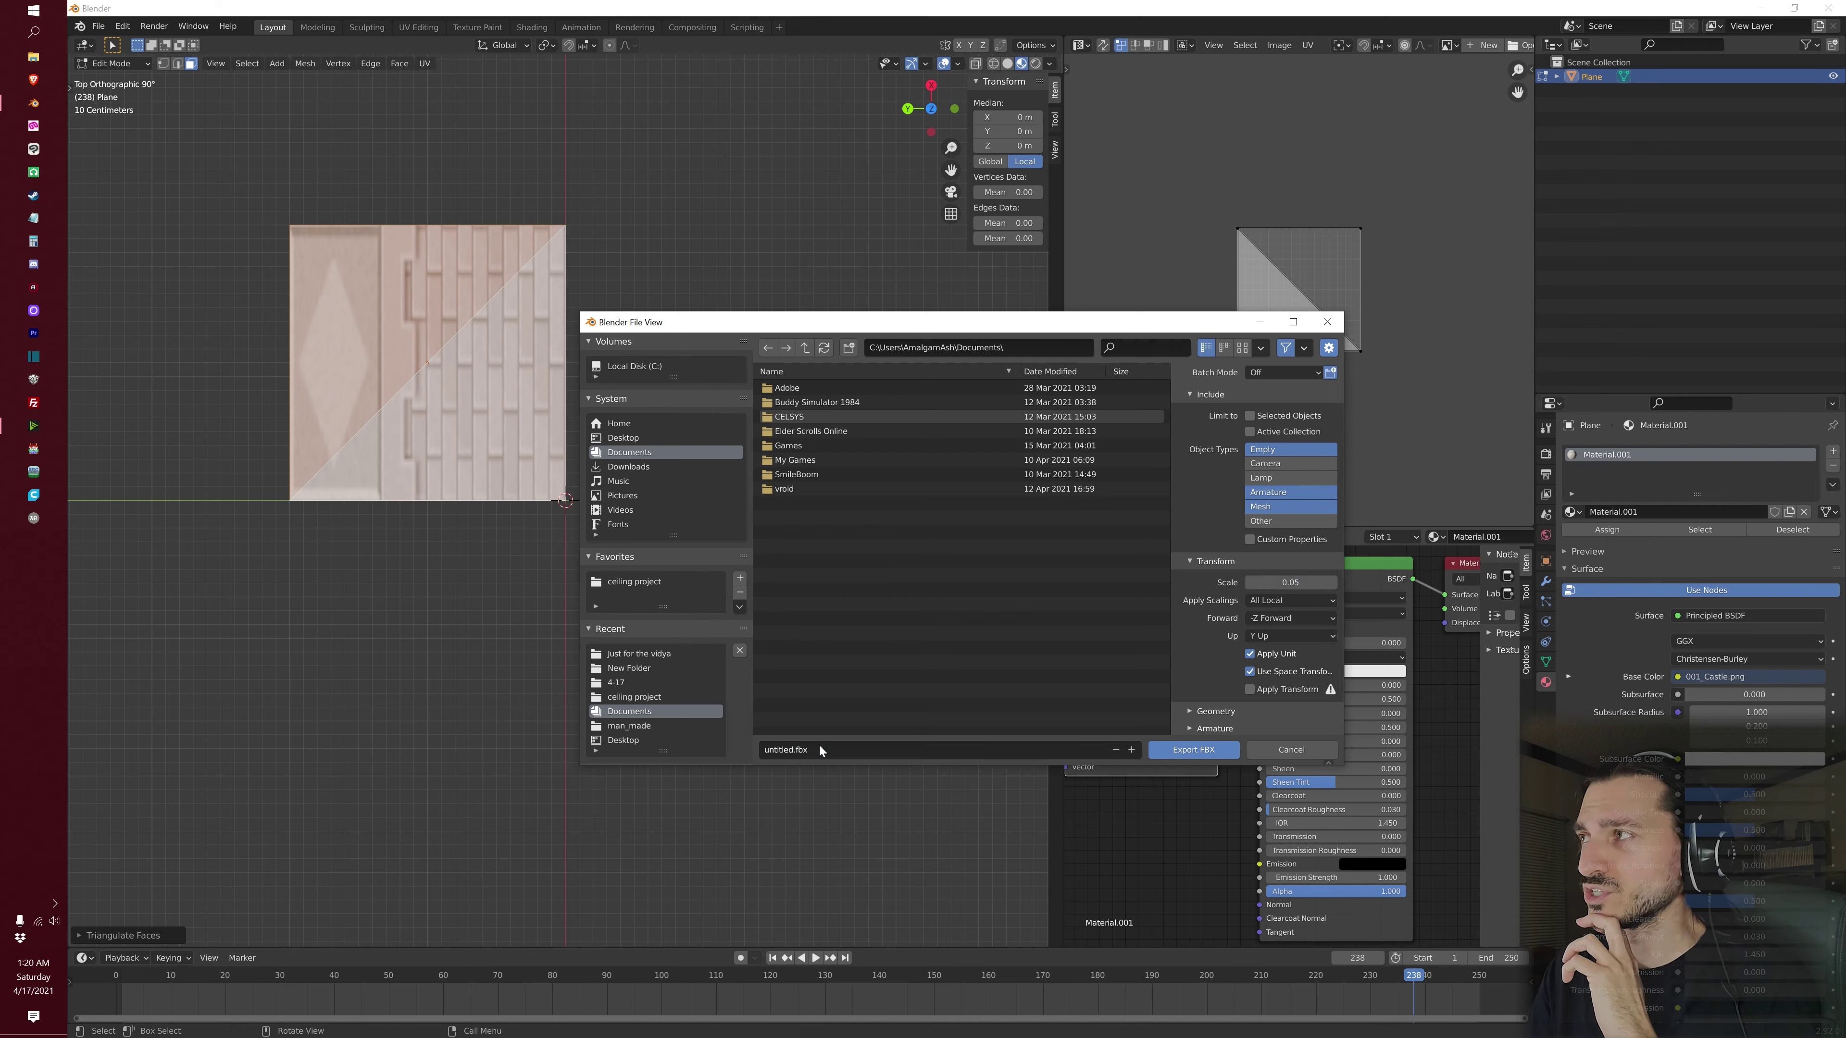
Export the plane as 10x10clipperoffset.fbx into the "Just for the vidya" folder of "ceiling project"
click(629, 583)
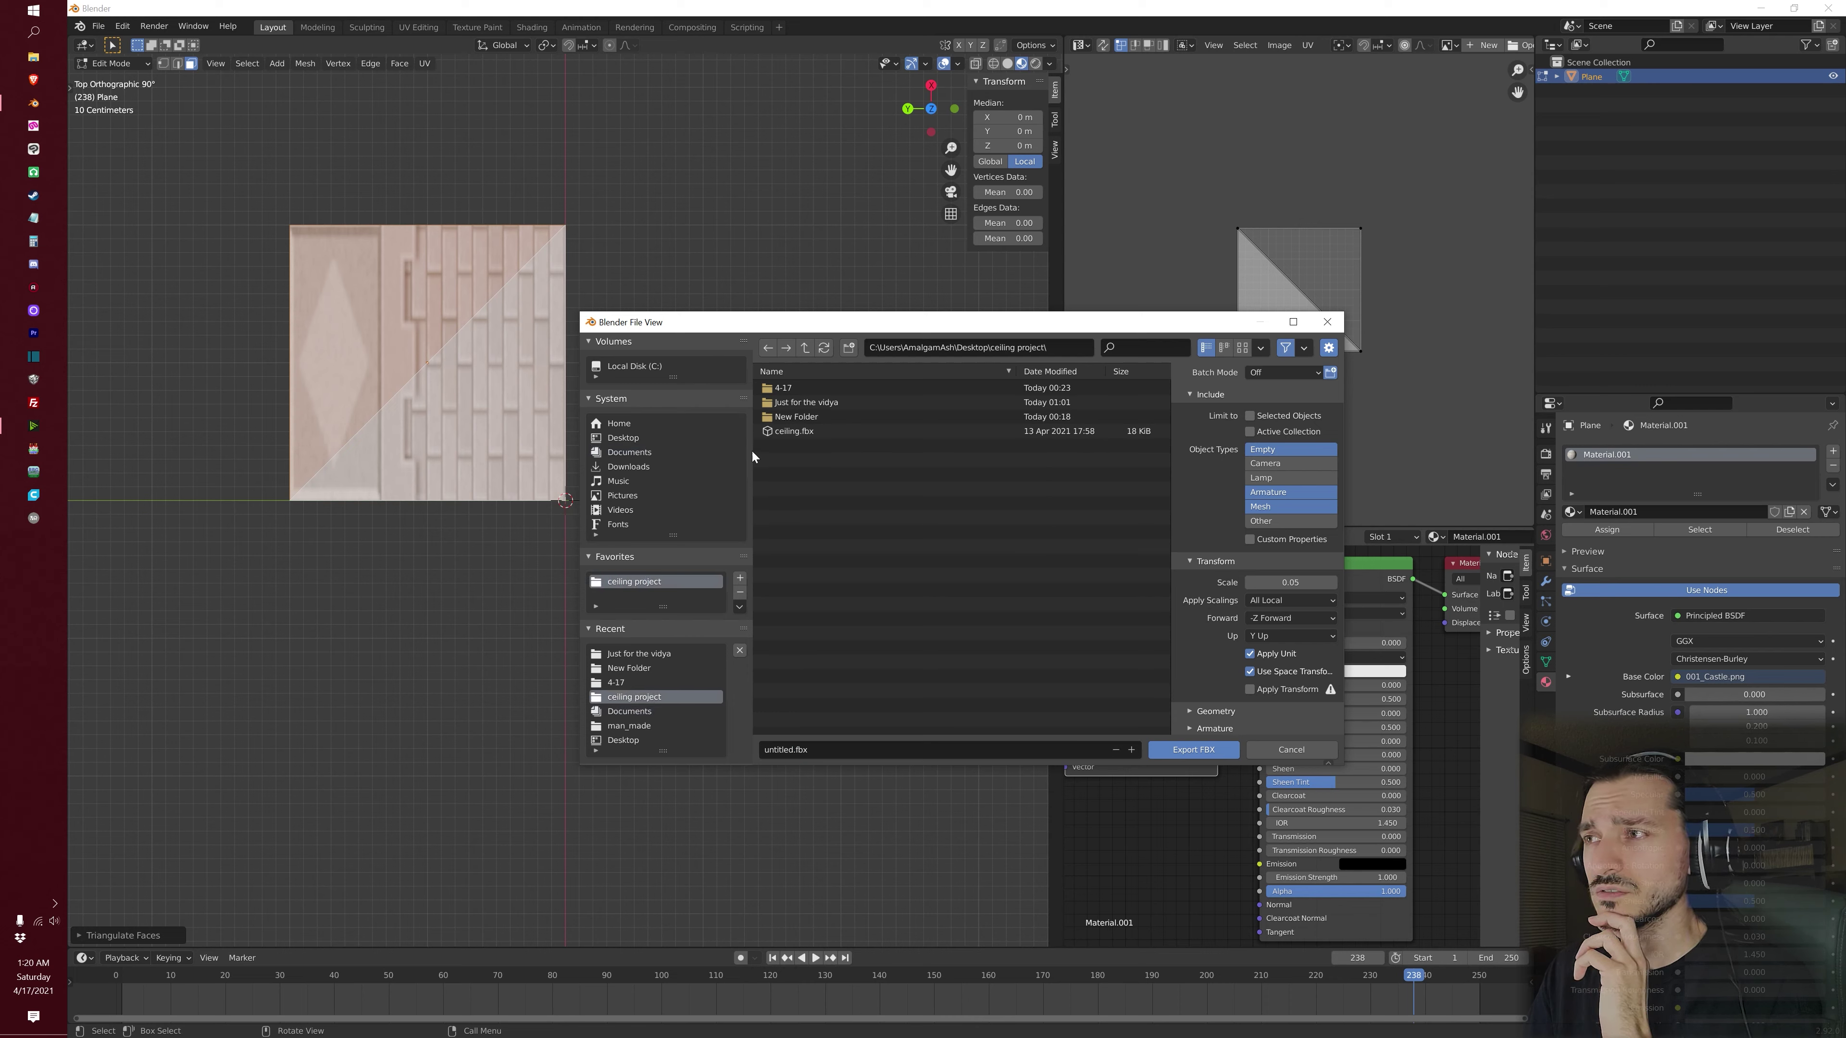
double_click(806, 404)
click(858, 748)
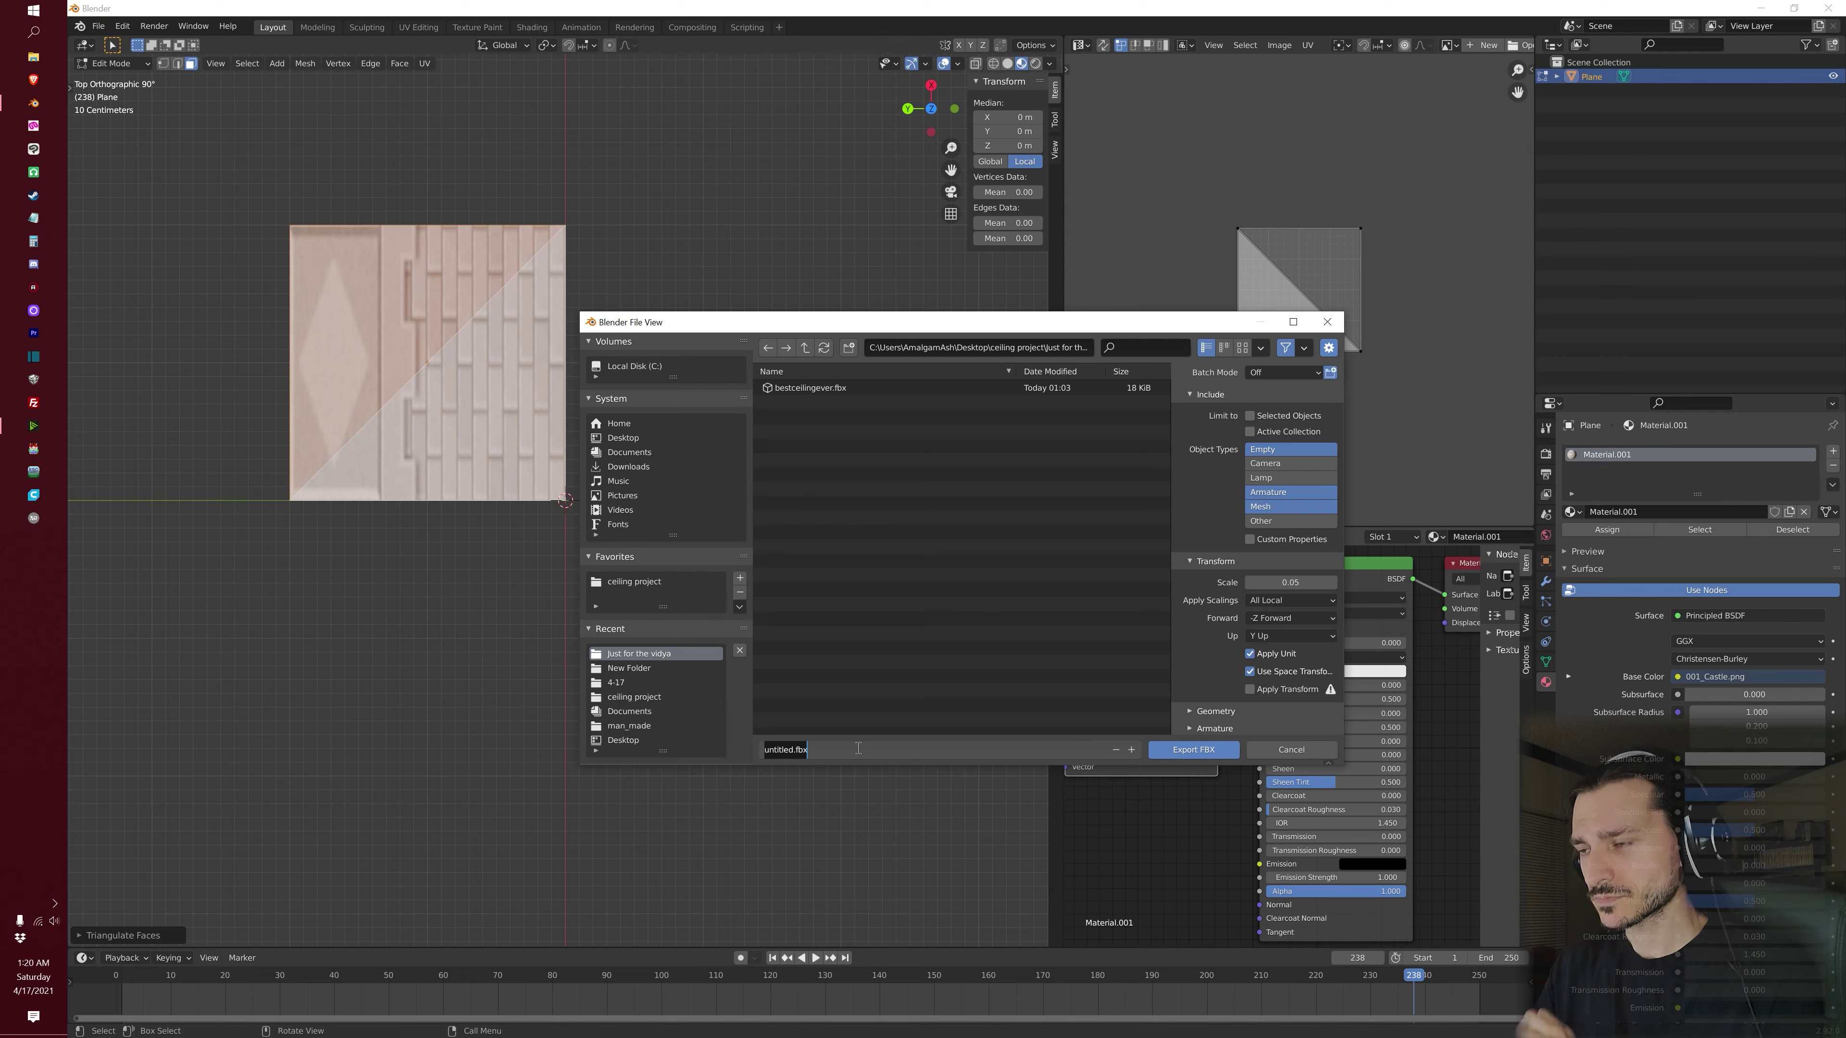
text(10x10clipperoffset)
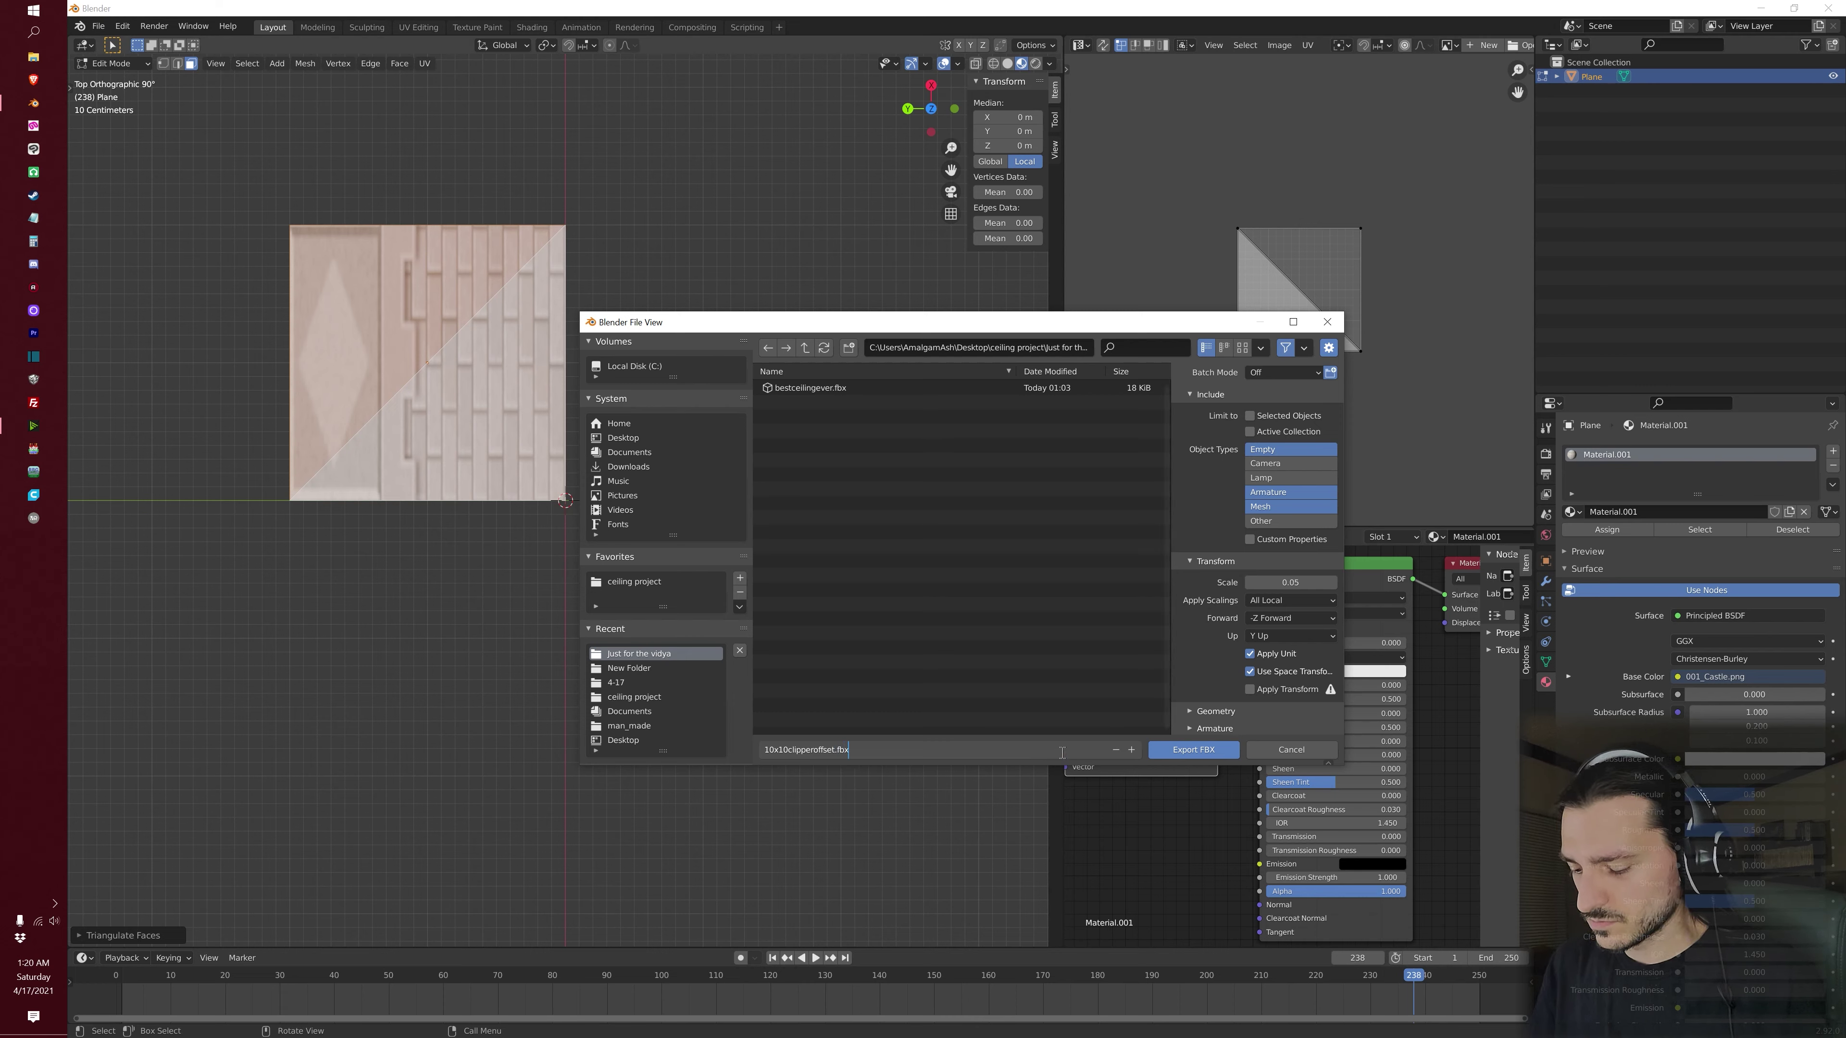
click(1193, 749)
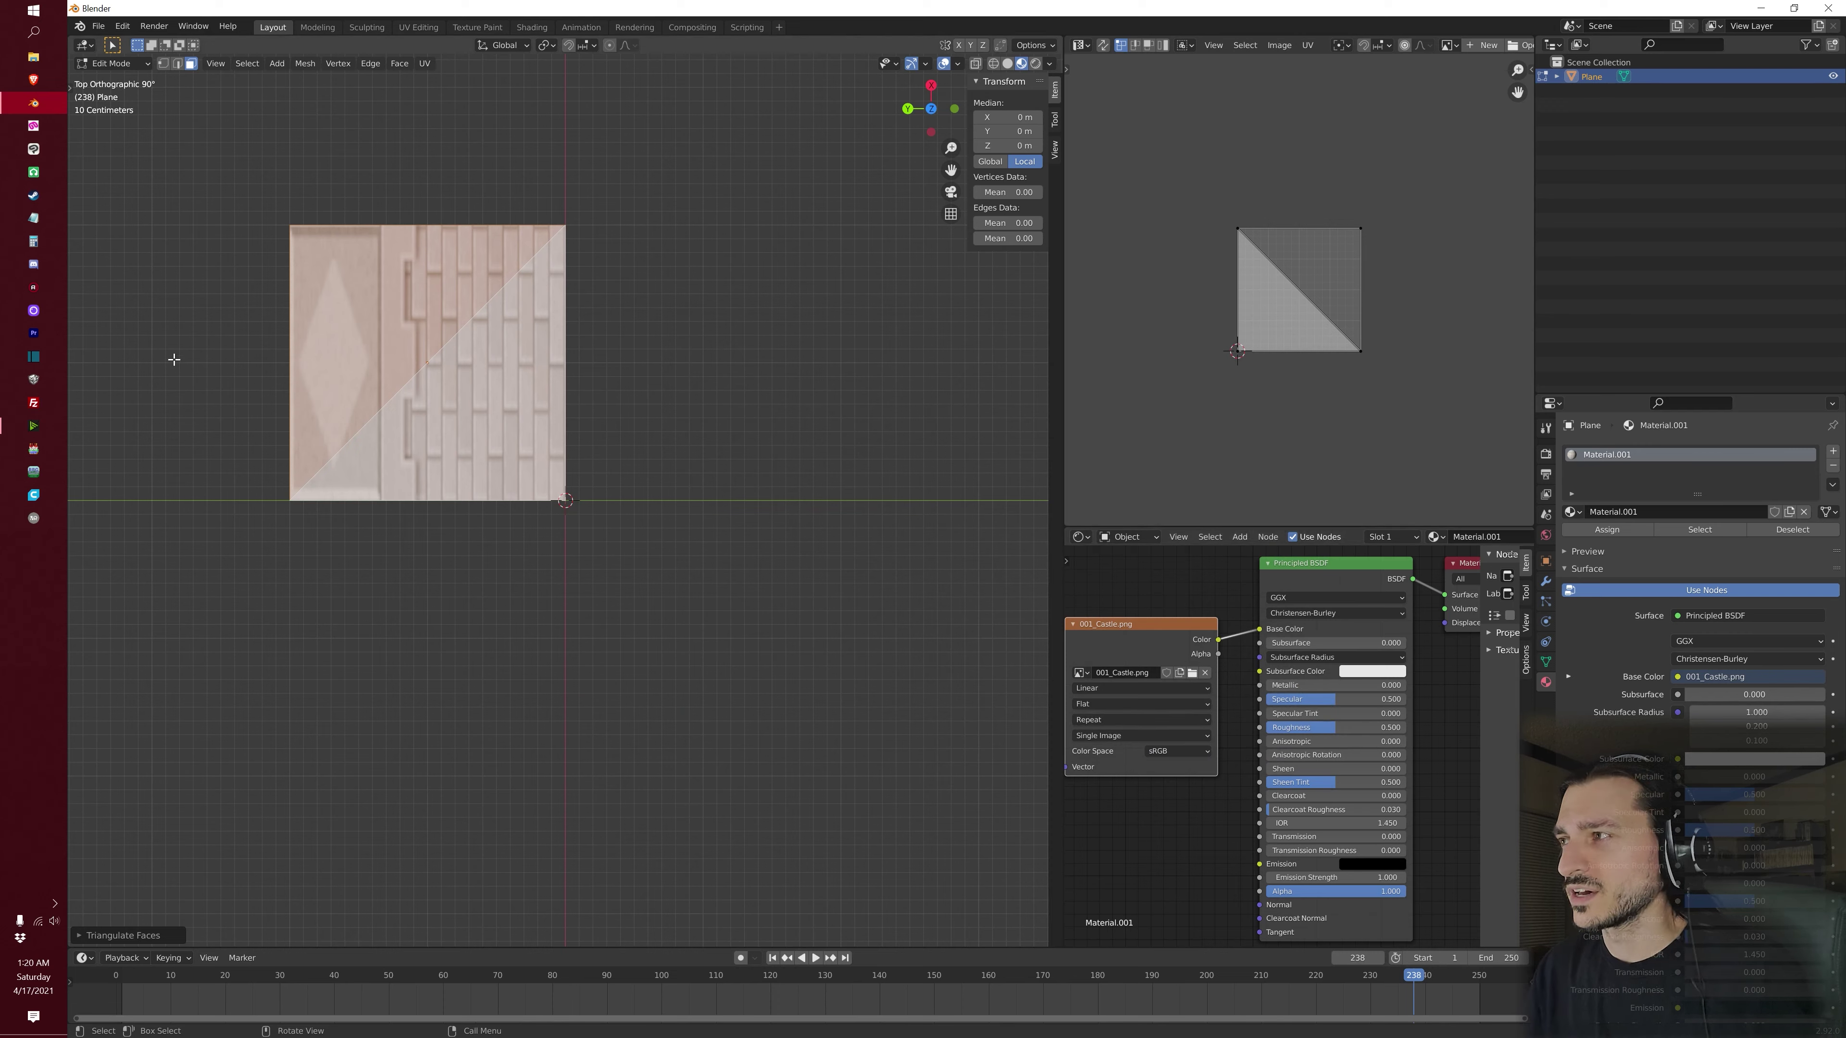
Switch to SMILE GAME BUILDER, create a game from the New Project template and maximize its editor window
click(35, 381)
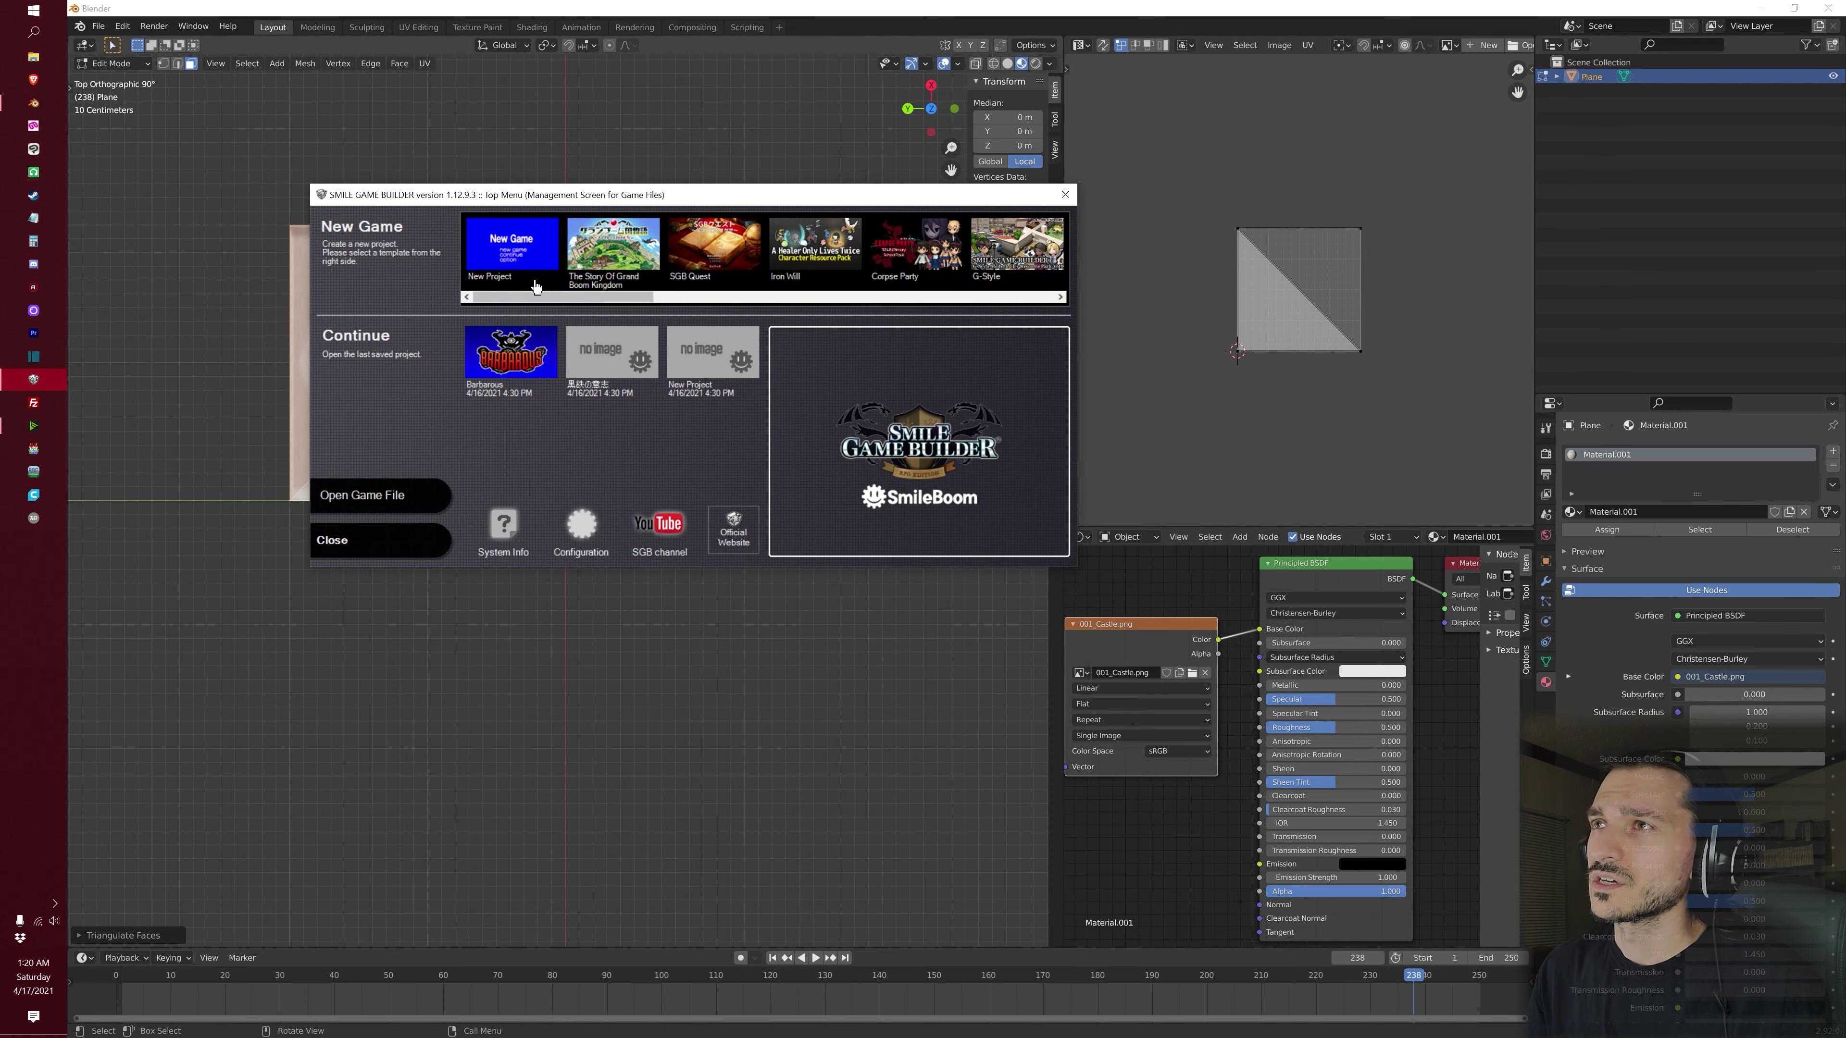
click(501, 254)
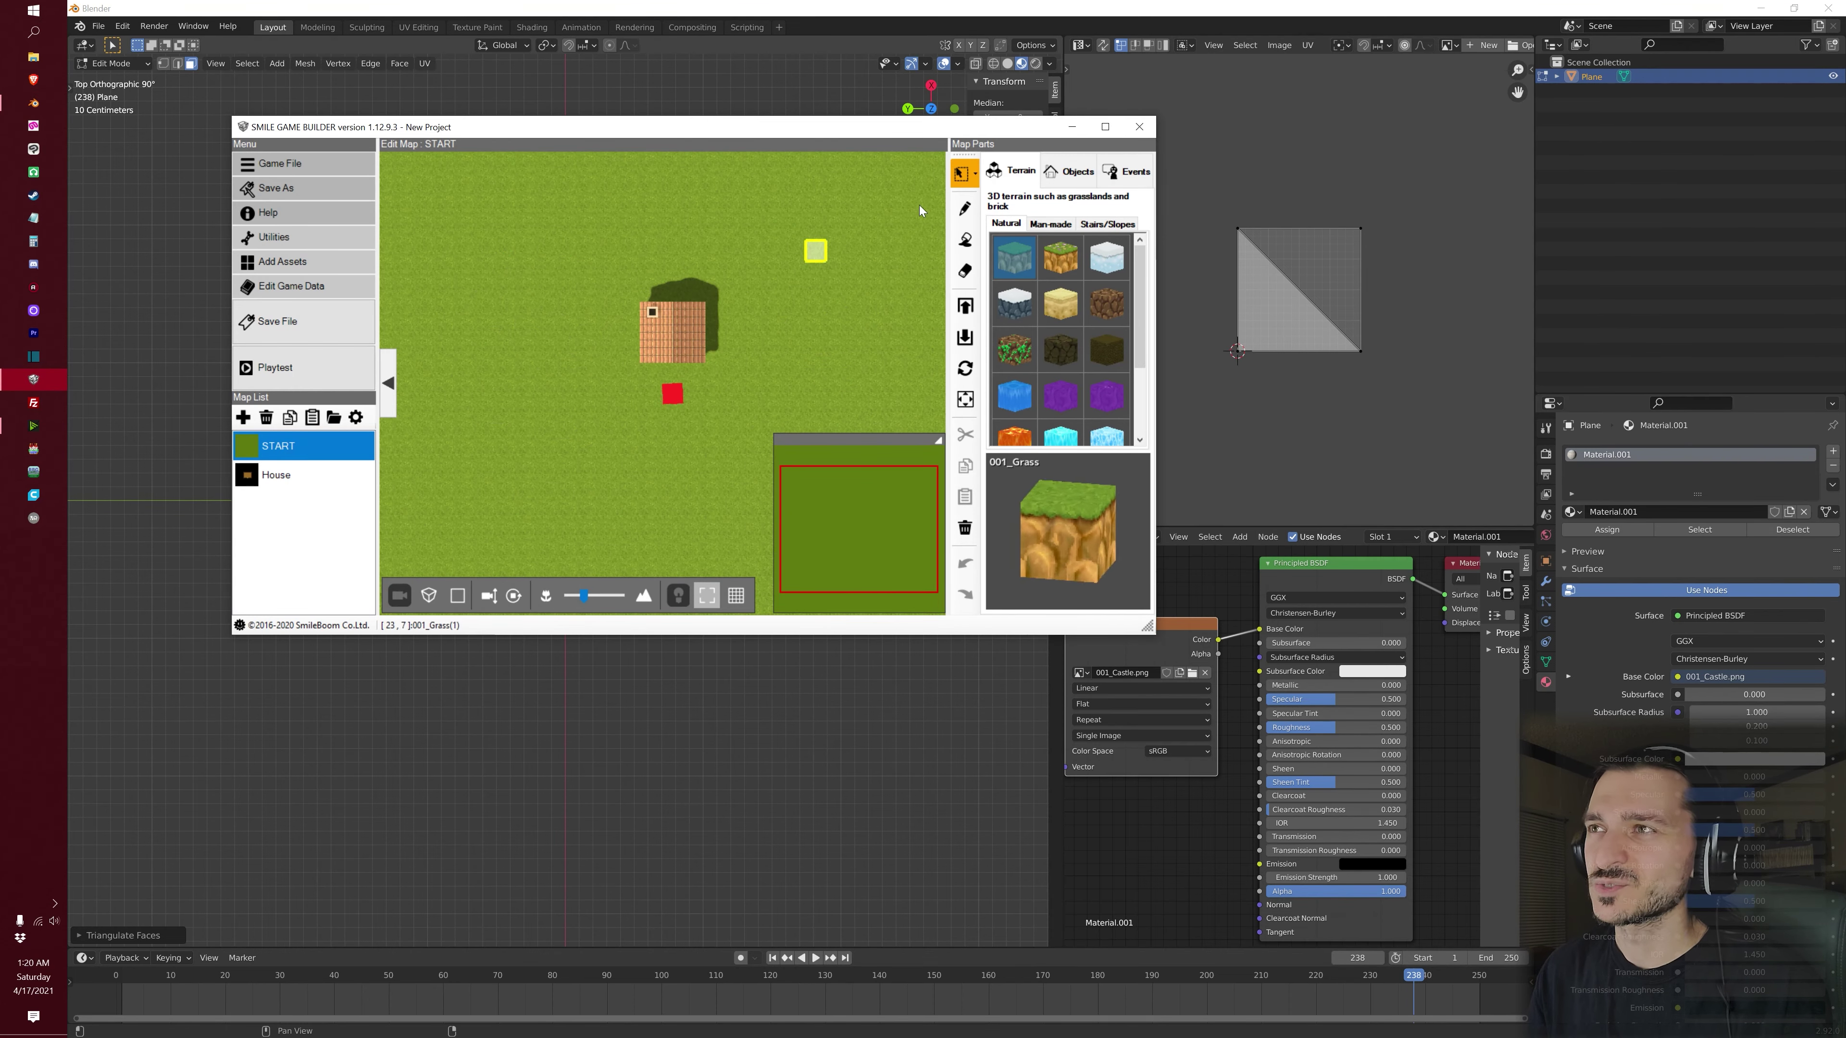
click(1105, 128)
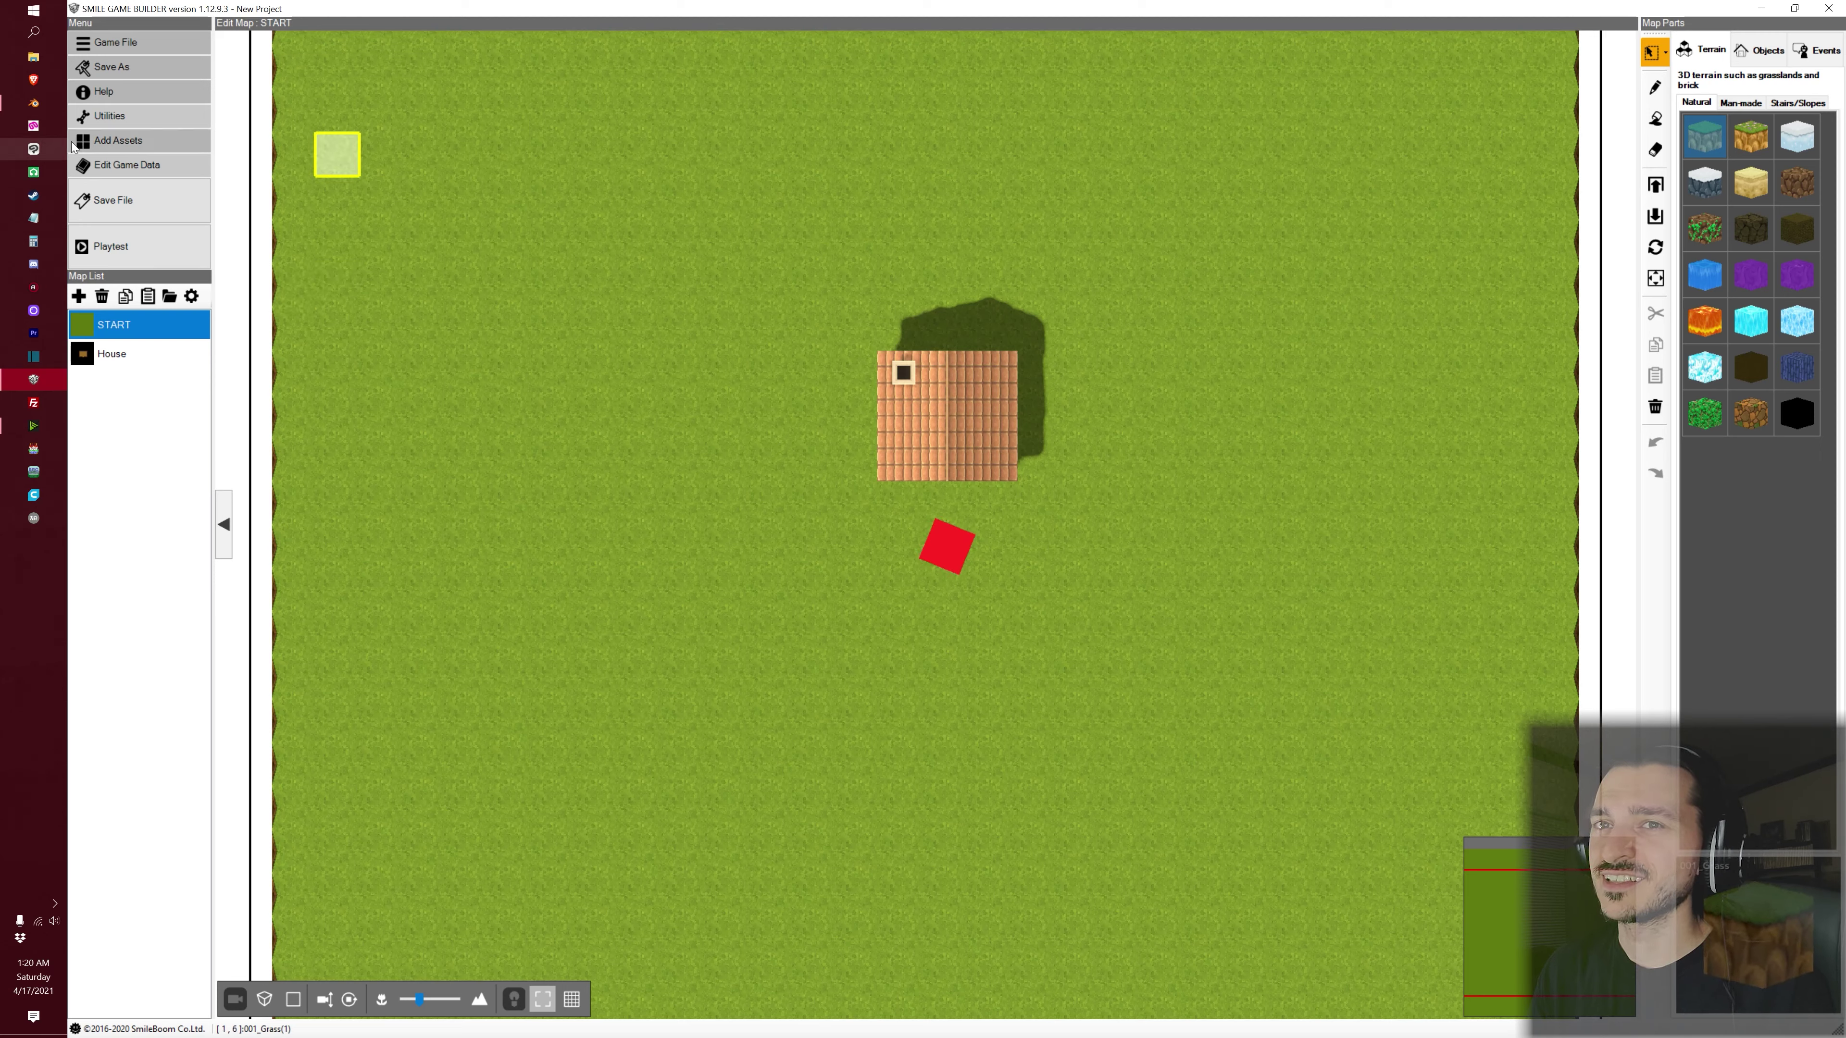
Open the House map for editing and bring up the map objects in the resource archive
click(192, 296)
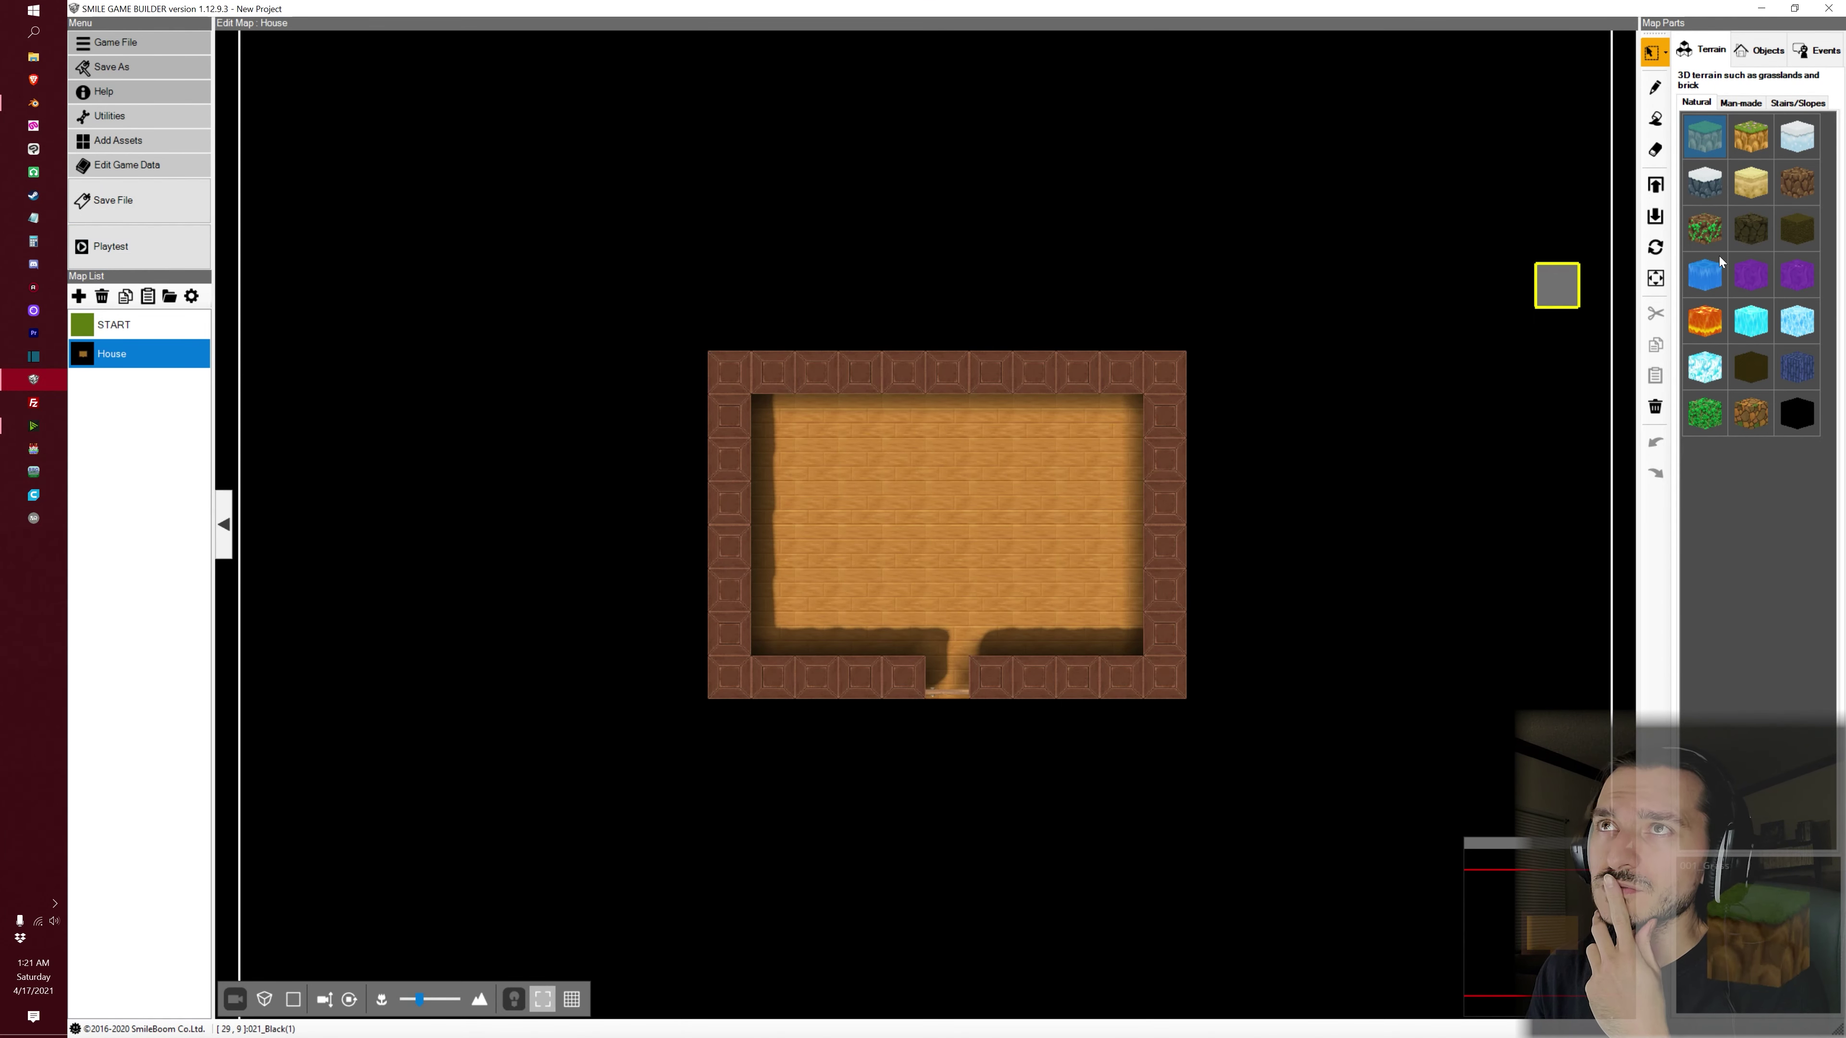
click(1762, 51)
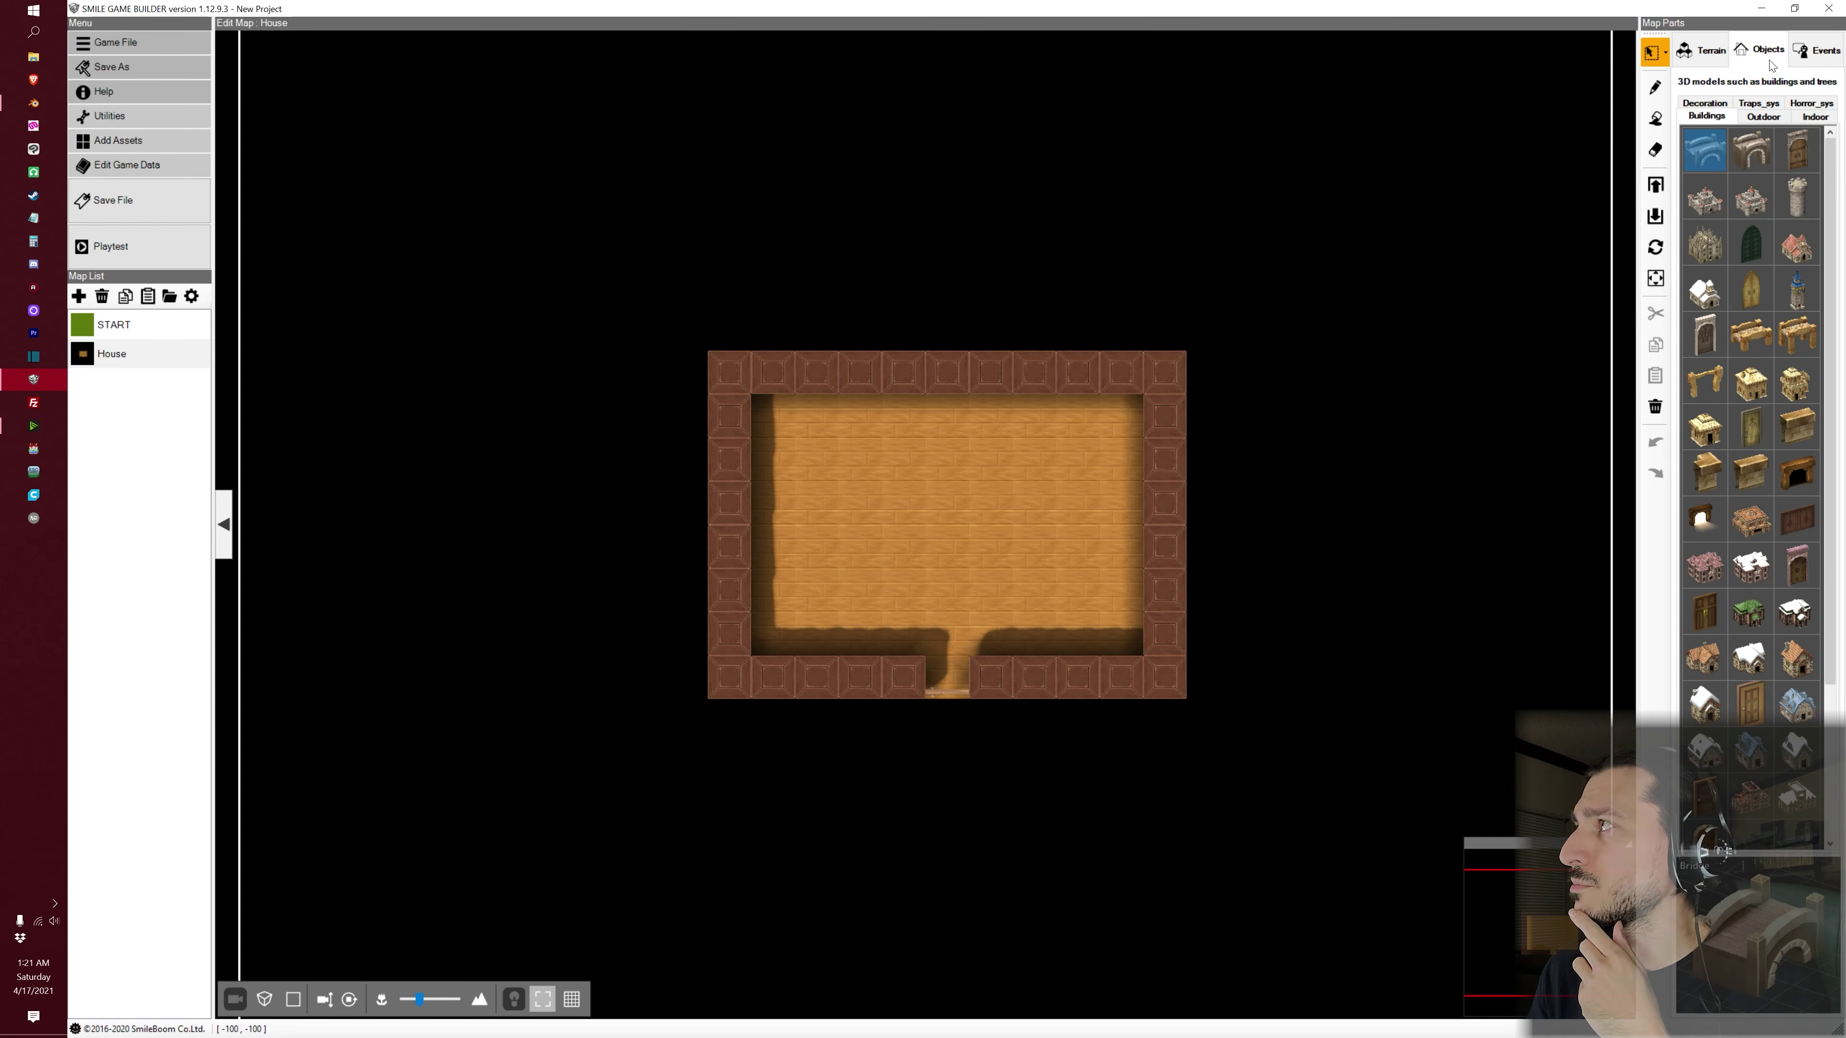
click(116, 141)
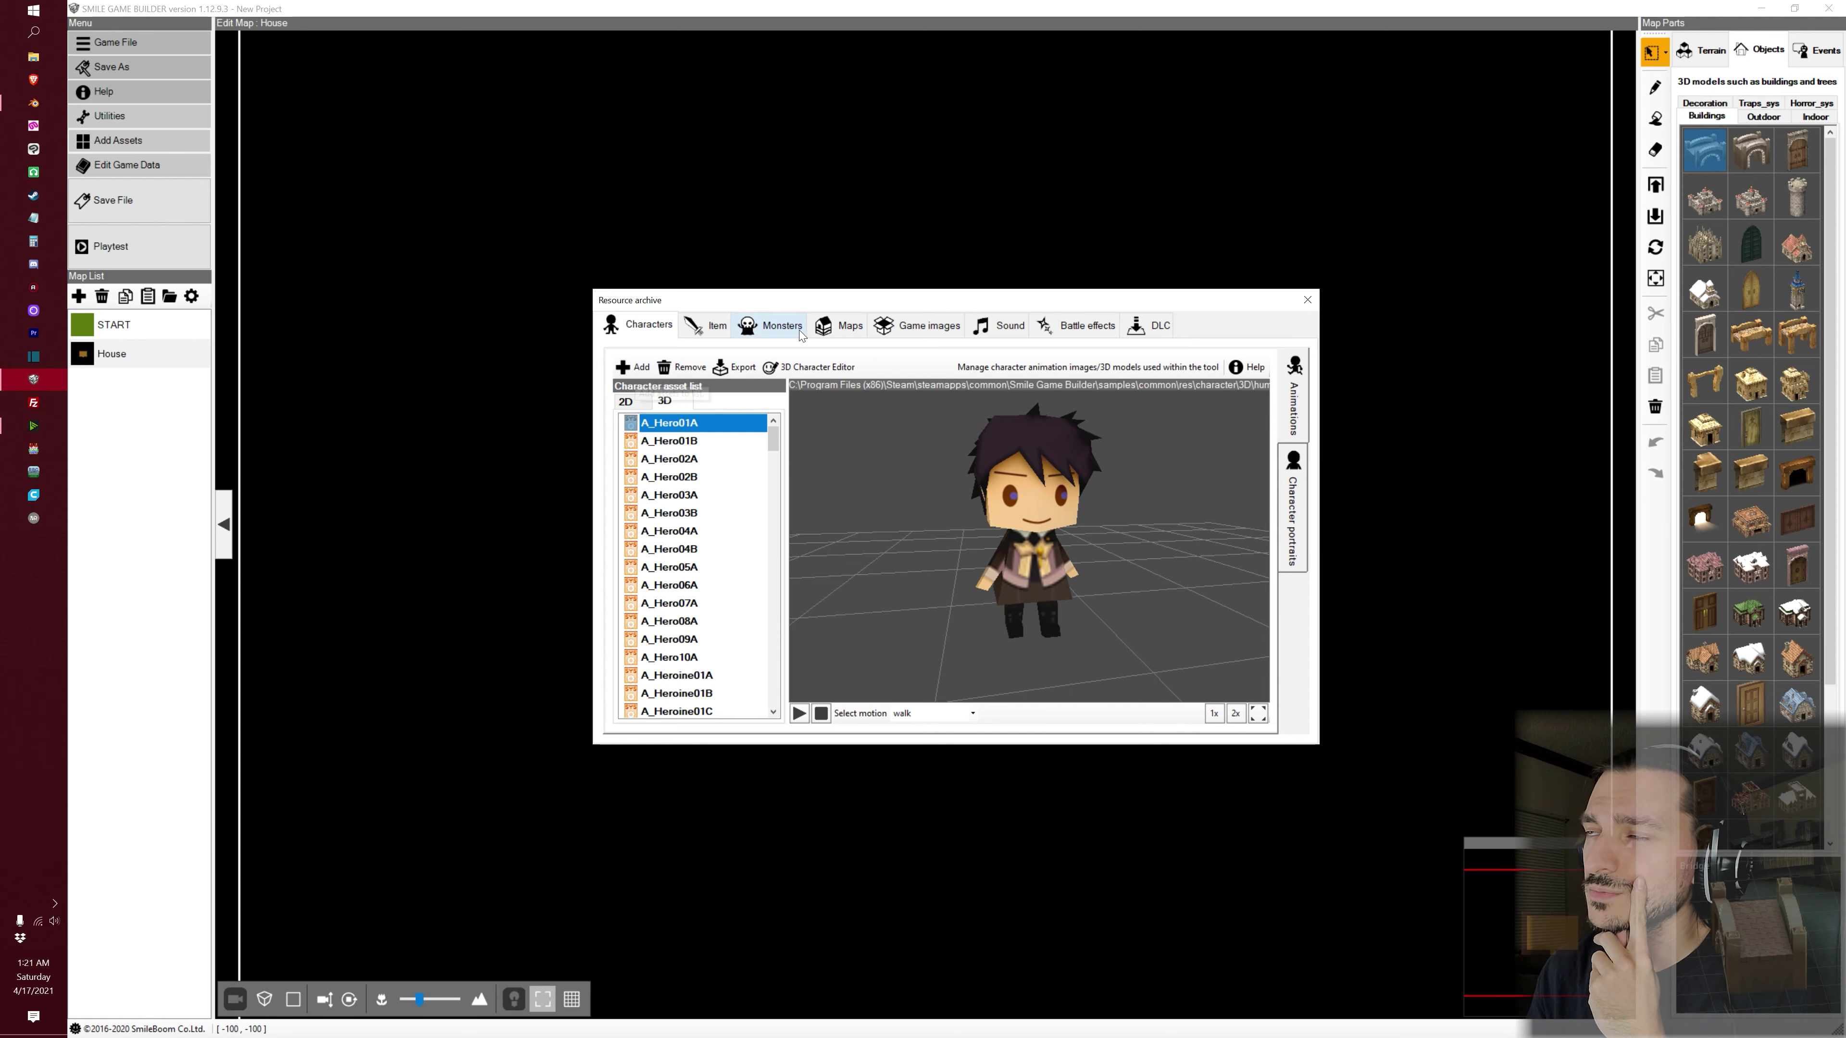
click(840, 326)
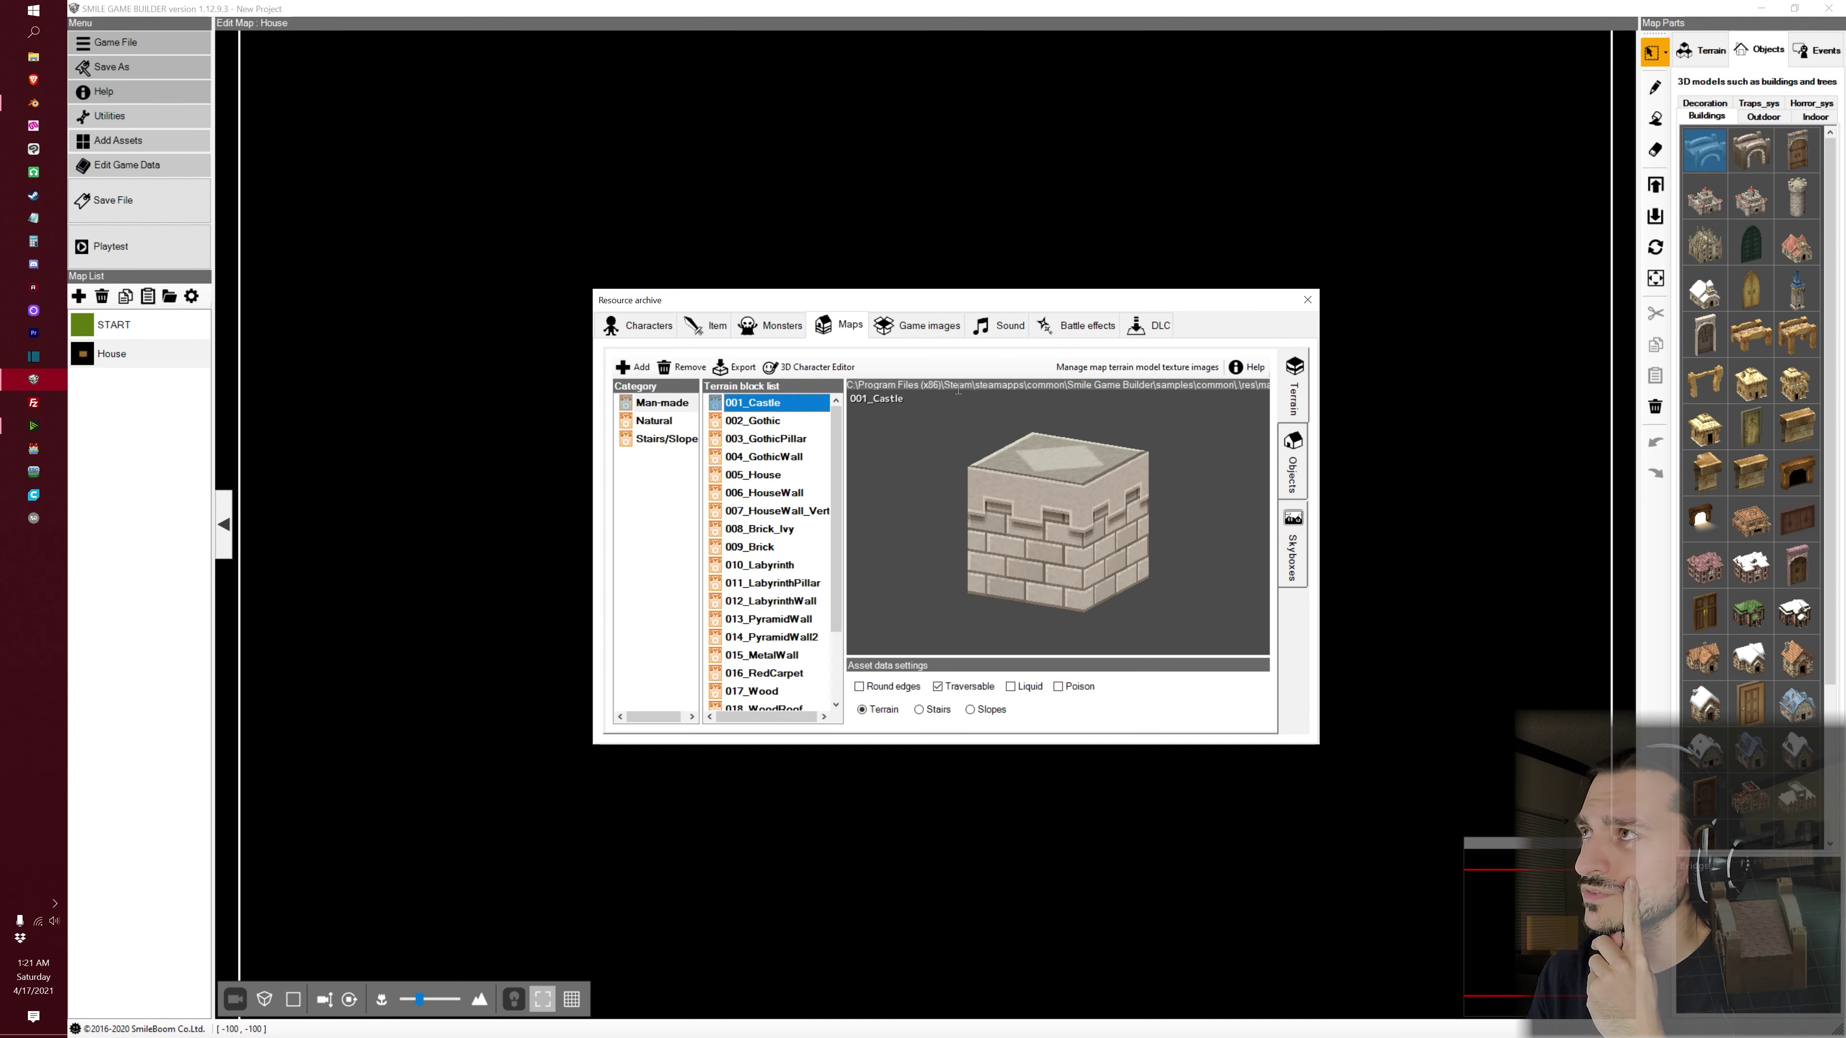
click(1293, 465)
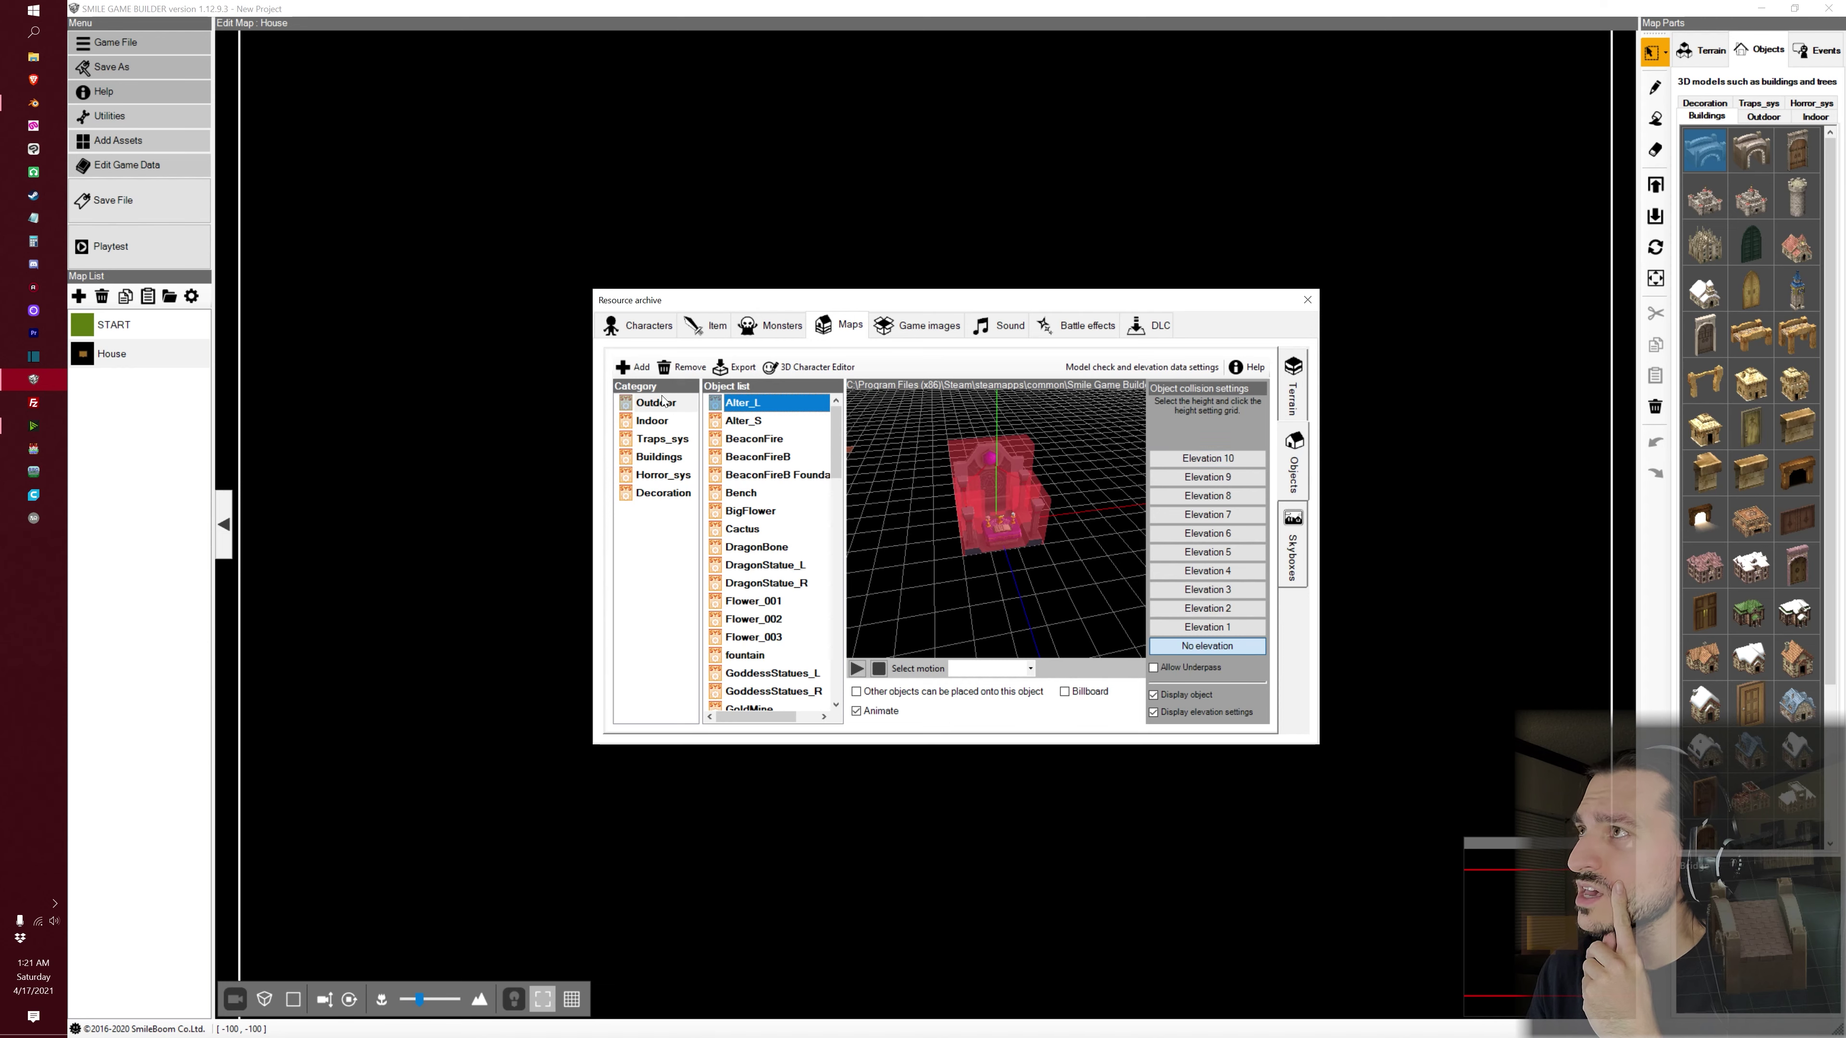
Add 10x10clipperoffset.fbx and bestceilingever.fbx from the "Just for the vidya" folder as map objects and close the resource archive
click(632, 367)
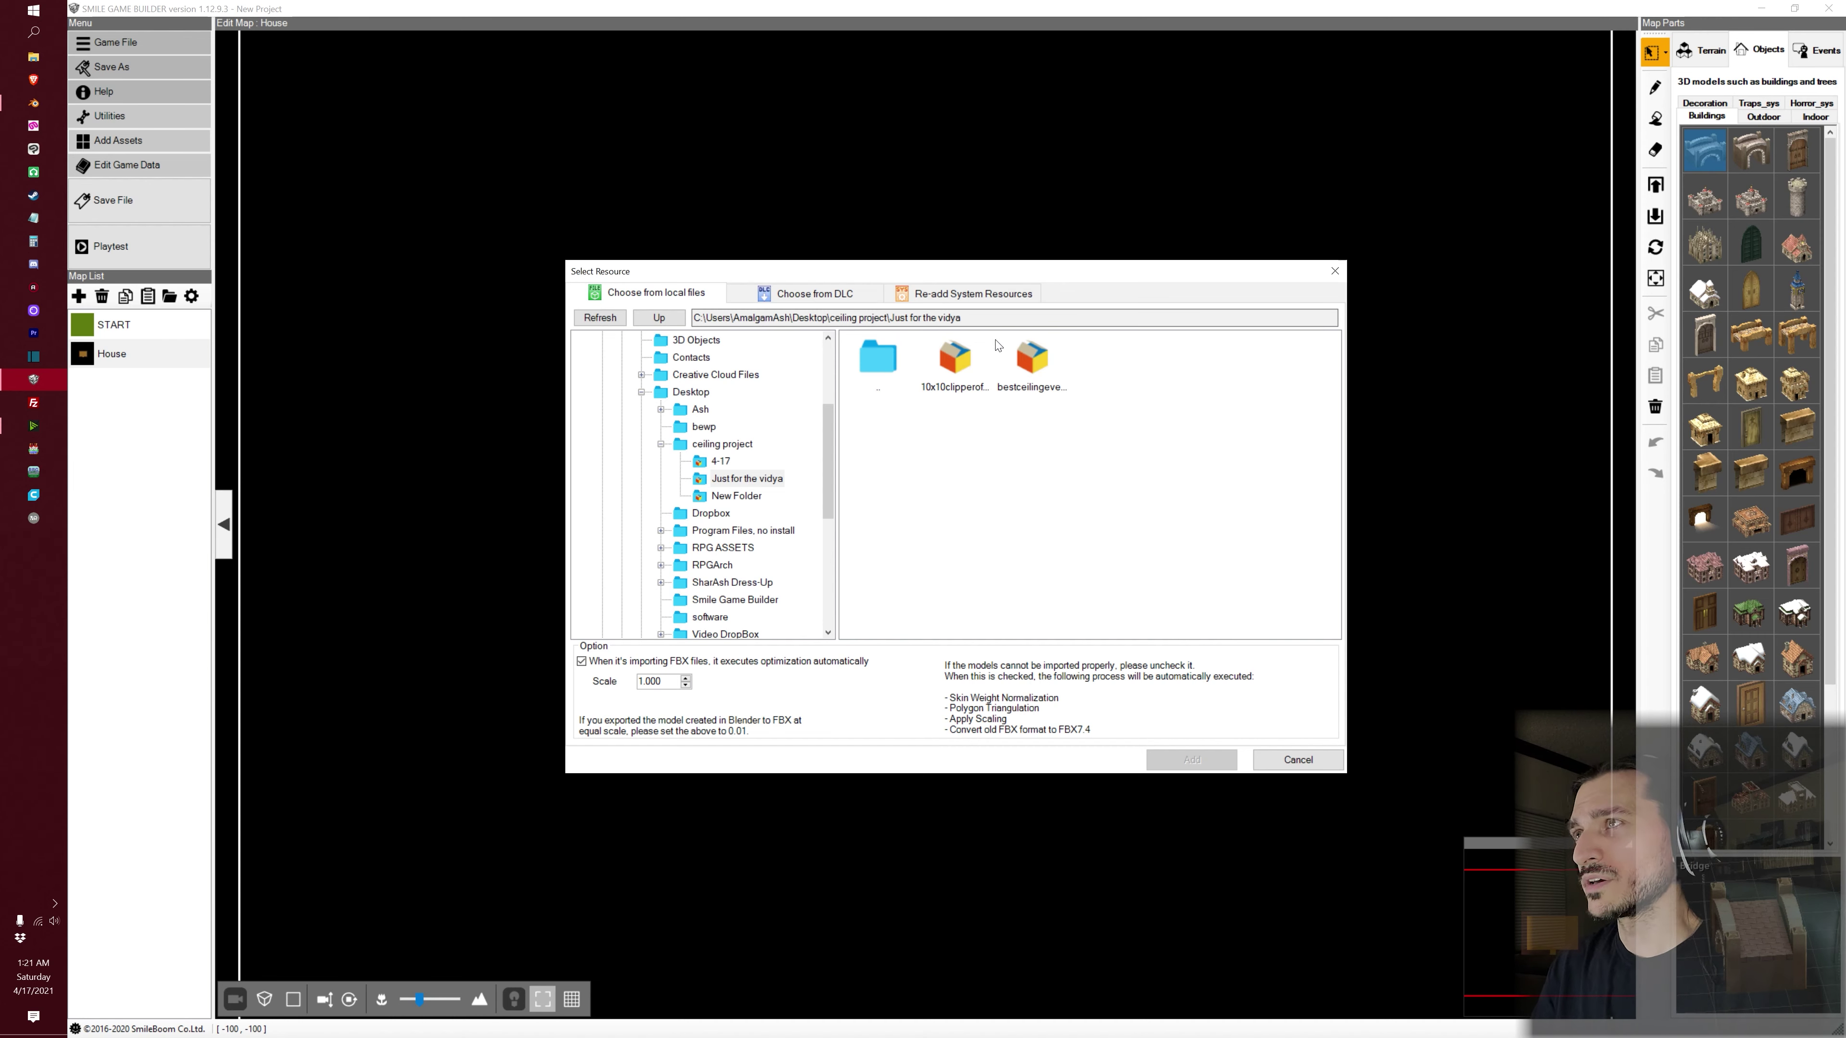
click(1035, 360)
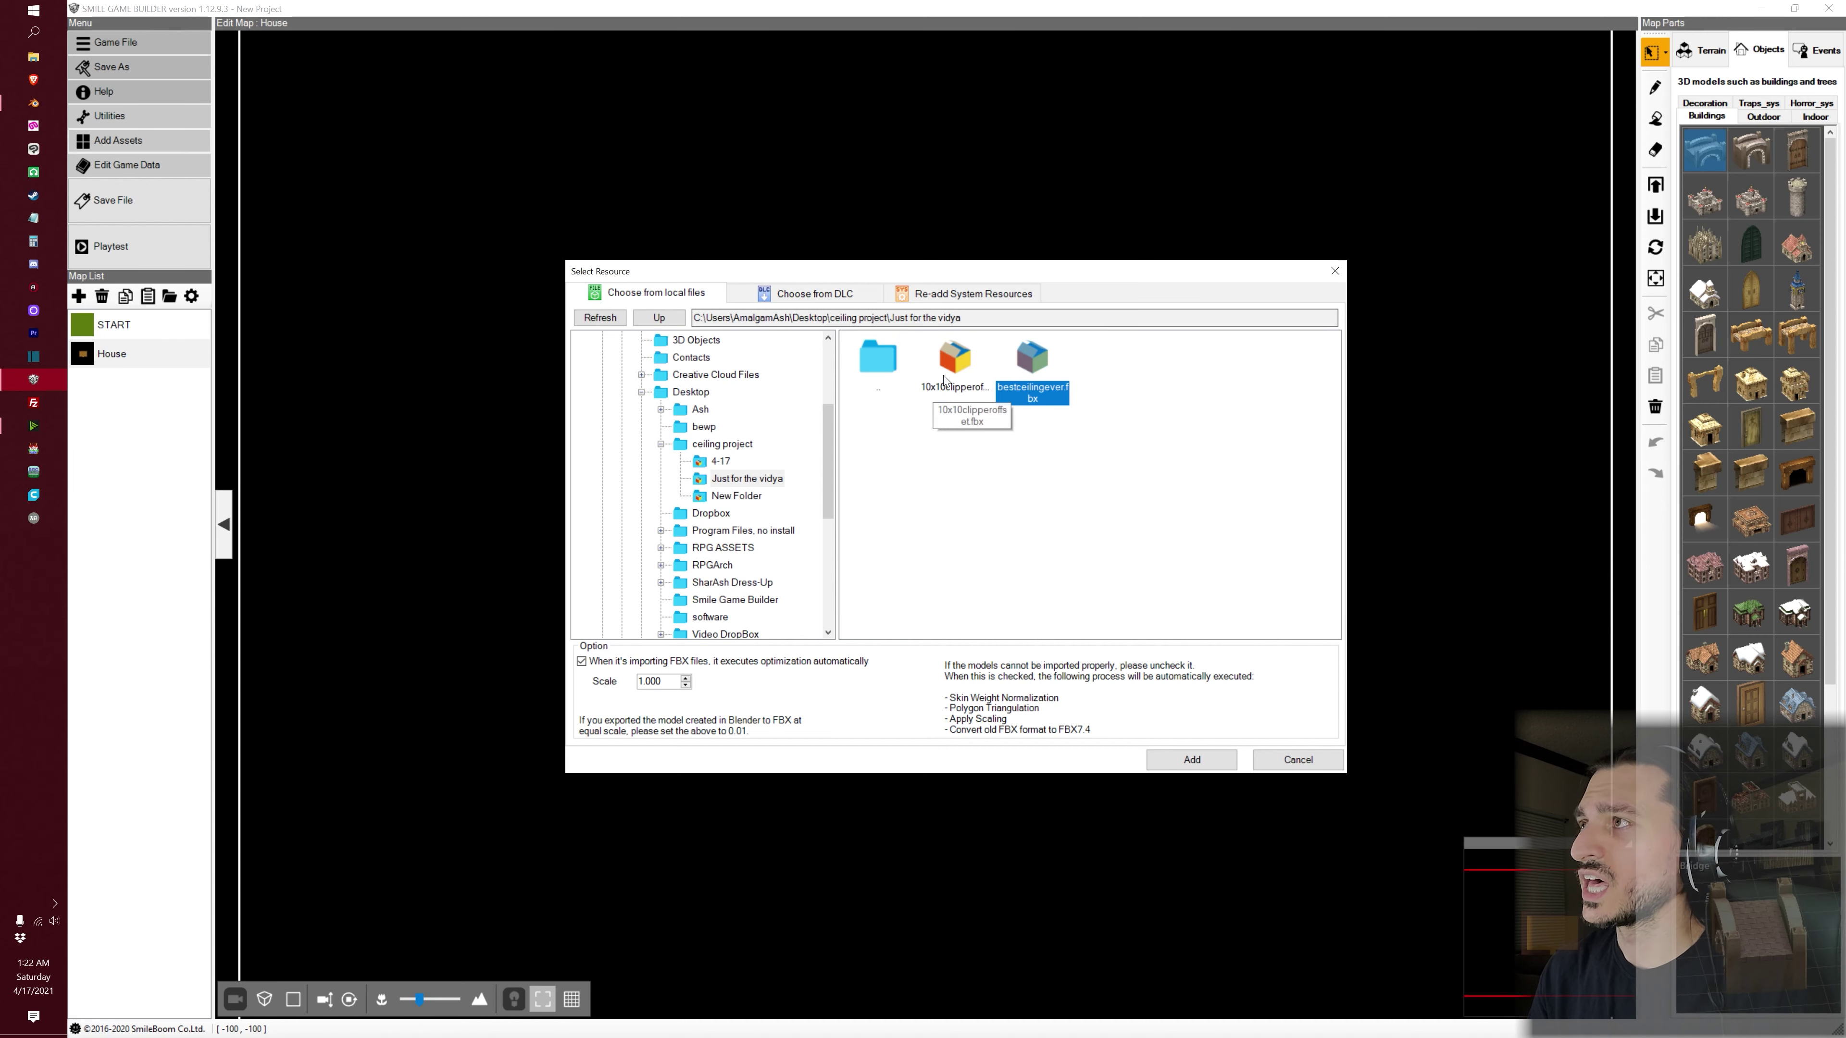
click(954, 368)
ctrl+click(1032, 360)
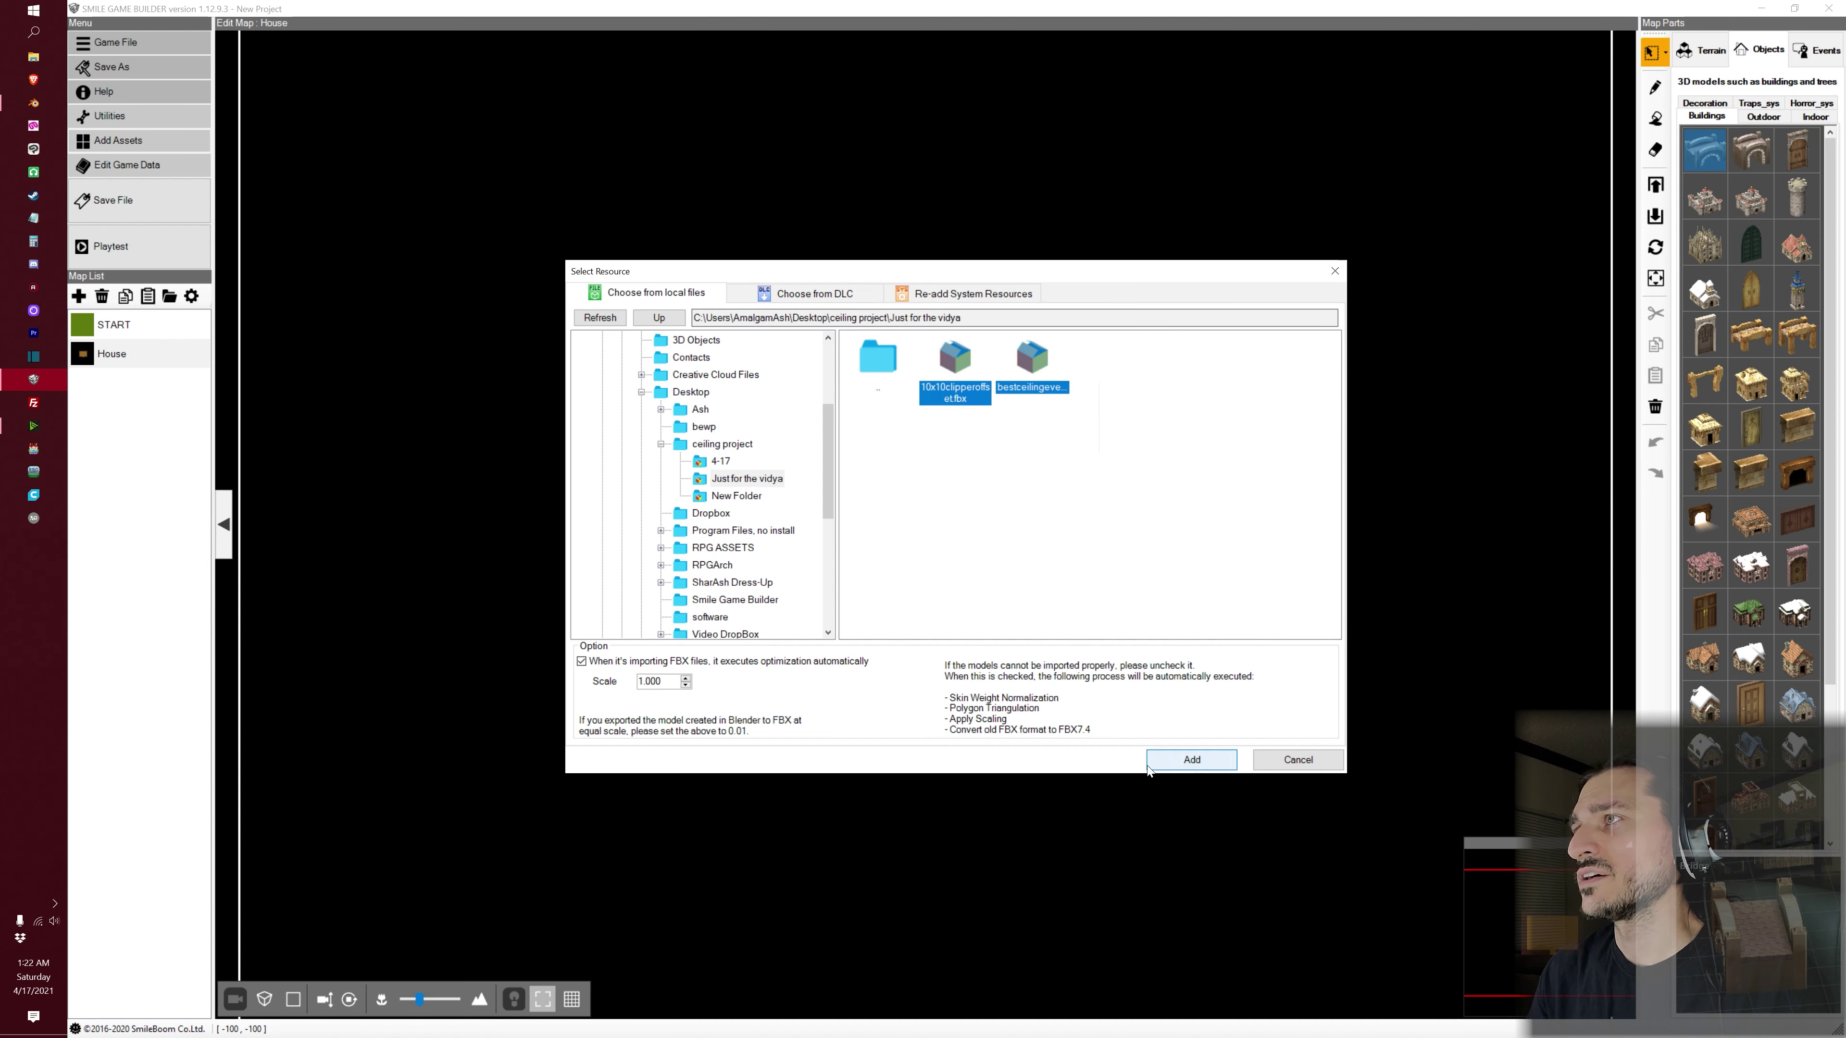
click(1171, 763)
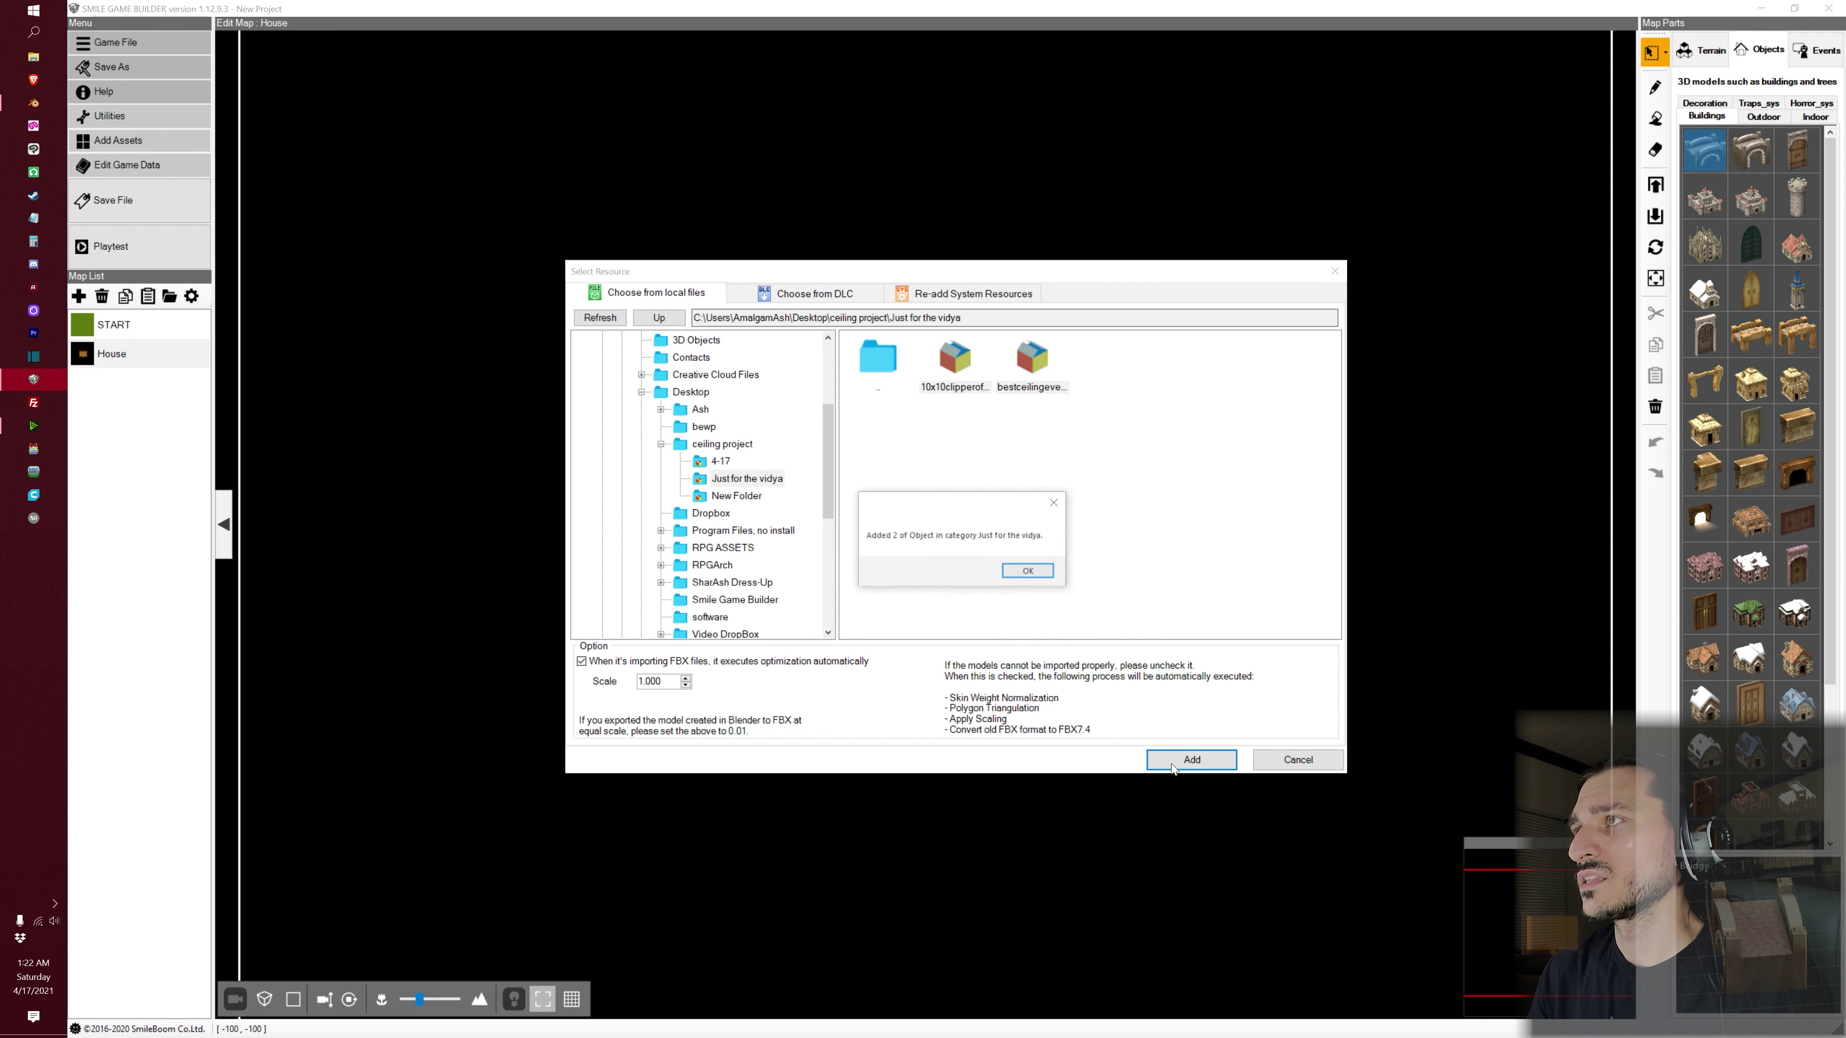
click(1032, 575)
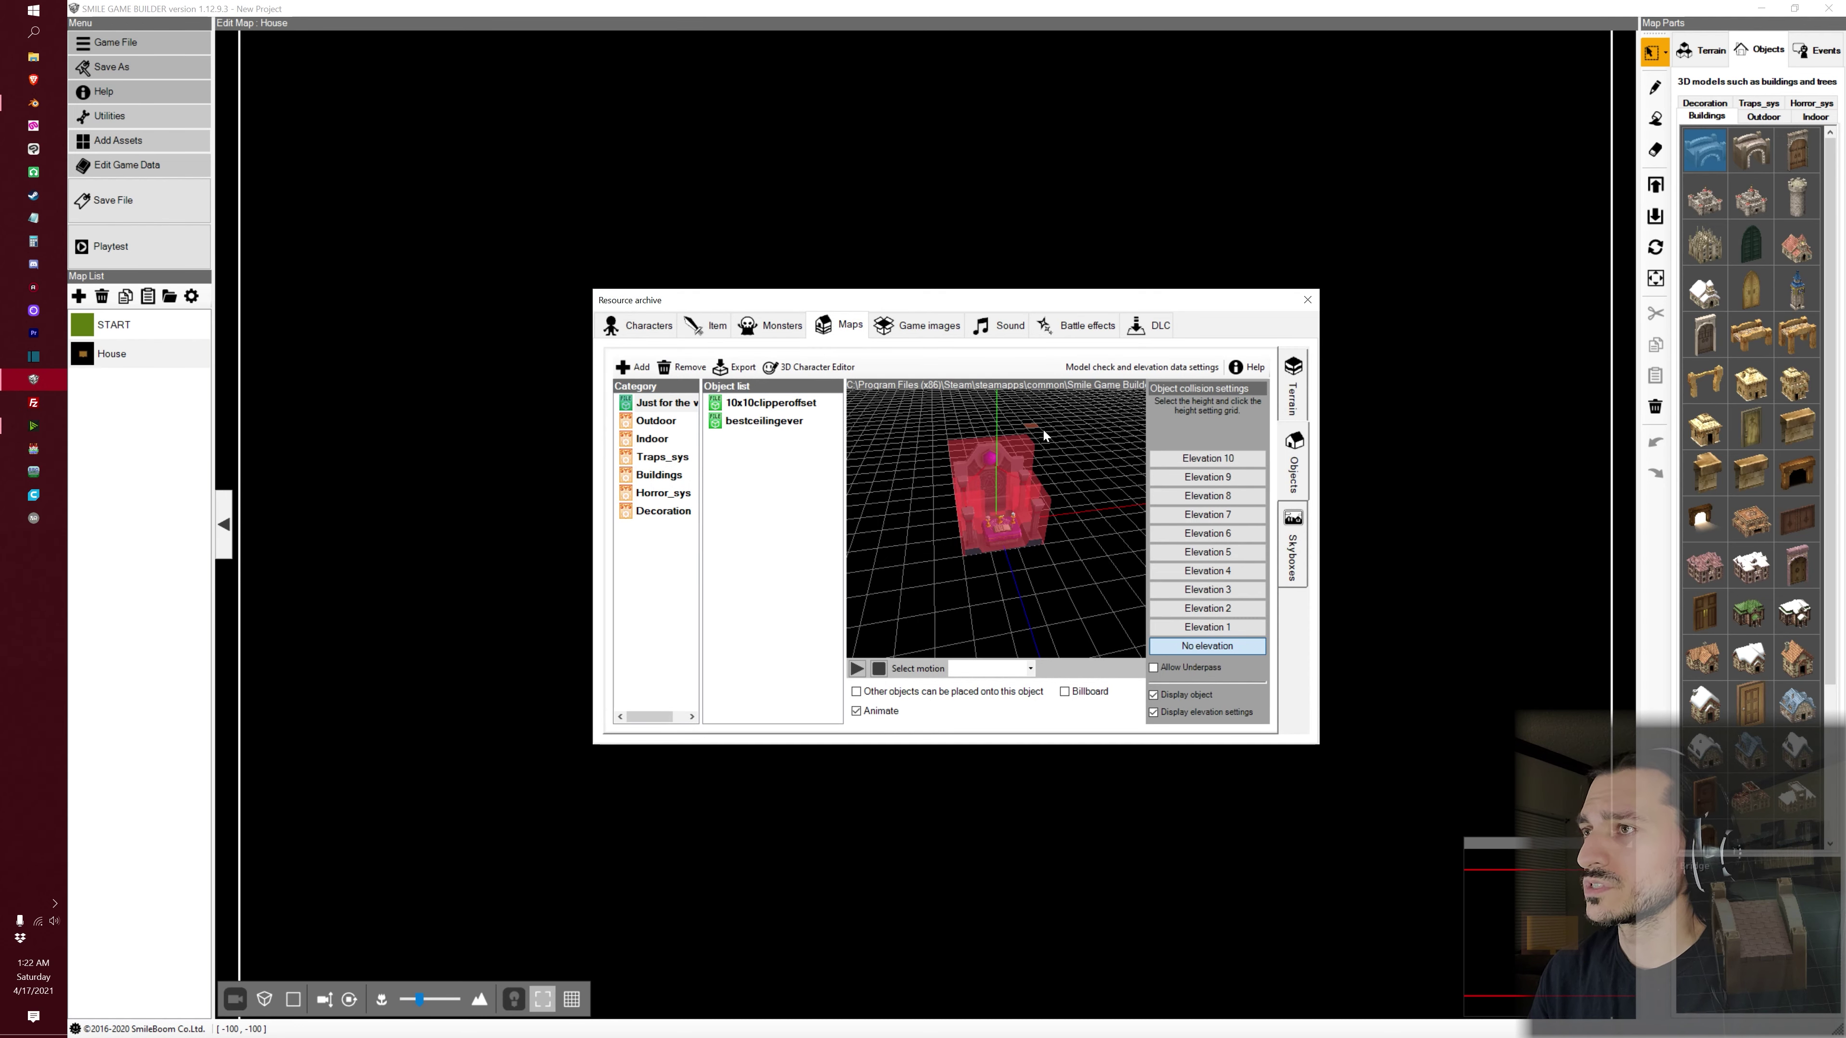
click(1308, 299)
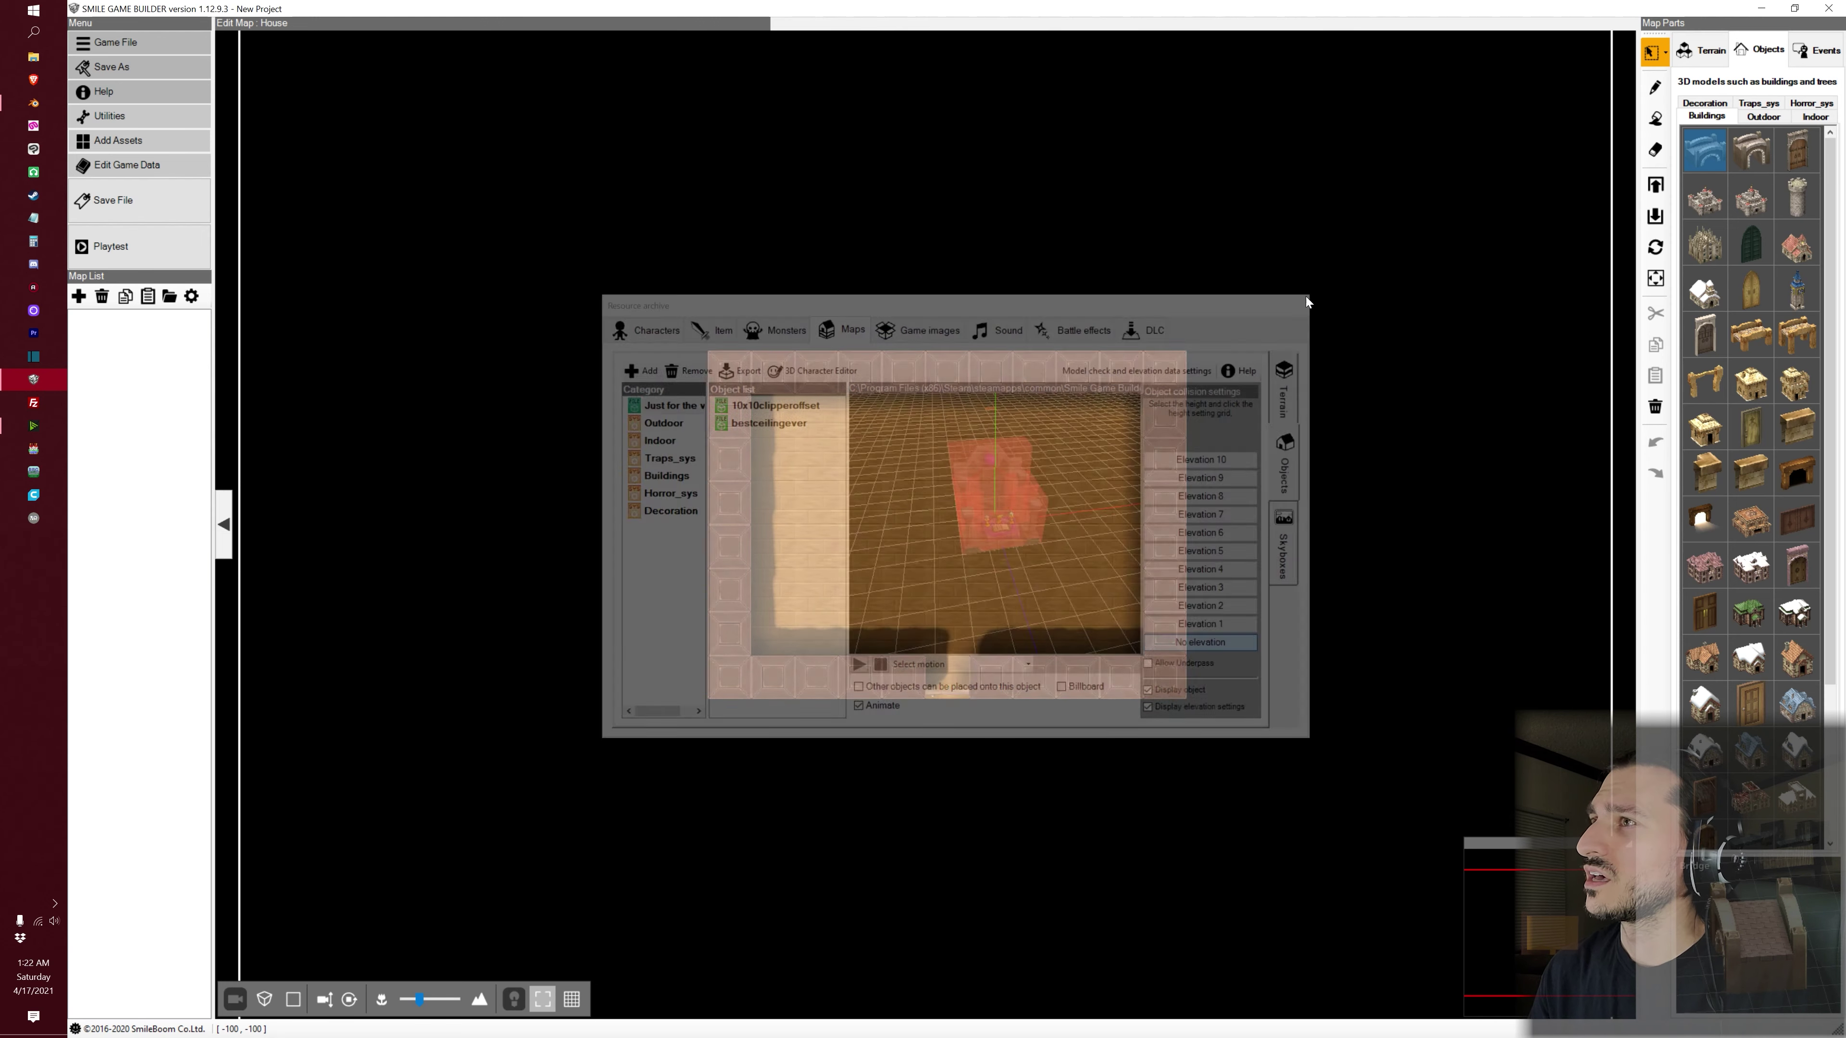
Place the 10x10clipperoffset object from the "Just for the vidya" category and move its anchor just below the house's lower-left wall corner
click(1701, 55)
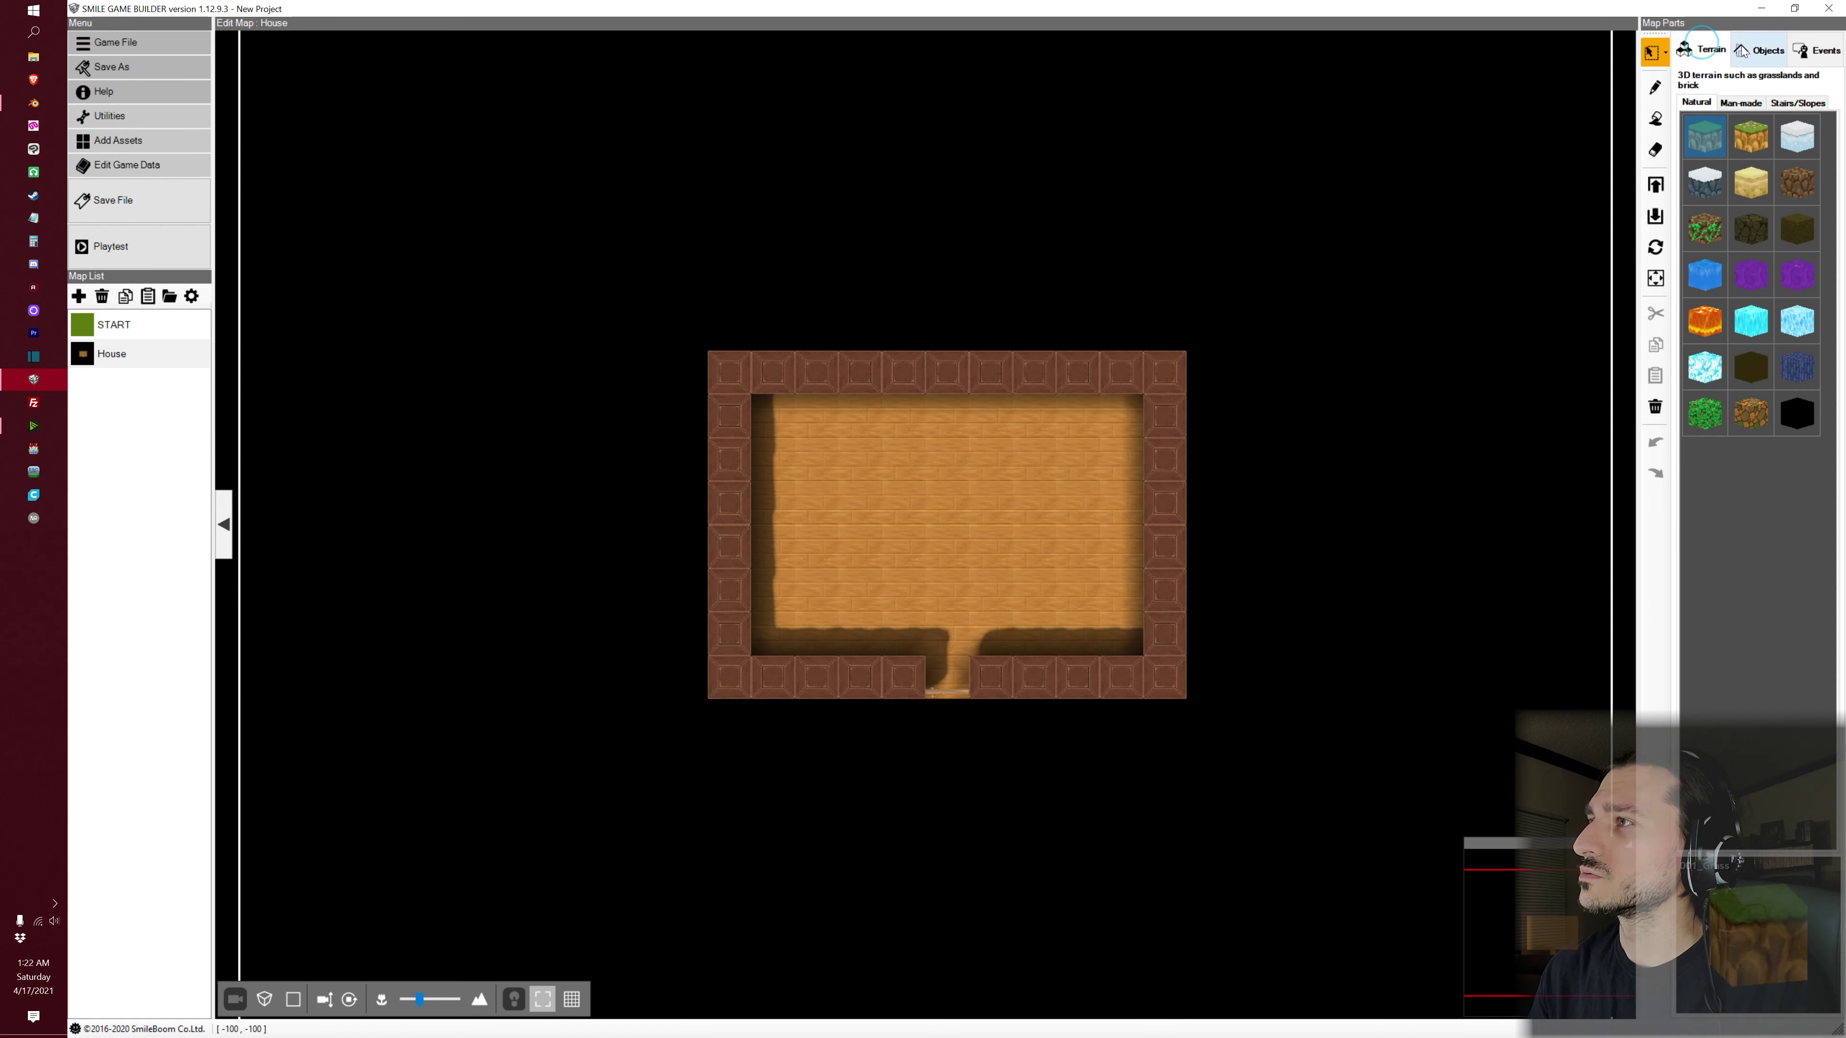
click(1757, 51)
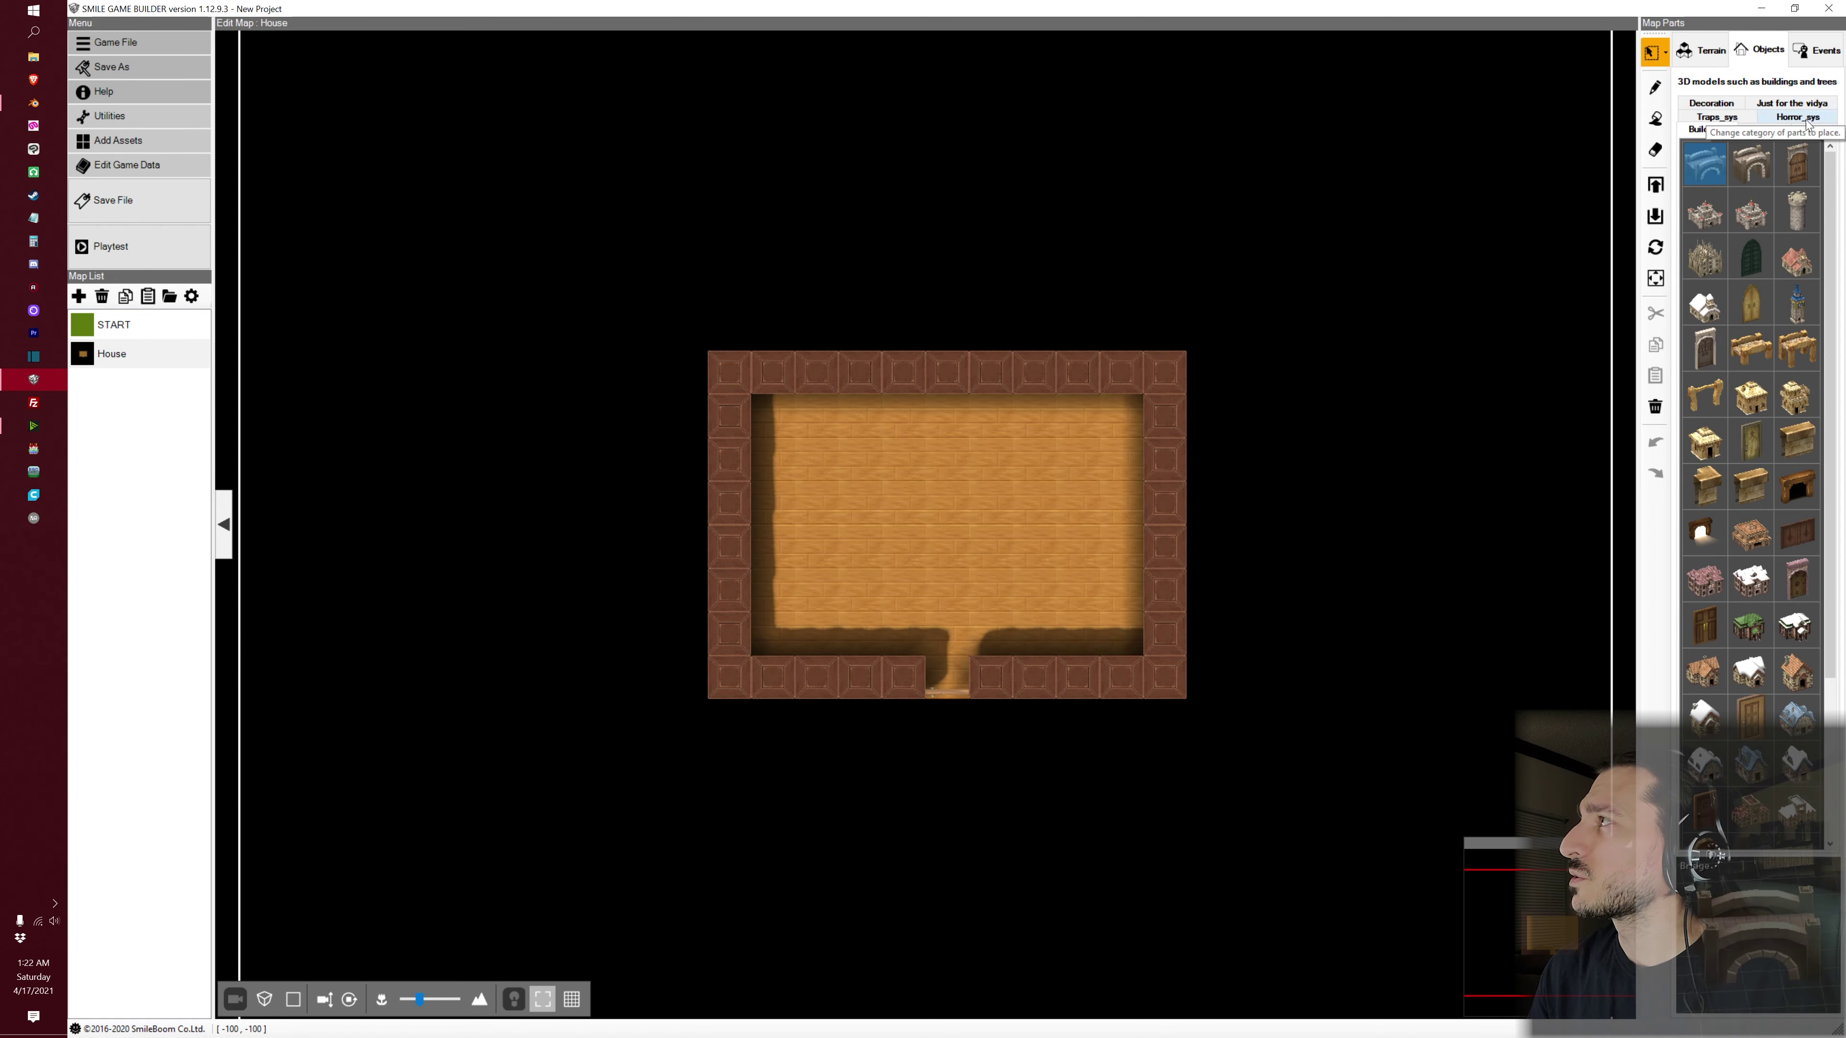
click(1795, 103)
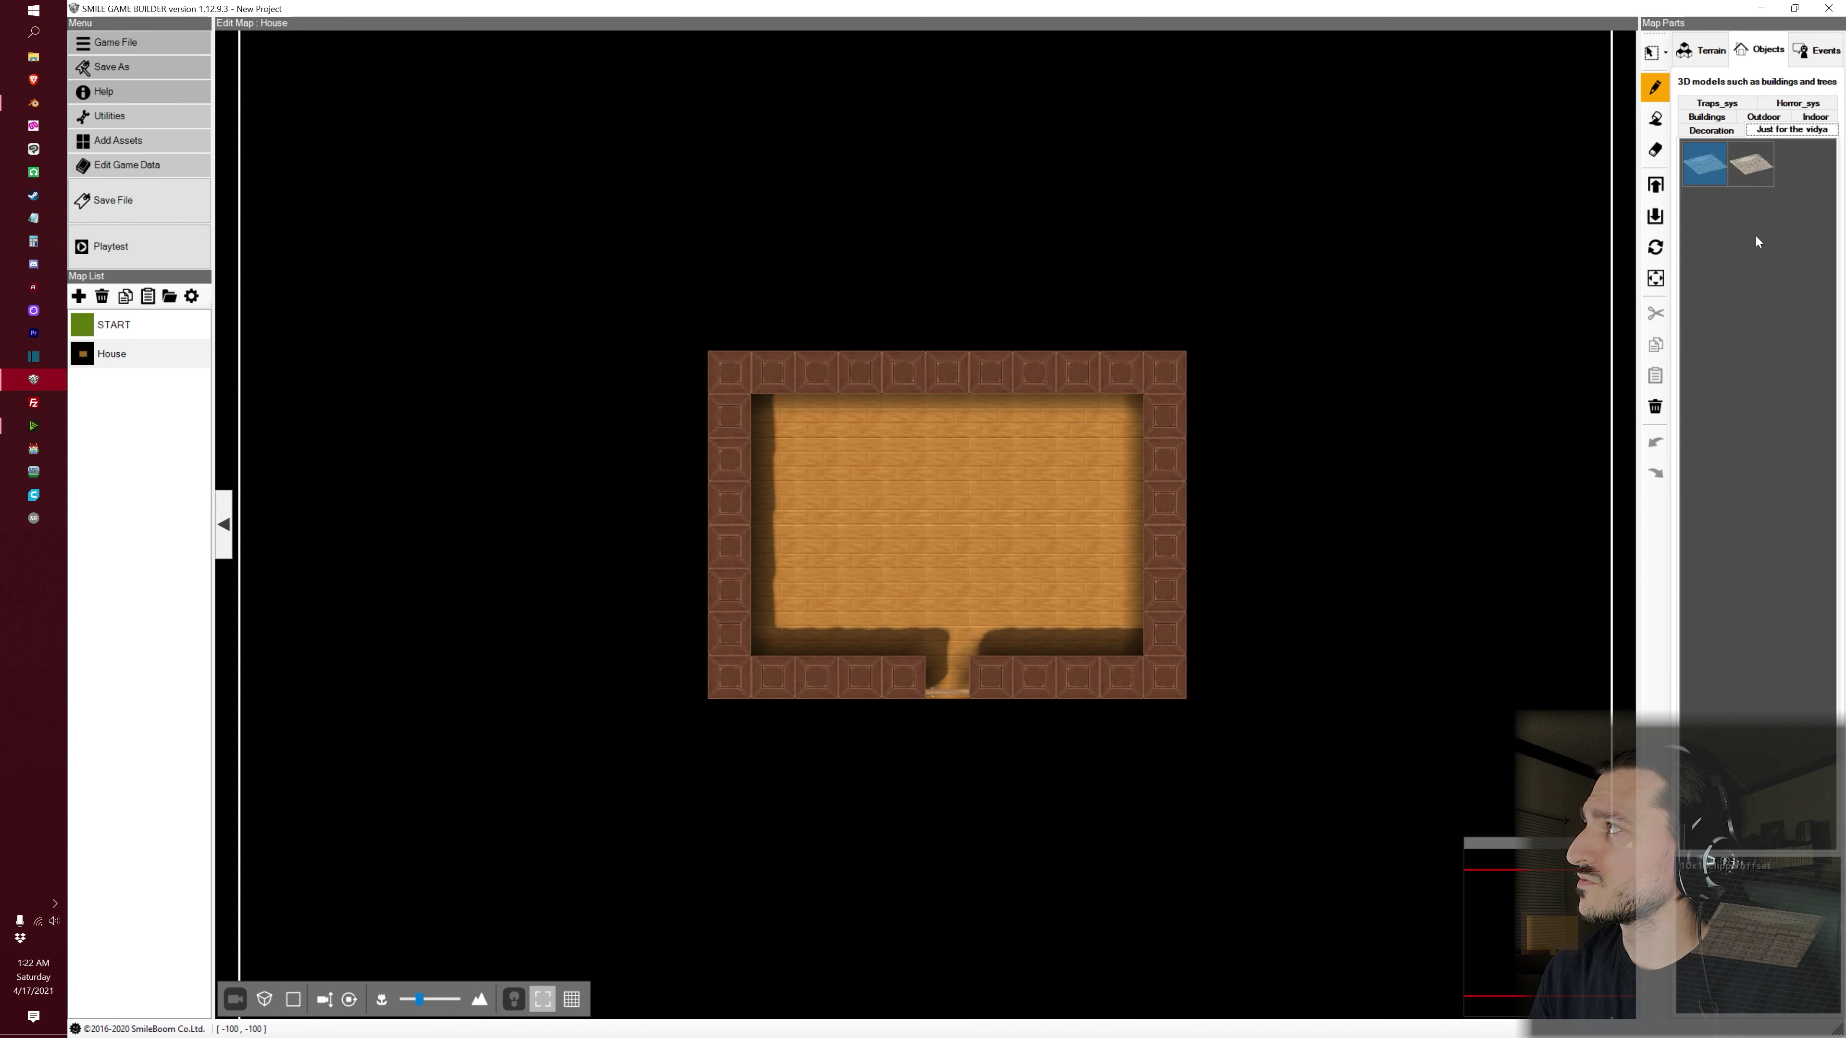
click(1713, 164)
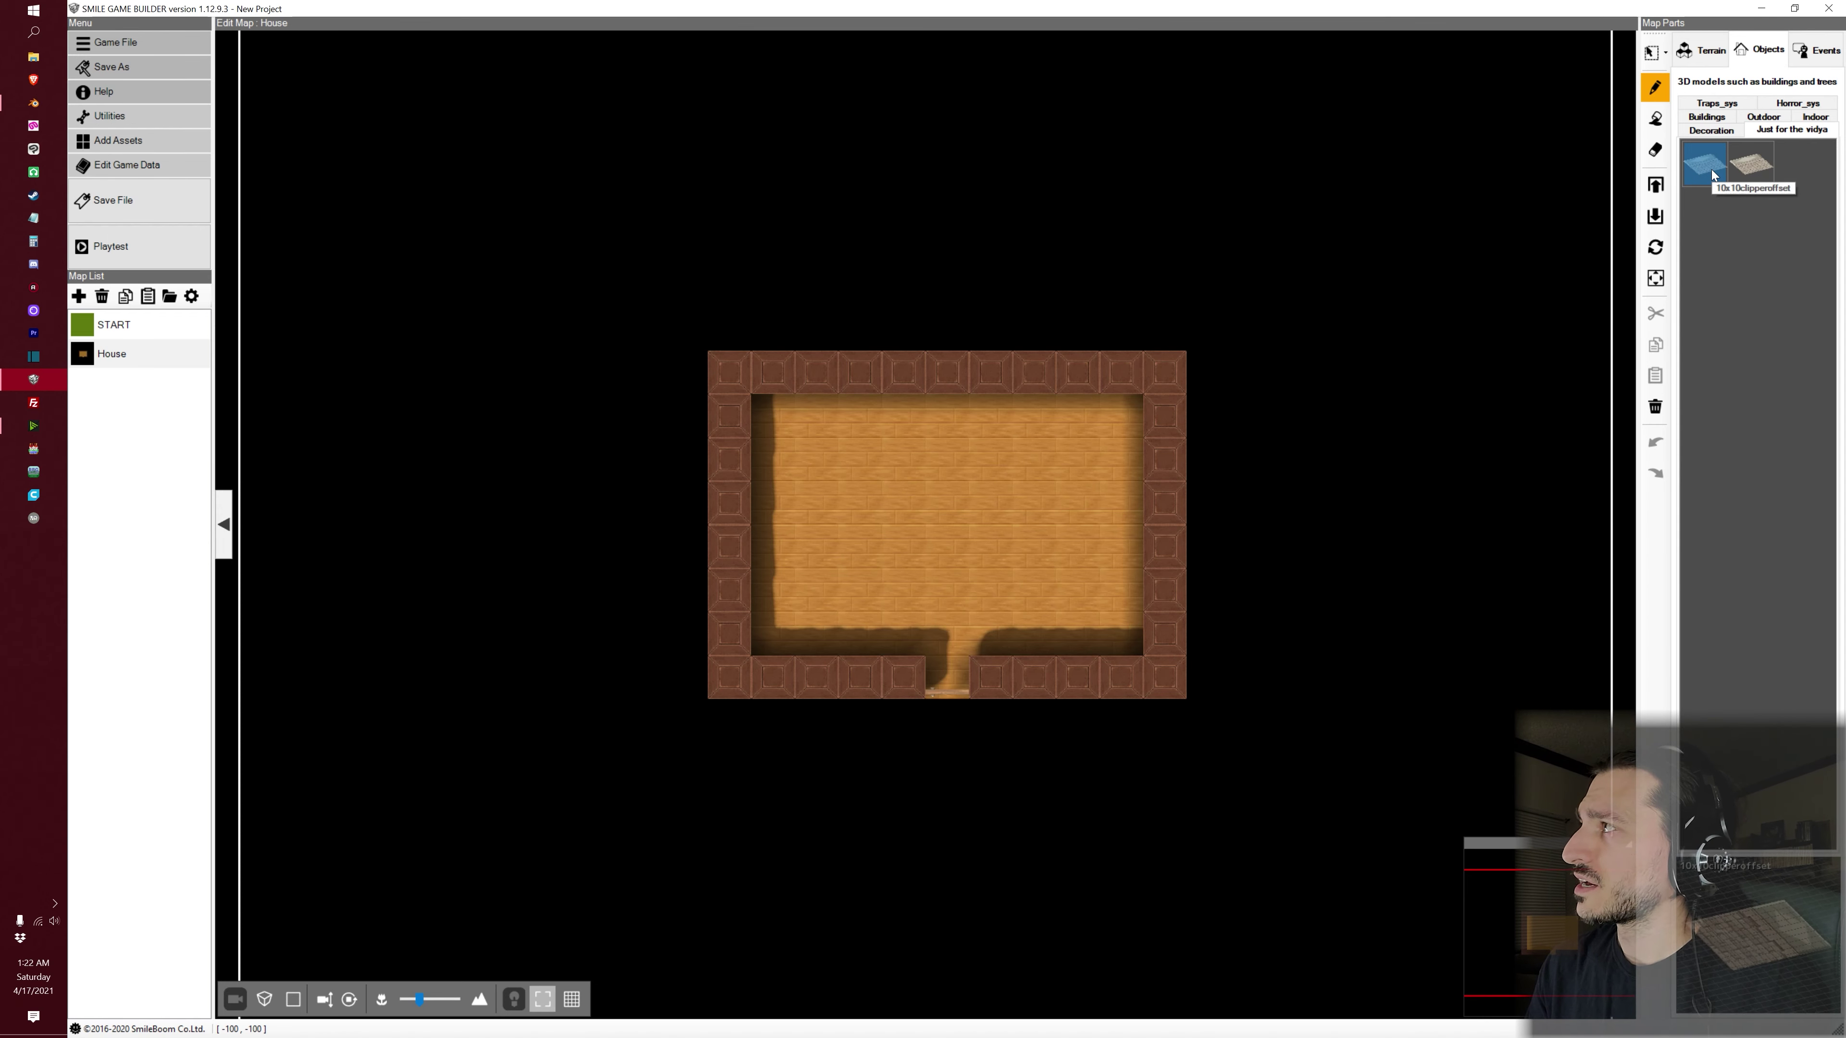
click(1750, 165)
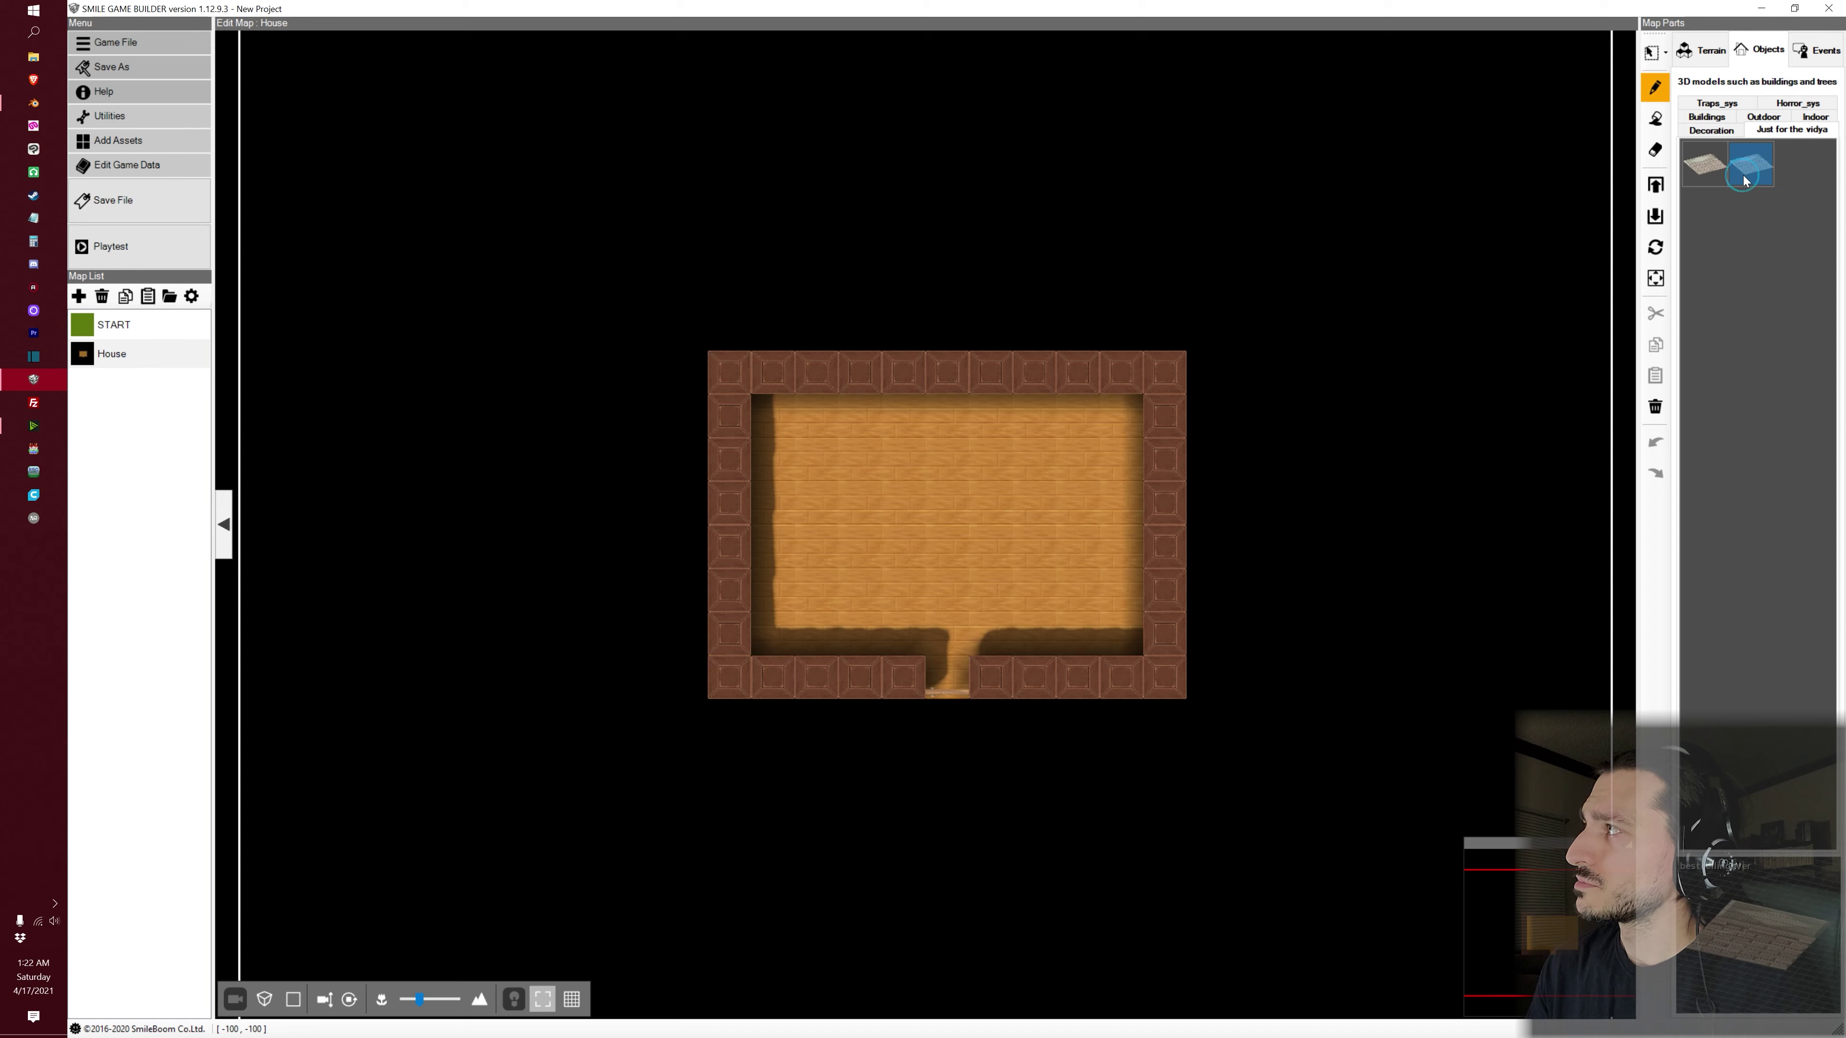
click(1687, 178)
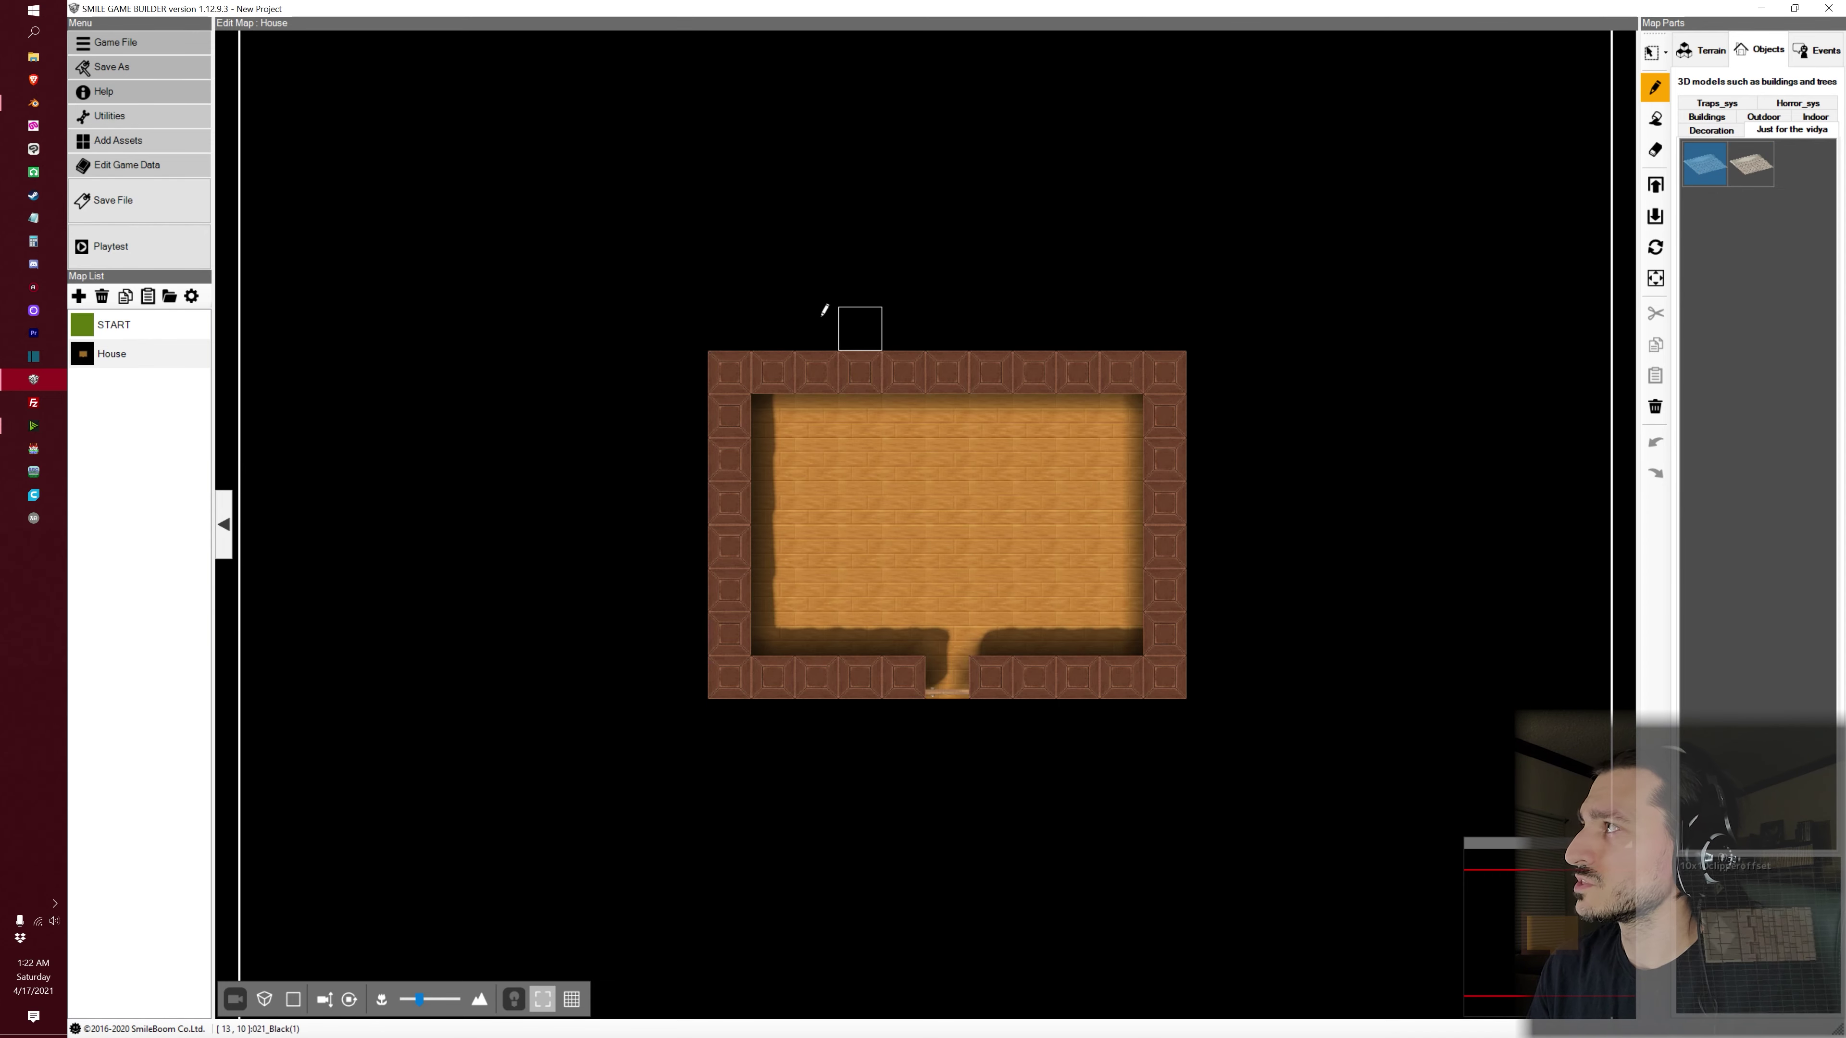
click(772, 418)
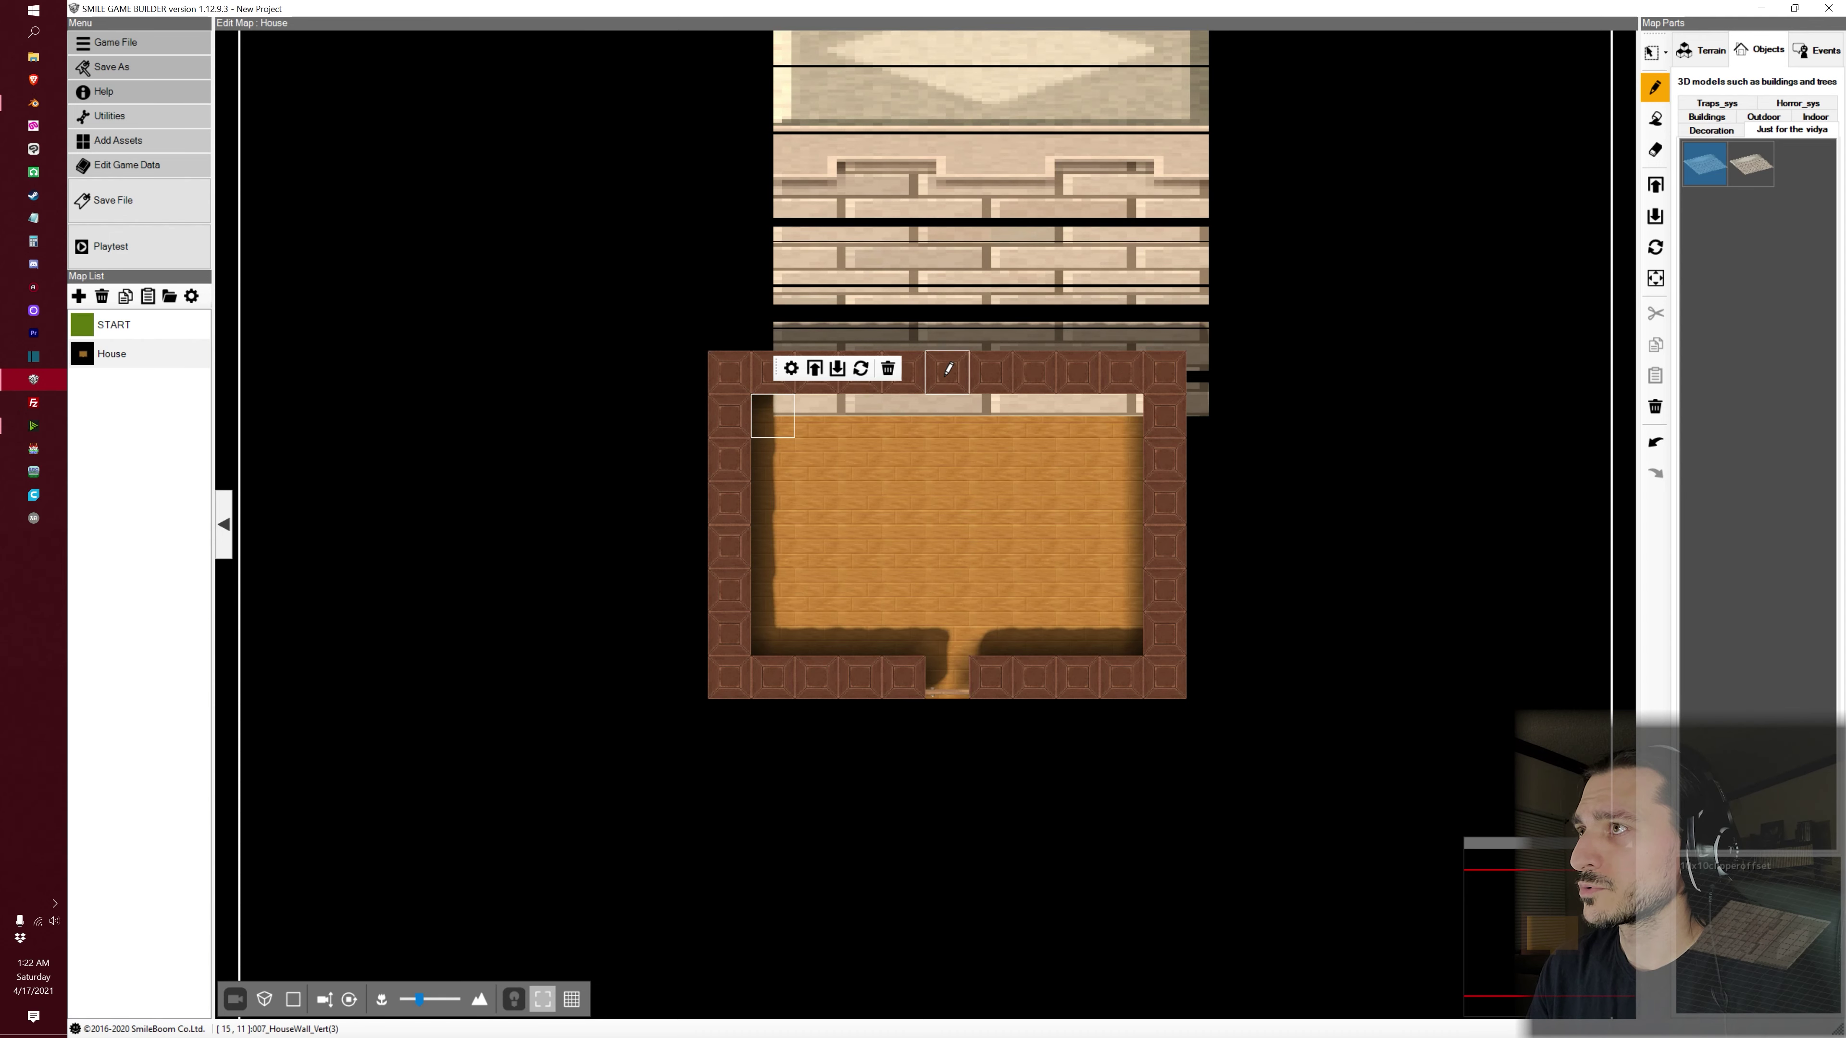
drag(769, 435, 734, 726)
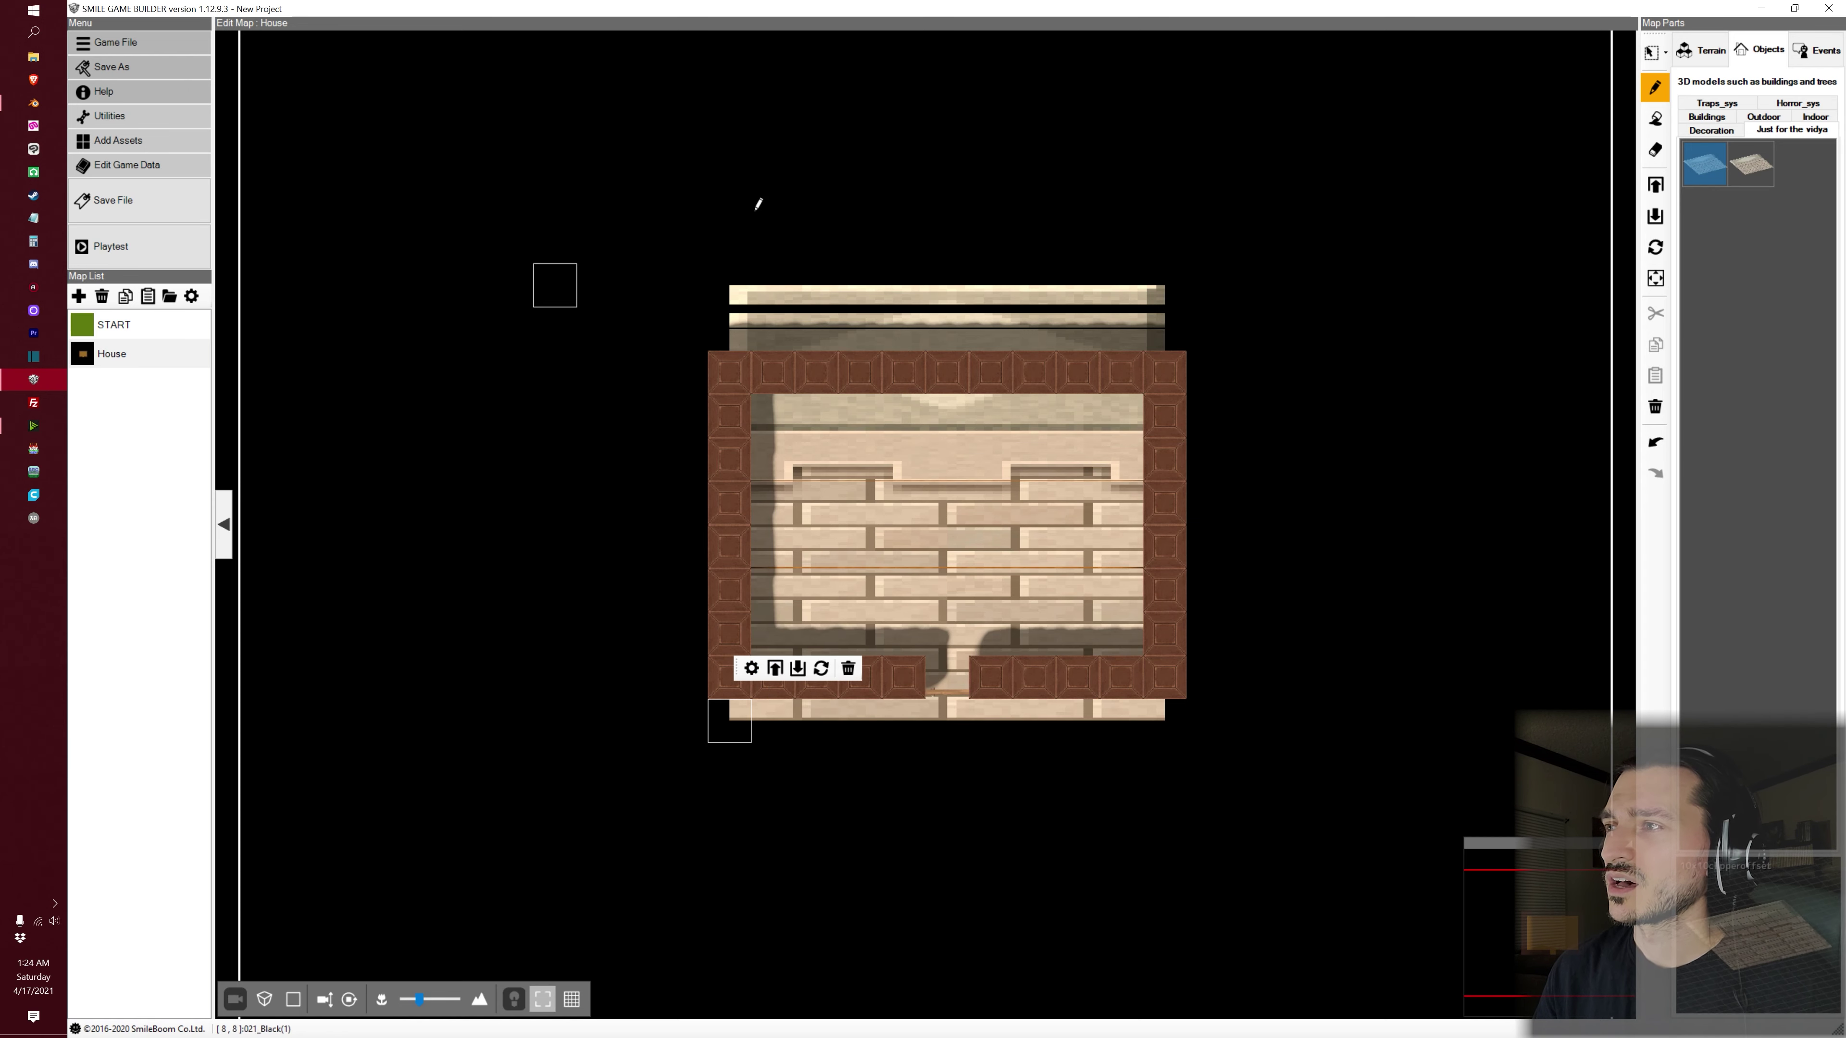
Make a floor tile in the upper middle of the house the game's start point
click(1817, 50)
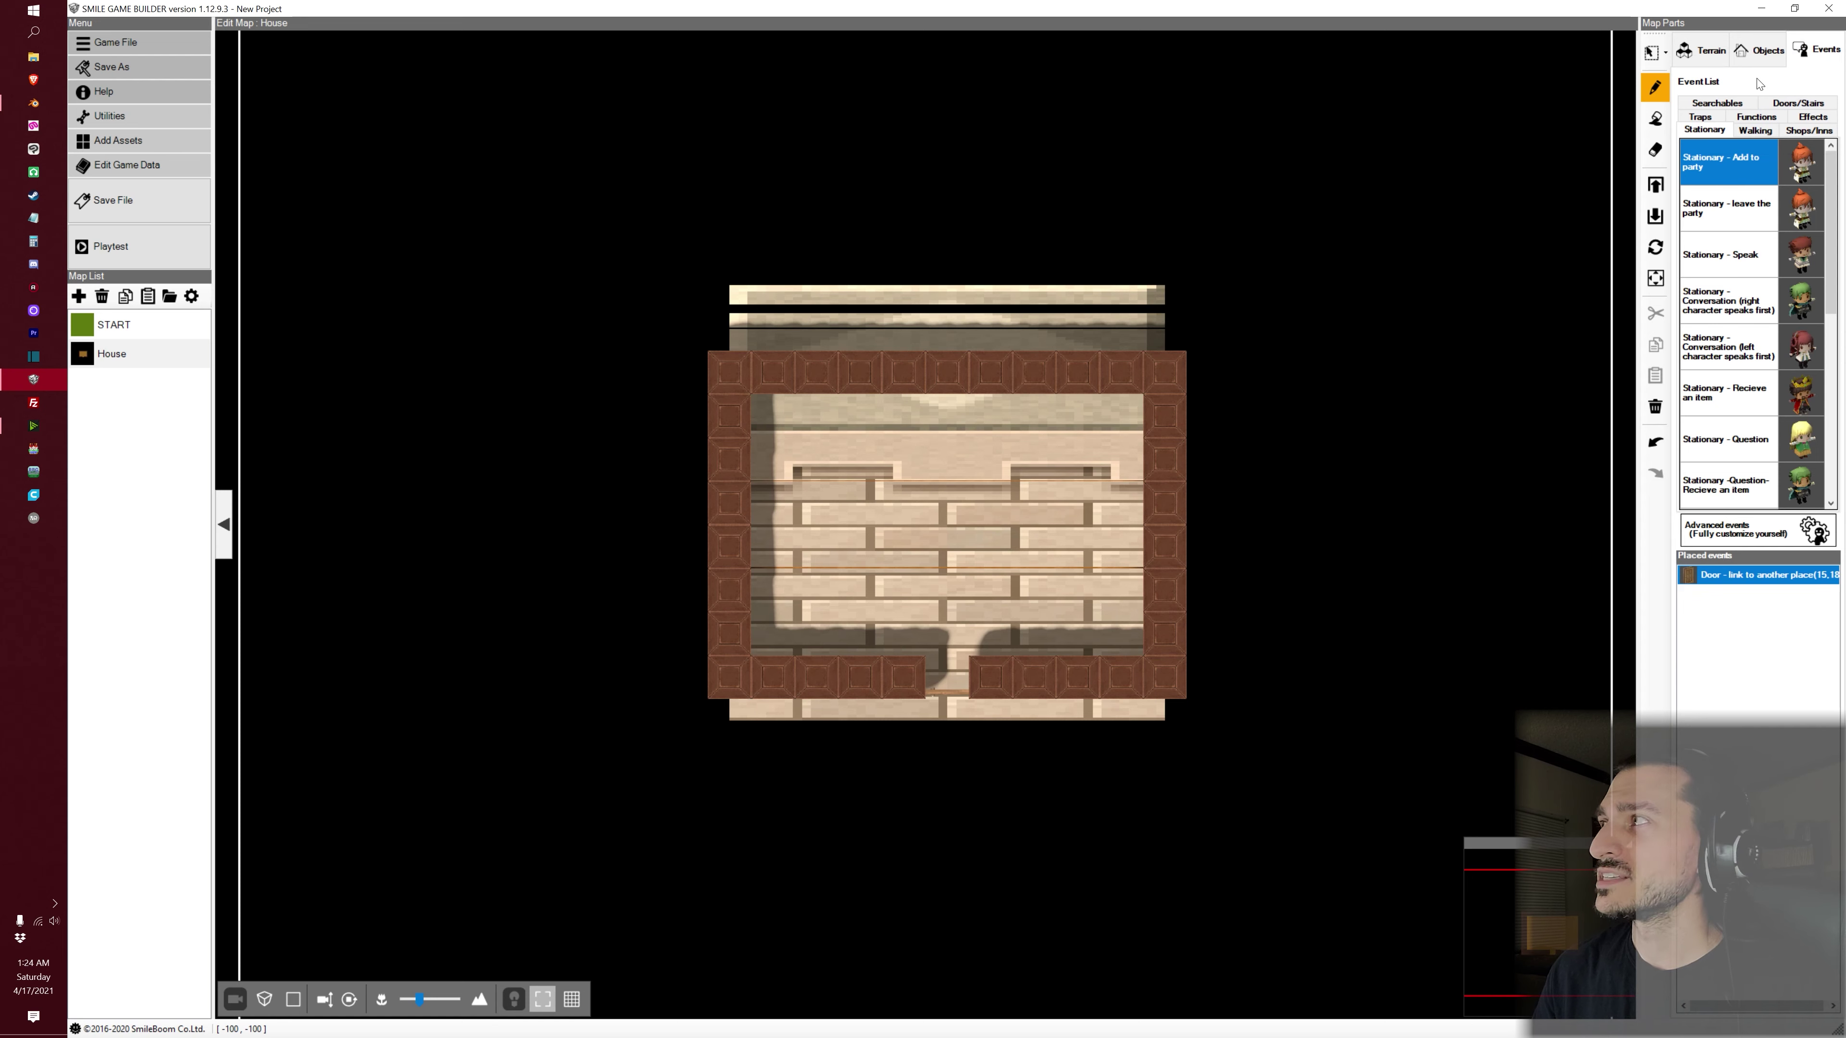
right_click(1010, 471)
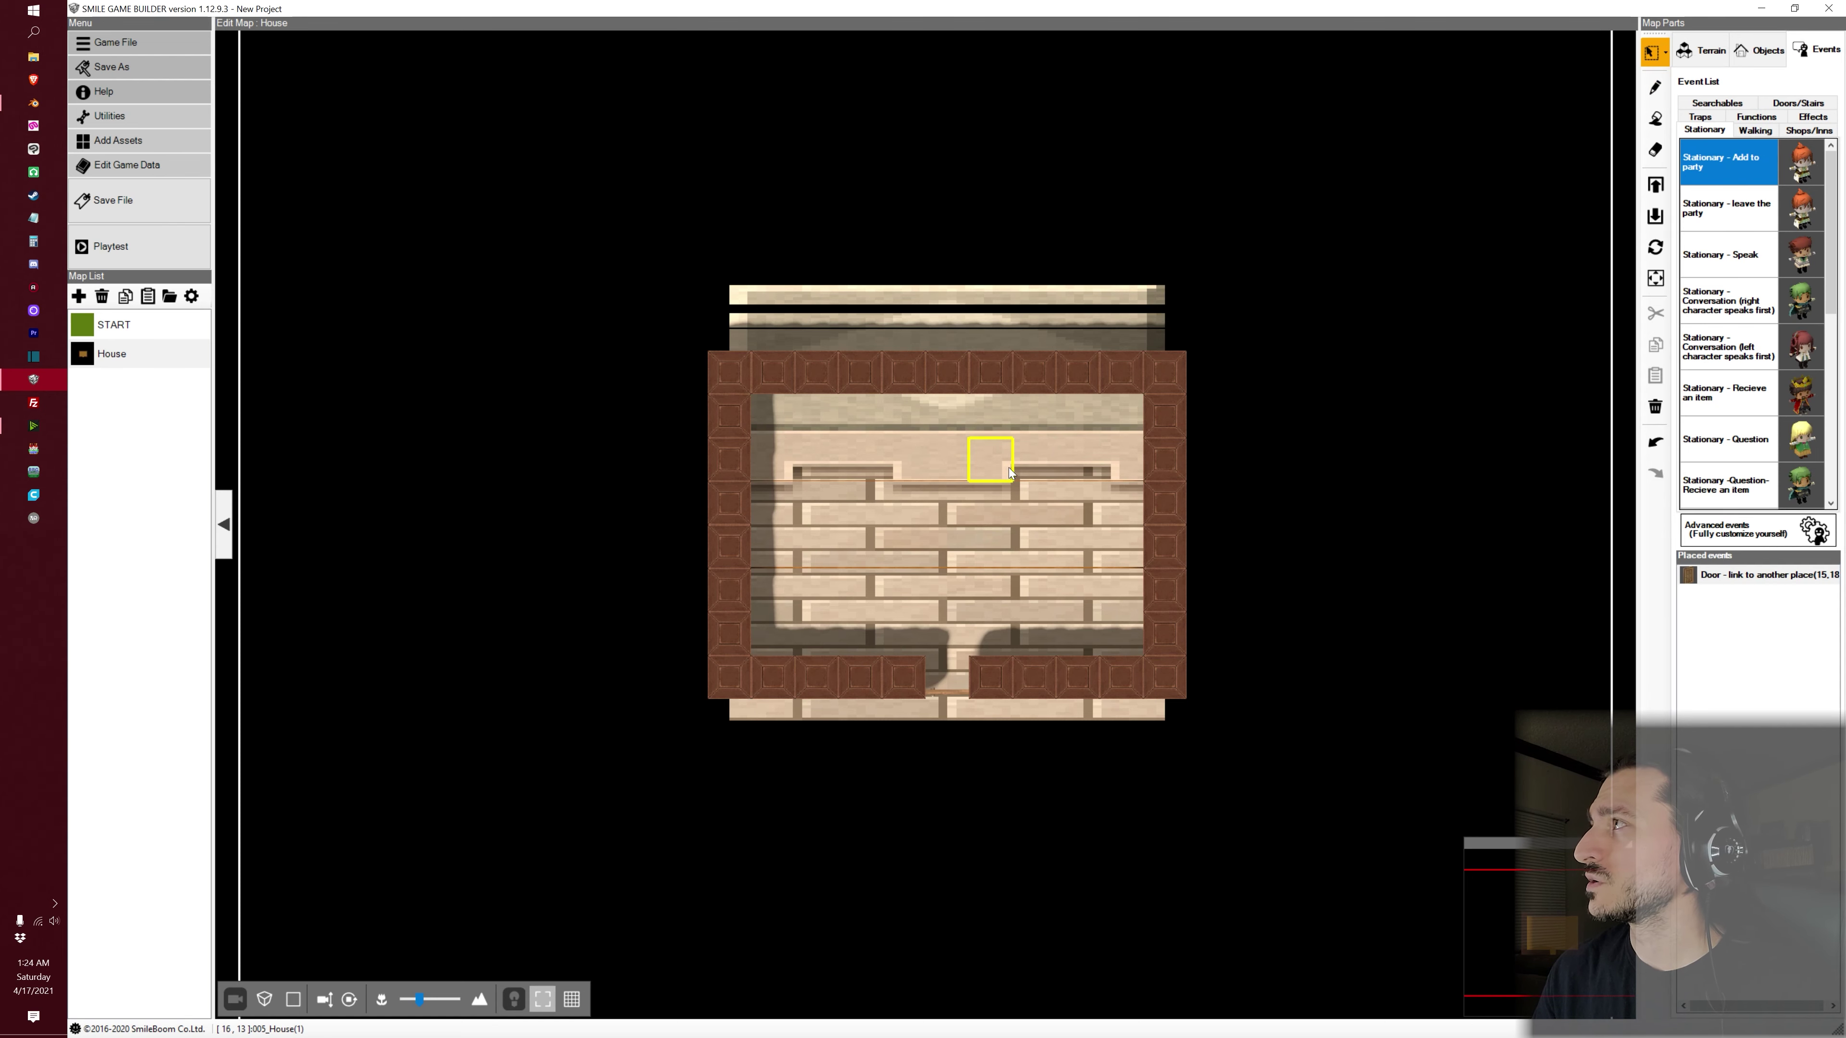
click(1060, 578)
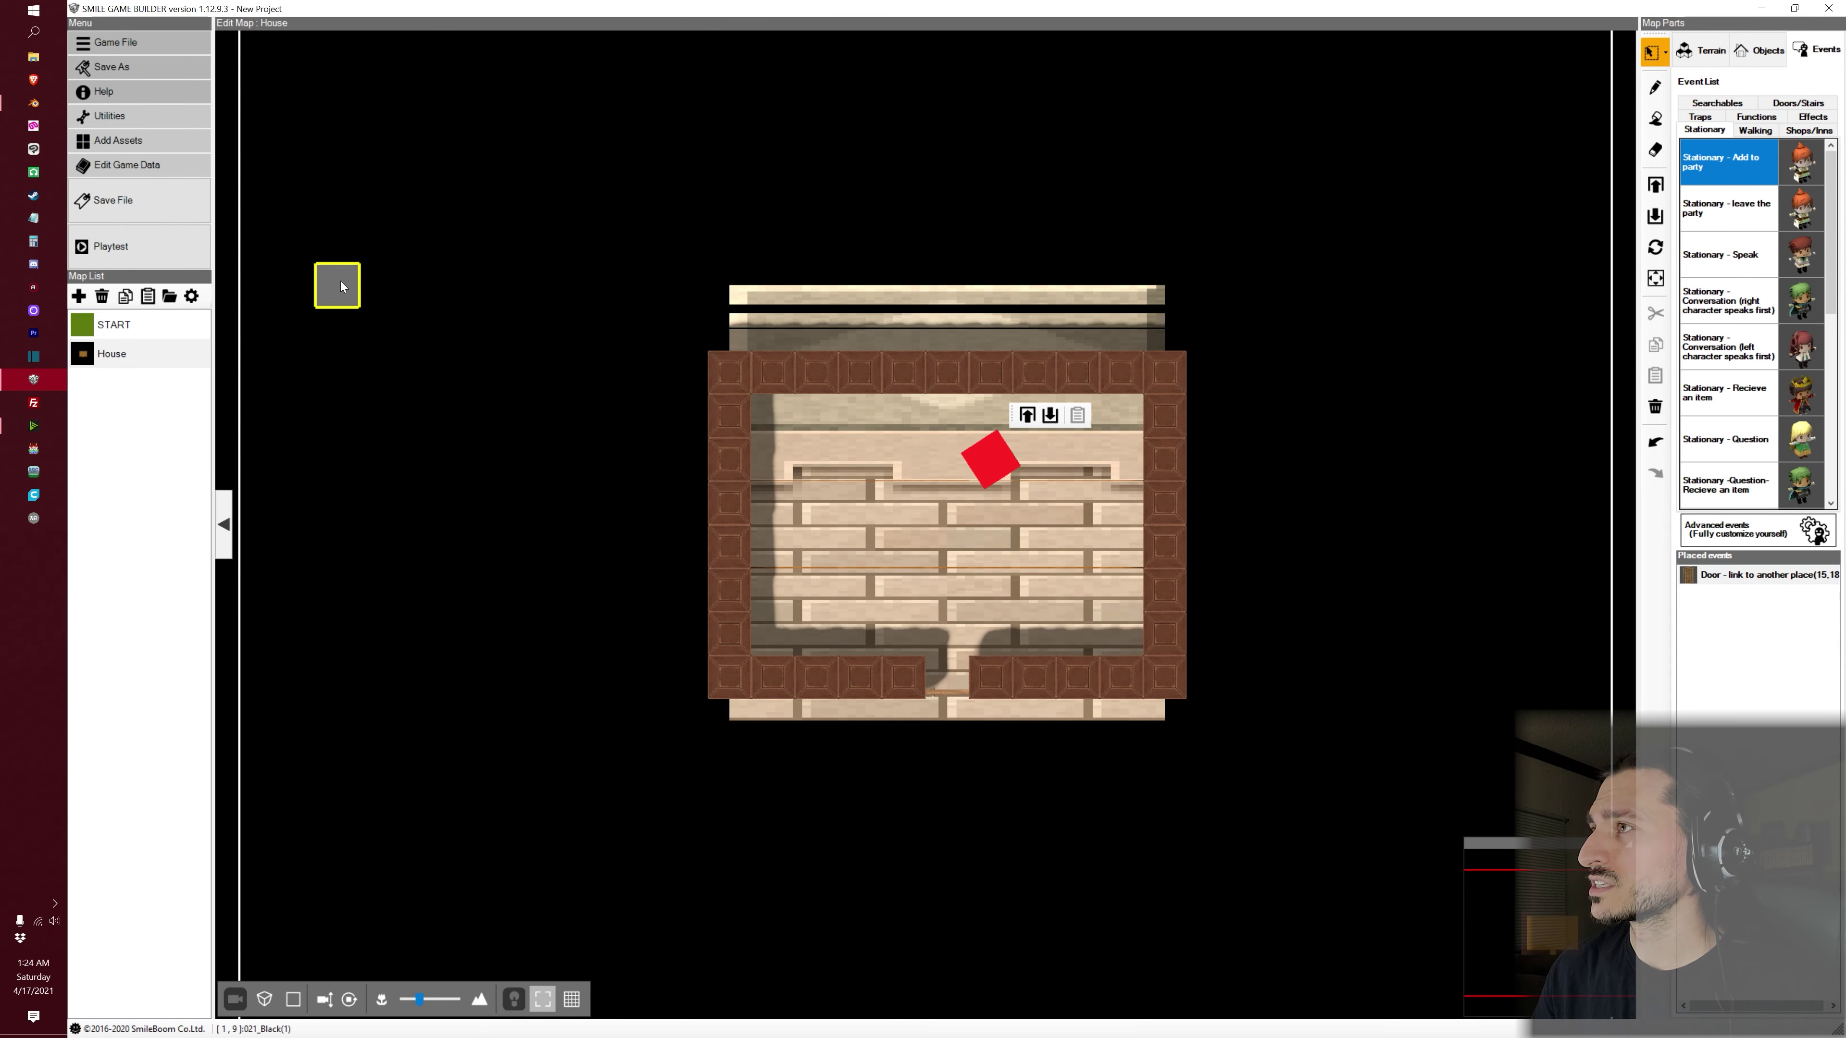
Playtest the game in a maximized window to view the plane inside the house, and close the playtest
click(148, 240)
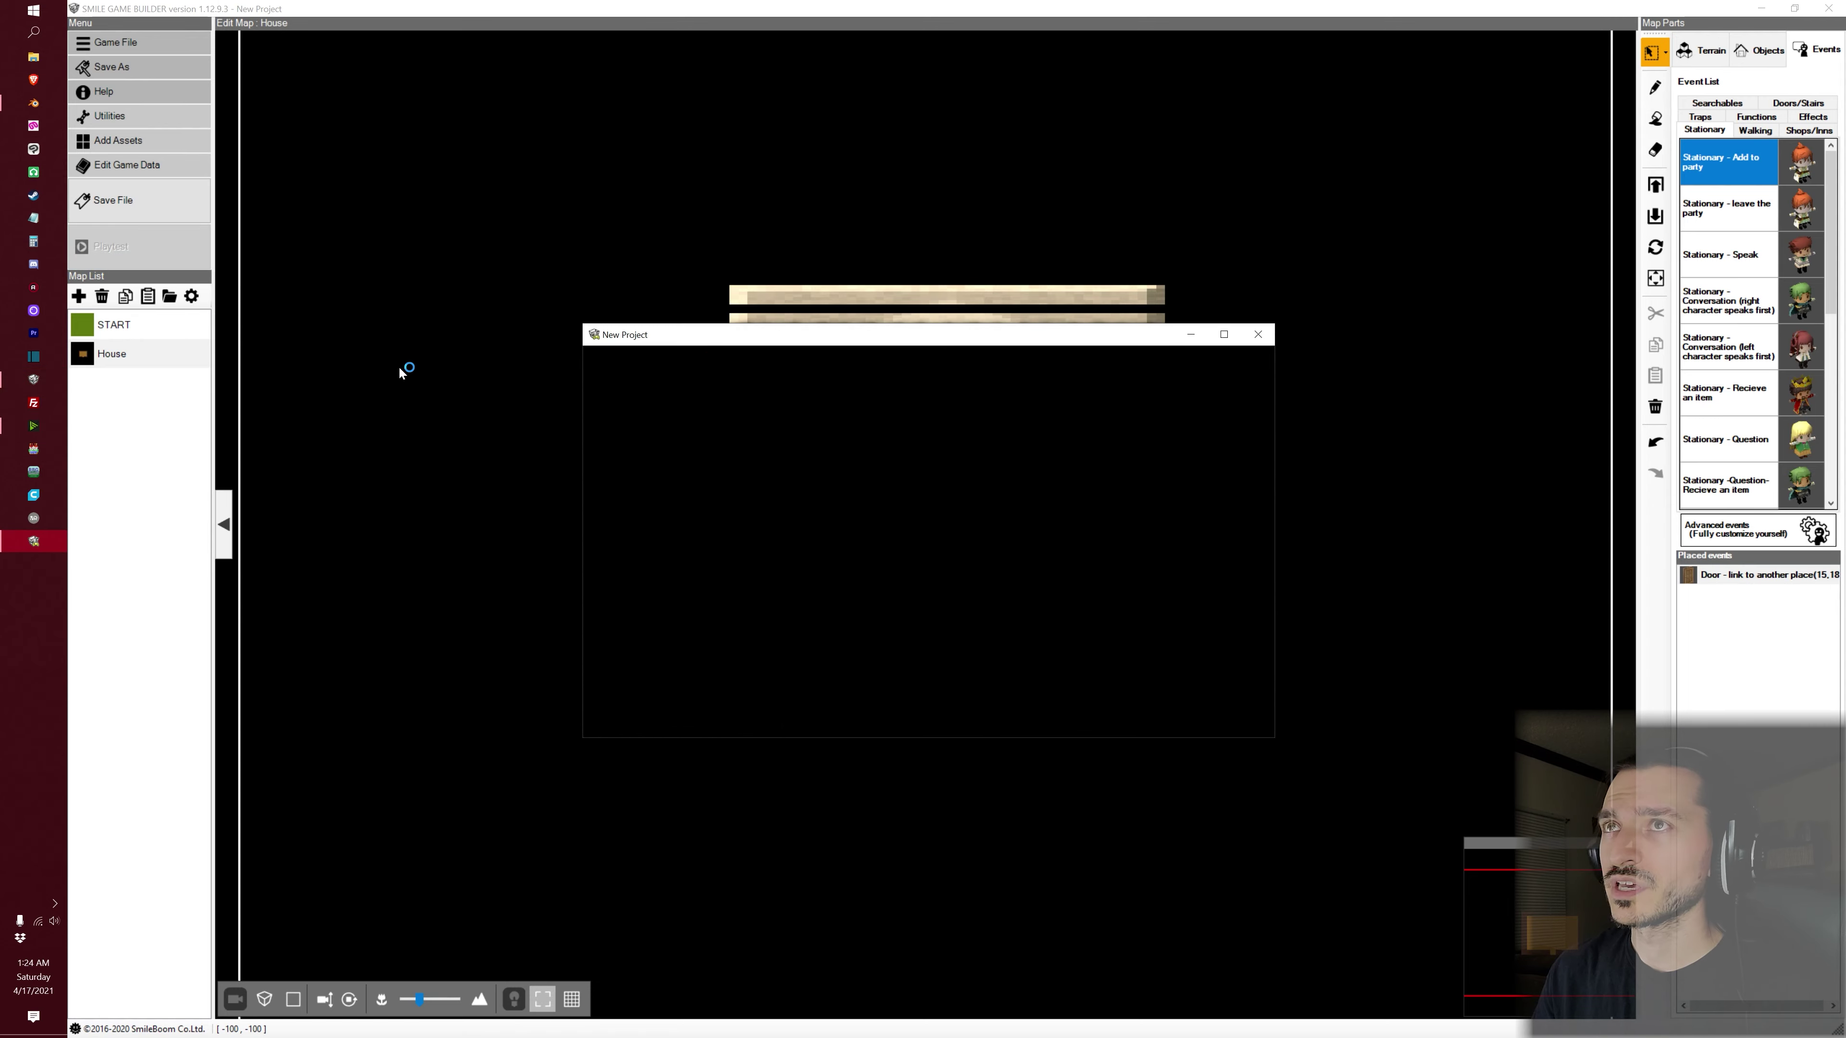
click(1222, 335)
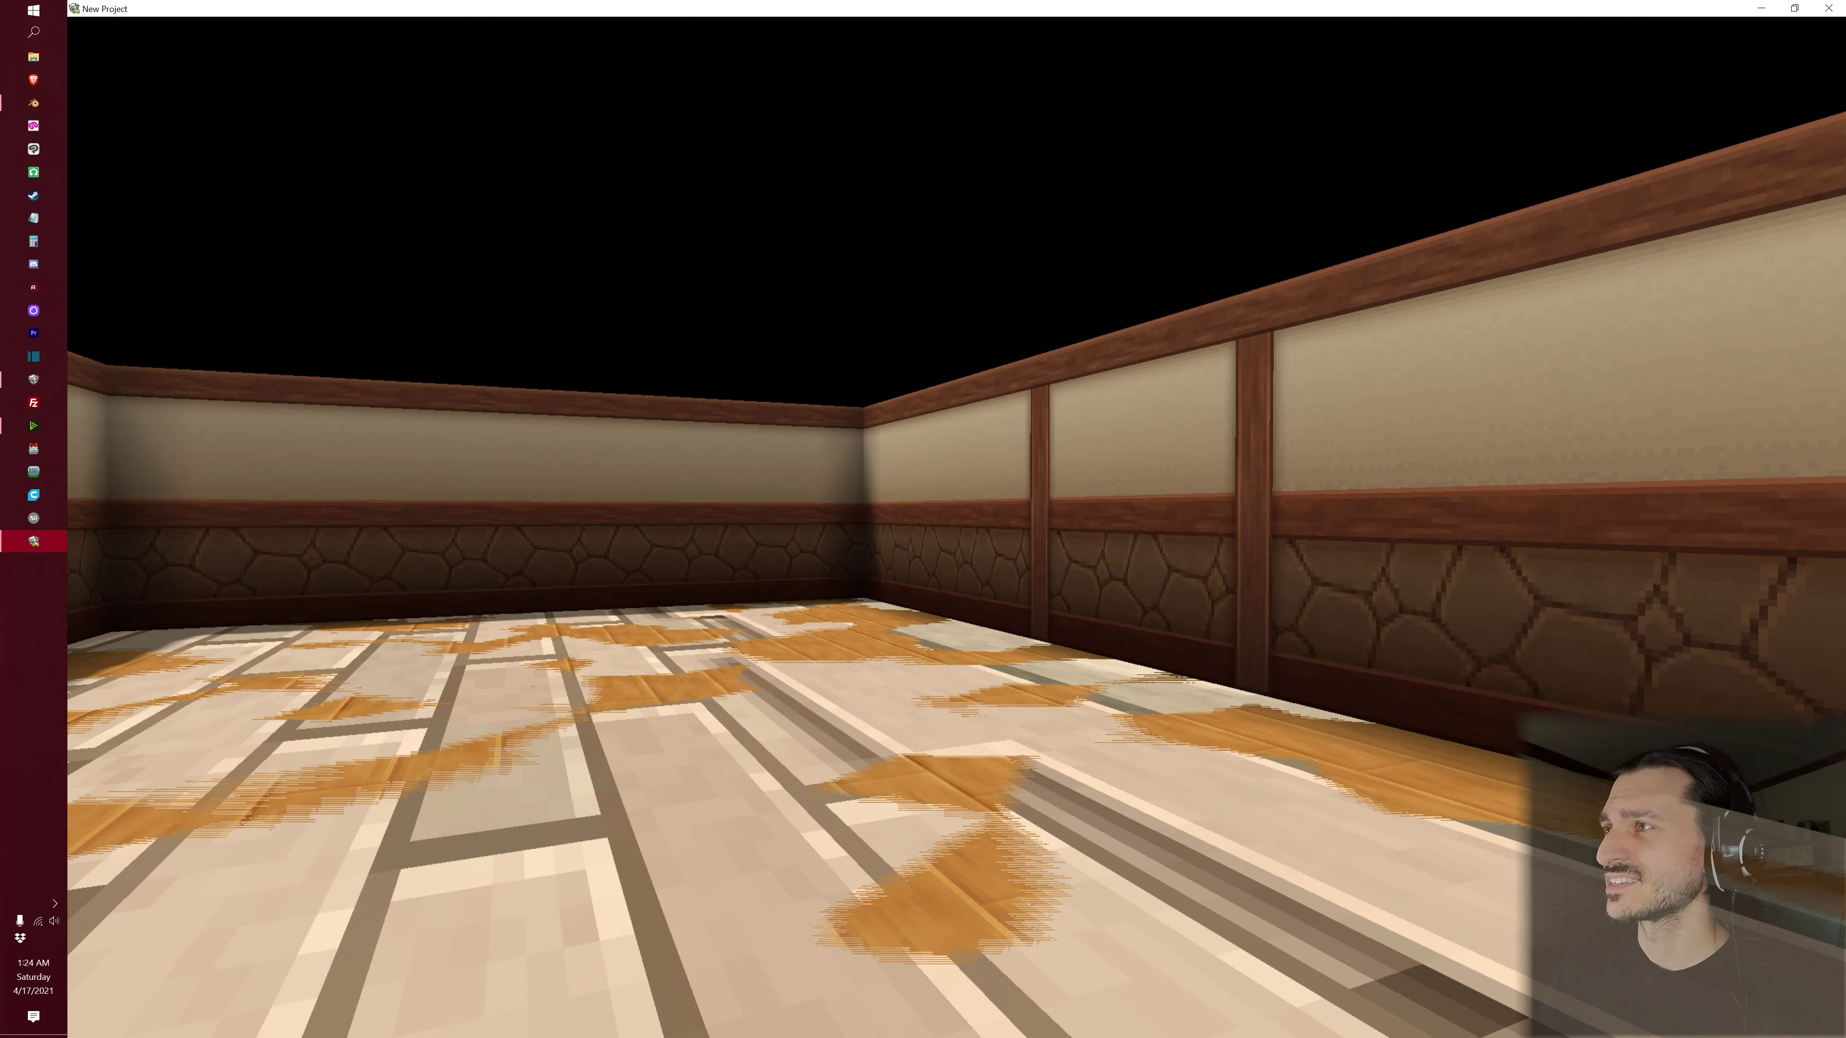
key(alt+F4)
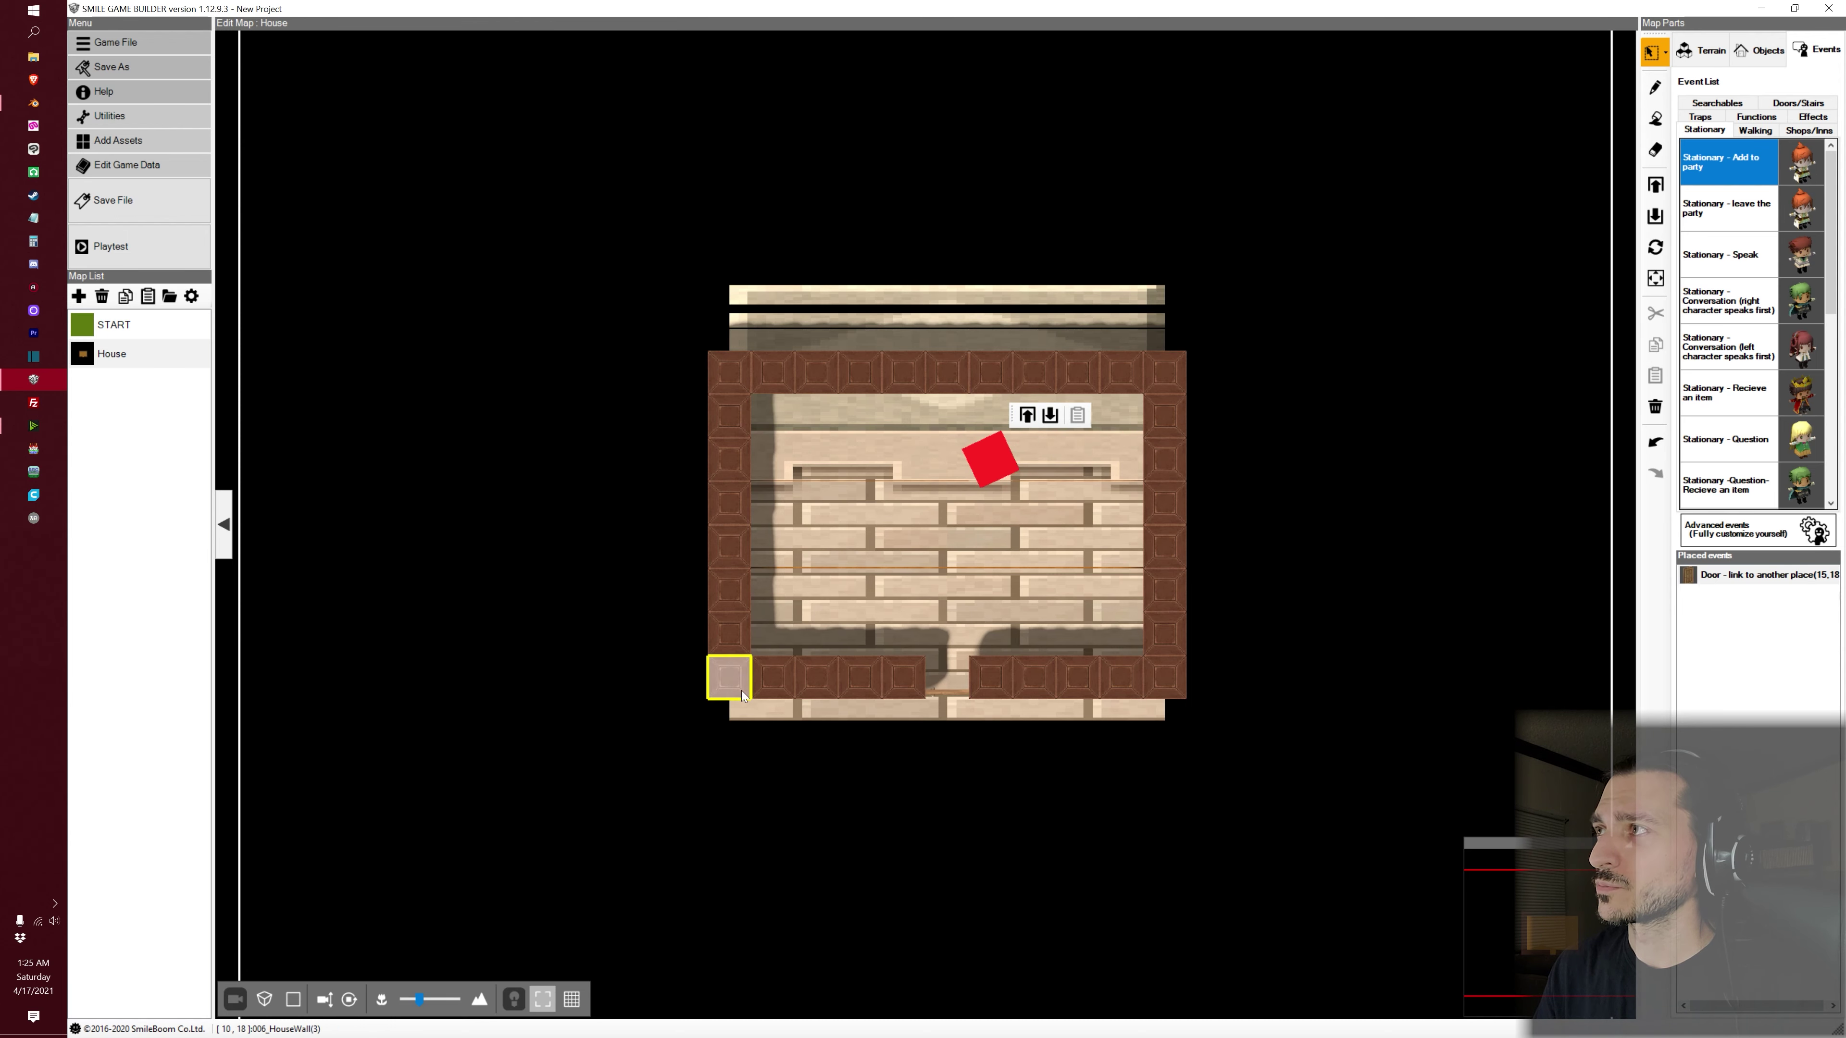
Raise the 10x10clipperoffset object by two levels so it covers the house as a ceiling
right_click(739, 707)
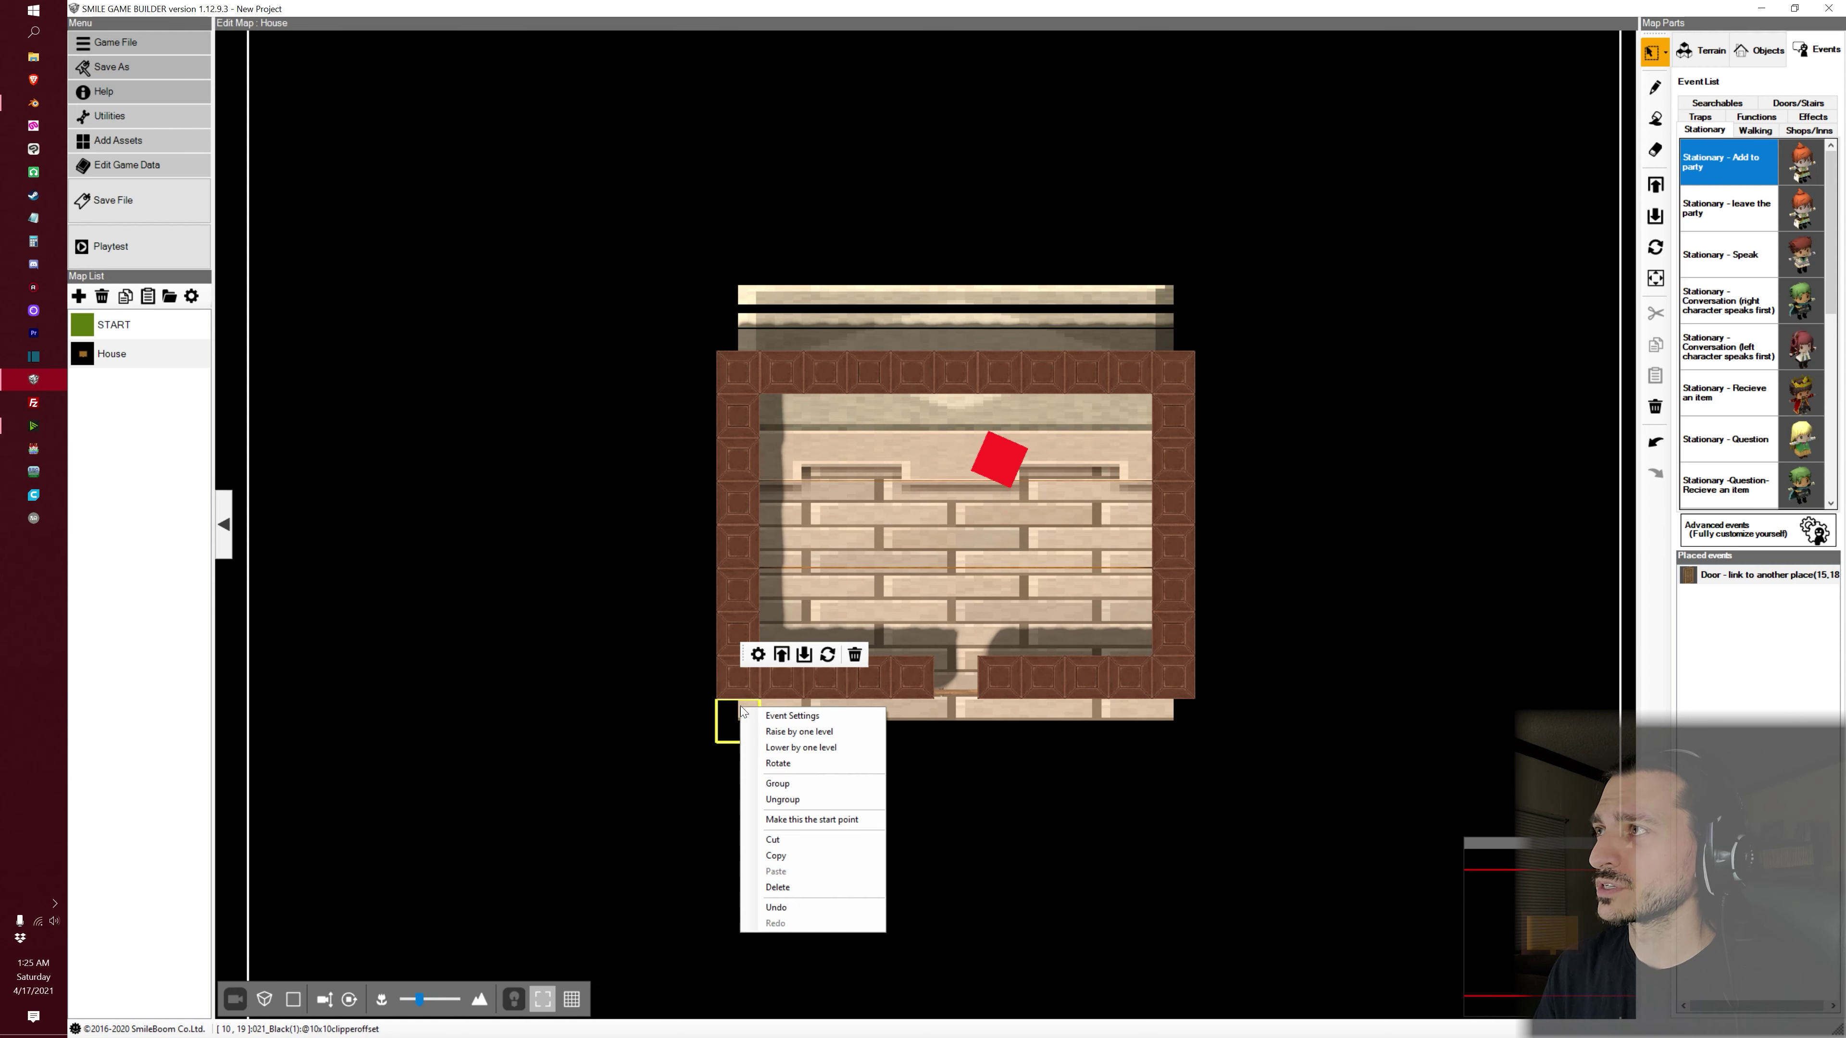
click(782, 655)
click(782, 655)
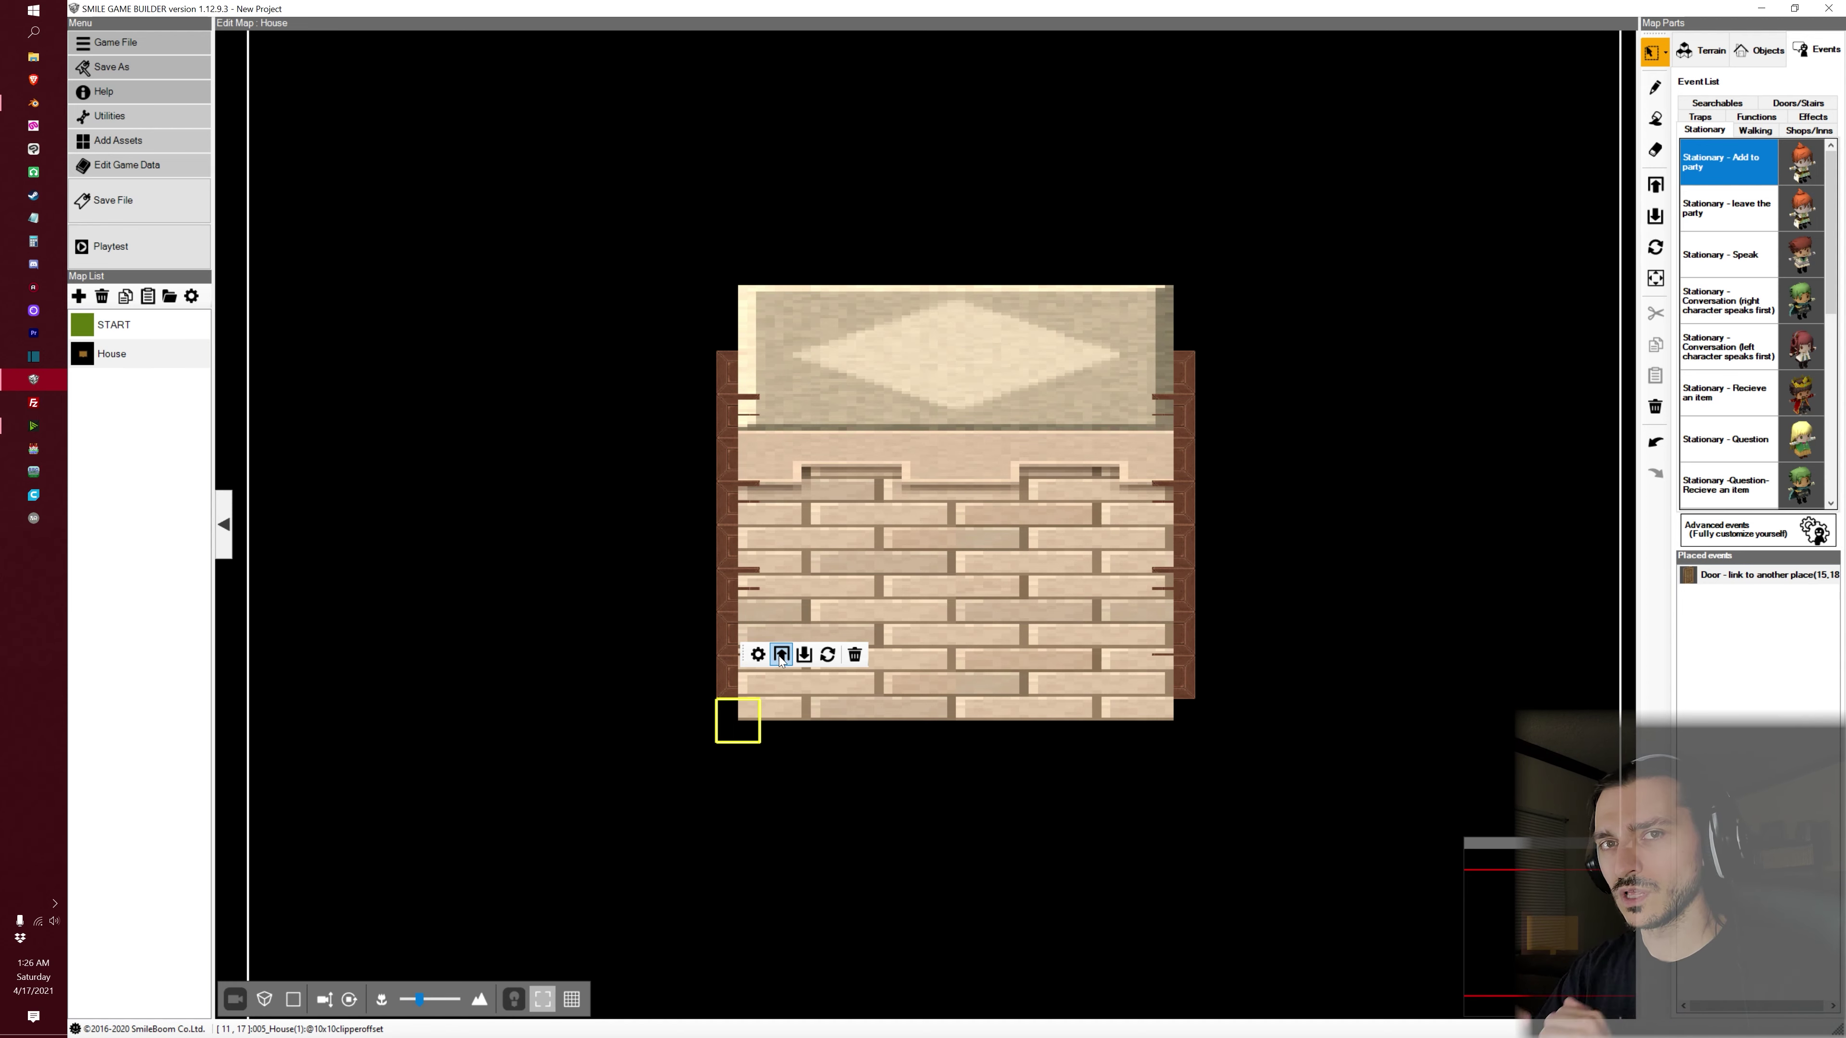
Playtest the game in a maximized window and walk the character around beneath the raised ceiling
click(104, 236)
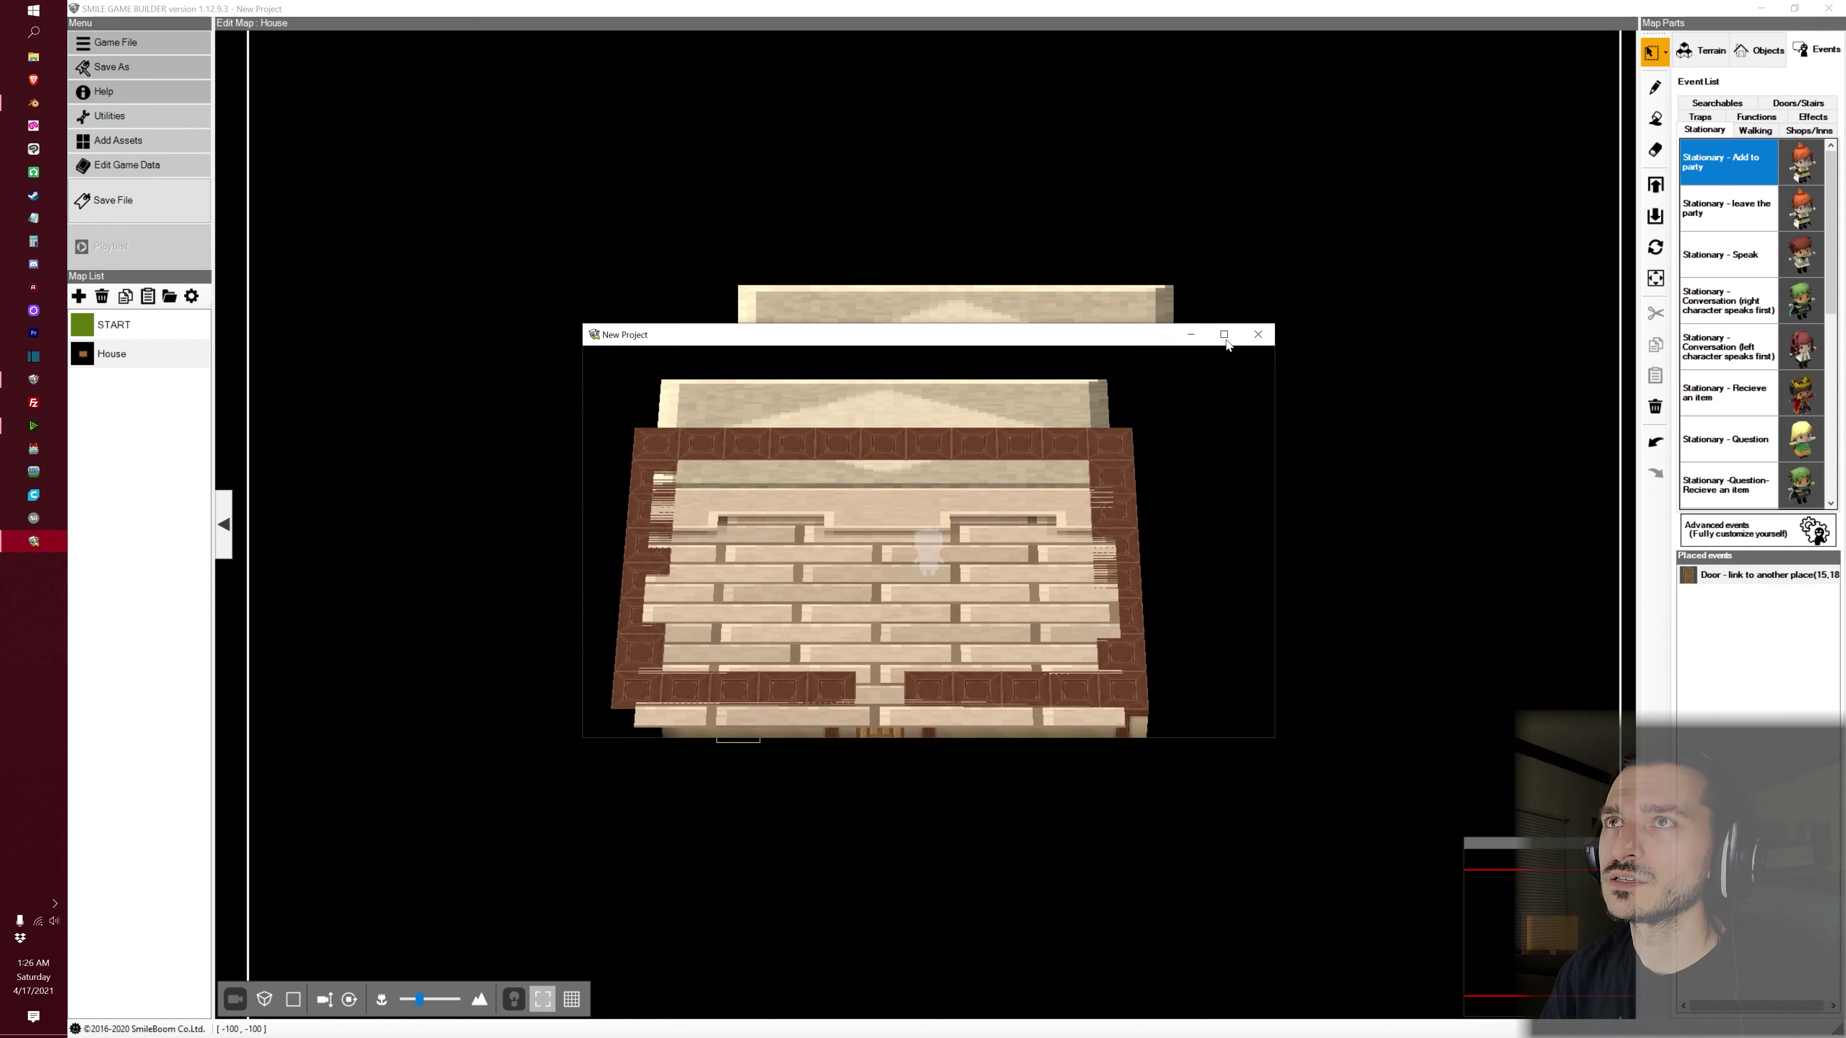
click(1223, 333)
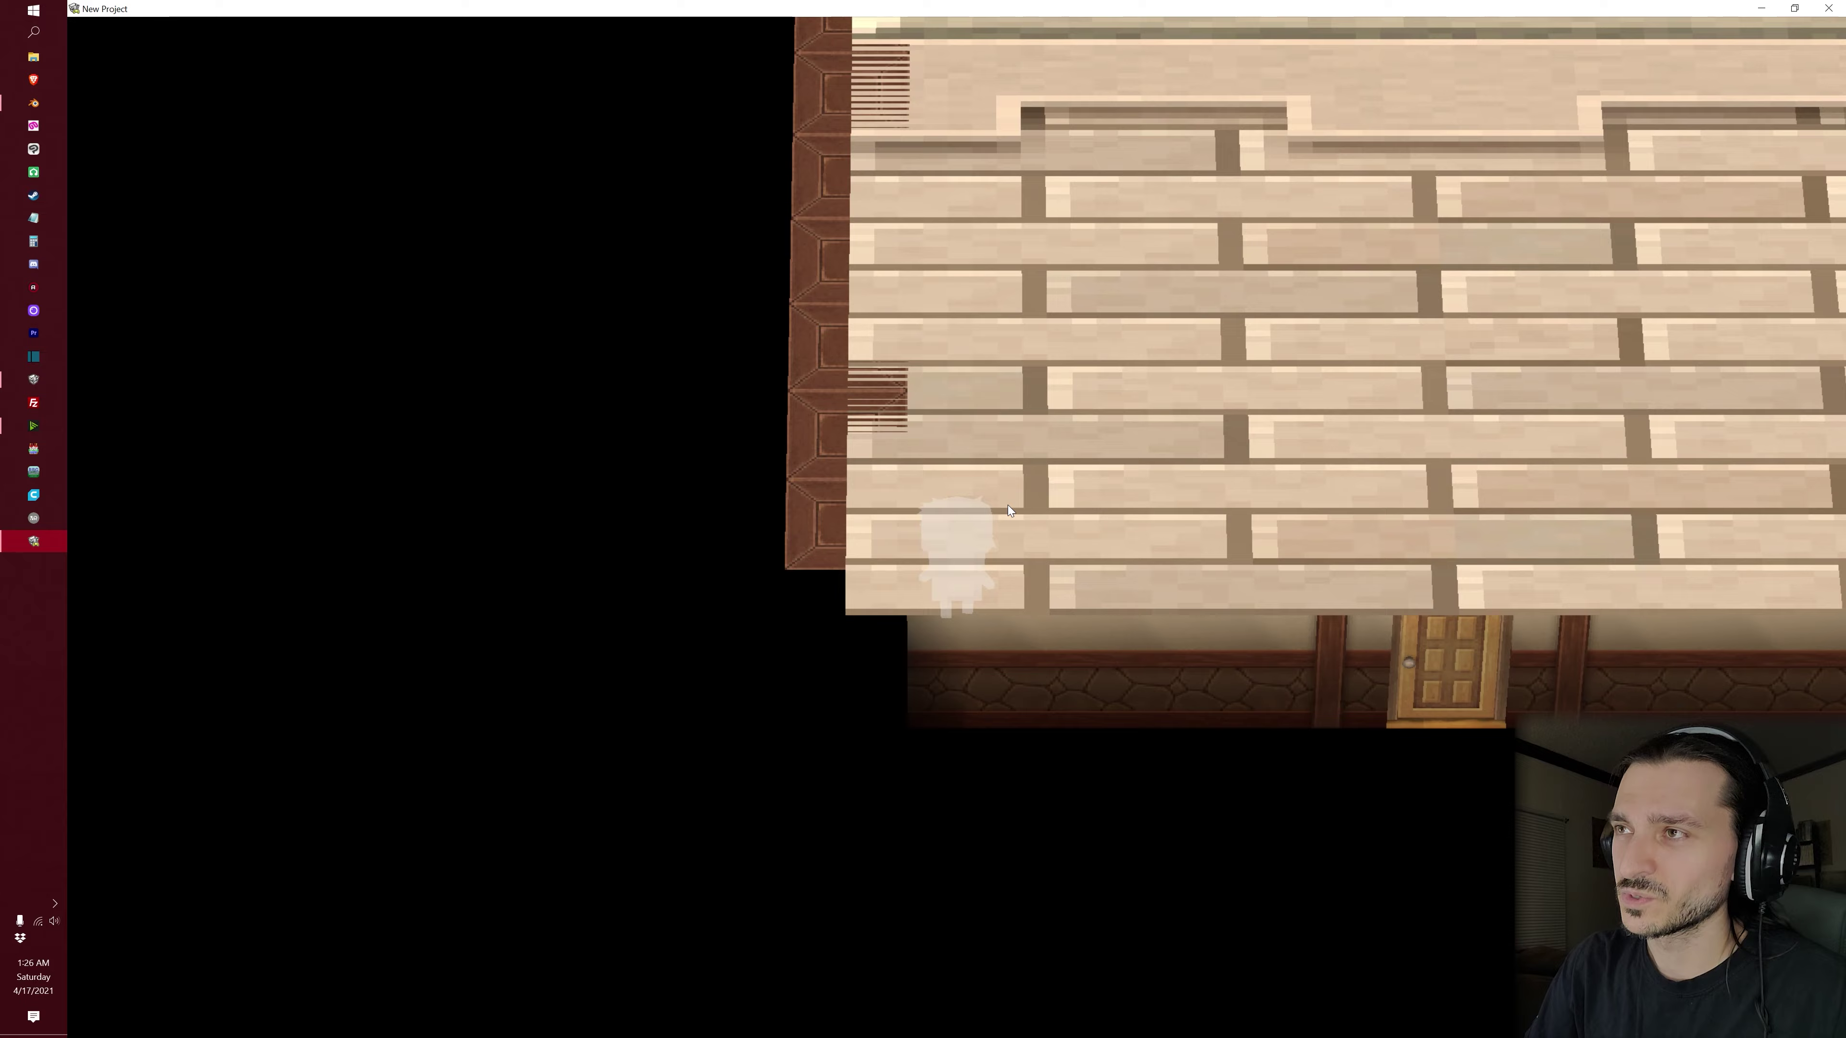
key(d)
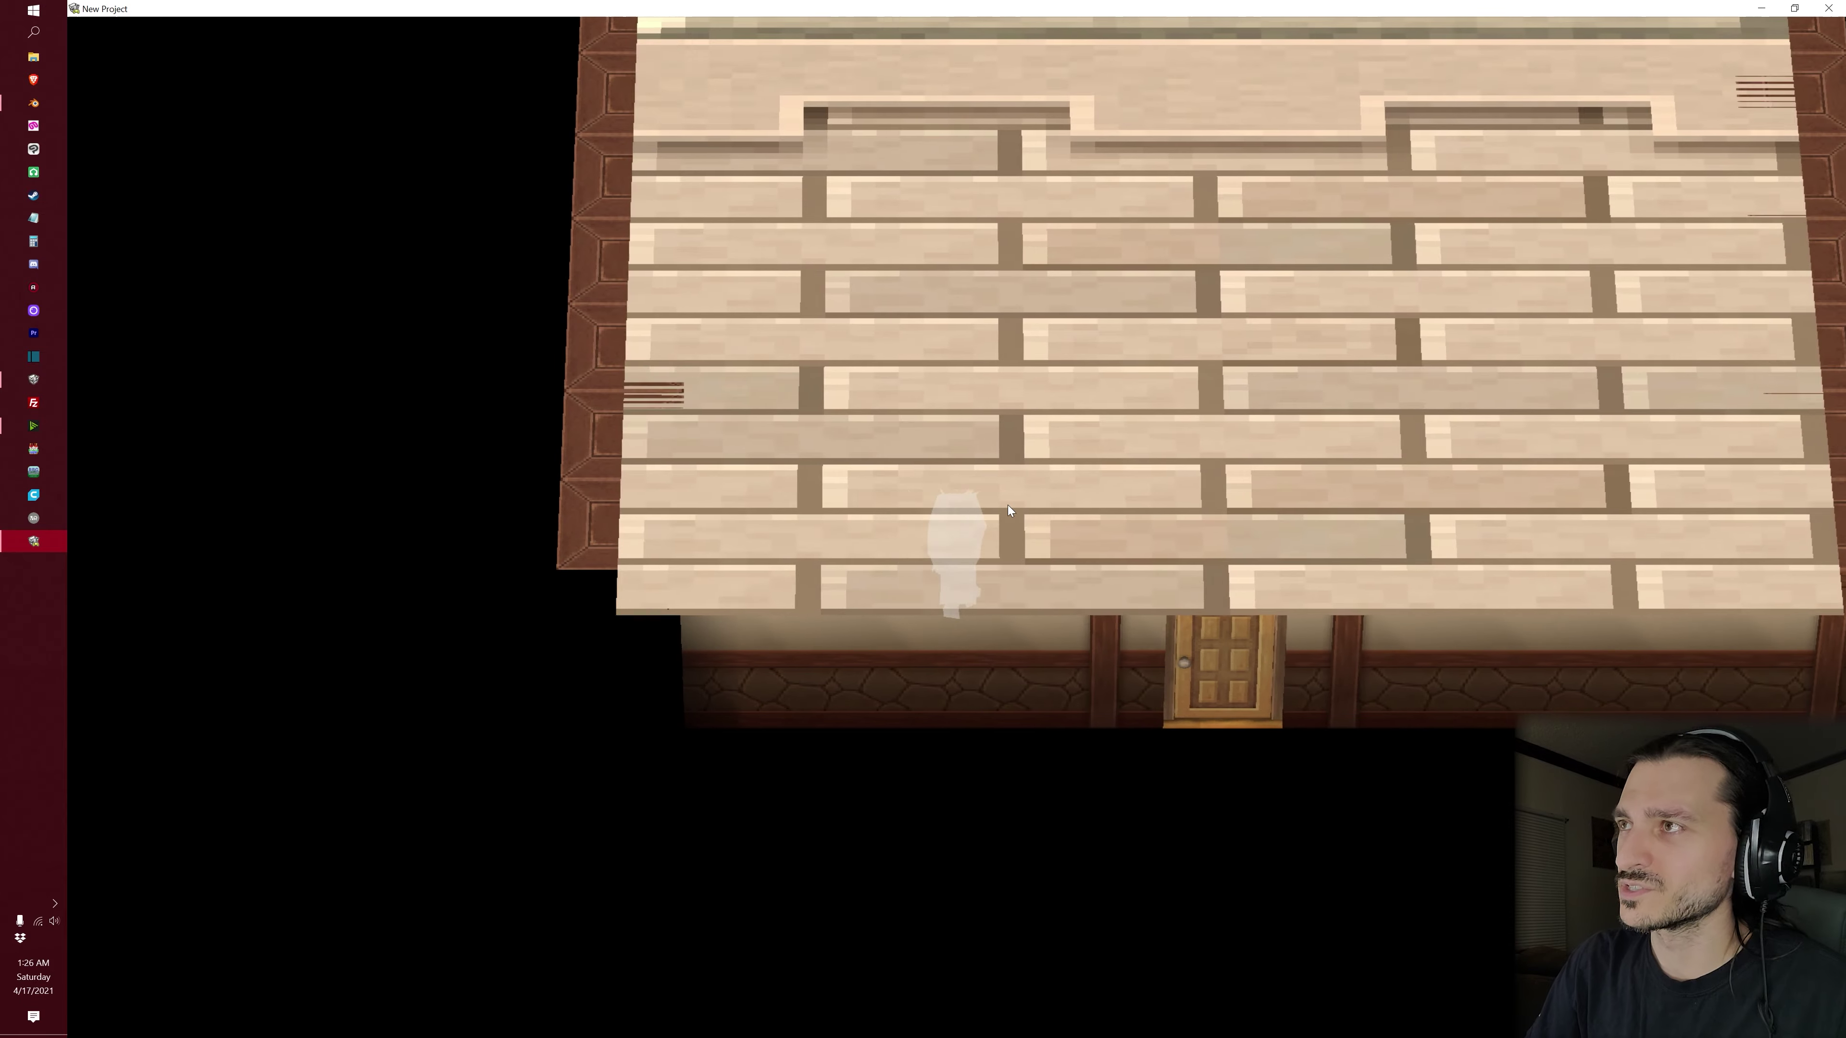
key(w)
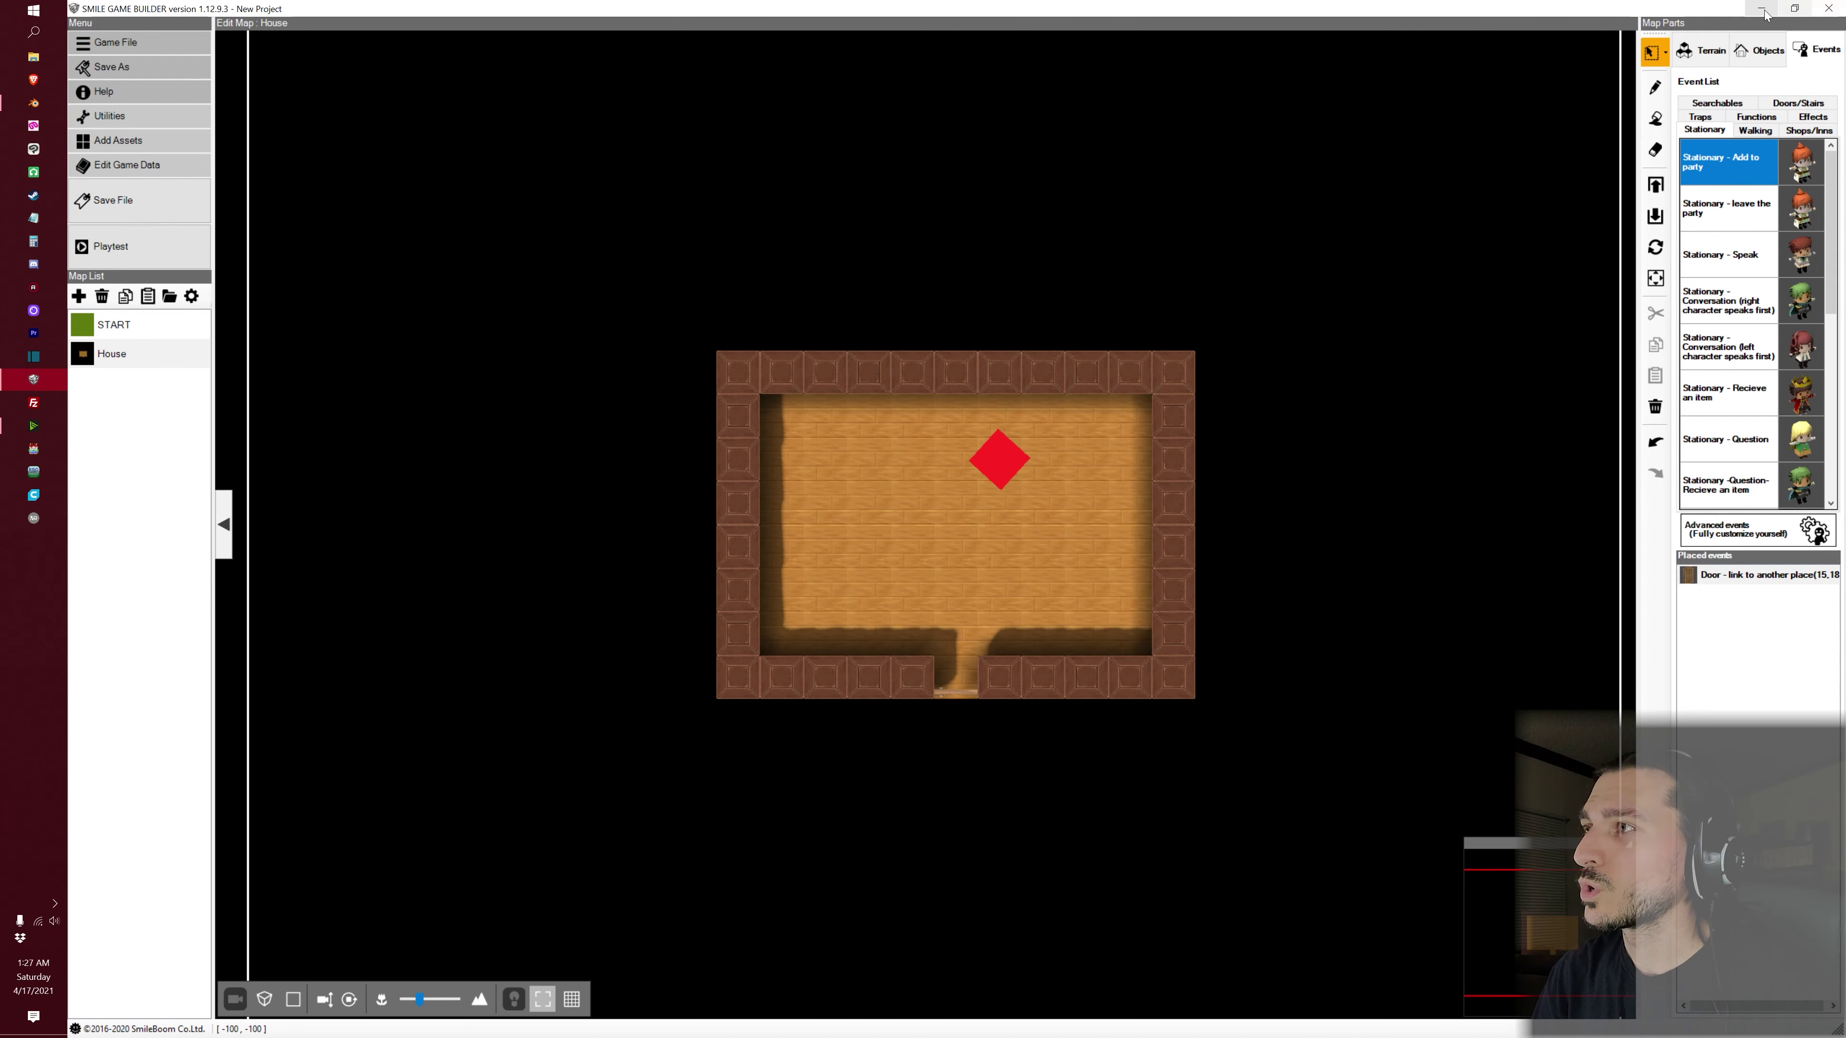
Place the bestceilingever object near the middle of the house floor and delete it again
click(1758, 50)
click(1747, 163)
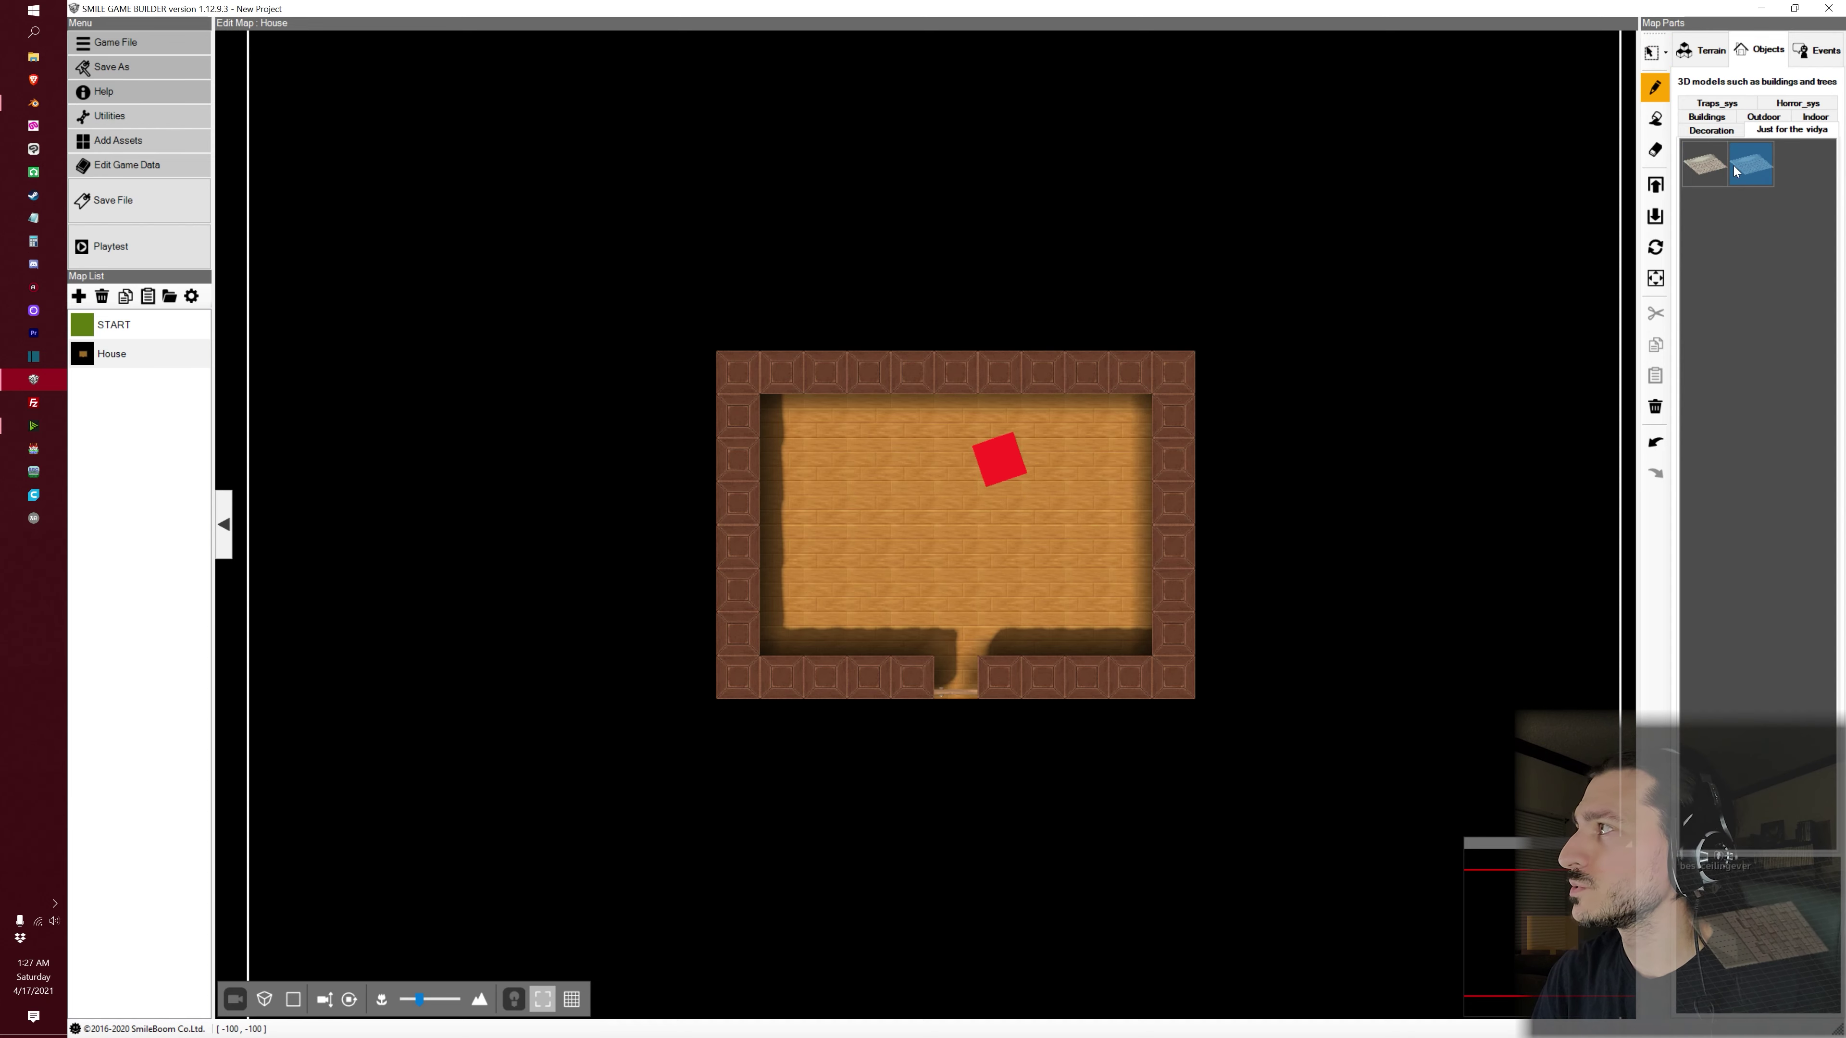
click(933, 529)
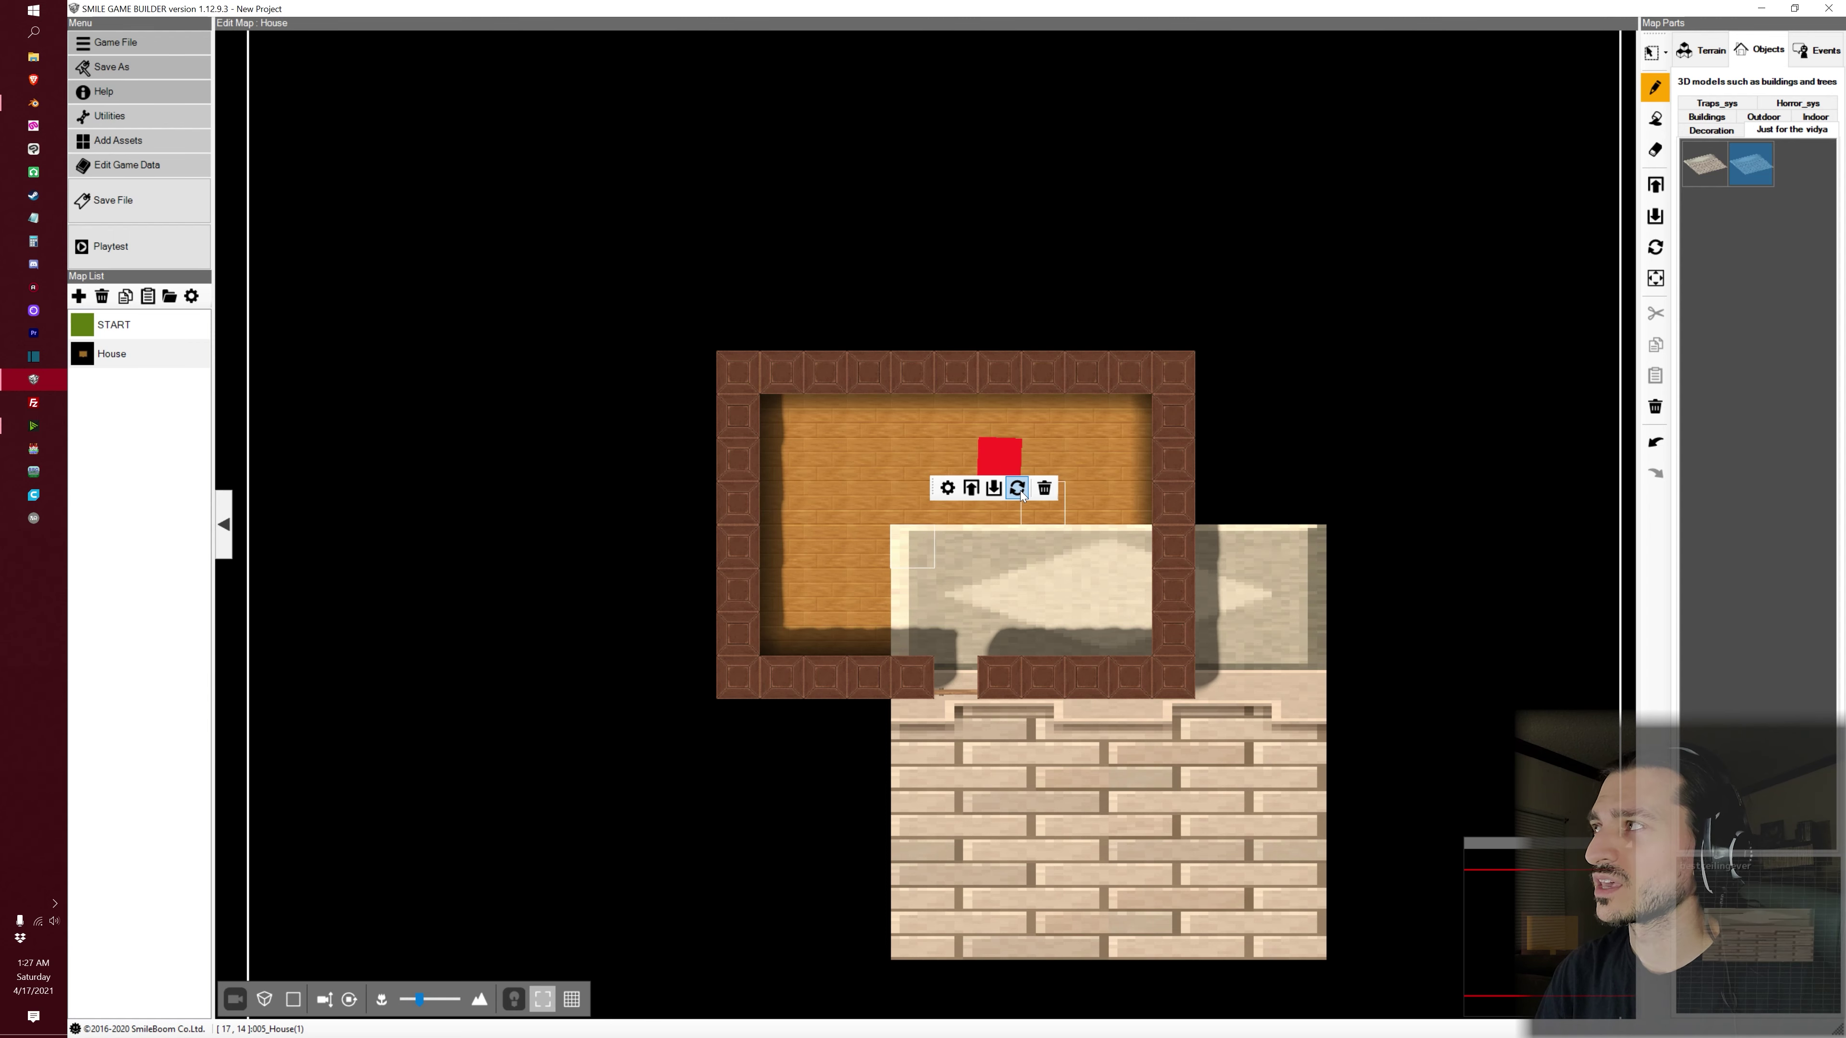
click(1044, 489)
Place the 10x10clipperoffset object on a floor tile near the room's upper-left corner
click(1712, 166)
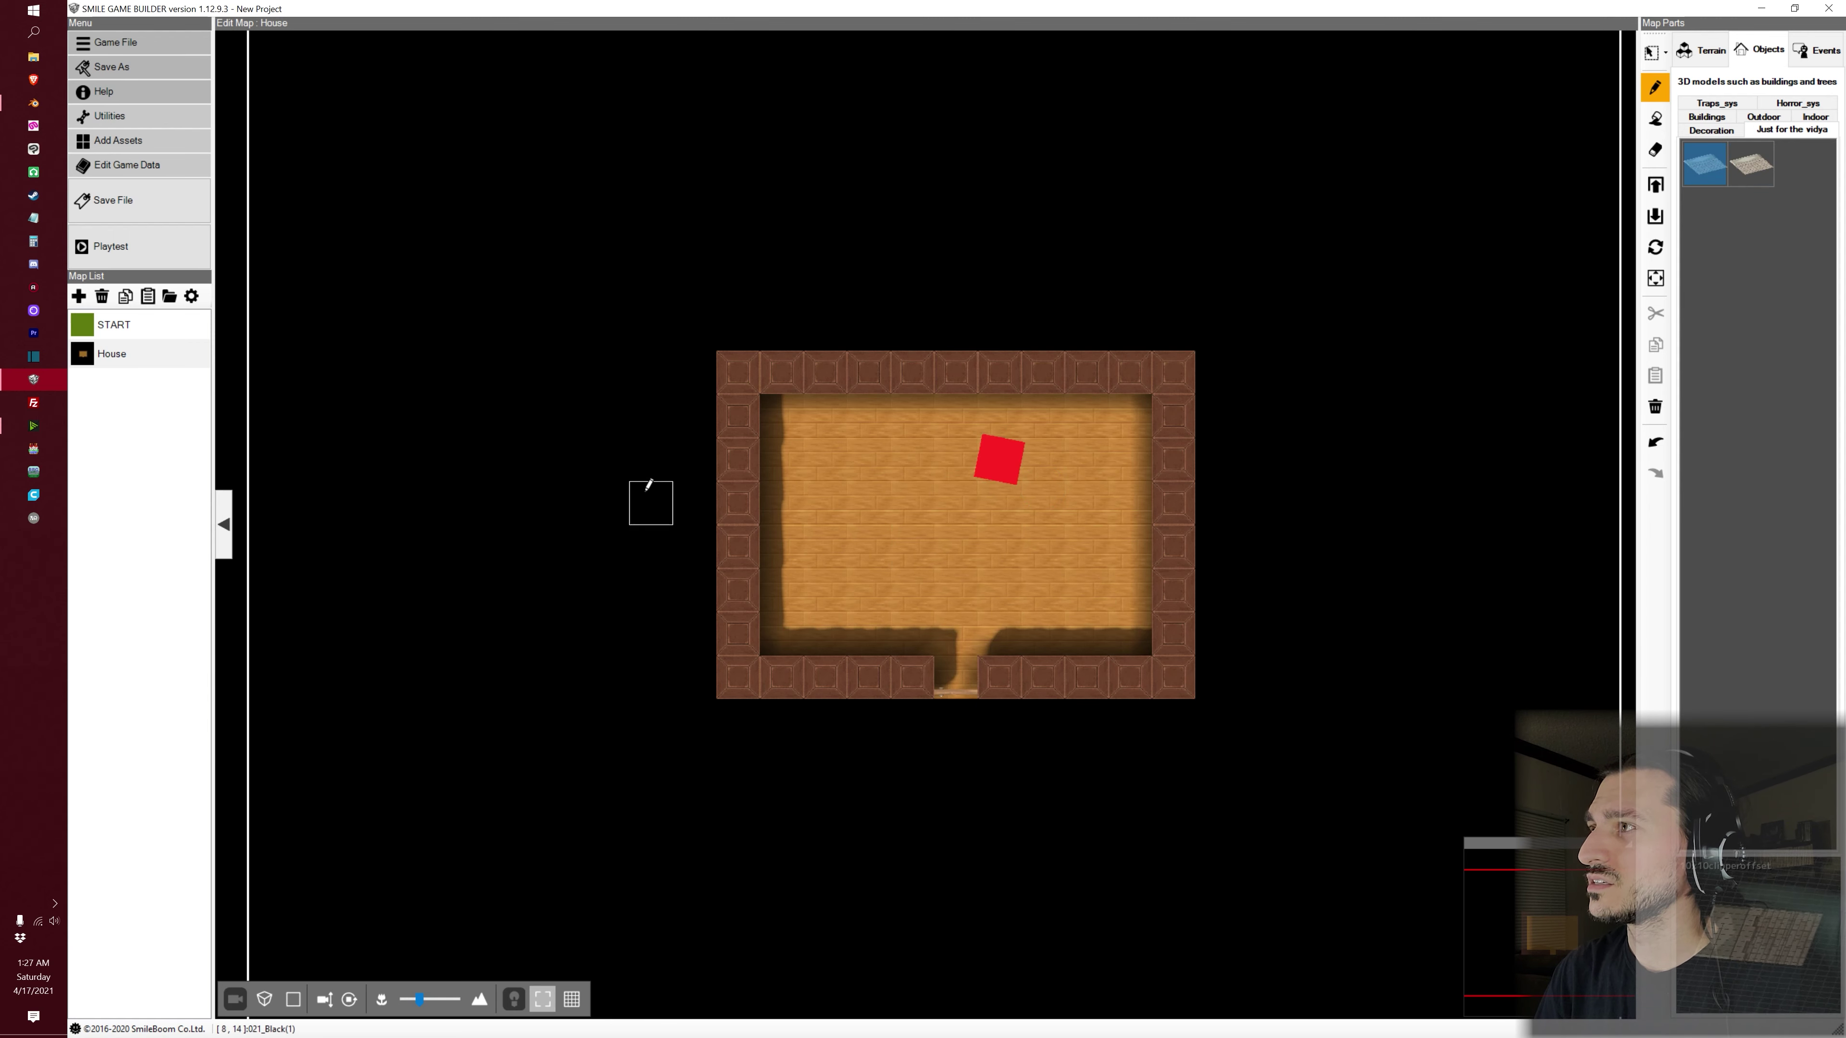
click(823, 443)
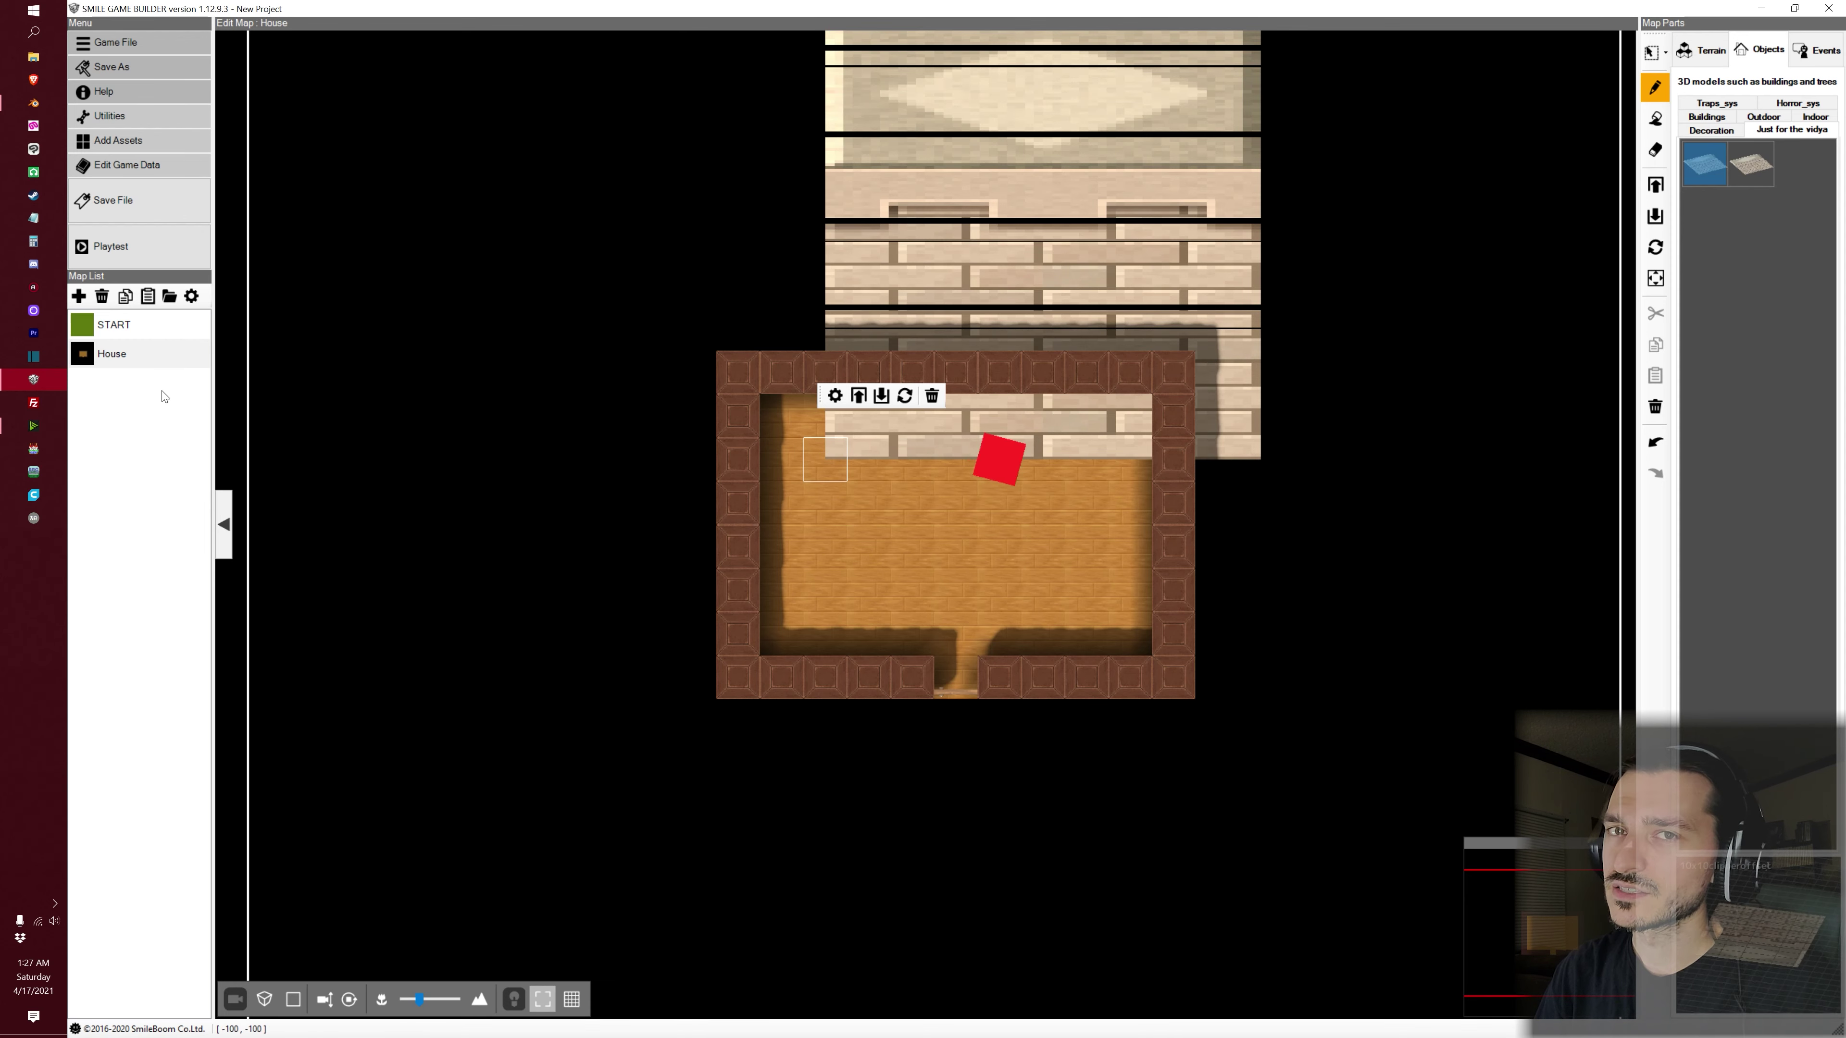
Open the START map and raise two separate grass tiles south of the house into tall pillars
click(182, 329)
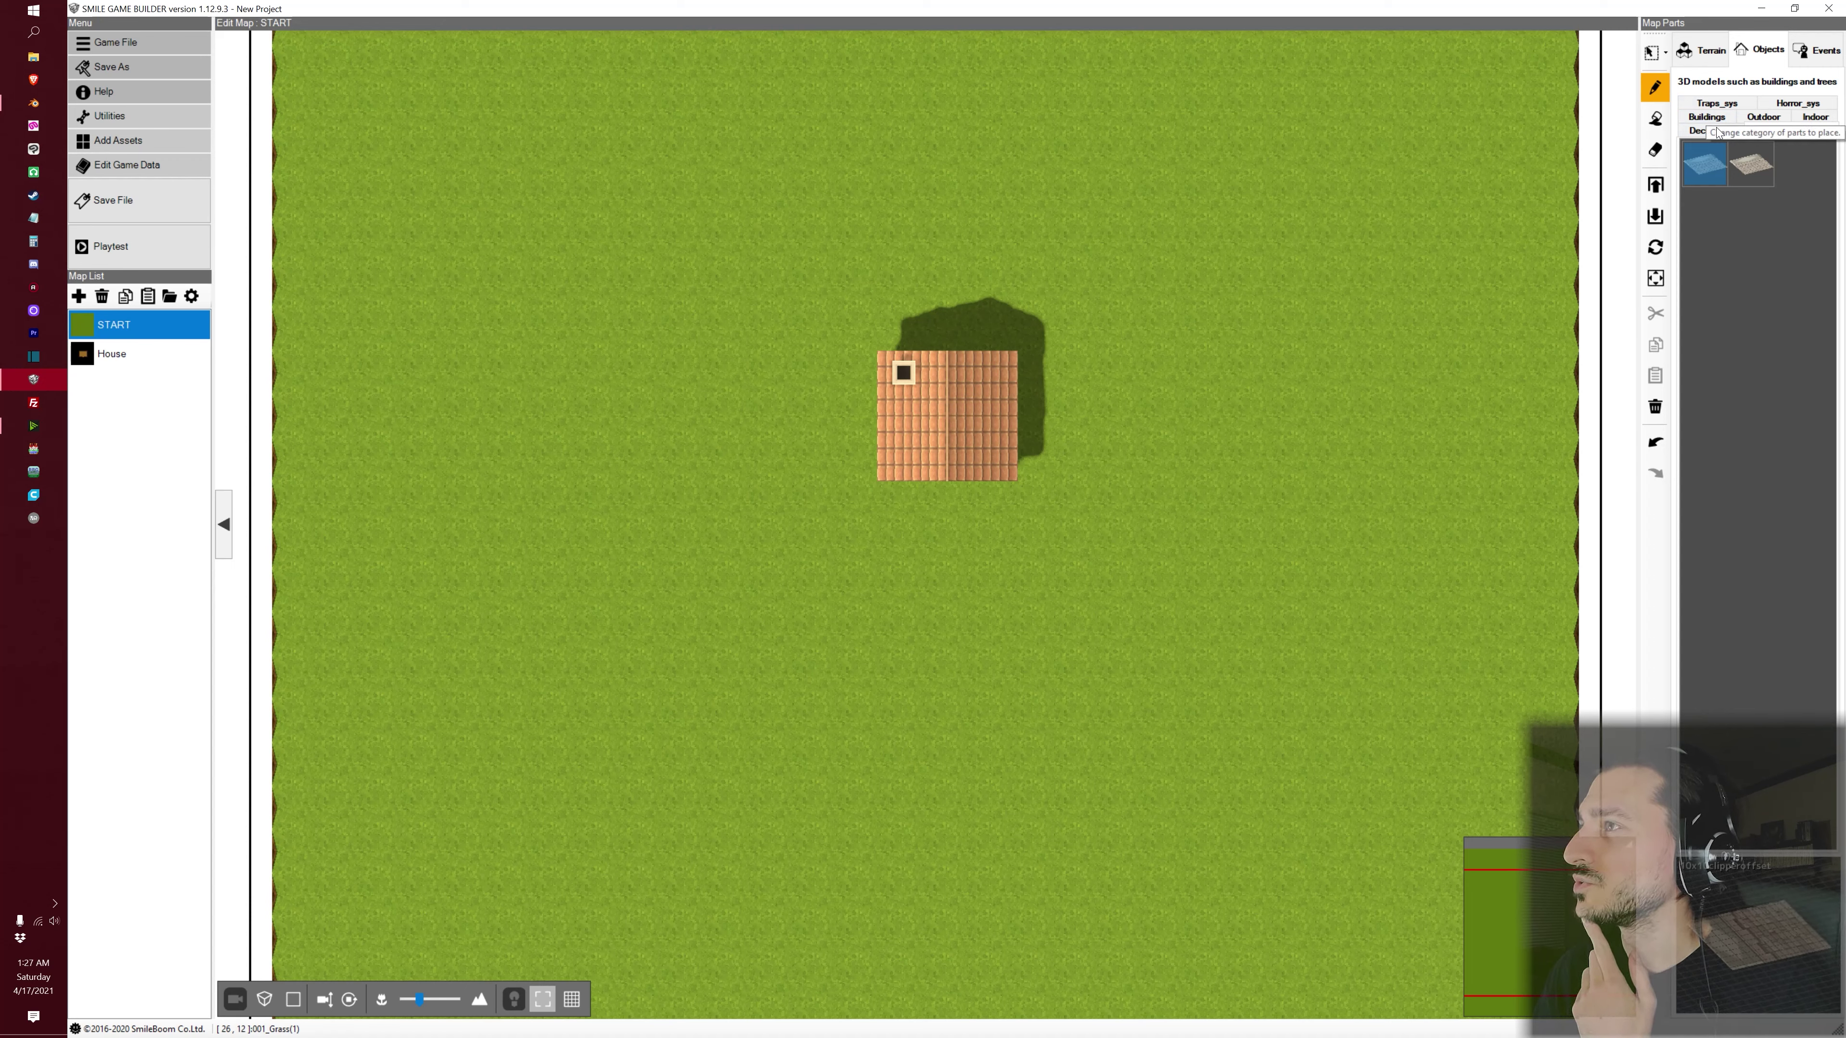
click(1701, 50)
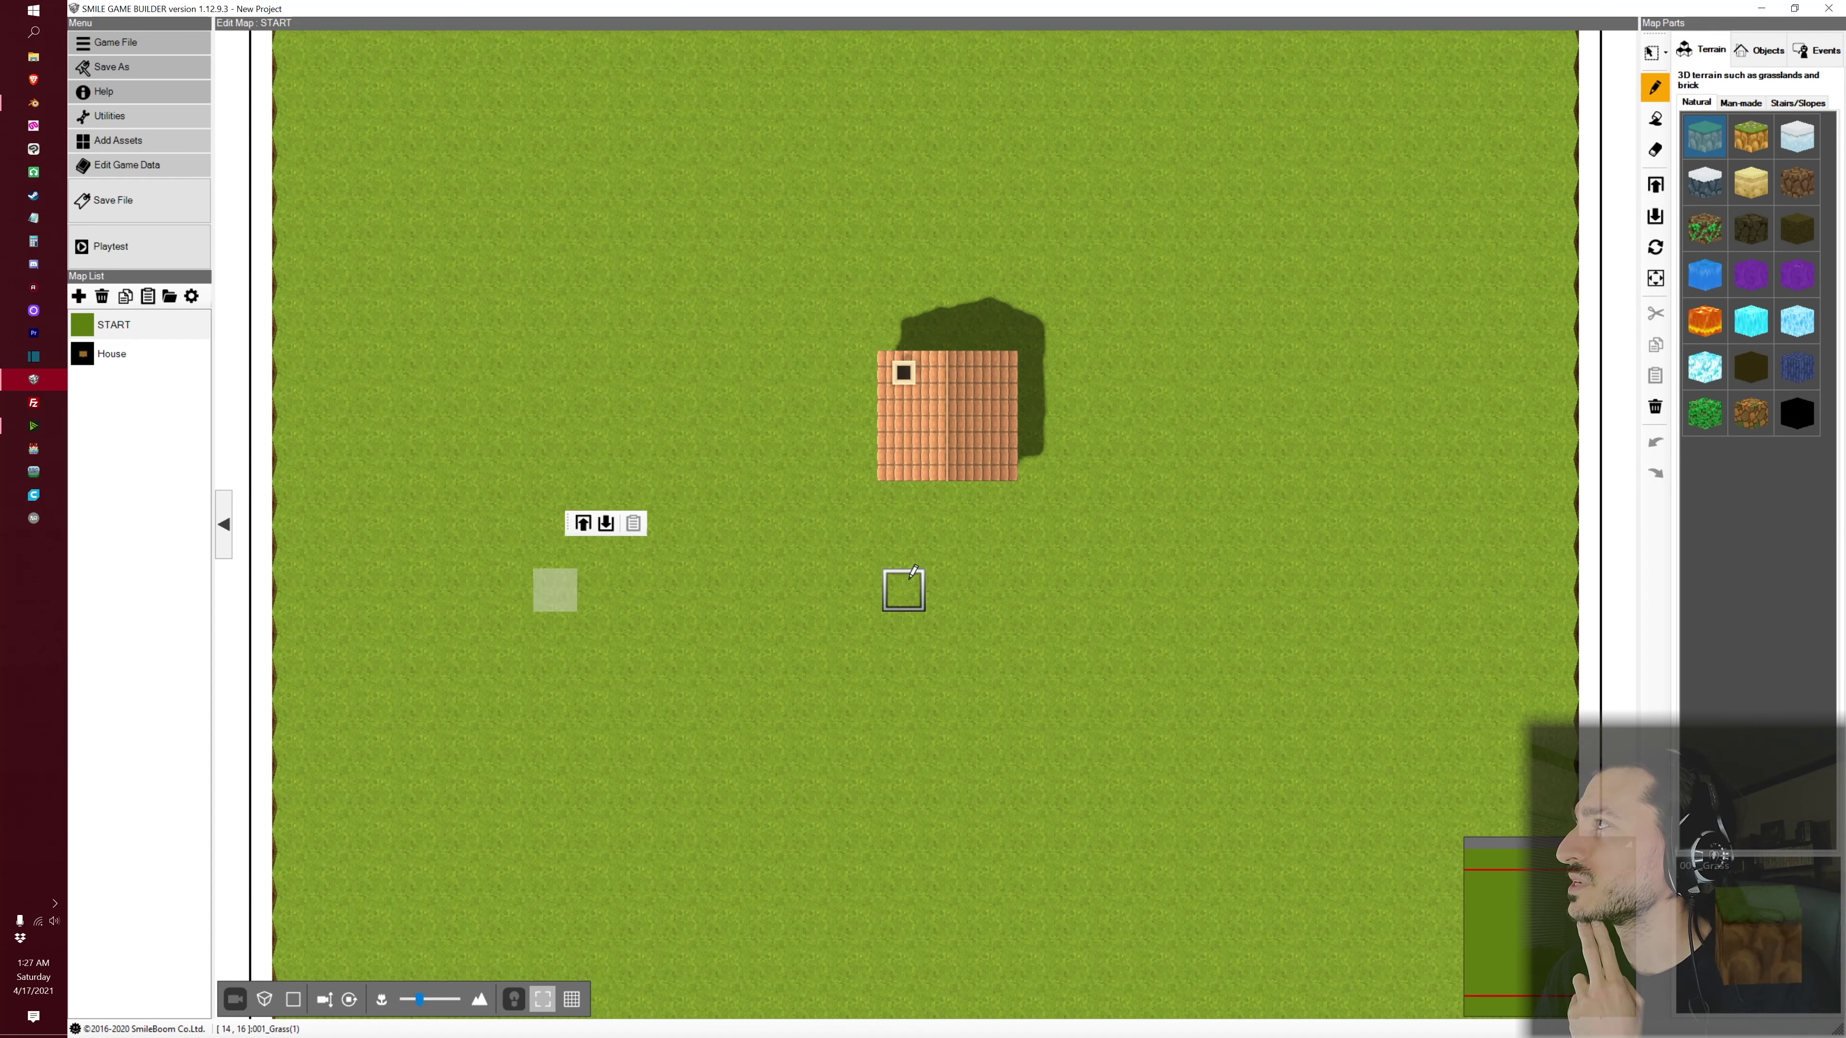
click(585, 525)
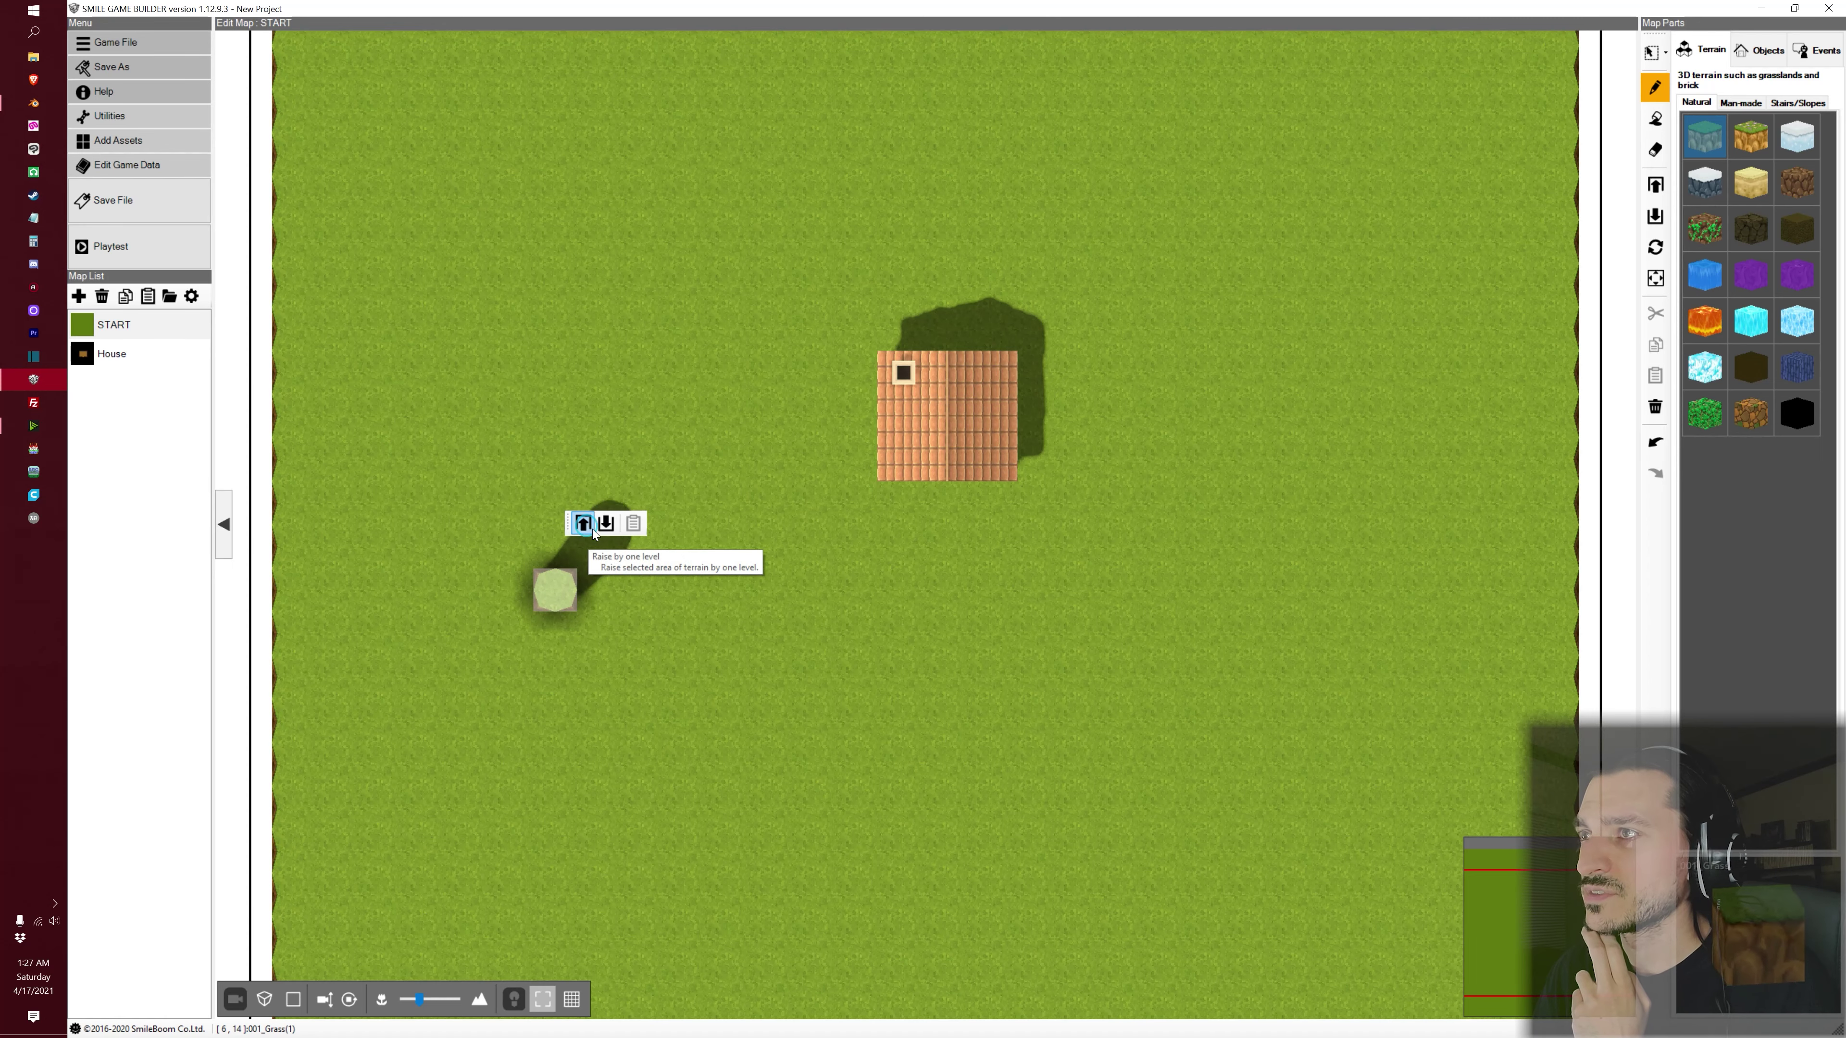
click(904, 589)
click(920, 545)
Place 10x10clipperoffset objects on the two pillars and lower the terrain beneath the eastern one
click(1759, 49)
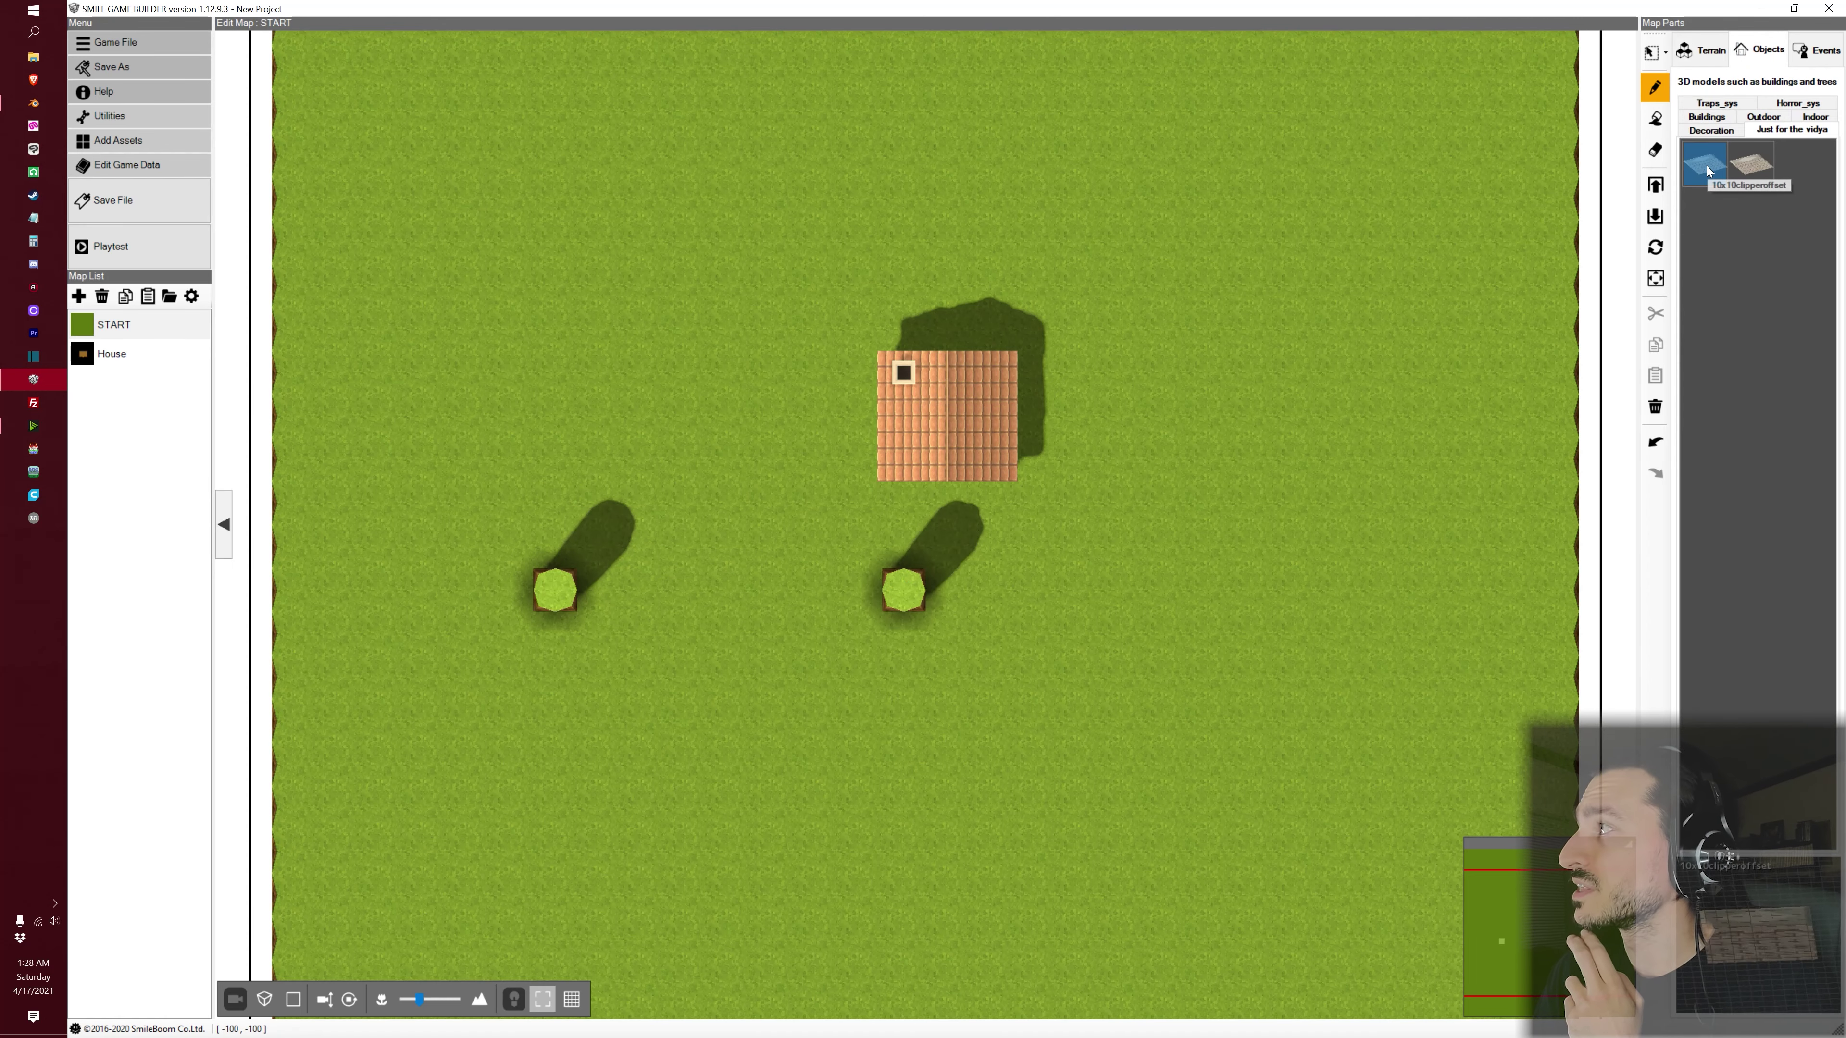
click(1705, 165)
click(555, 574)
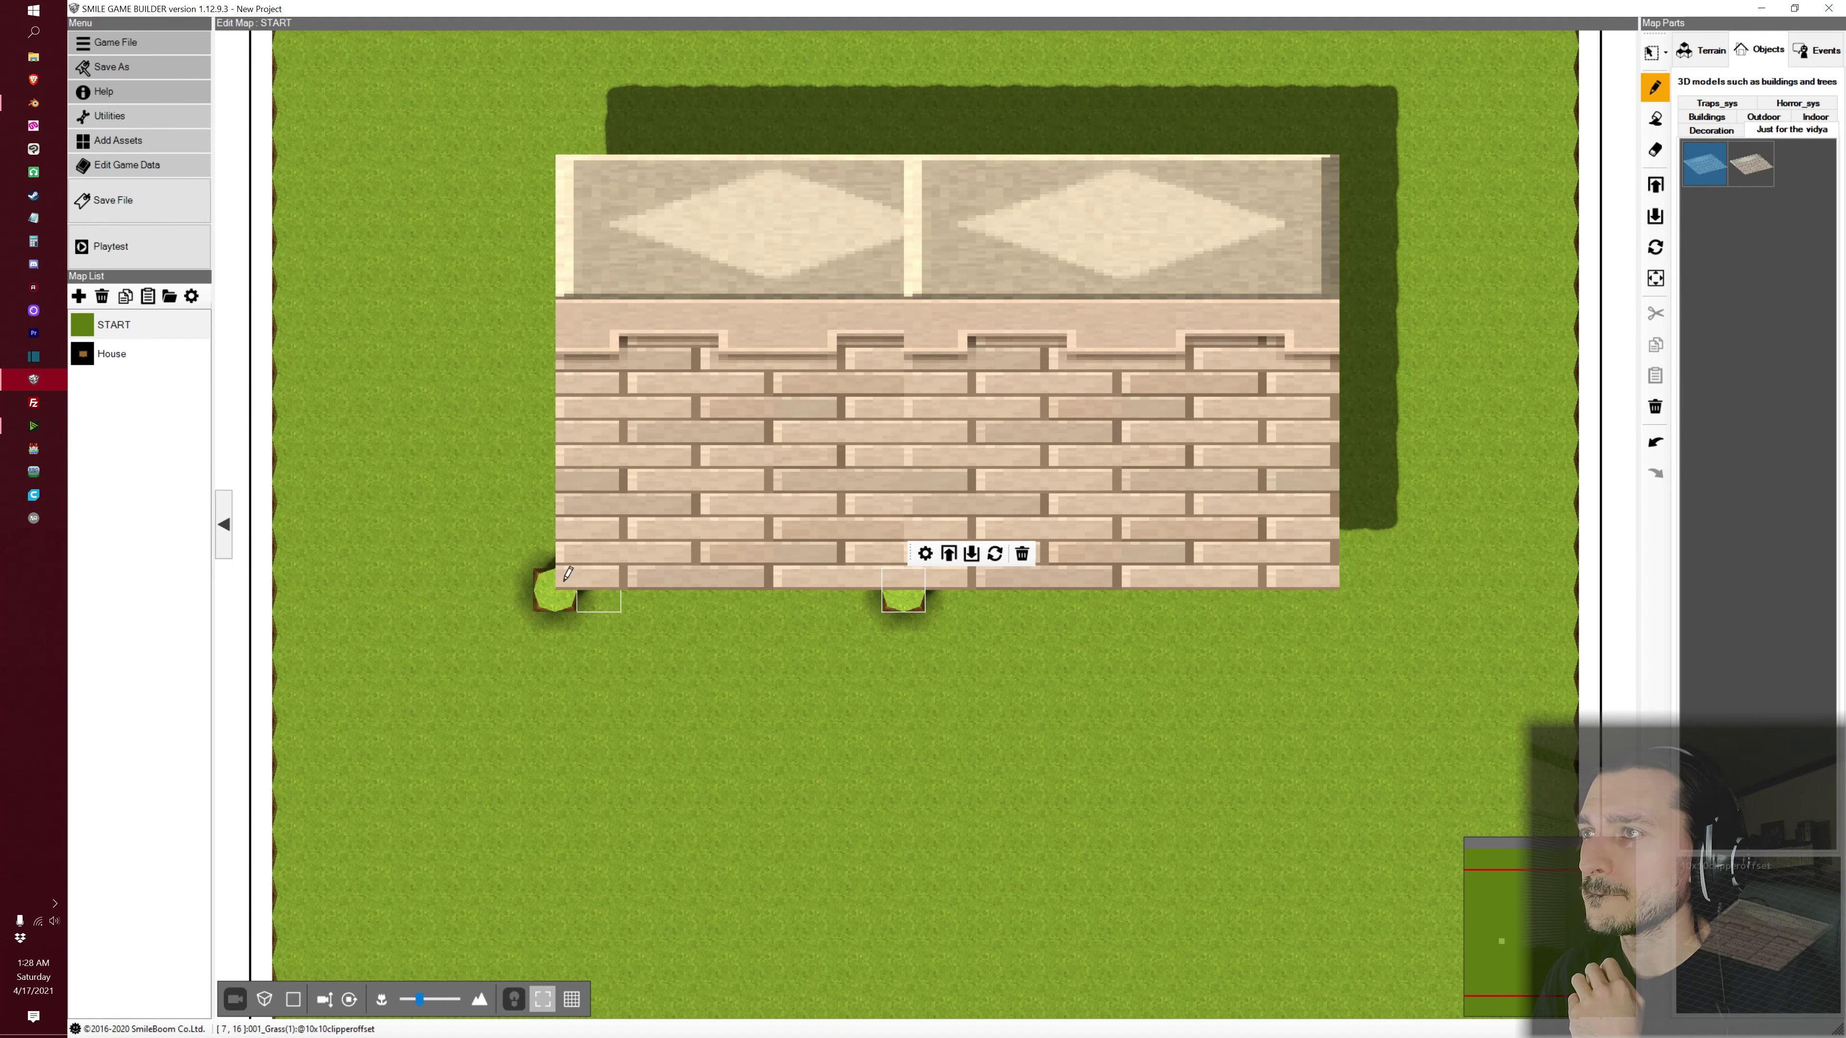
click(970, 554)
click(970, 554)
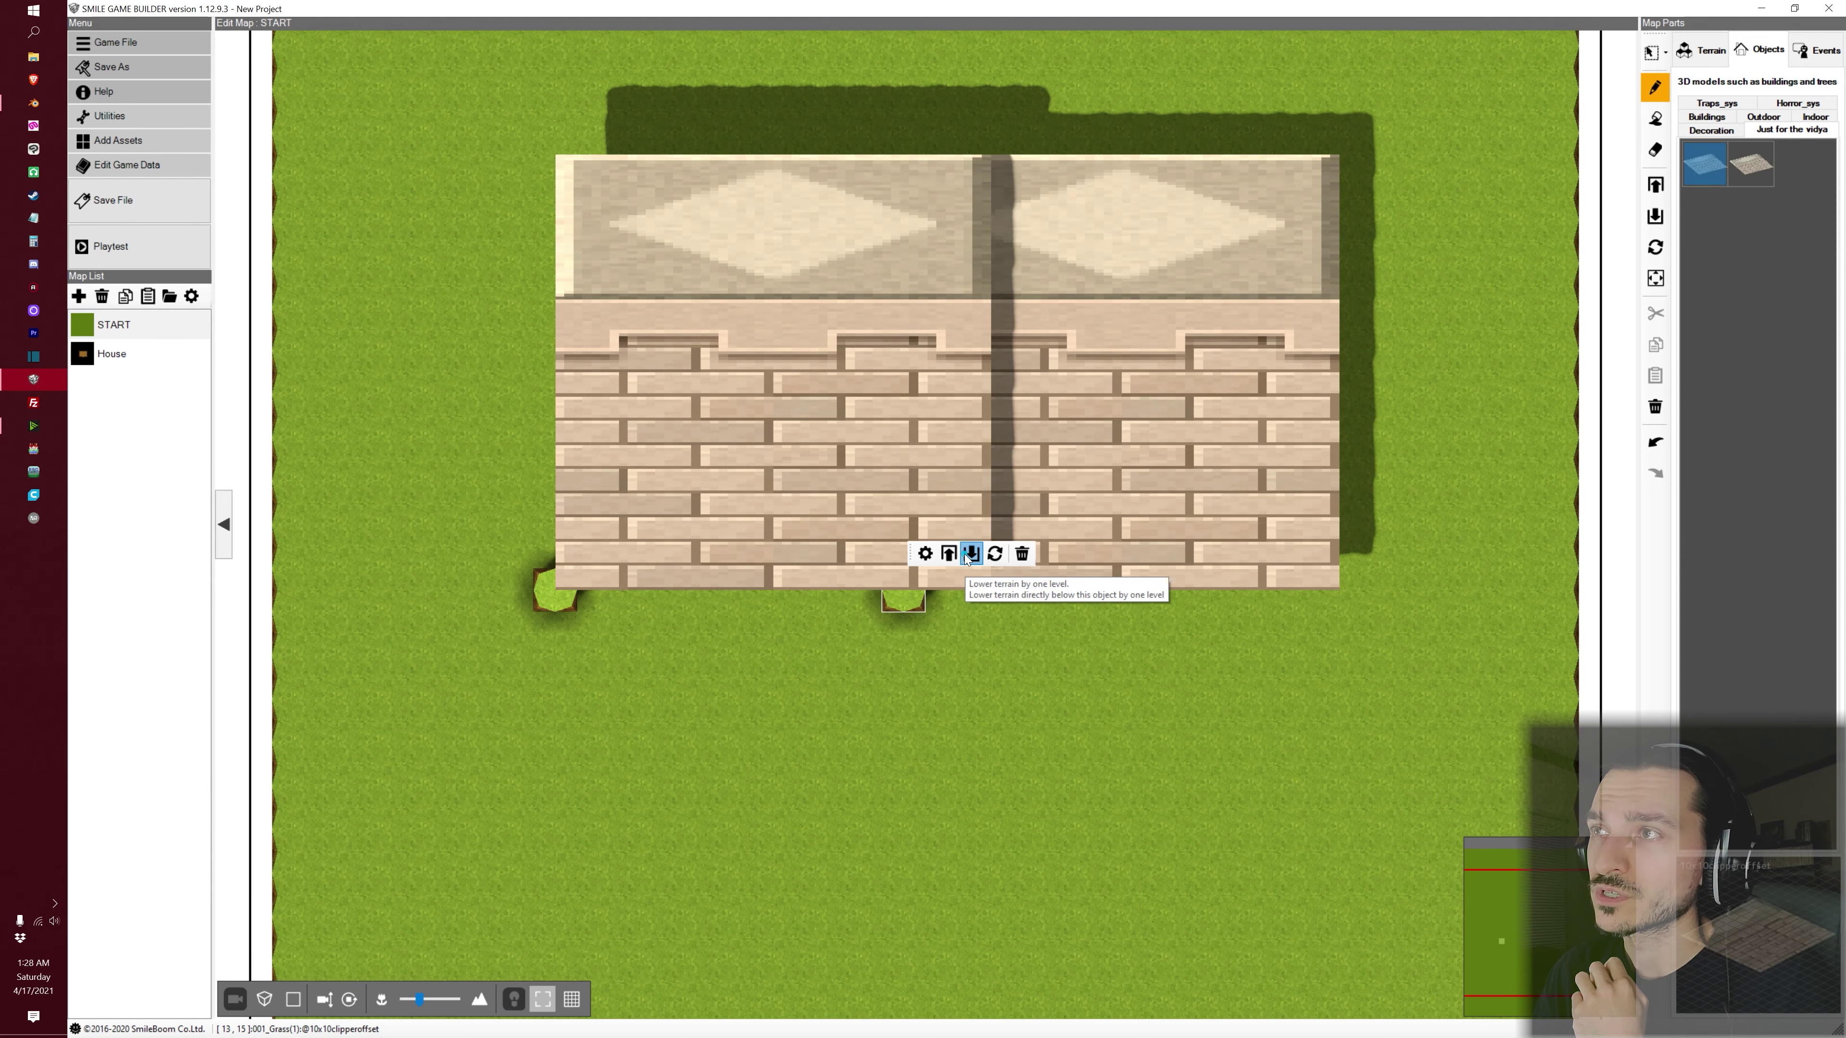
click(969, 555)
click(970, 554)
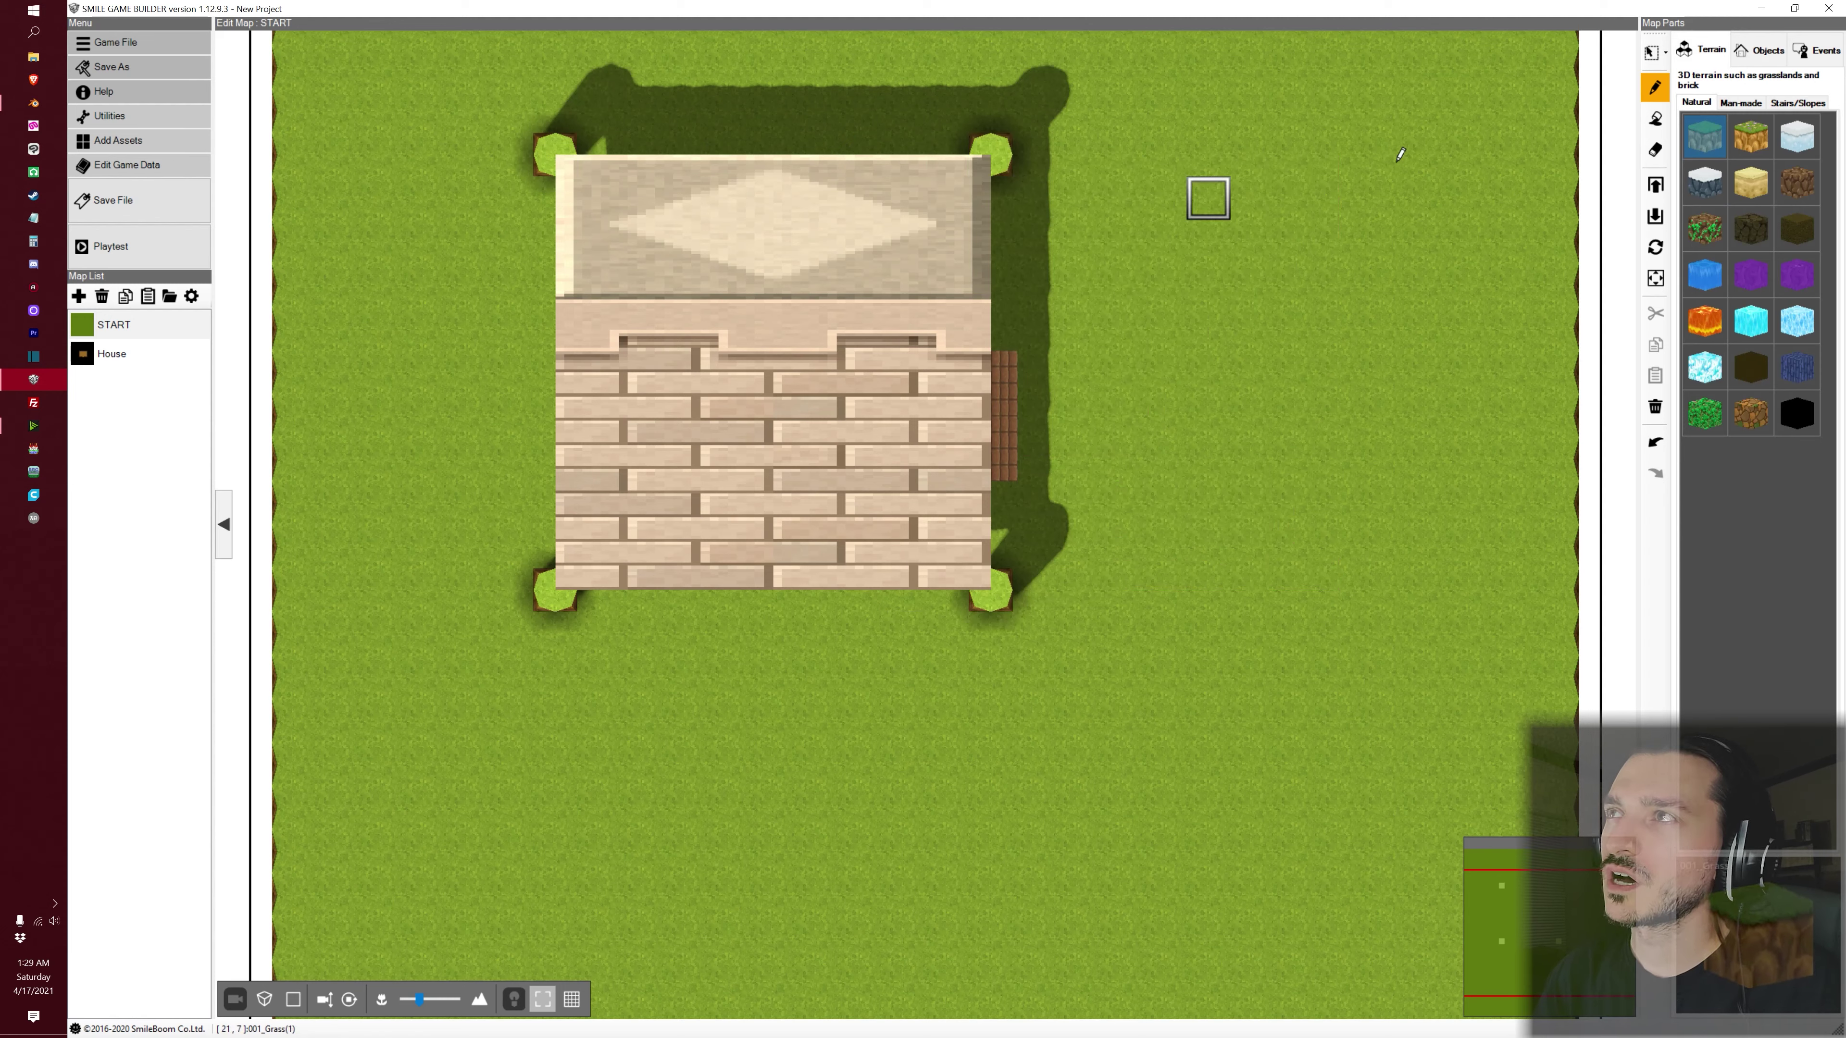
Place the bestceilingever object on the grass tile directly south of the northwest pillar
click(1767, 51)
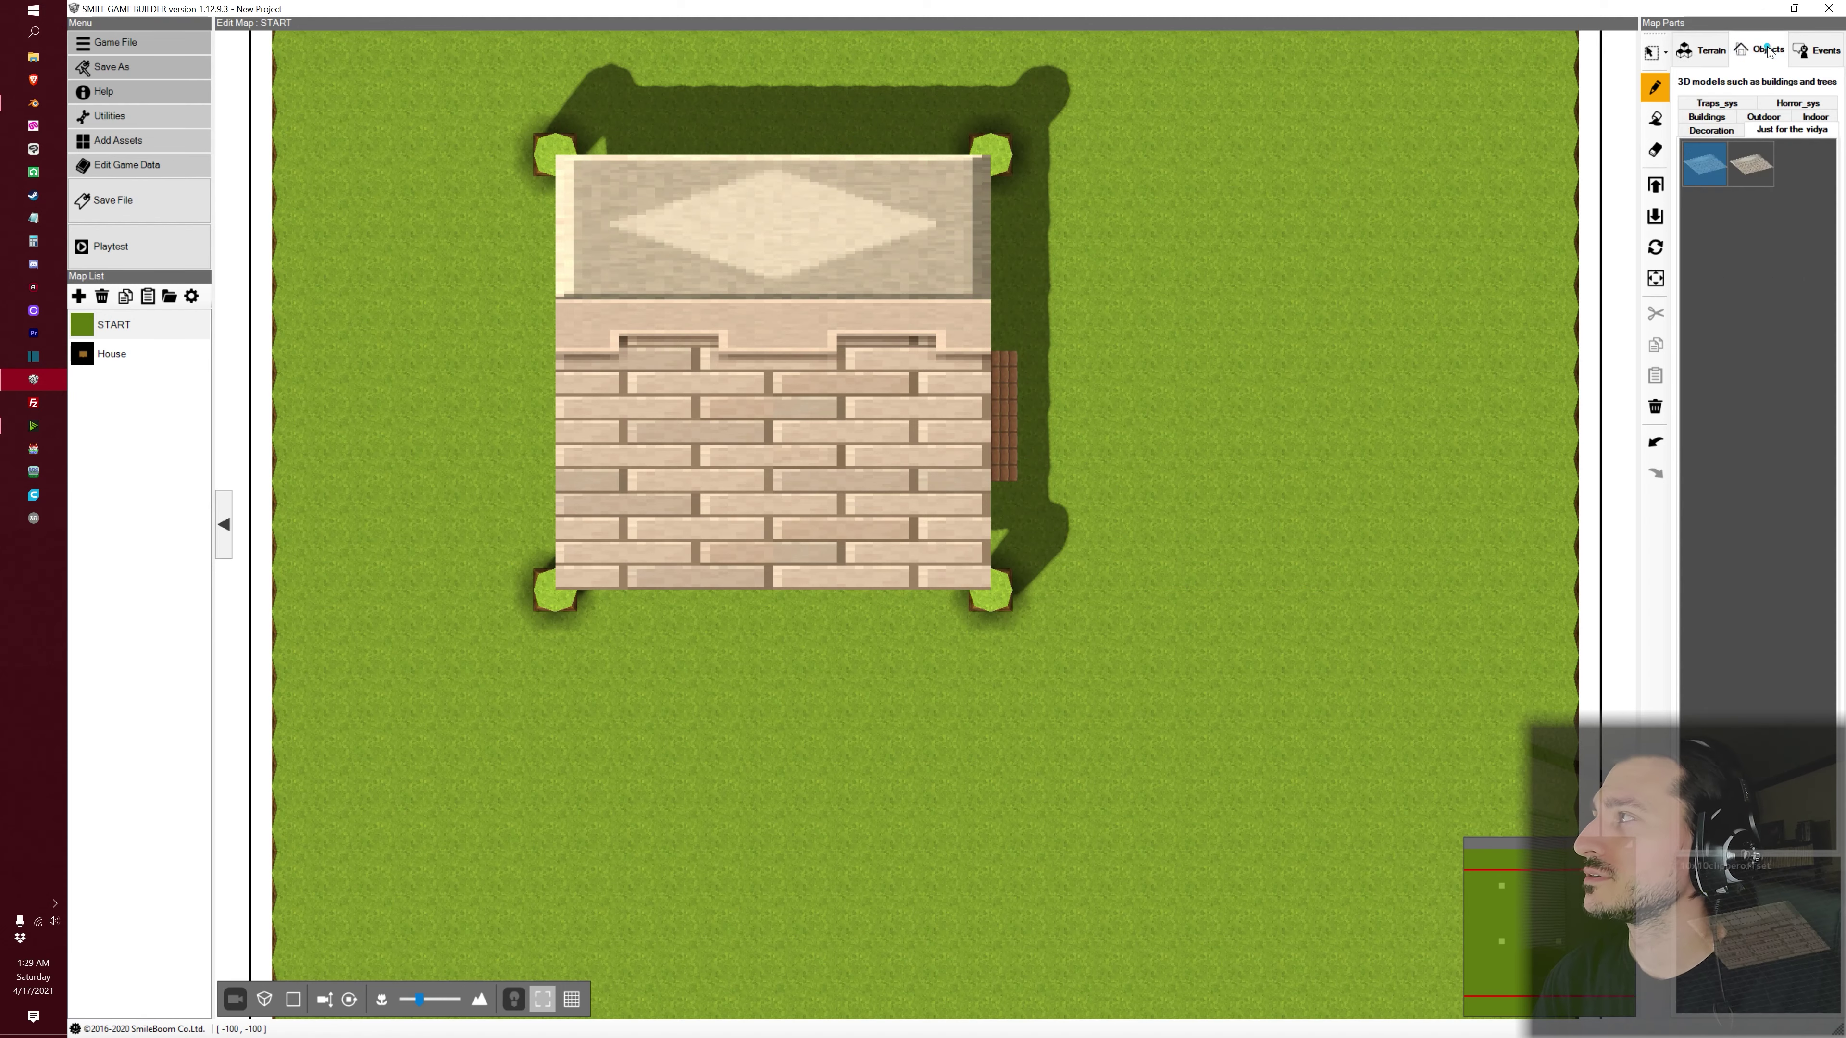
click(1750, 165)
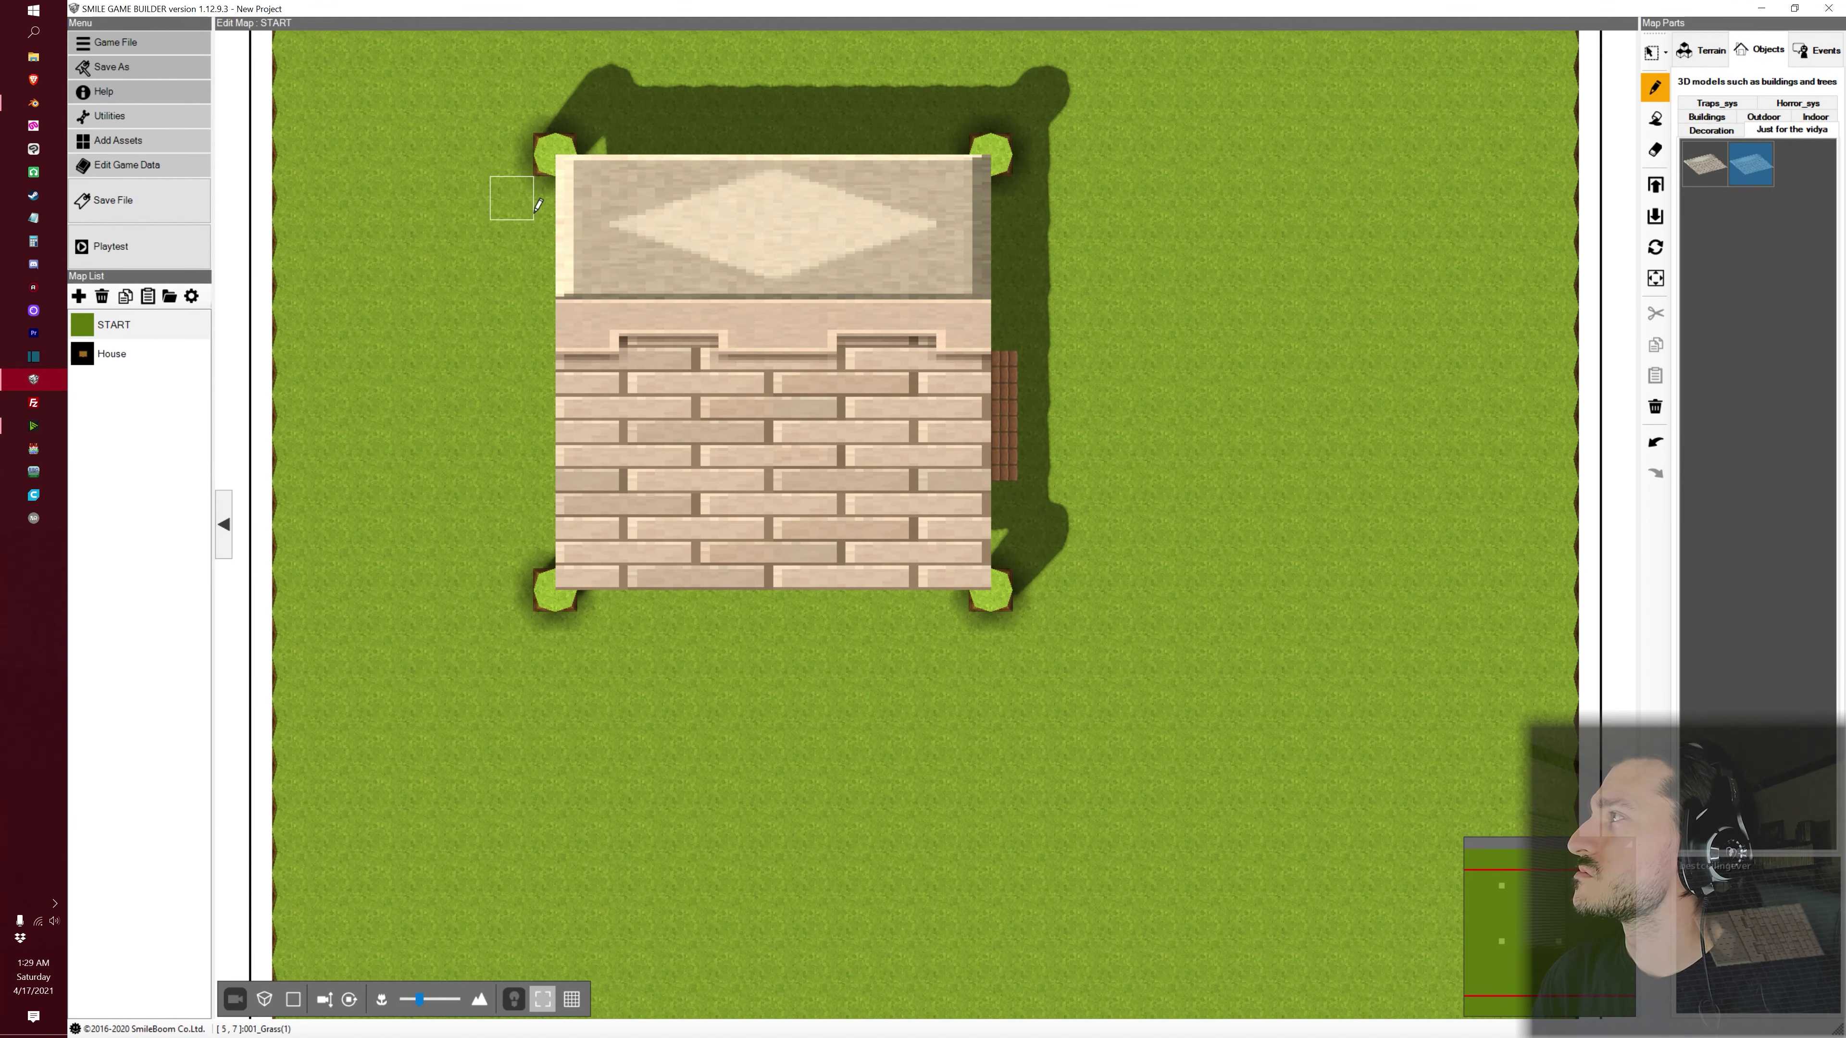
click(553, 198)
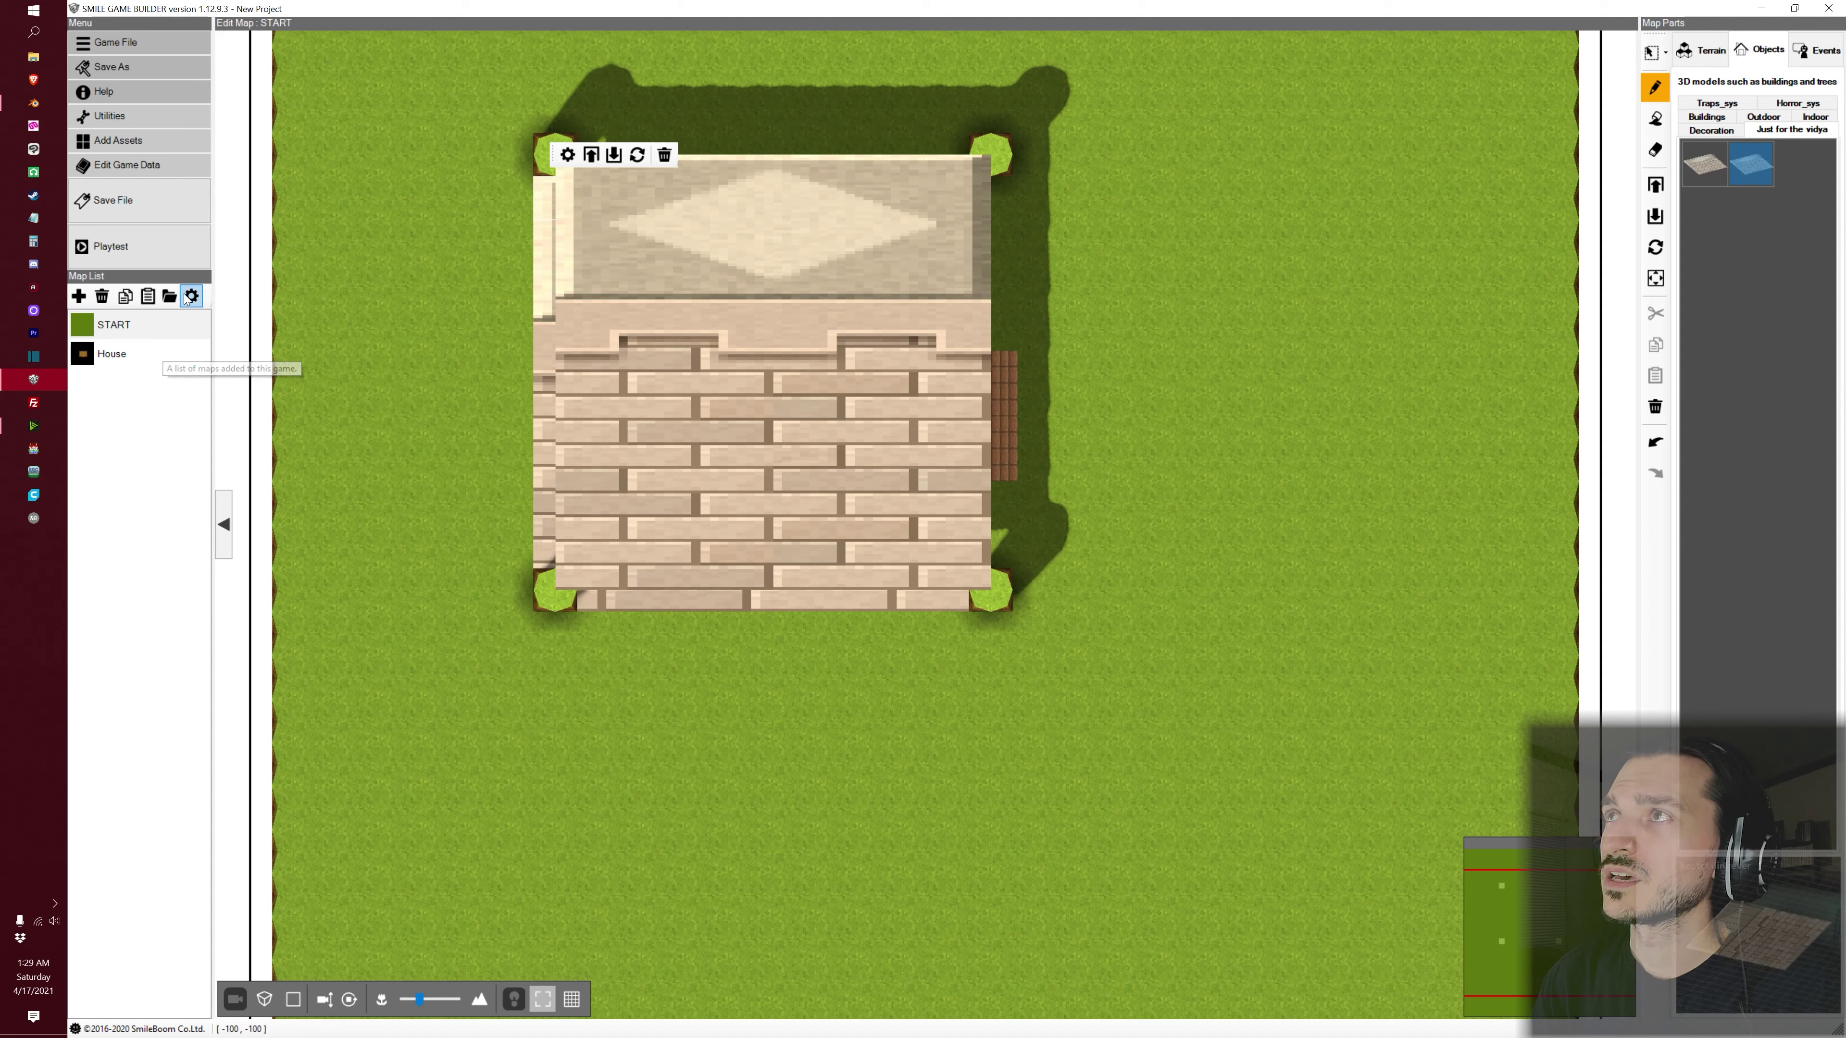
Close the playtest that starts in the House map and set the player's start position on the grass west of the pillars
click(132, 254)
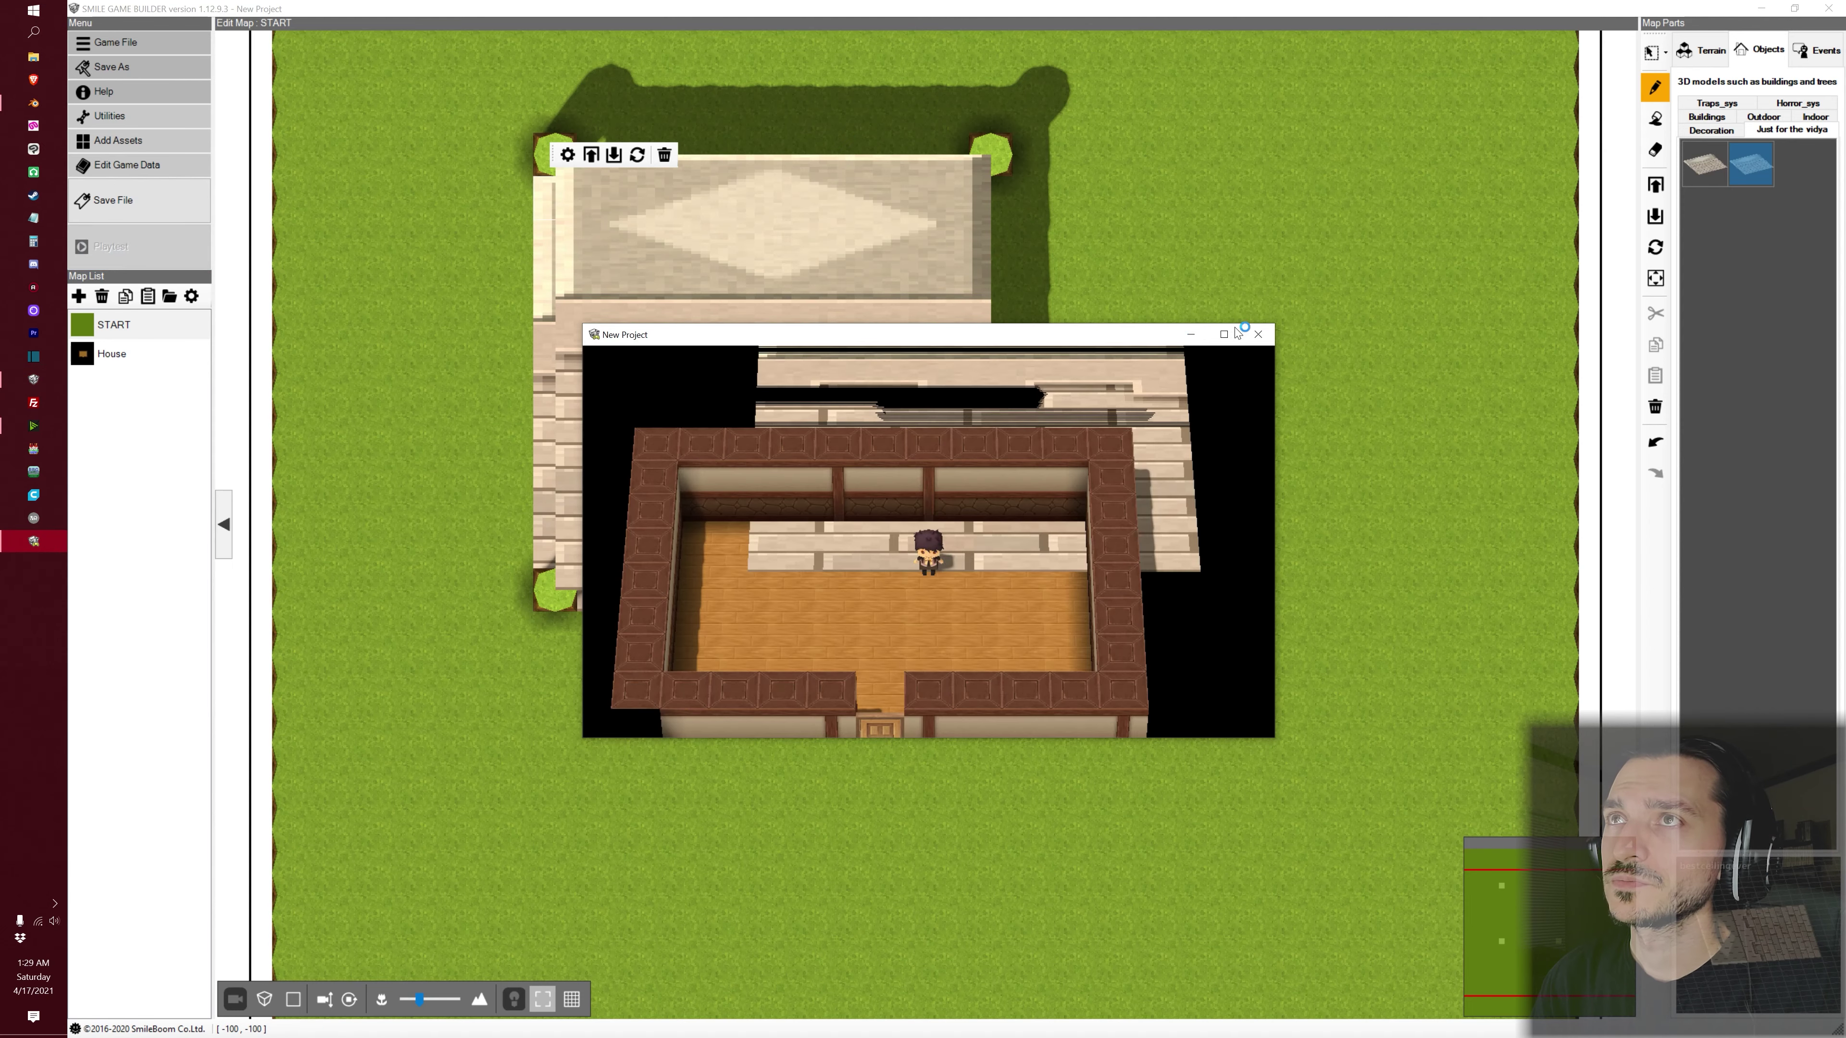
click(1254, 332)
right_click(459, 411)
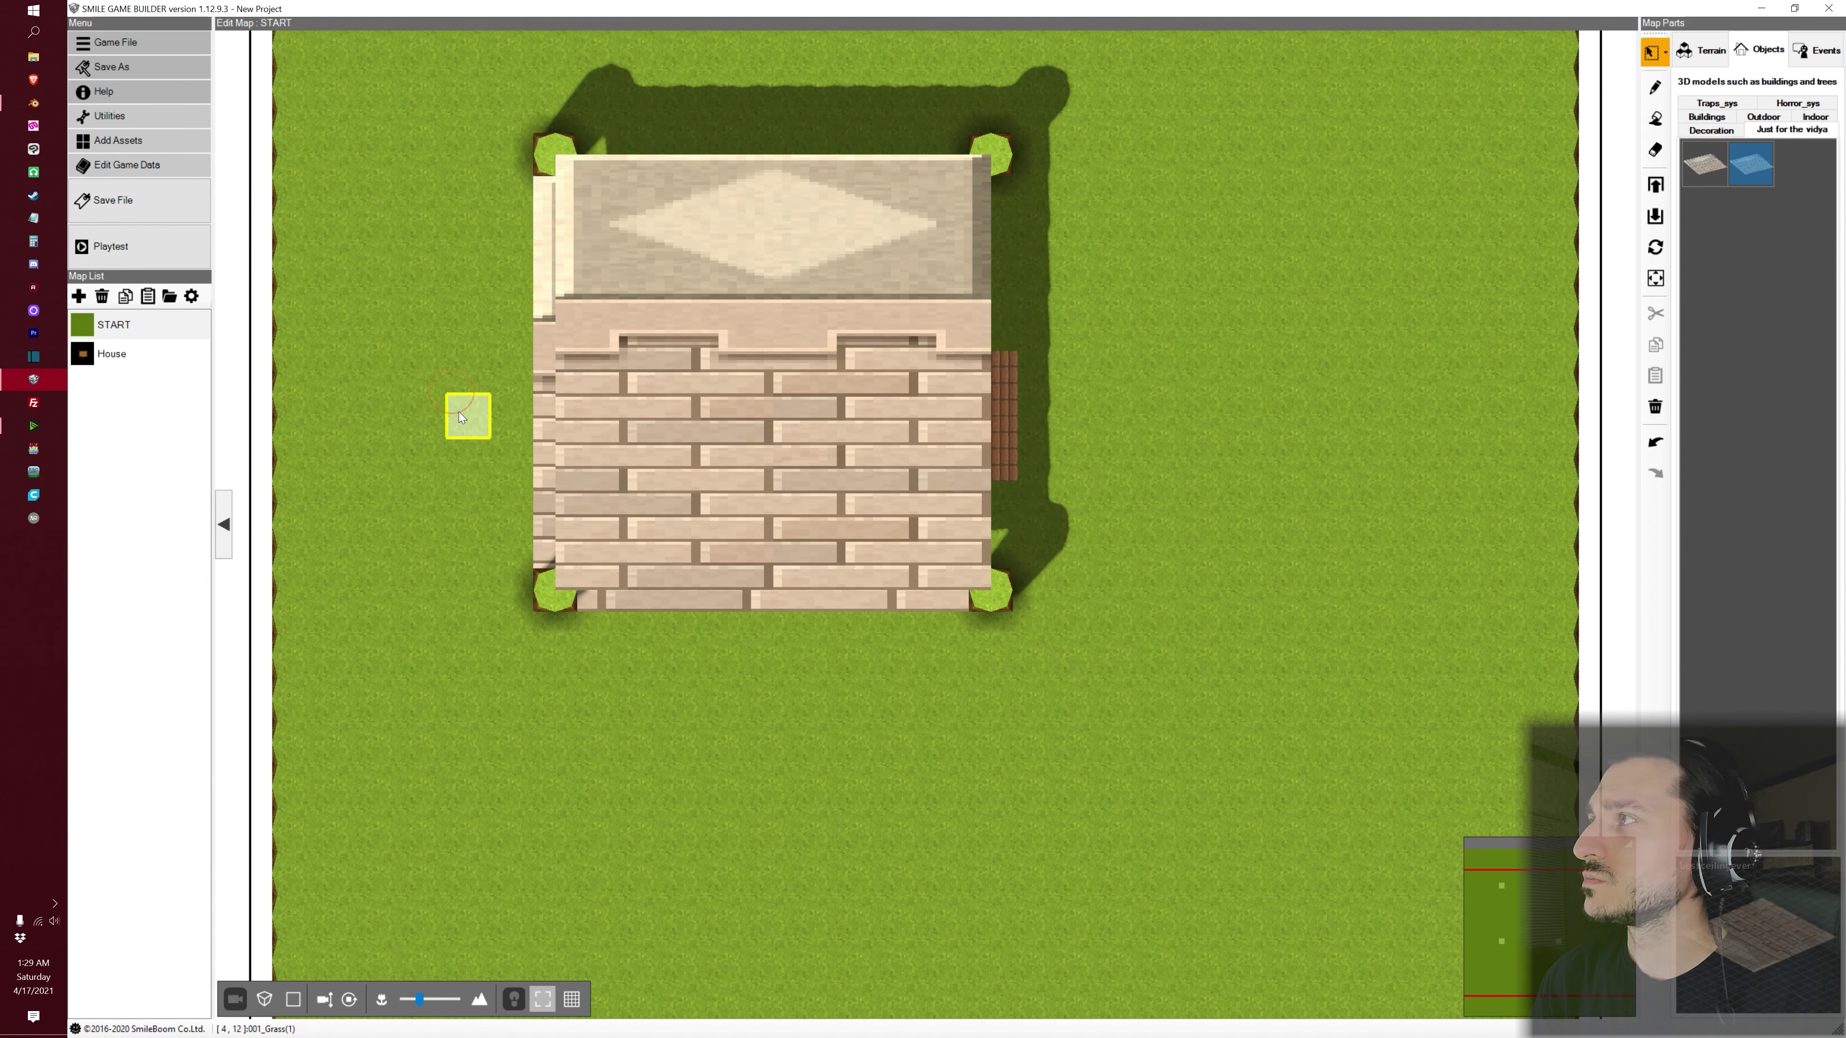
click(531, 524)
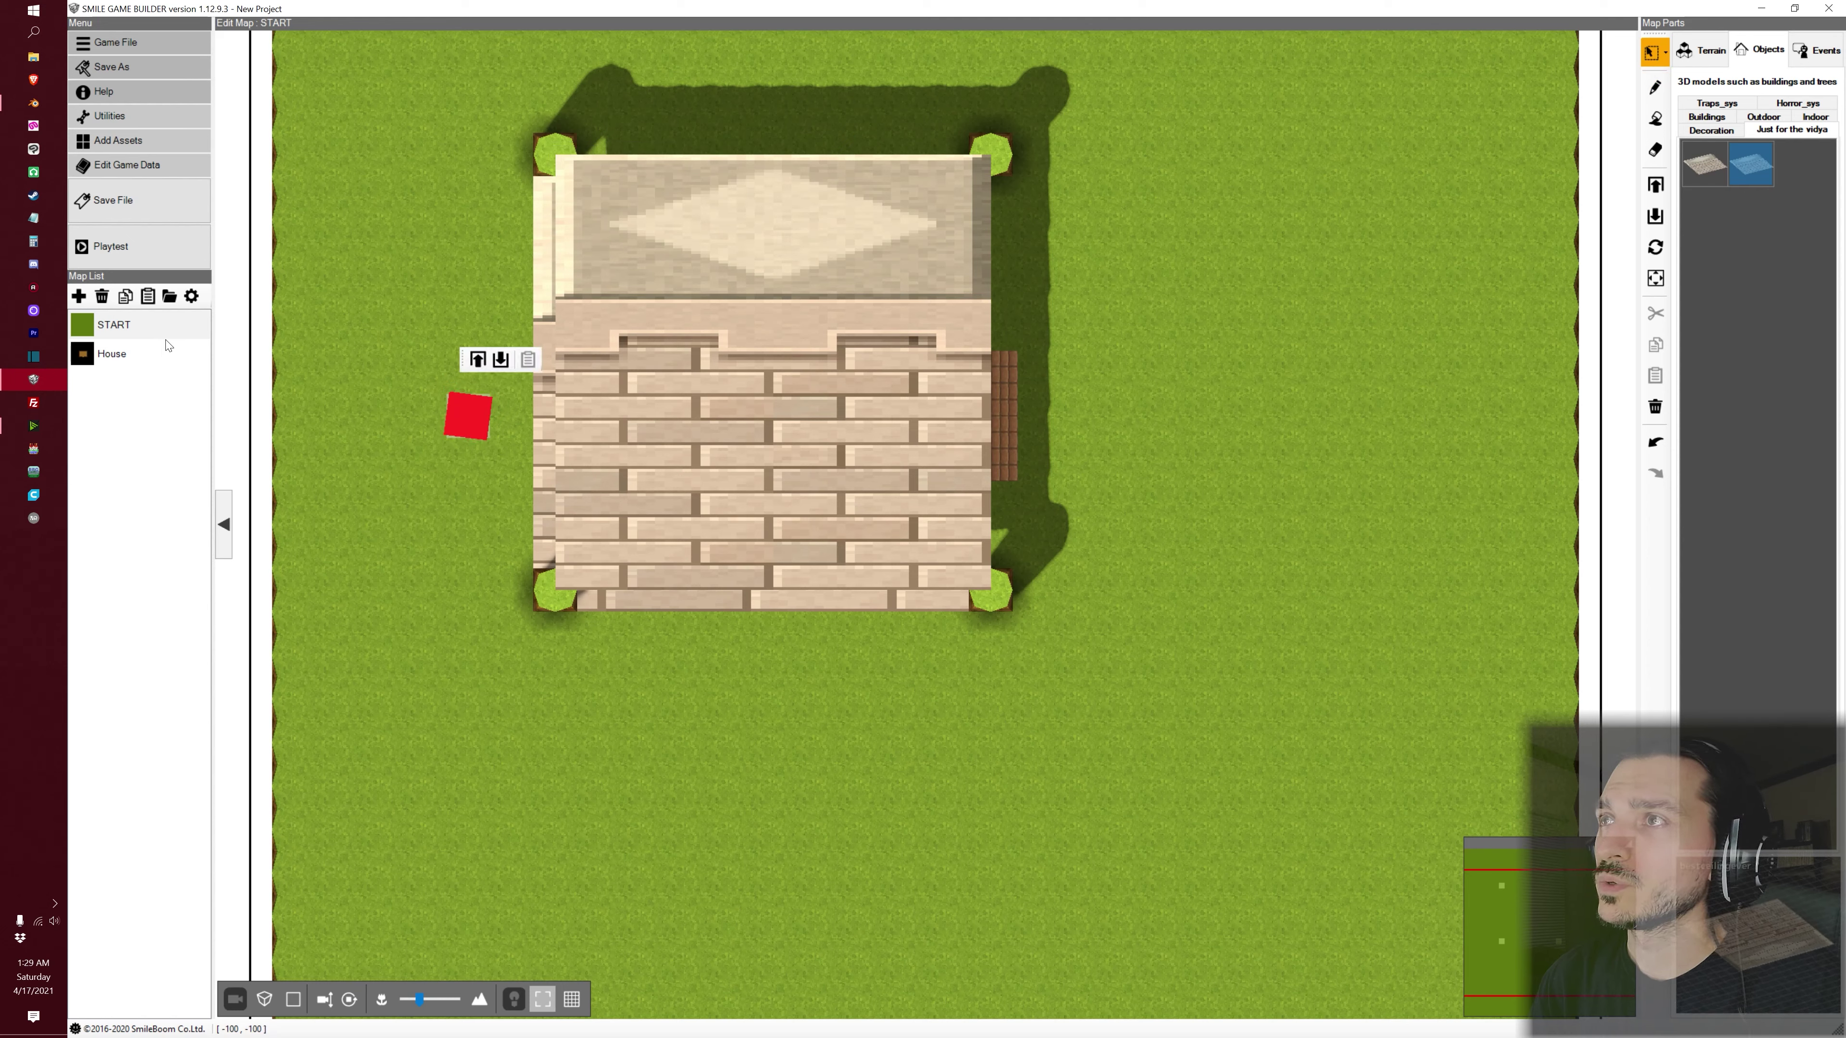
Playtest the START map and walk around the pillar bases to inspect how the ground-level plane lines up with the tiles
click(148, 261)
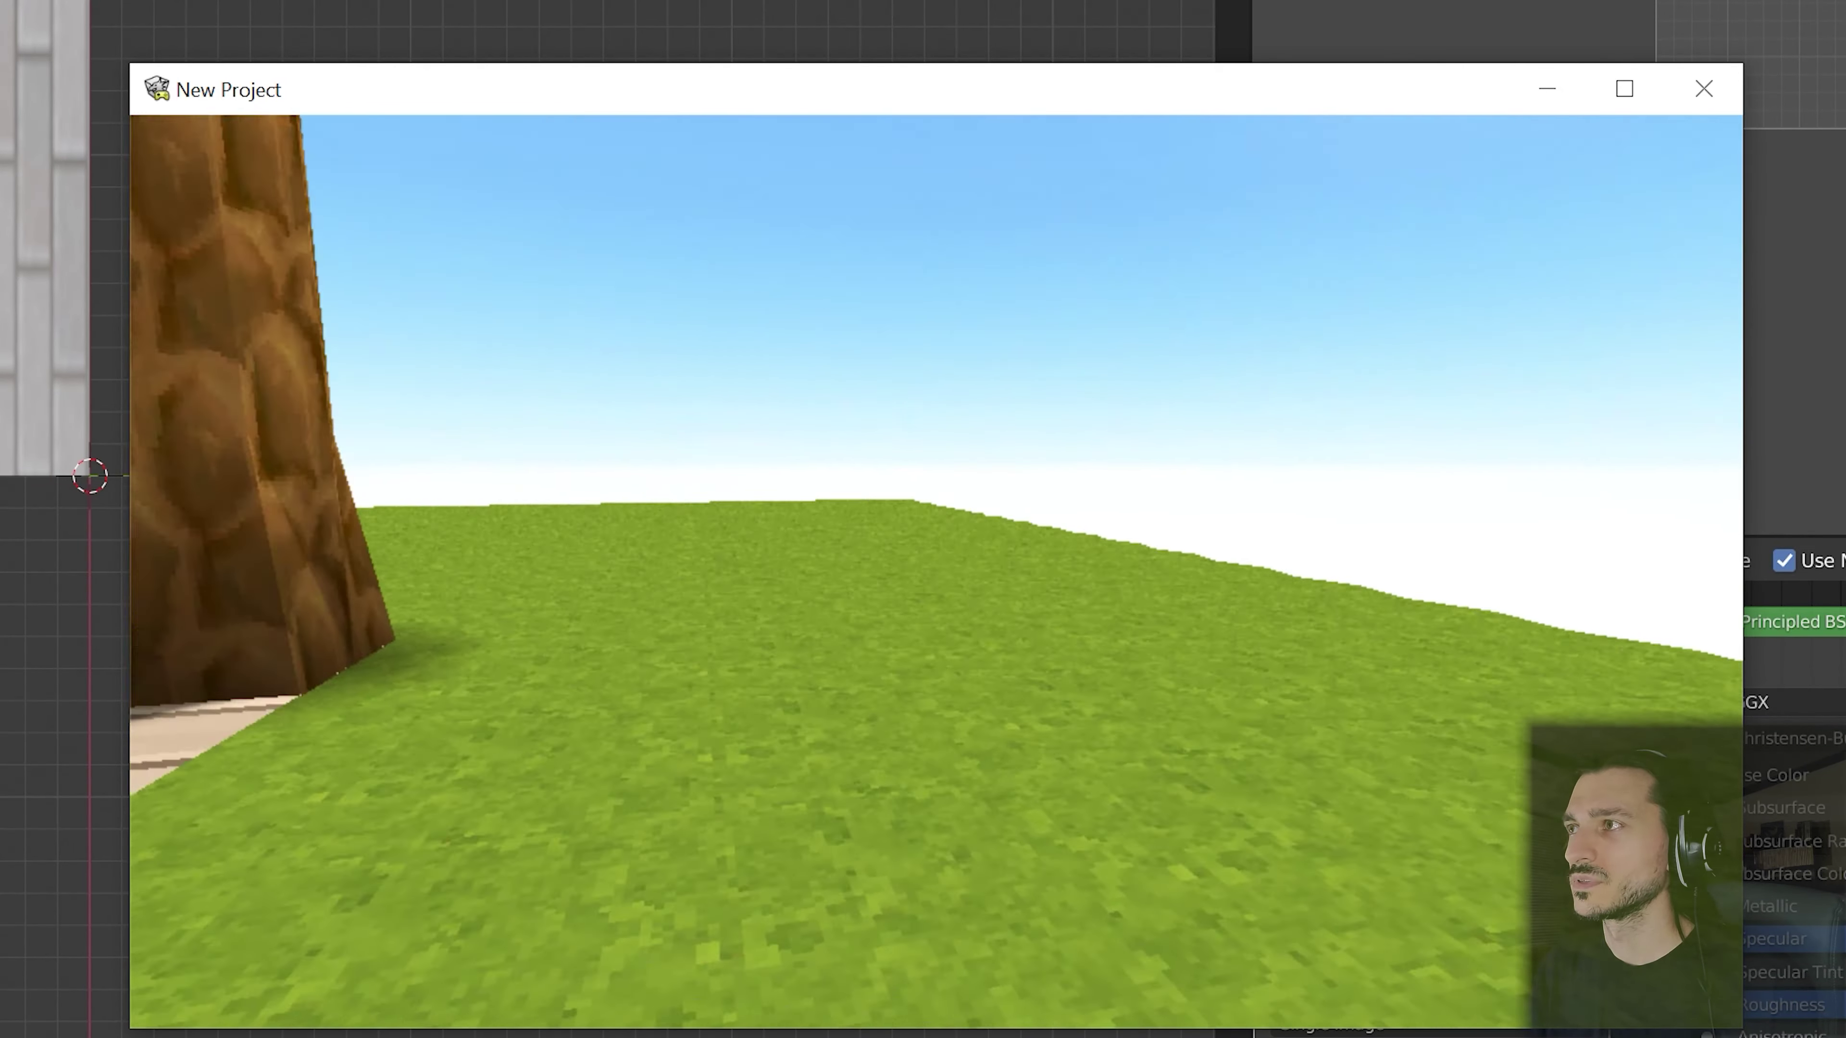
key(w)
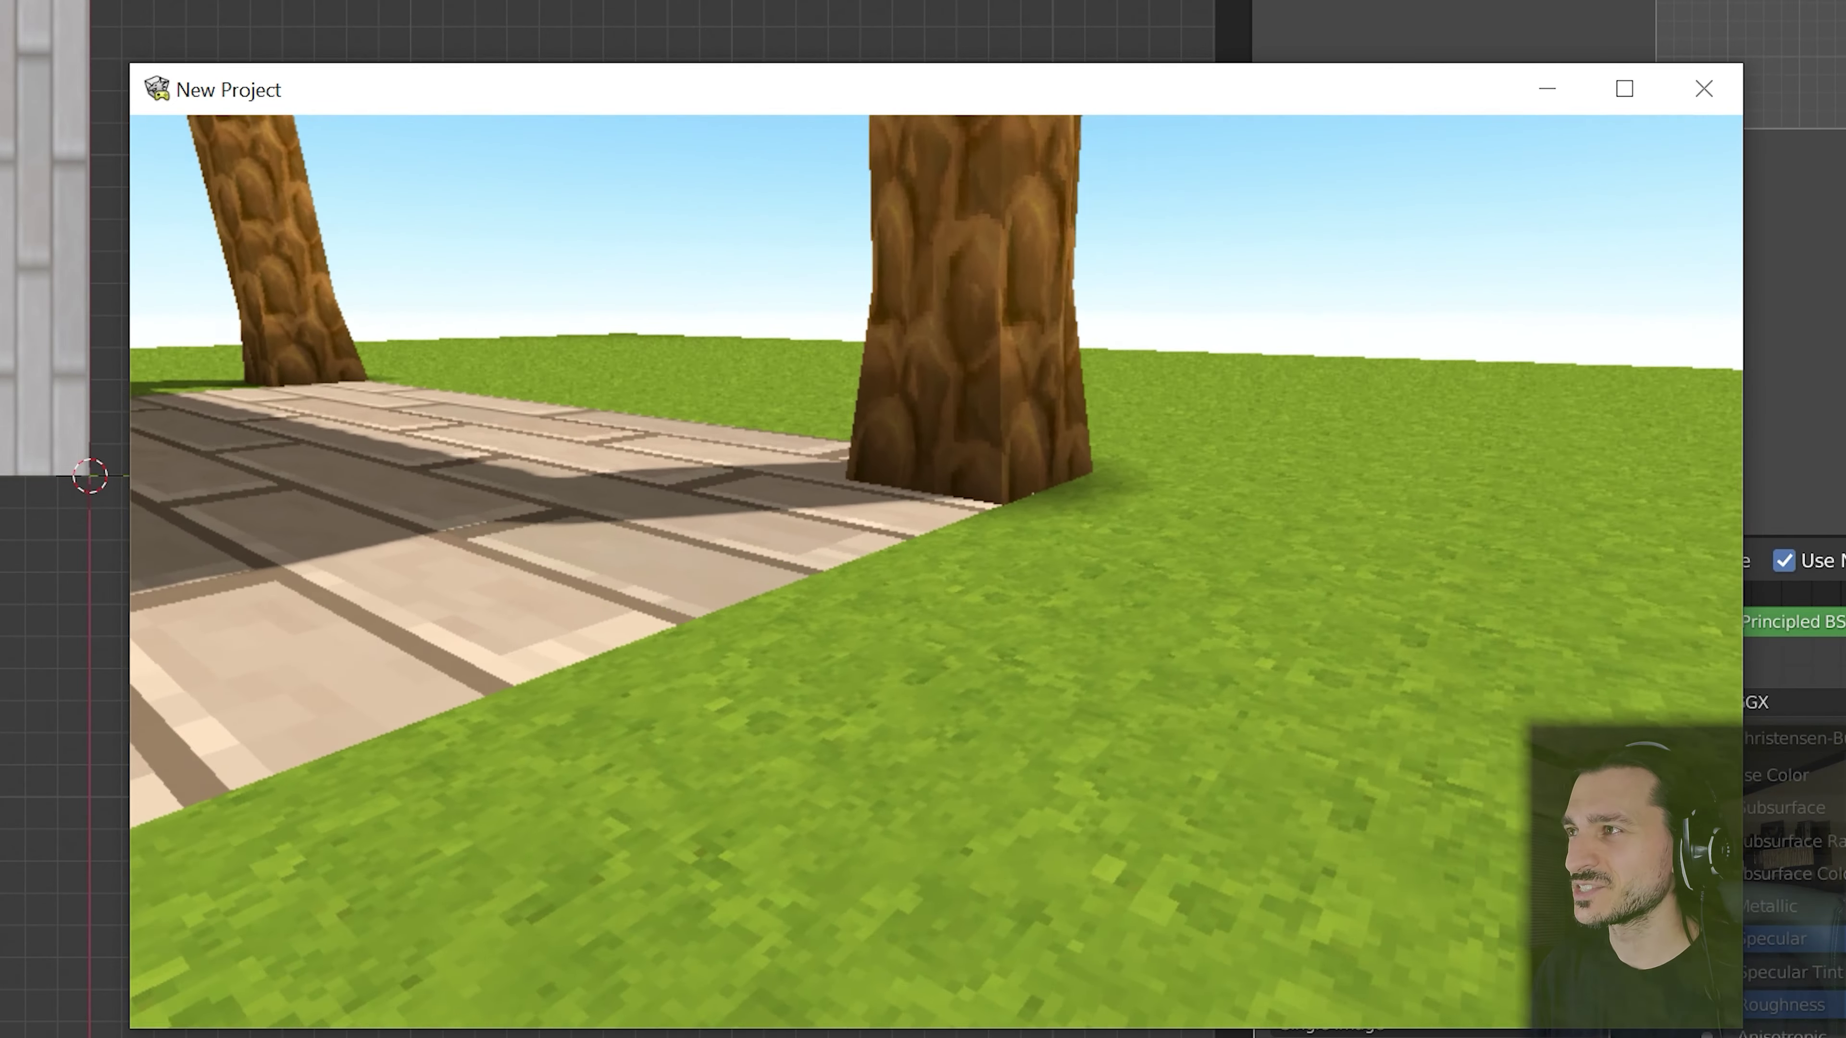
key(a)
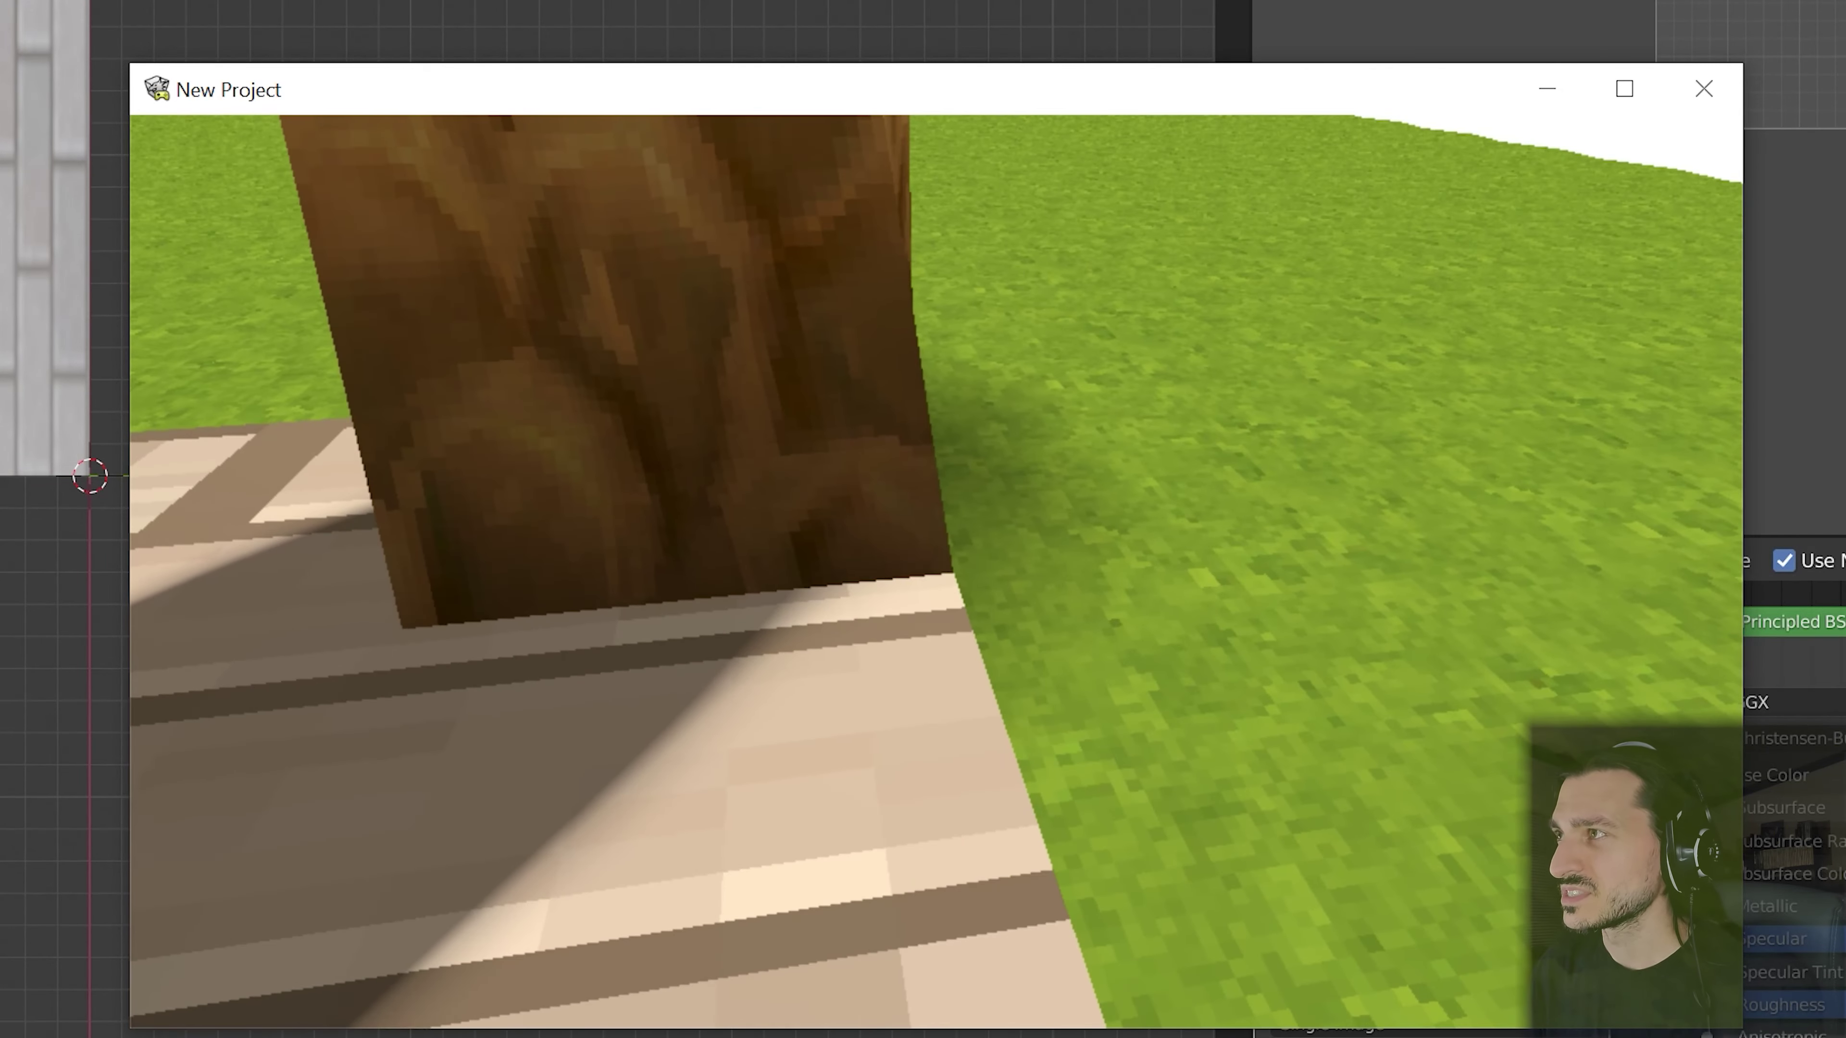
key(a)
key(d)
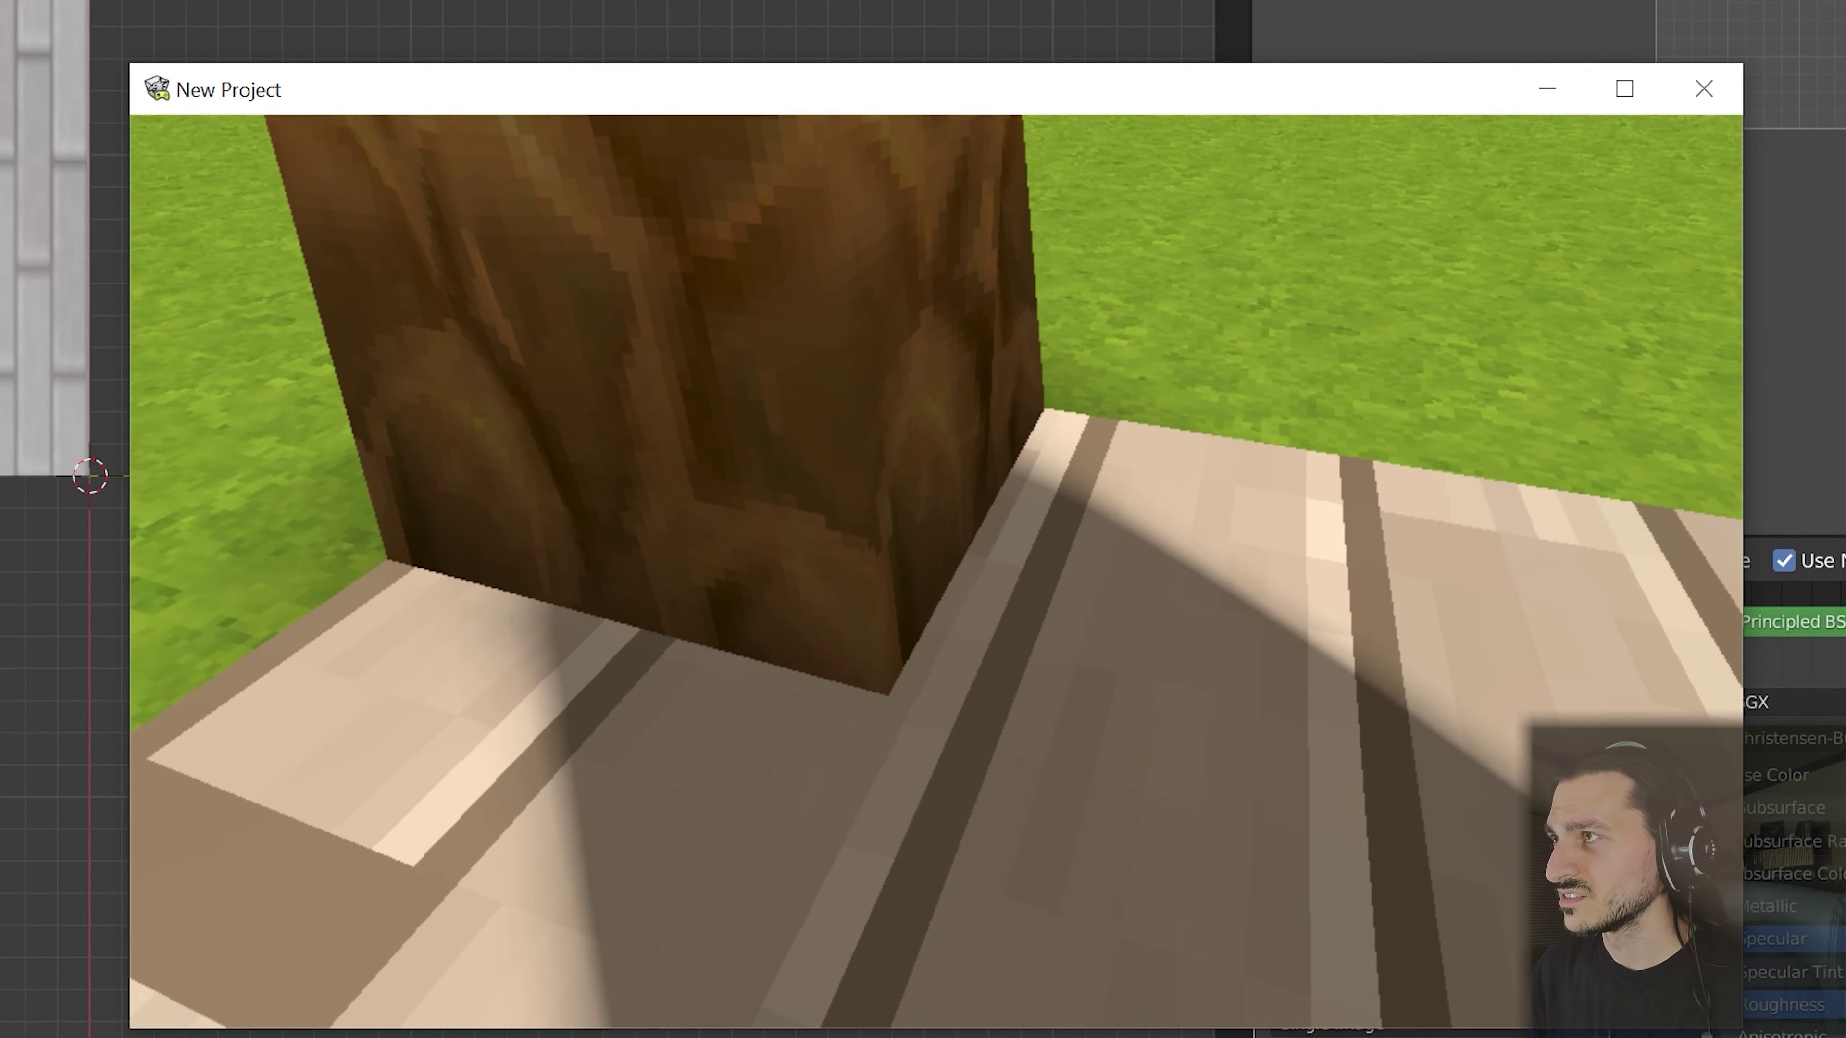
key(d)
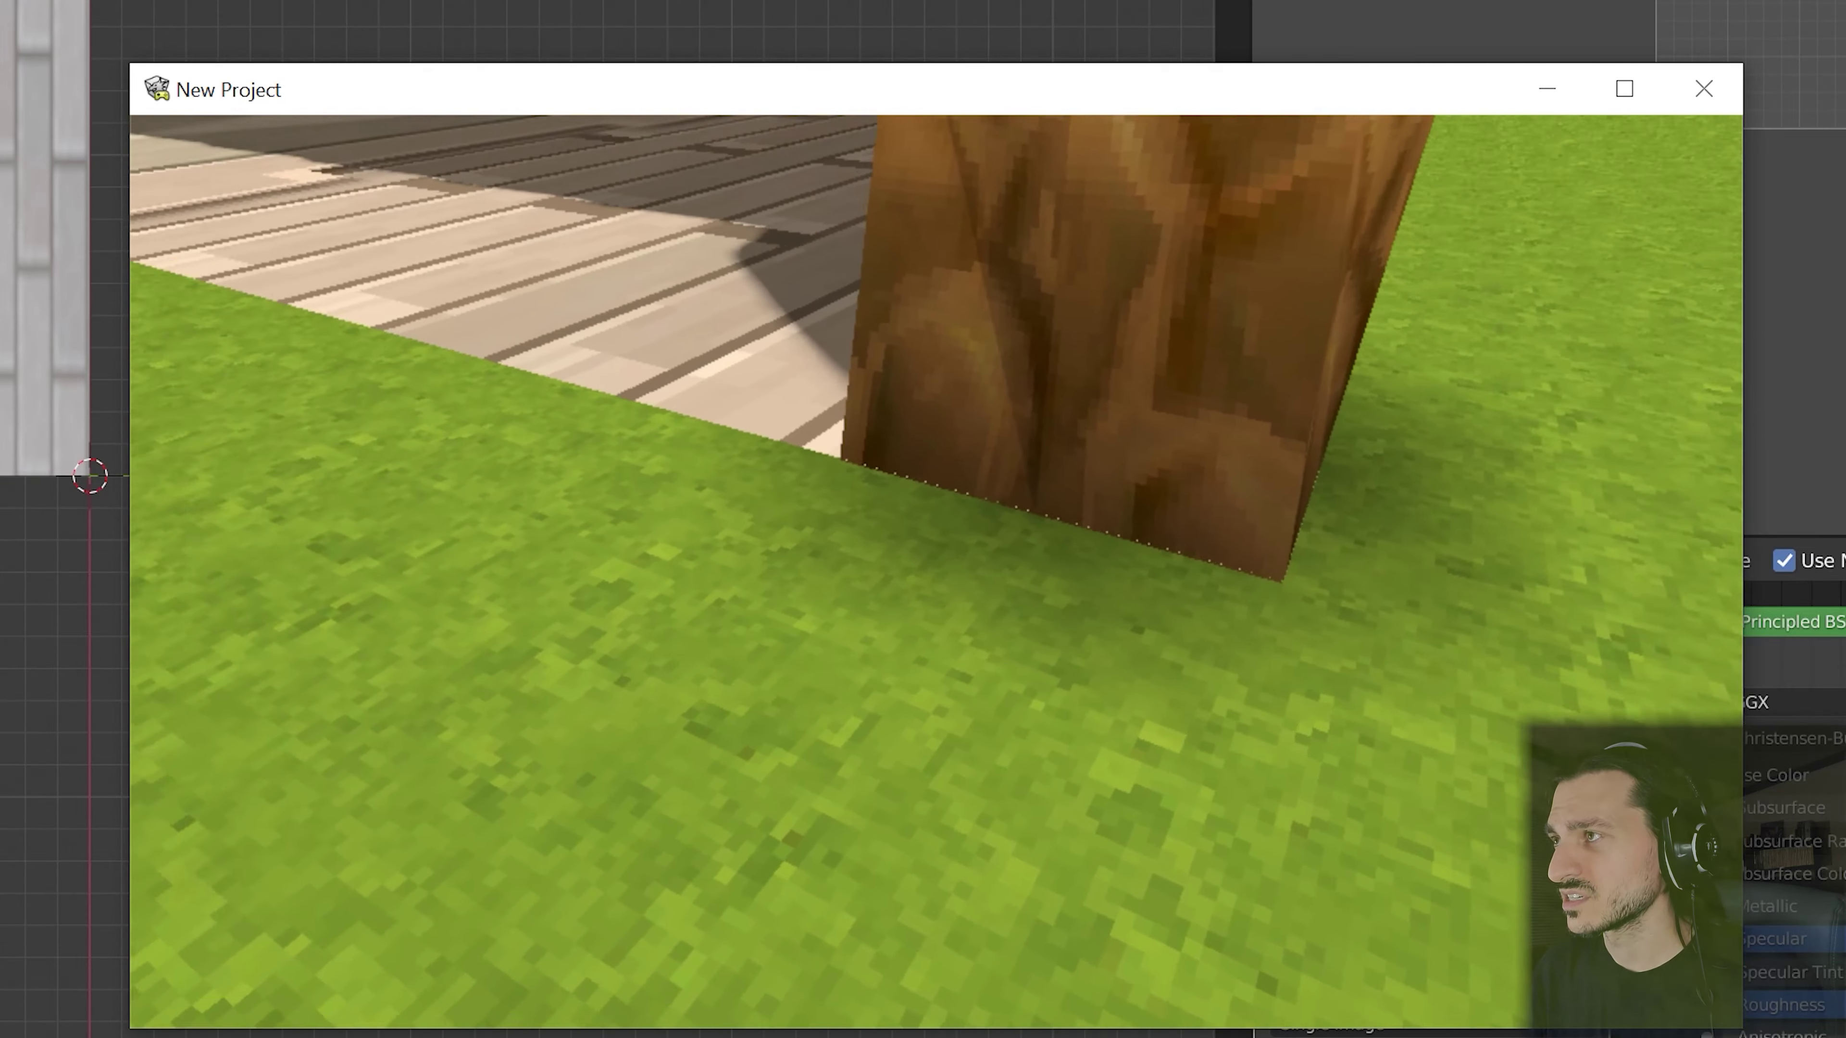
key(d)
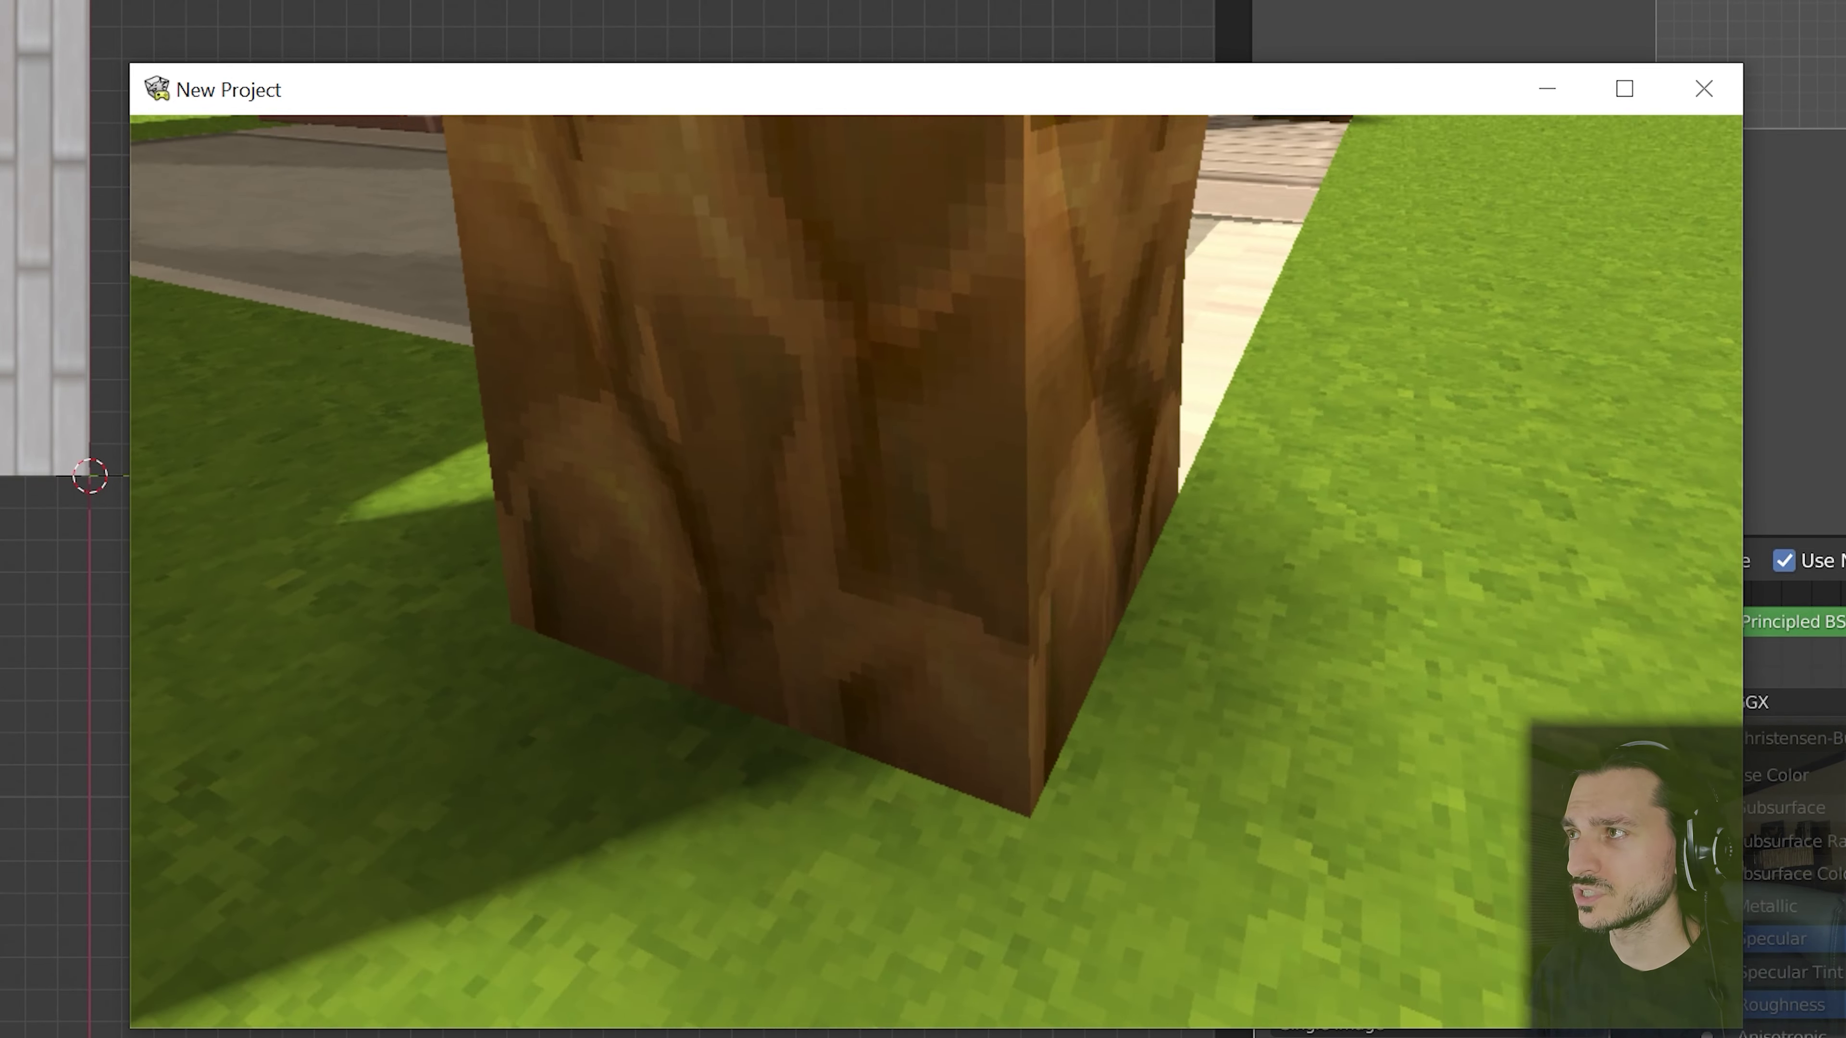
key(d)
key(w)
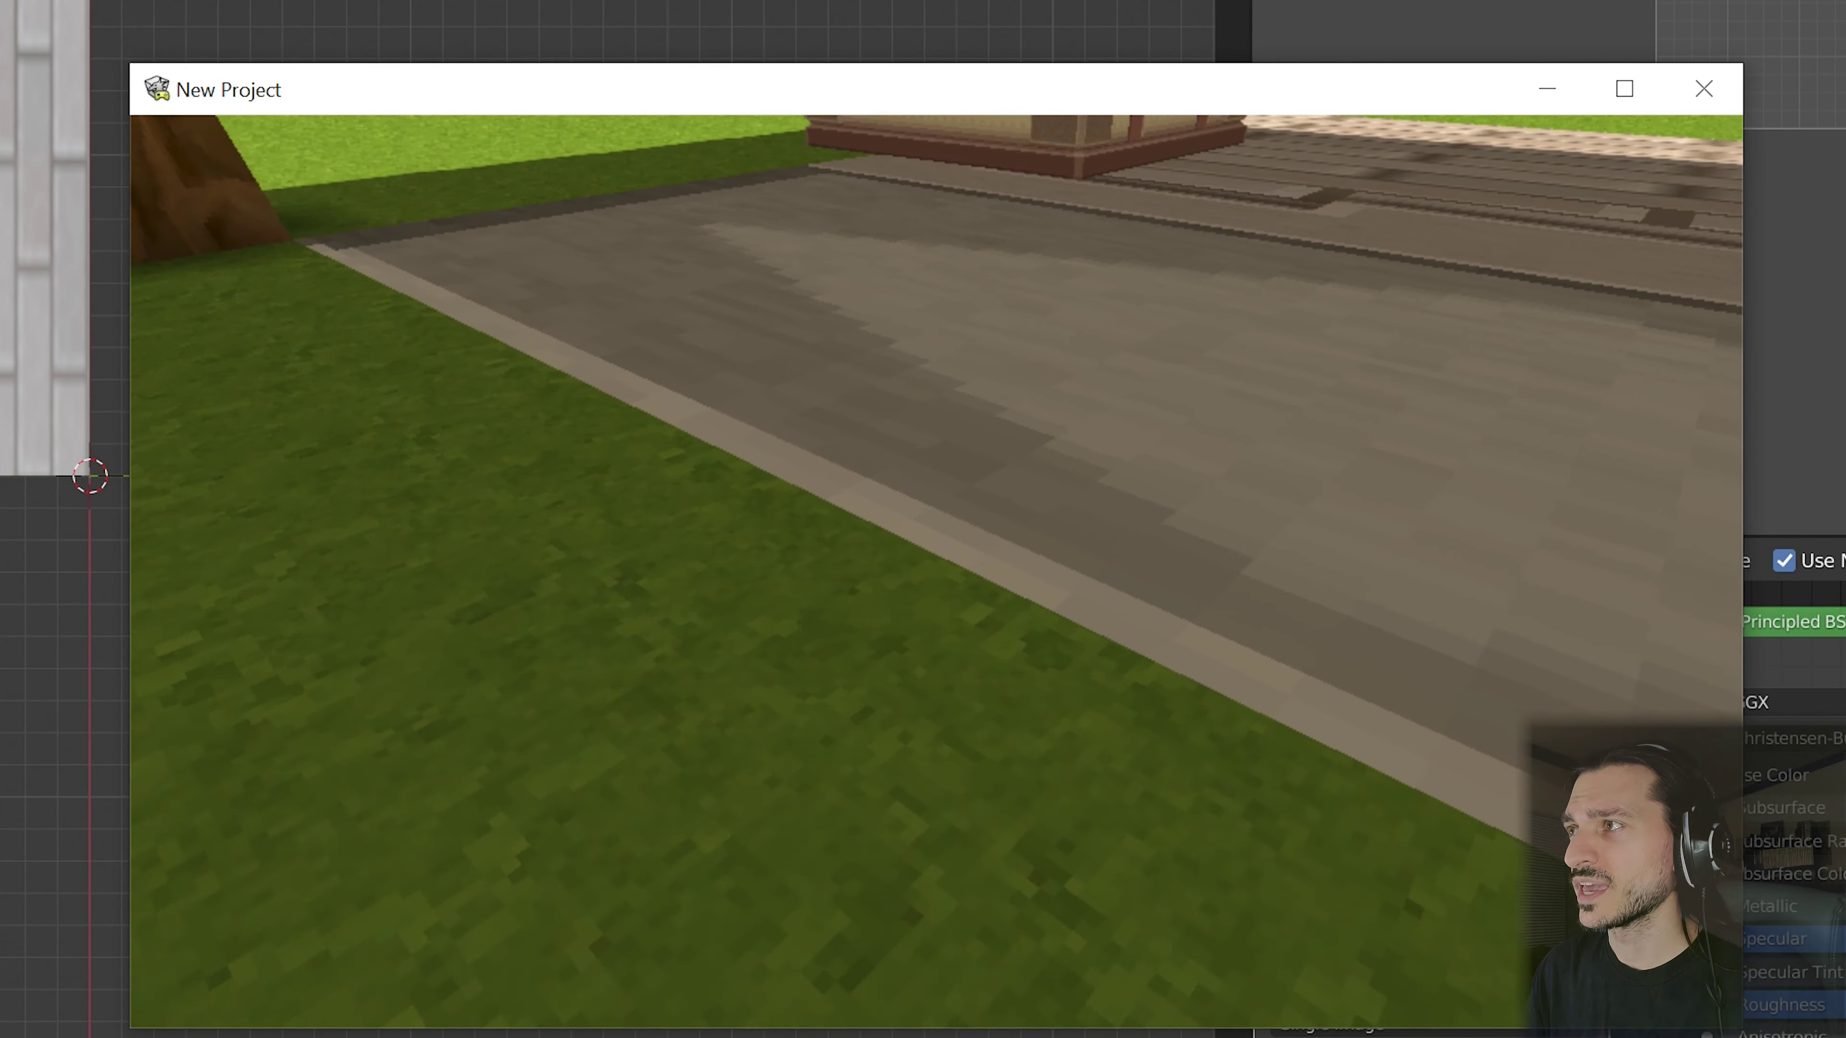
key(w)
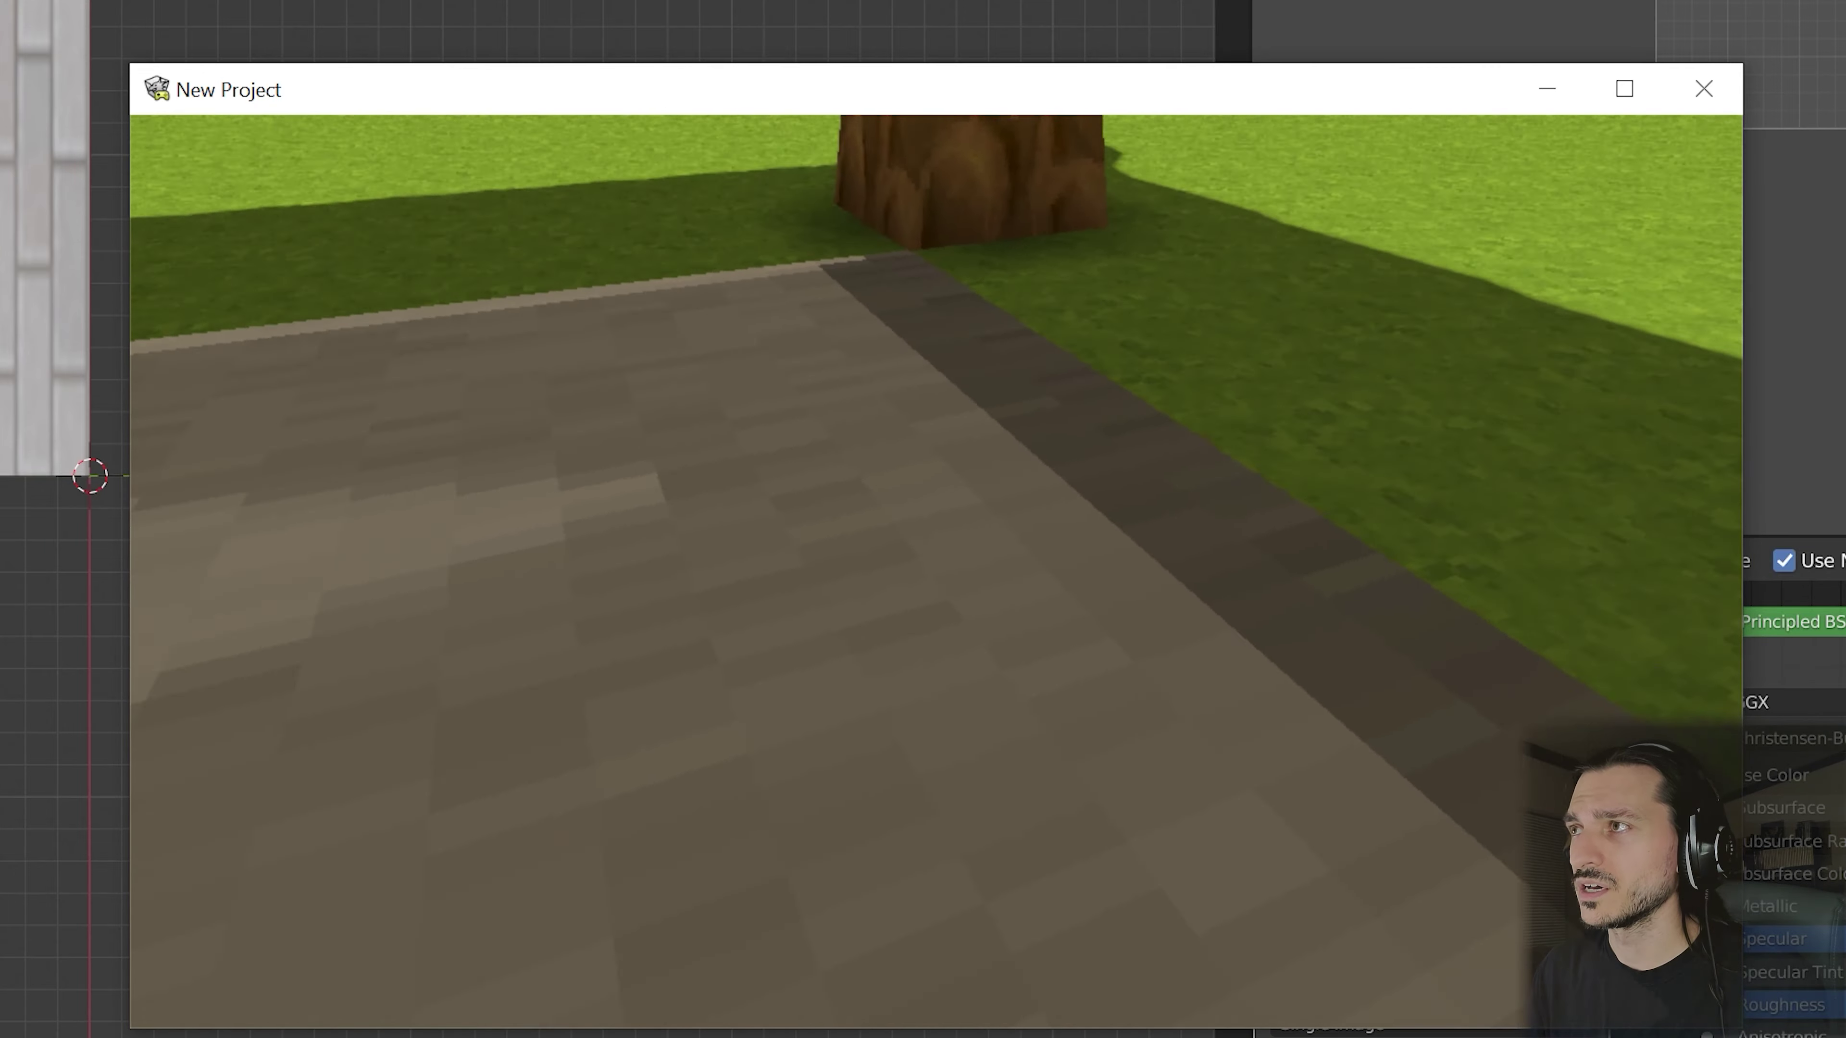
Walk around the house beneath the raised ceiling to examine its underside and corner alignment, and end the playtest
key(d)
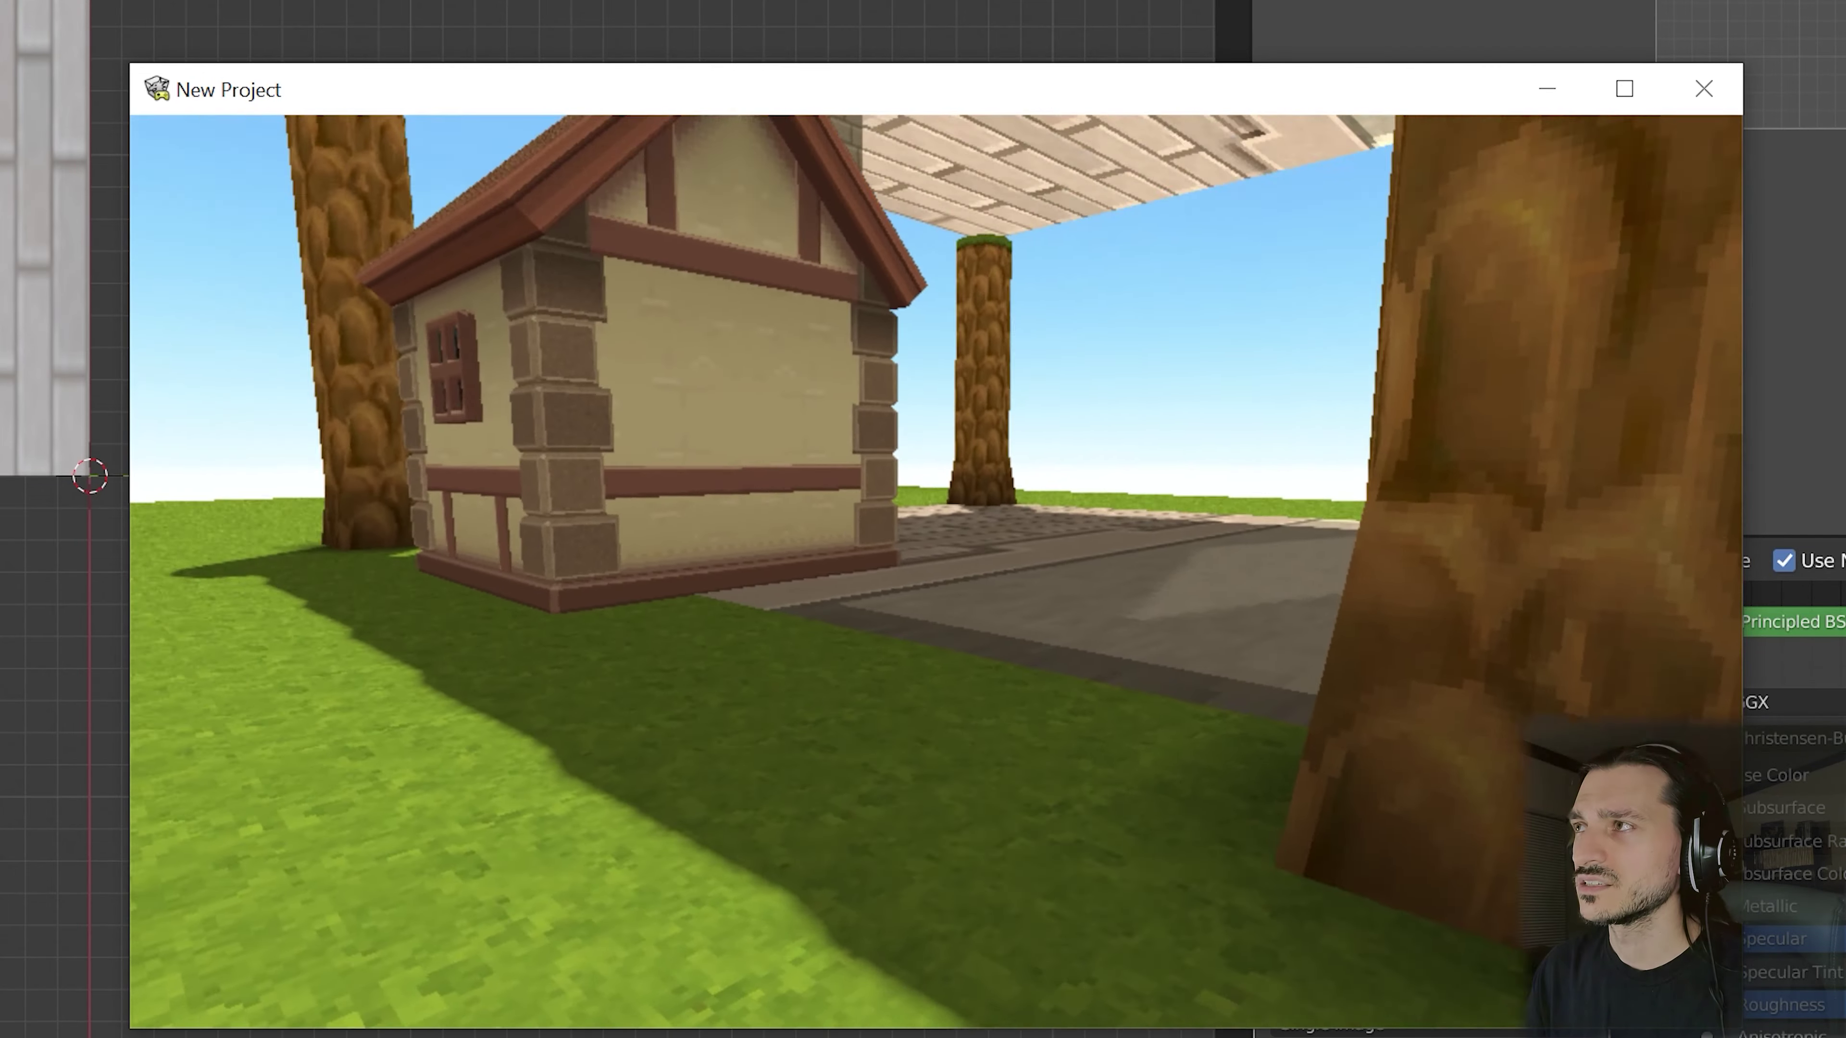
key(w)
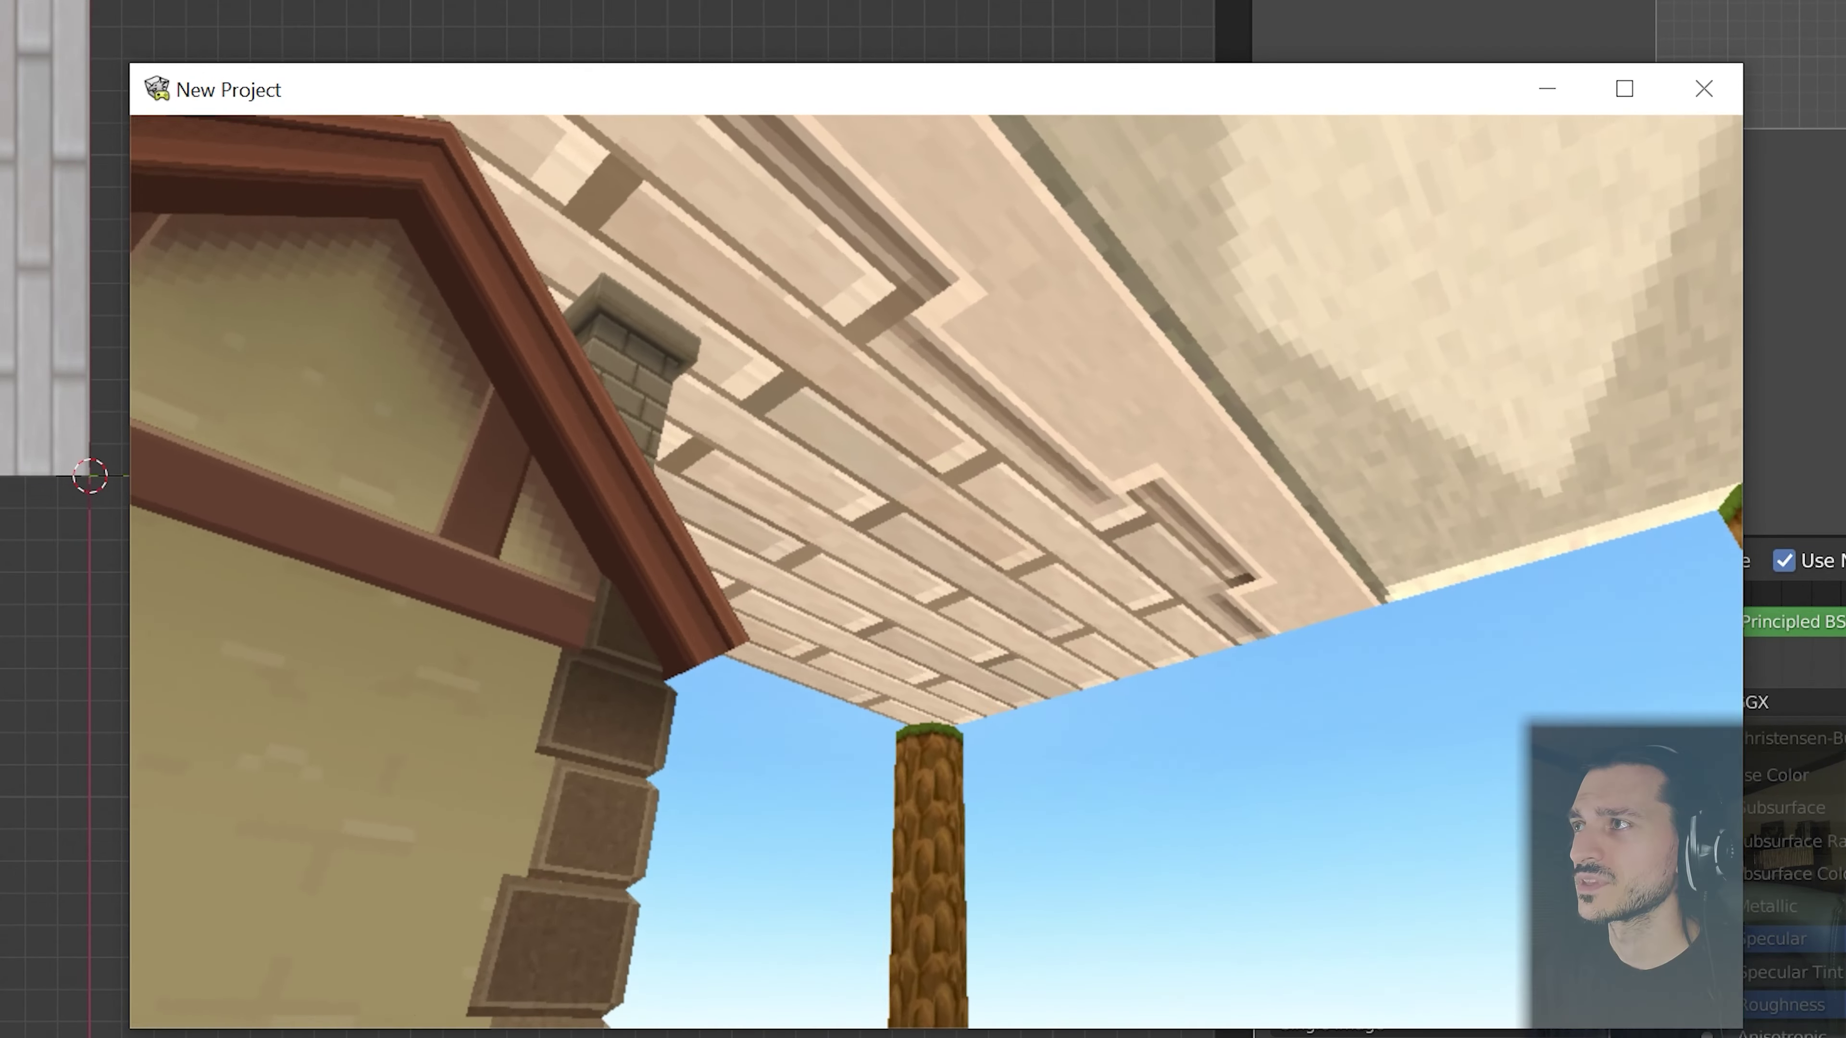
key(s)
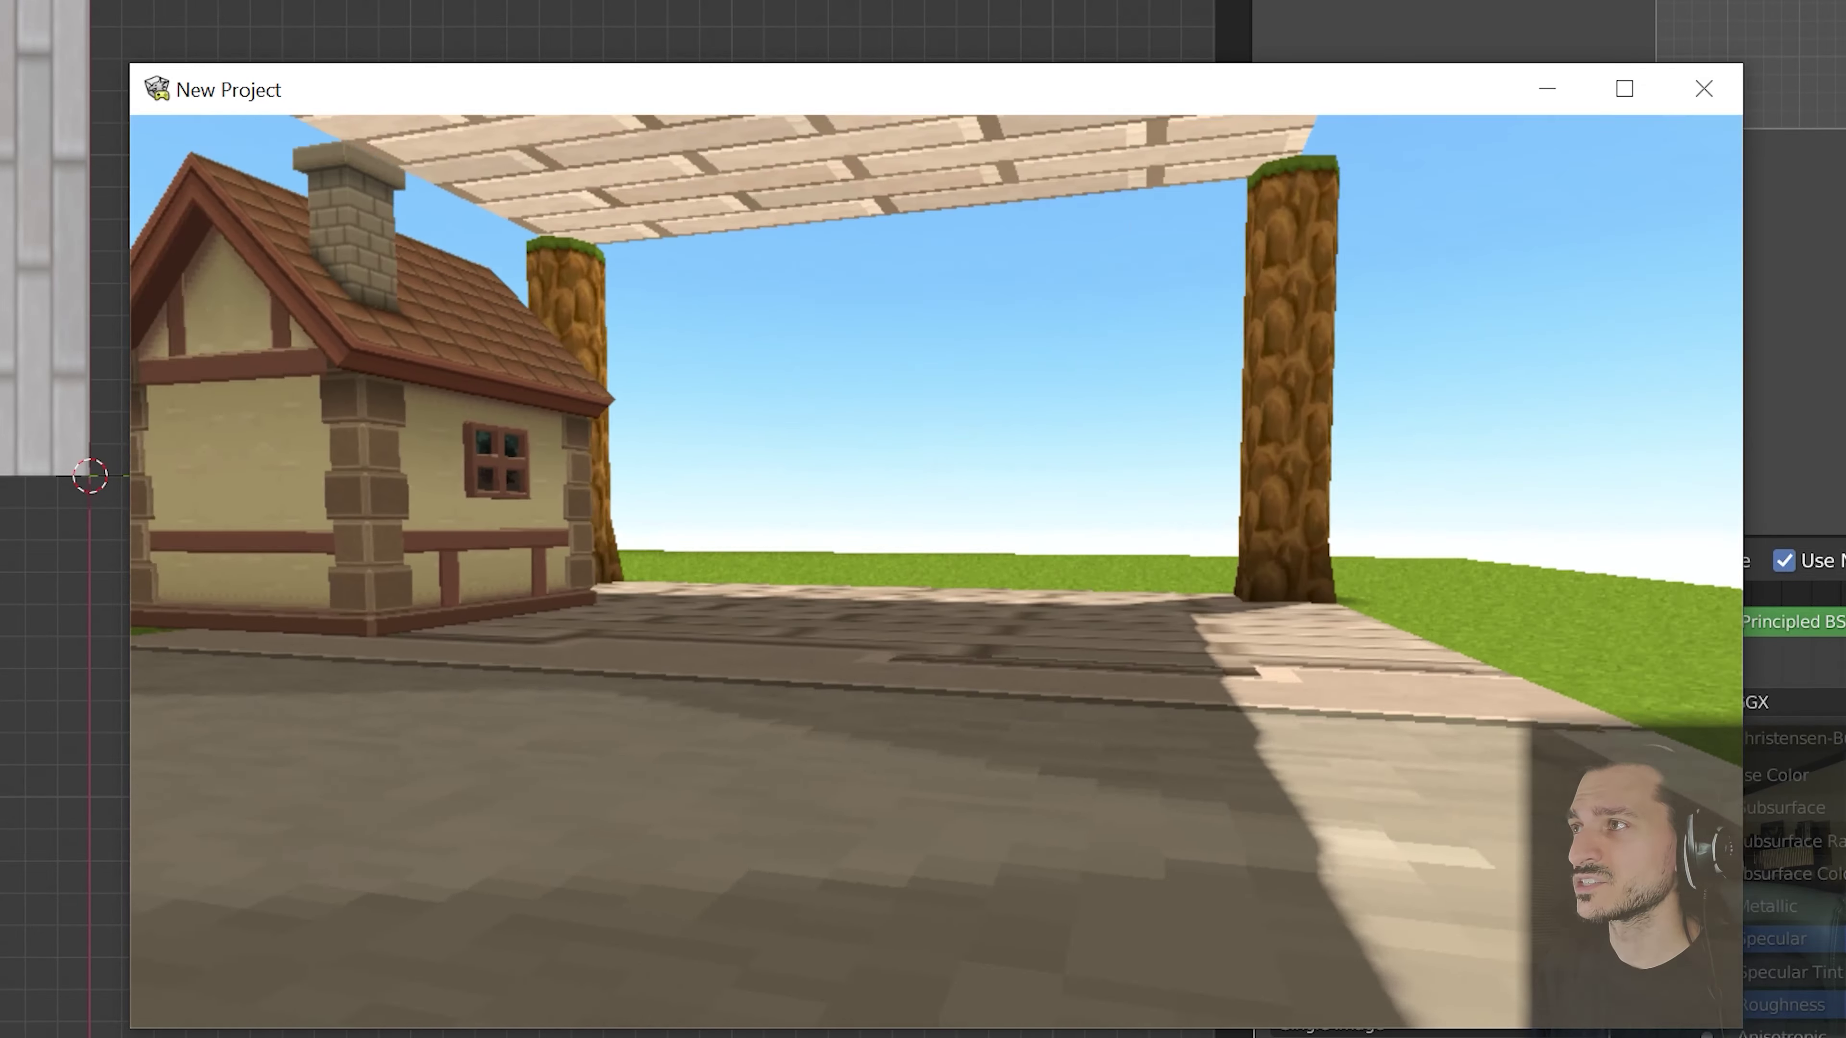
key(w)
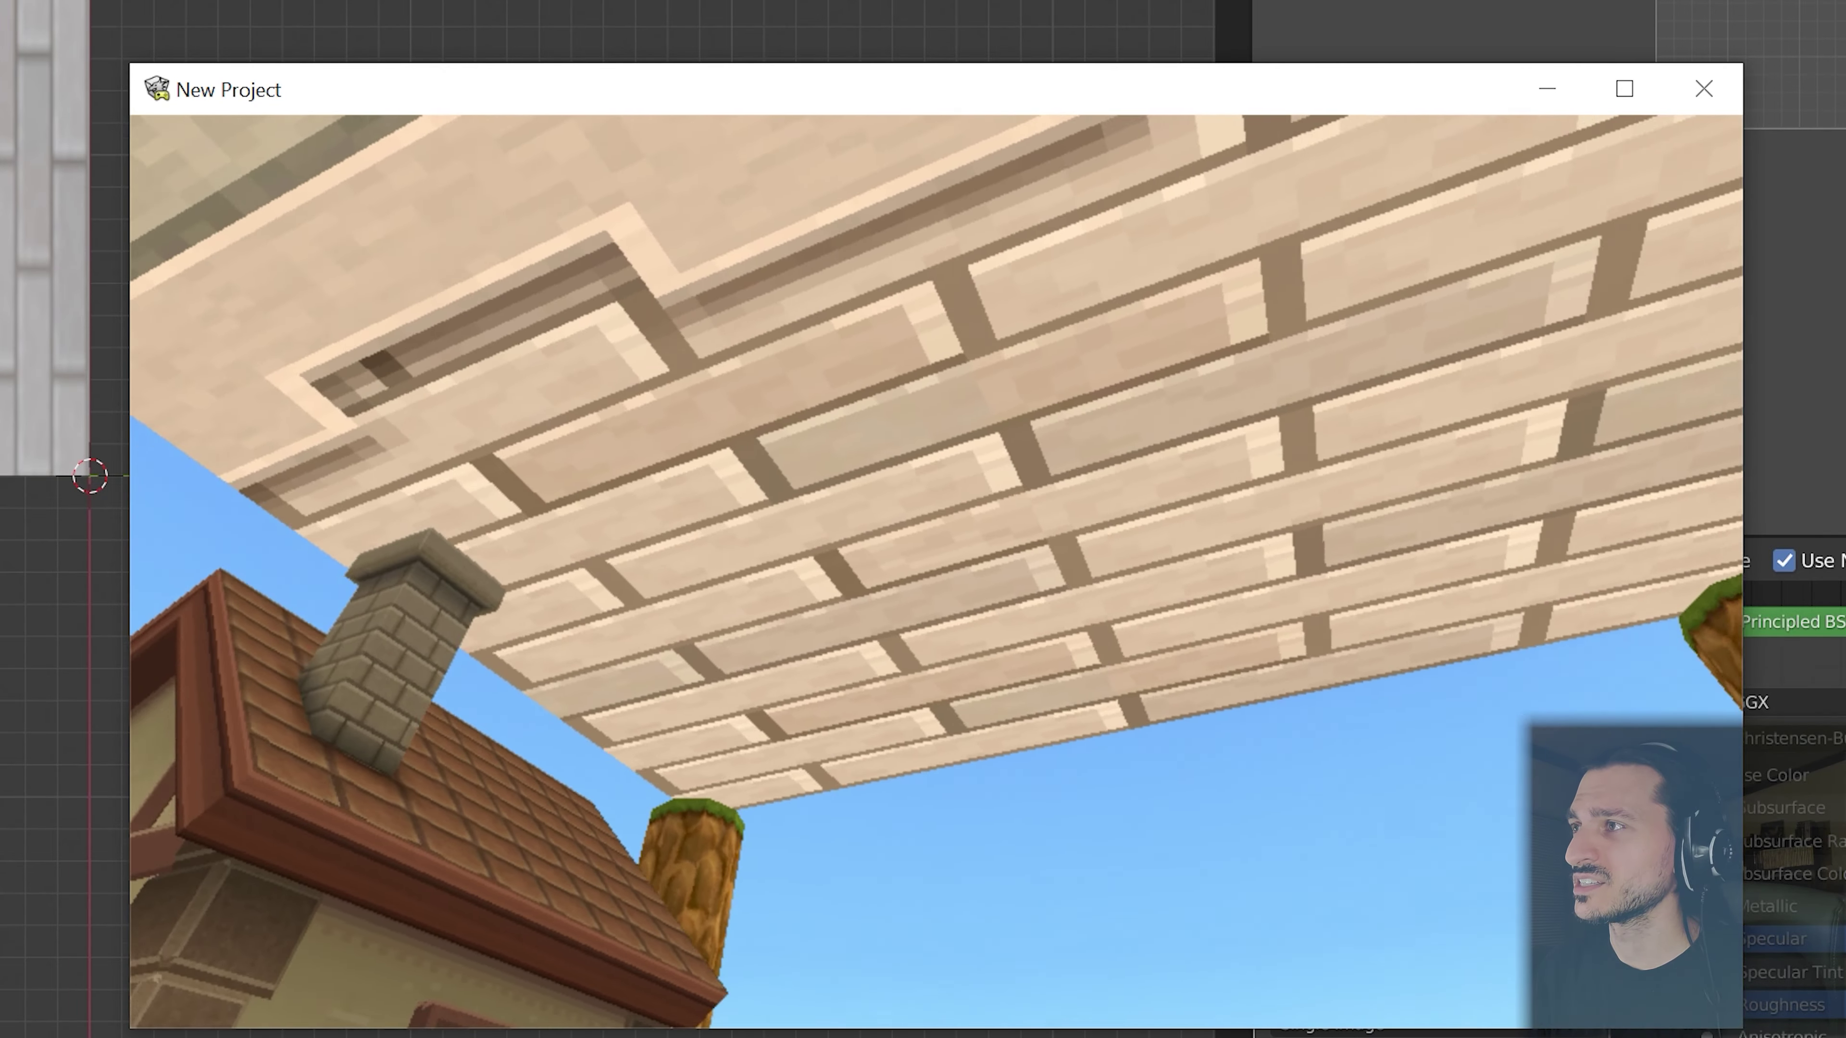
key(s)
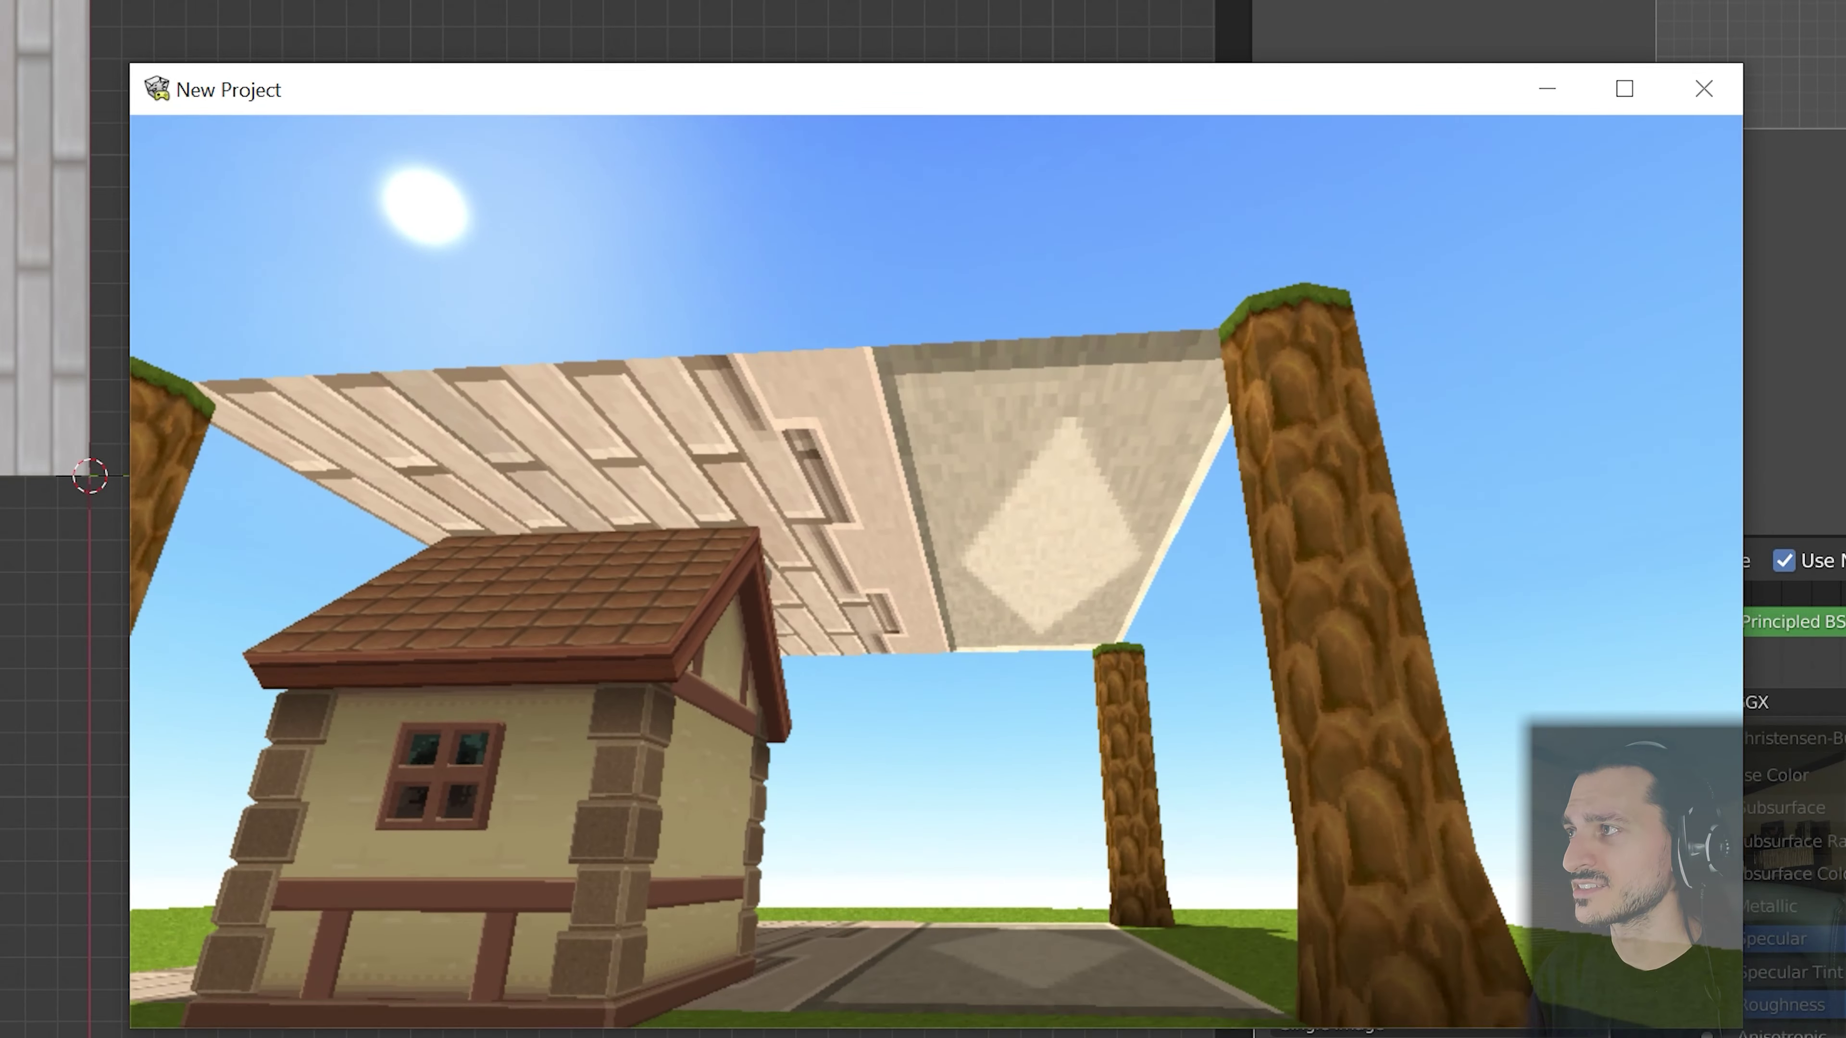
key(w)
key(w)
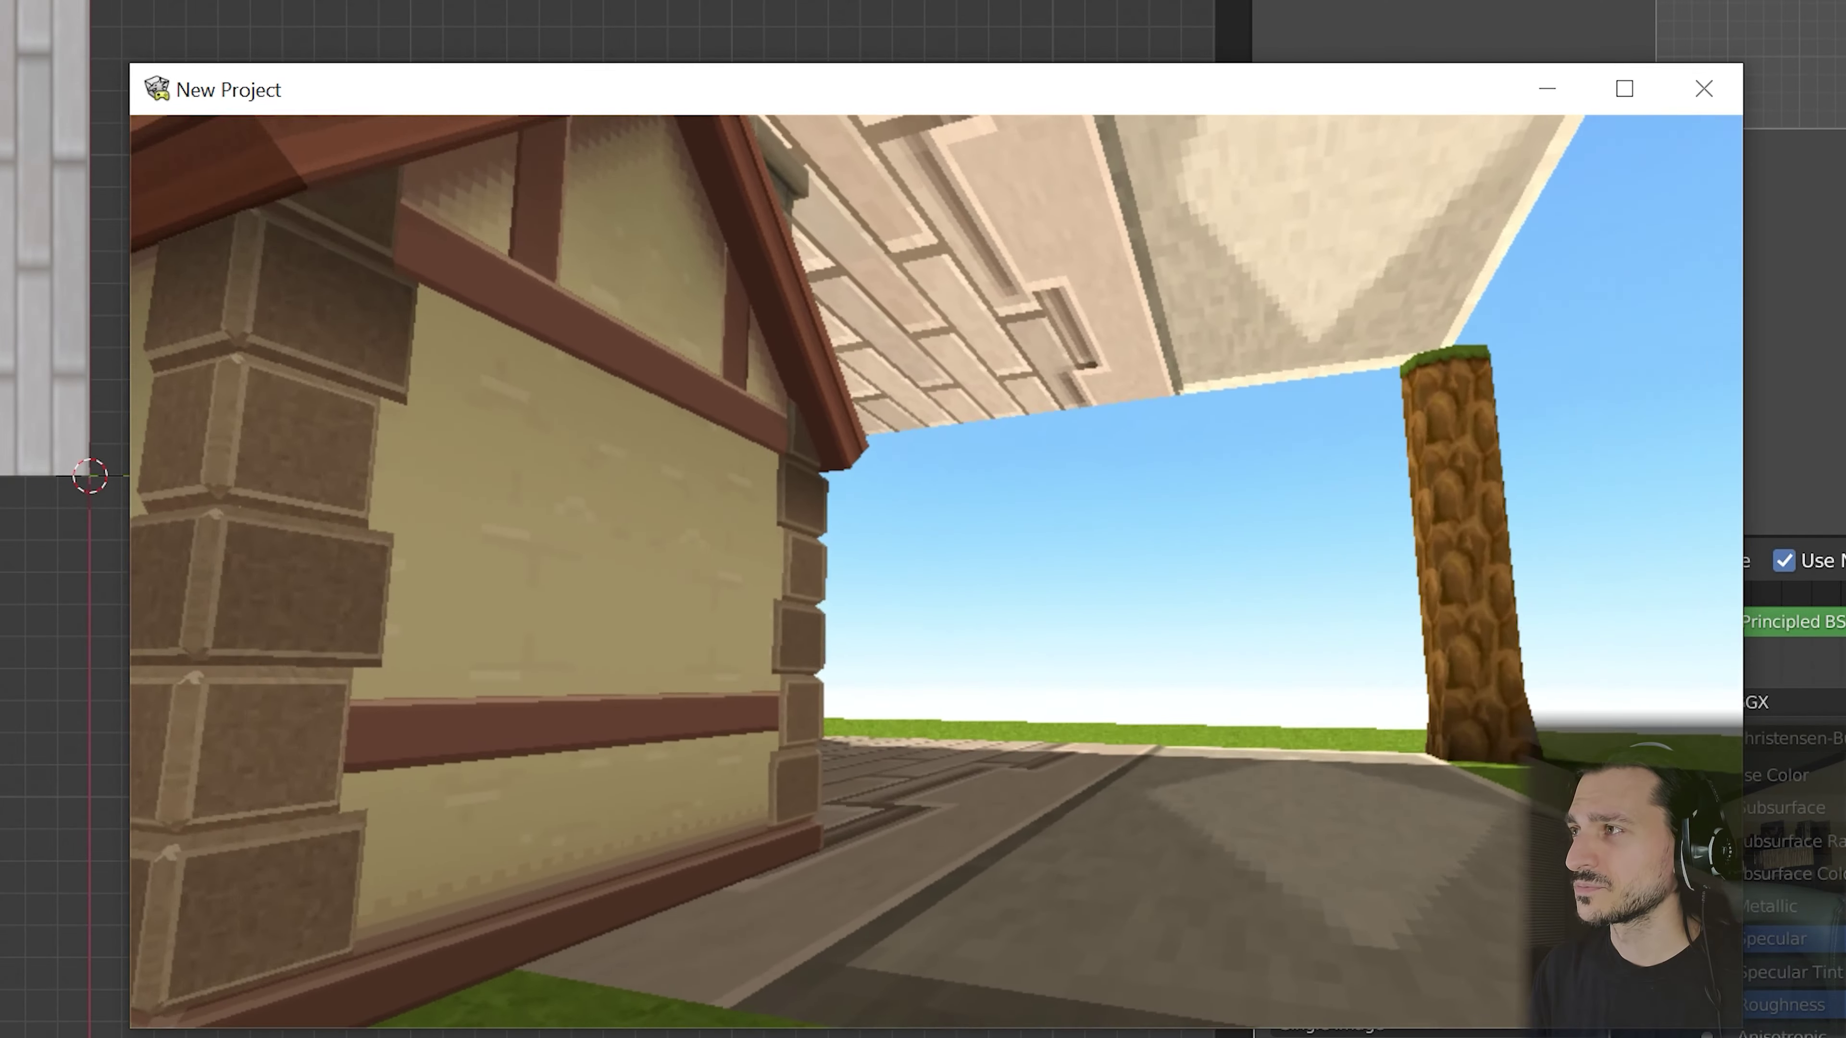
key(w)
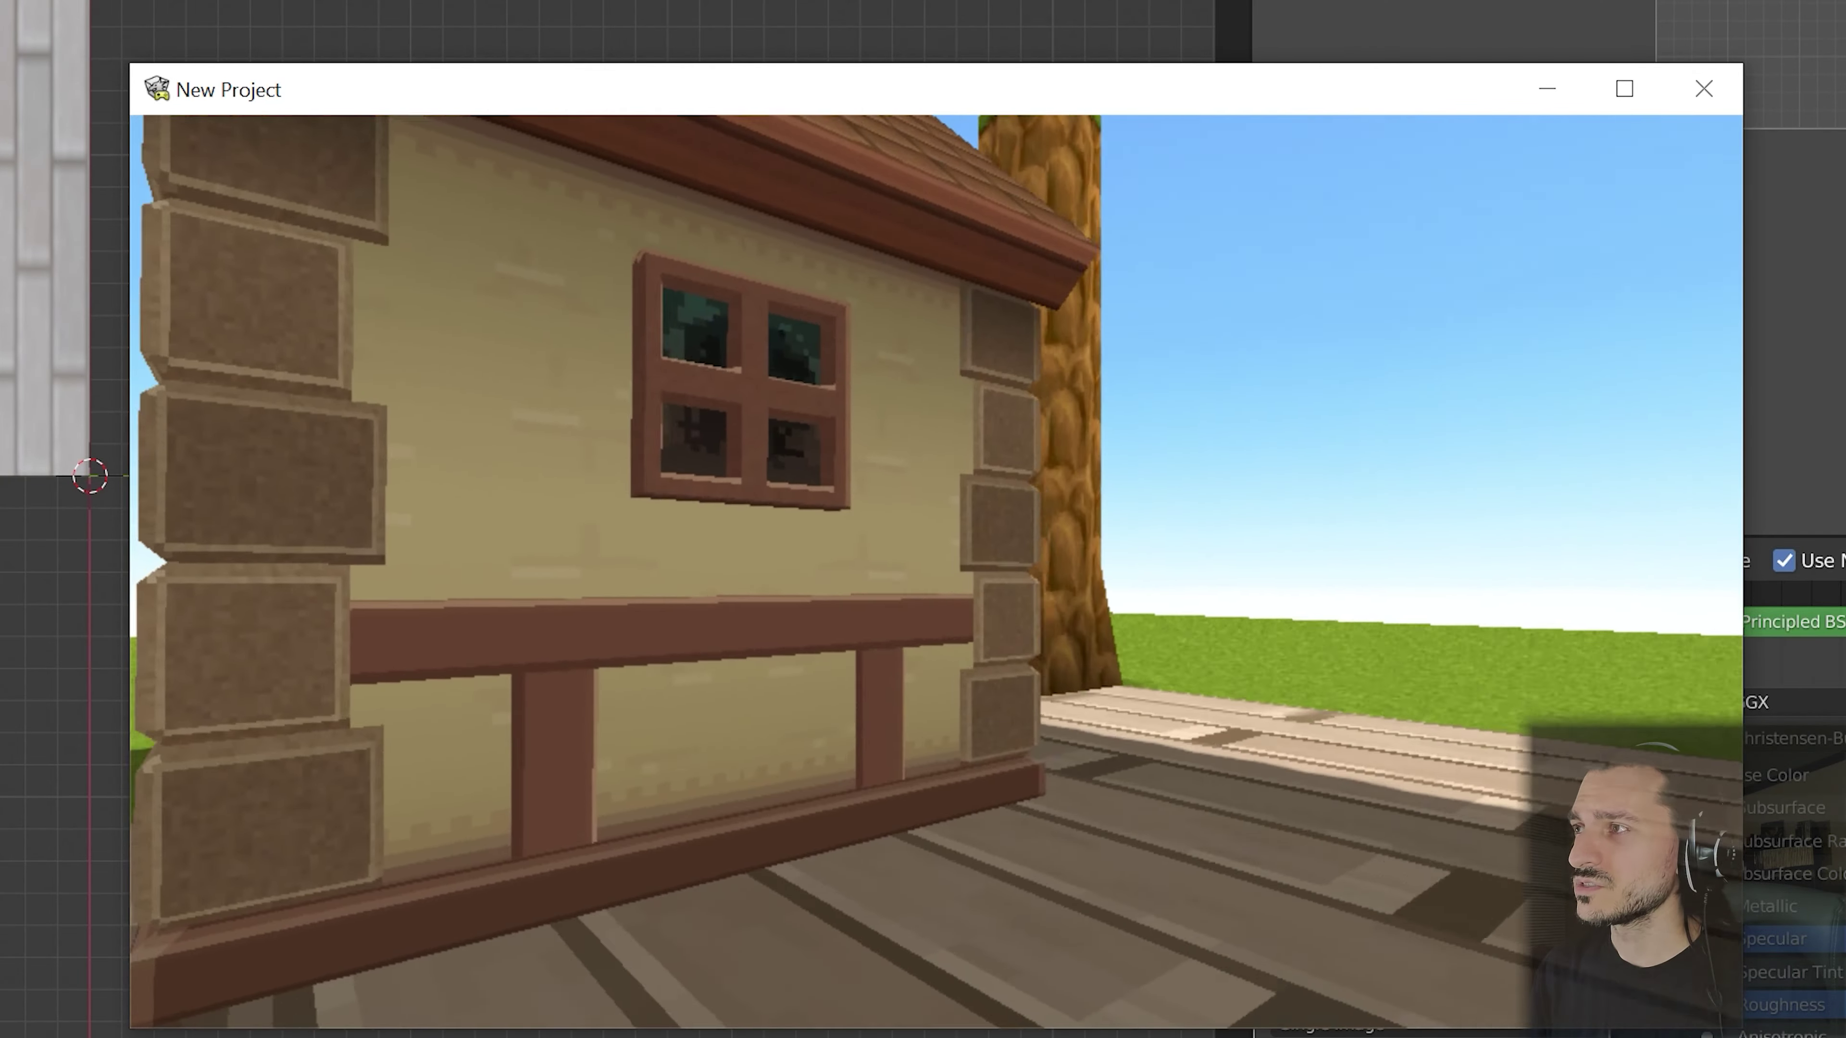
key(d)
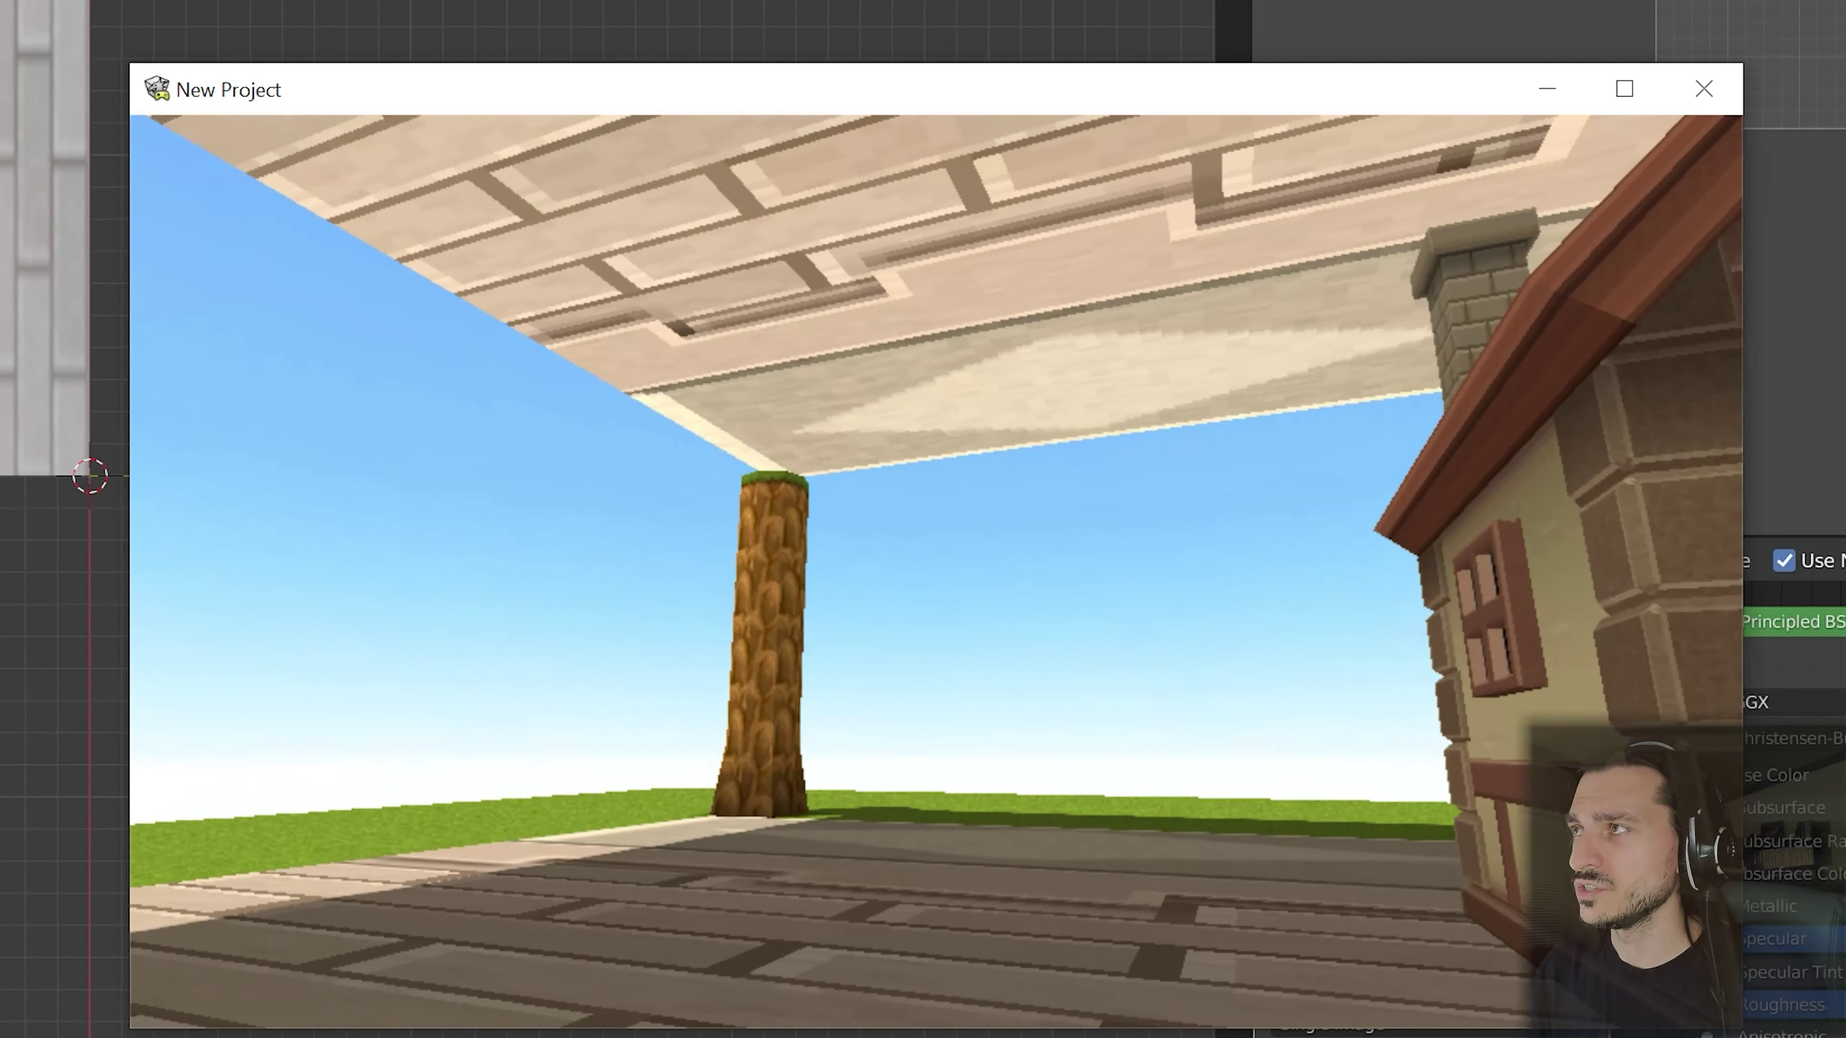
key(Escape)
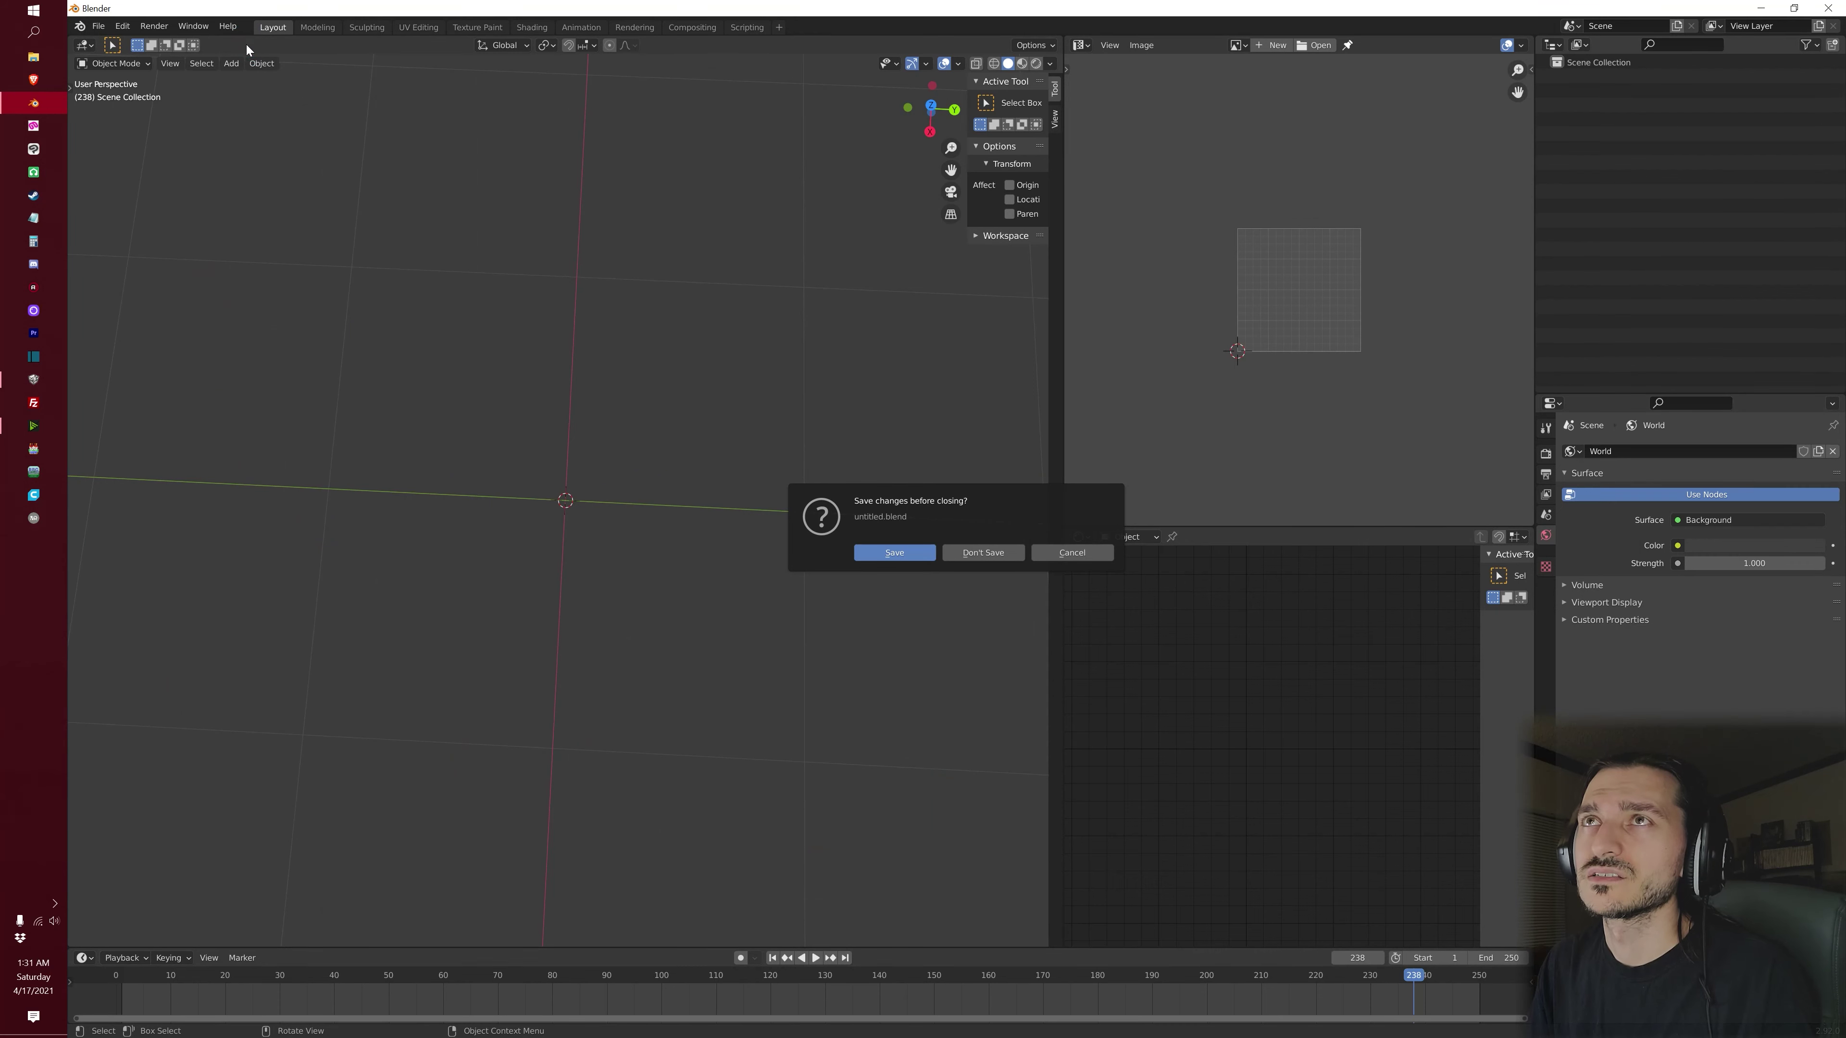
Switch to Blender, discard the unsaved changes, and add an object to the empty scene
click(995, 555)
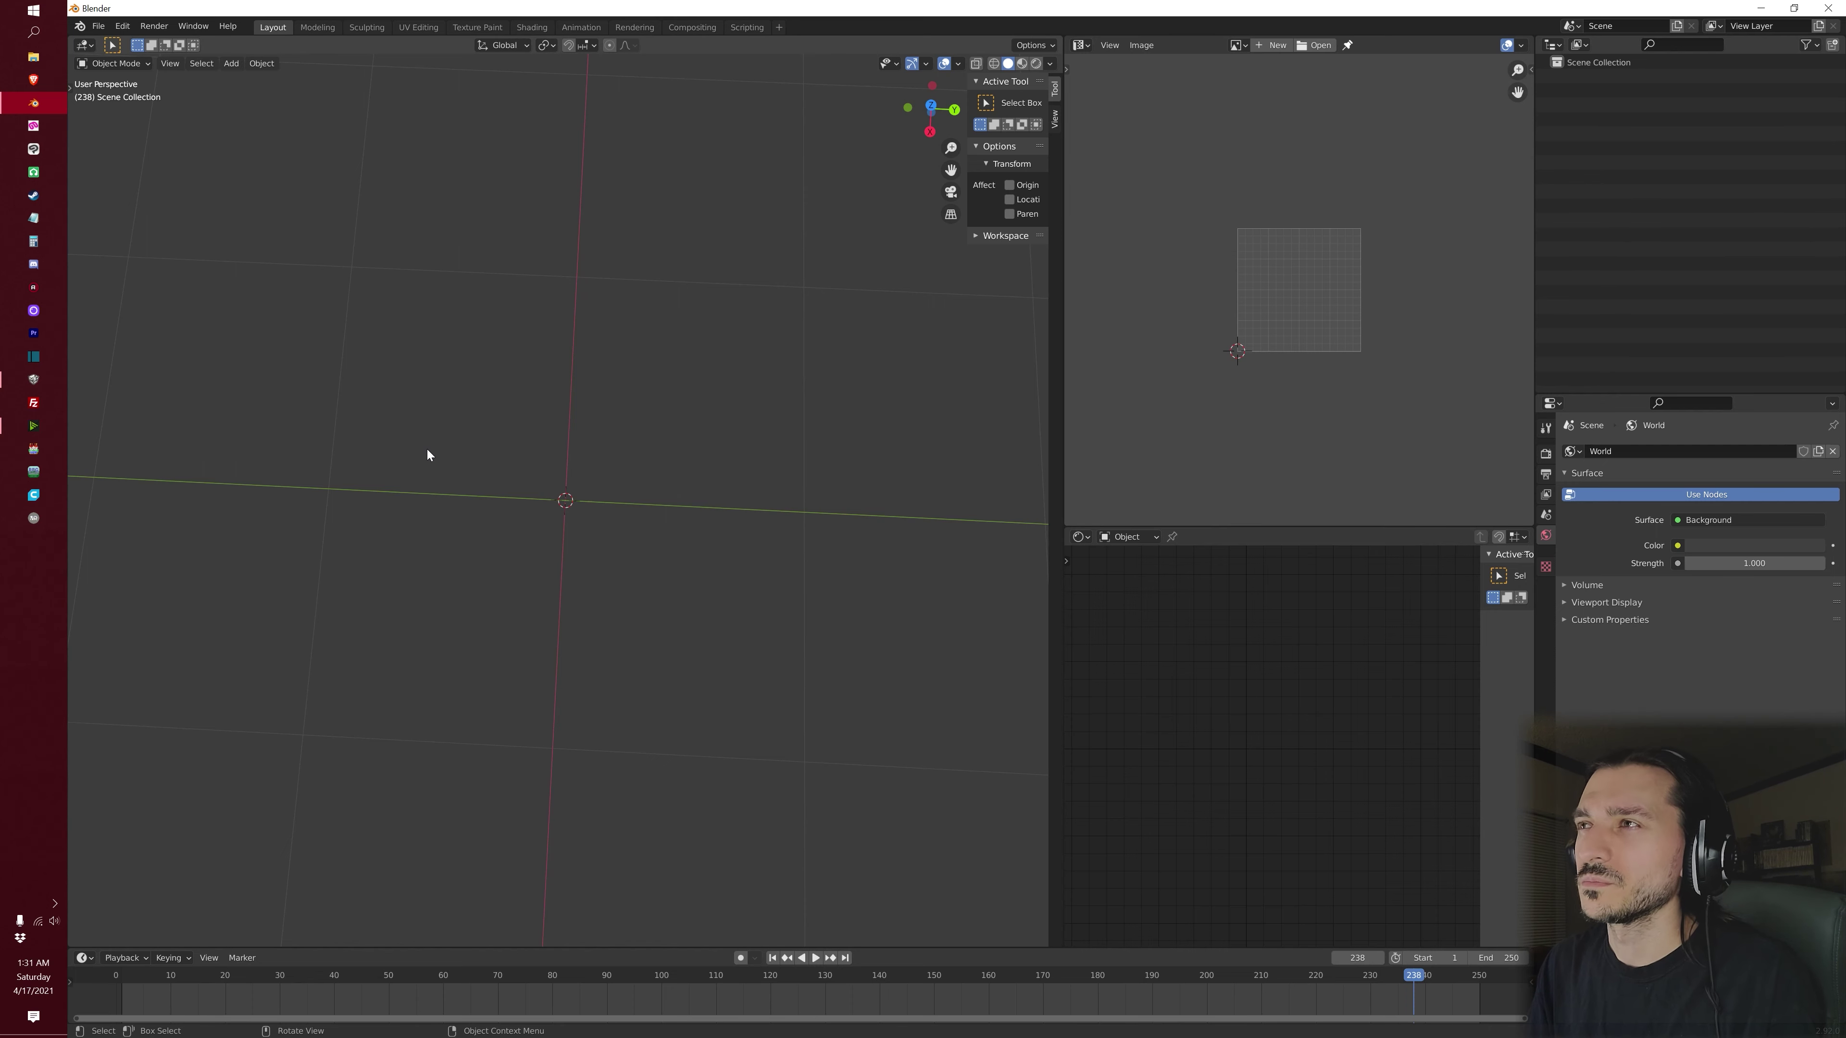
key(shift+a)
click(470, 447)
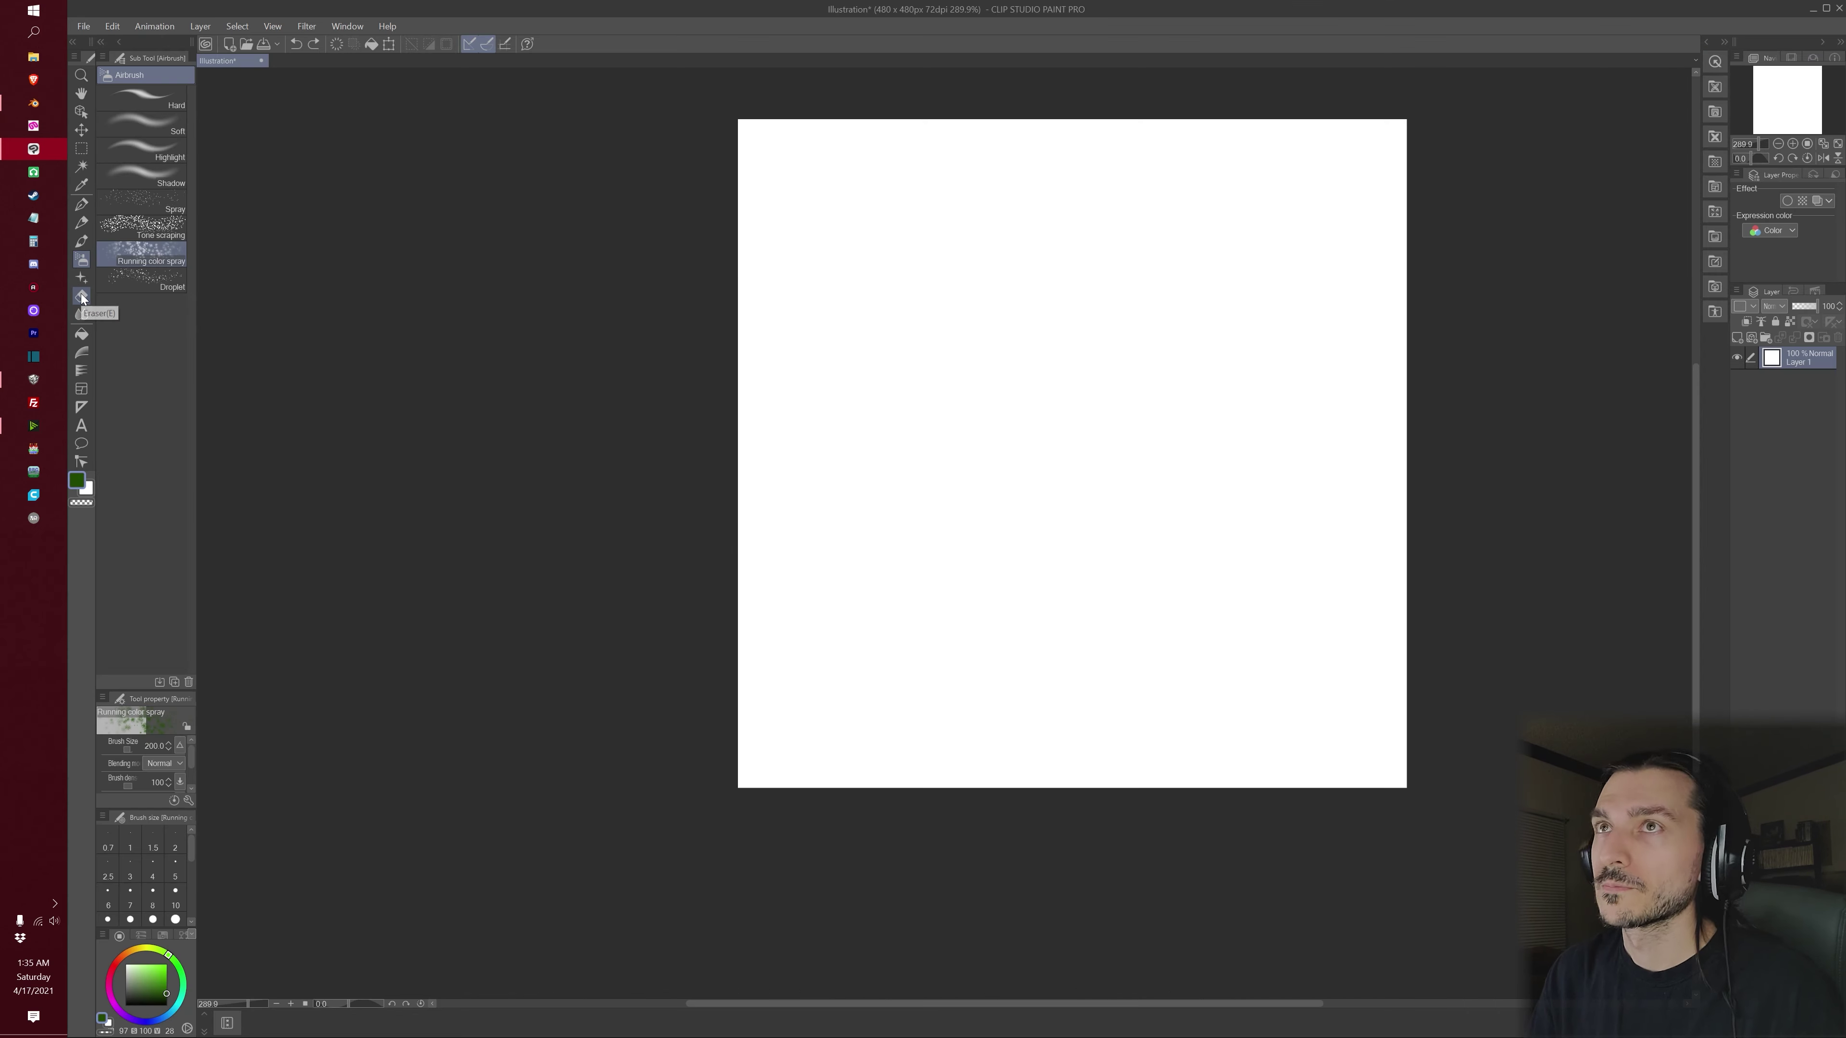
In Clip Studio Paint, erase Layer 1 to transparency and cover the canvas with dark green Running color spray at brush size 200
key(e)
mouse_move(727, 233)
mouse_down()
mouse_move(1479, 269)
mouse_move(898, 416)
mouse_move(836, 659)
mouse_move(1429, 691)
mouse_up()
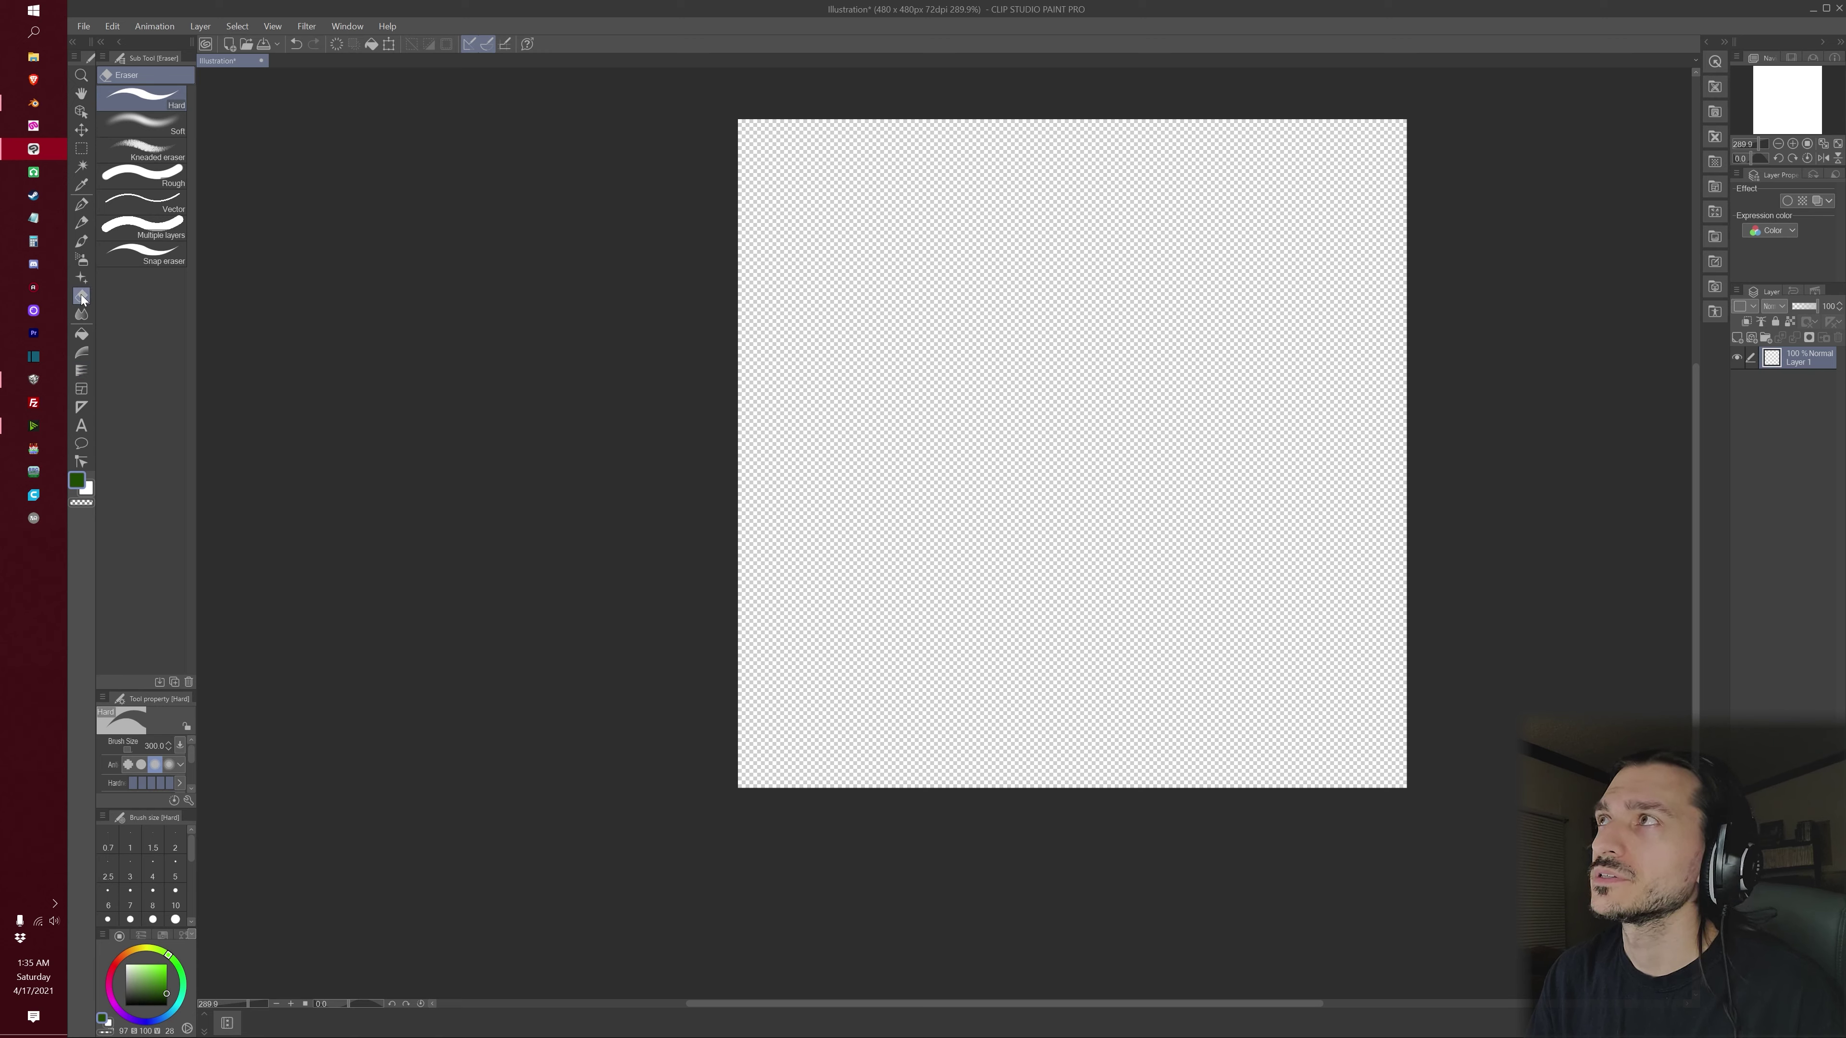
click(81, 261)
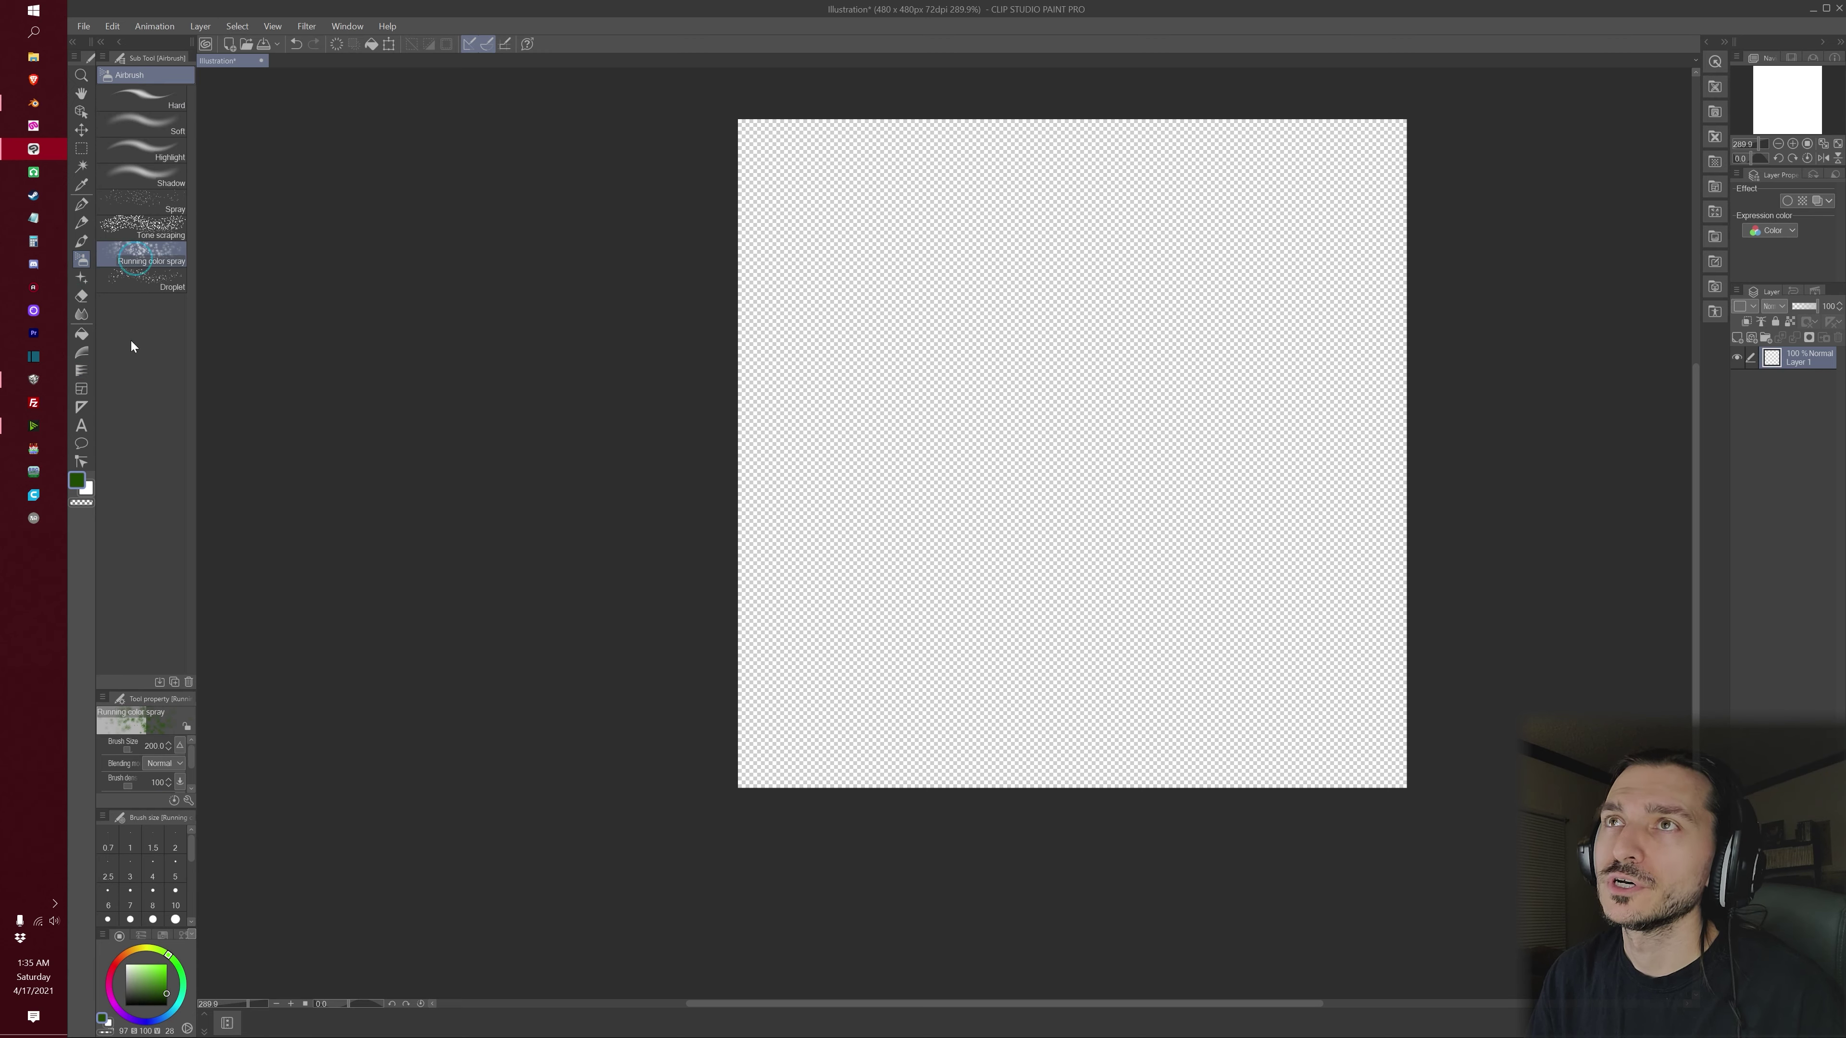
mouse_move(668, 639)
mouse_down()
mouse_move(927, 657)
mouse_move(1344, 451)
mouse_move(690, 349)
mouse_move(1544, 289)
mouse_move(658, 82)
mouse_up()
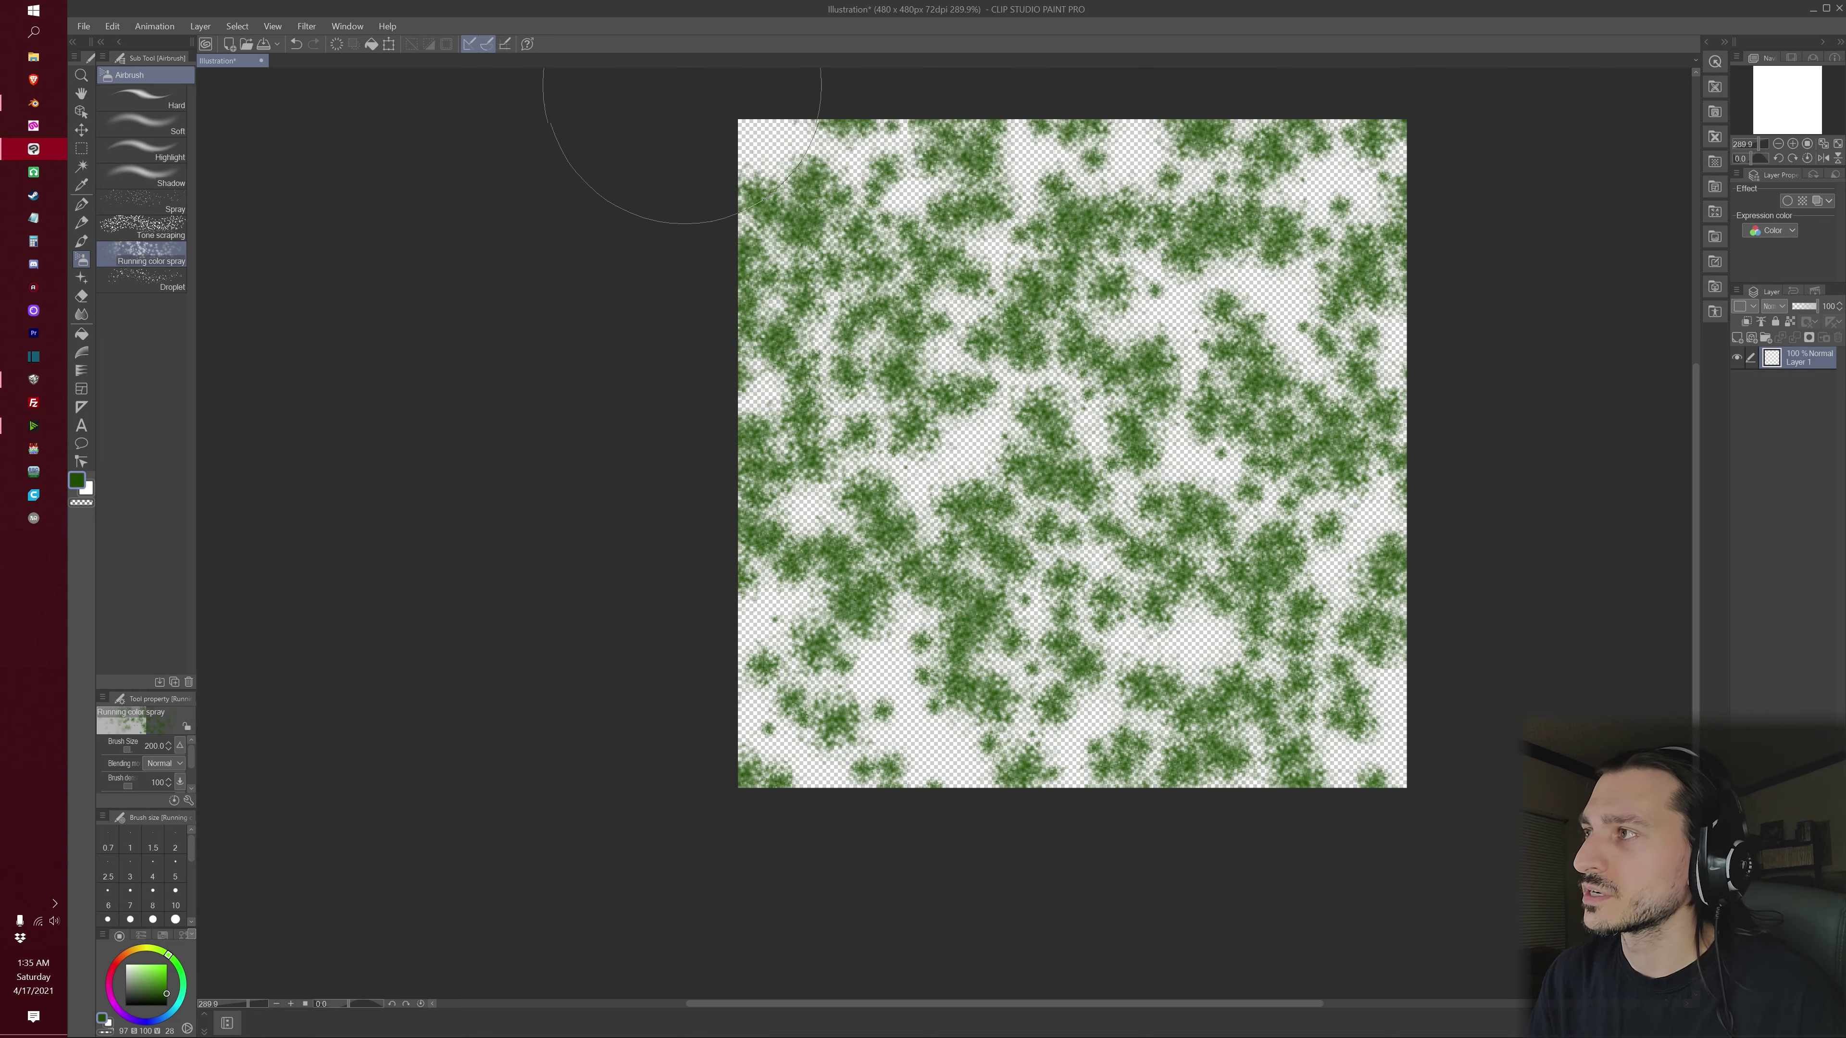
Spray more green over the canvas and export the layer as the PNG gascloud into the newceil folder
mouse_move(1420, 724)
mouse_down()
mouse_move(597, 639)
mouse_move(727, 400)
mouse_move(1221, 313)
mouse_move(1177, 247)
mouse_up()
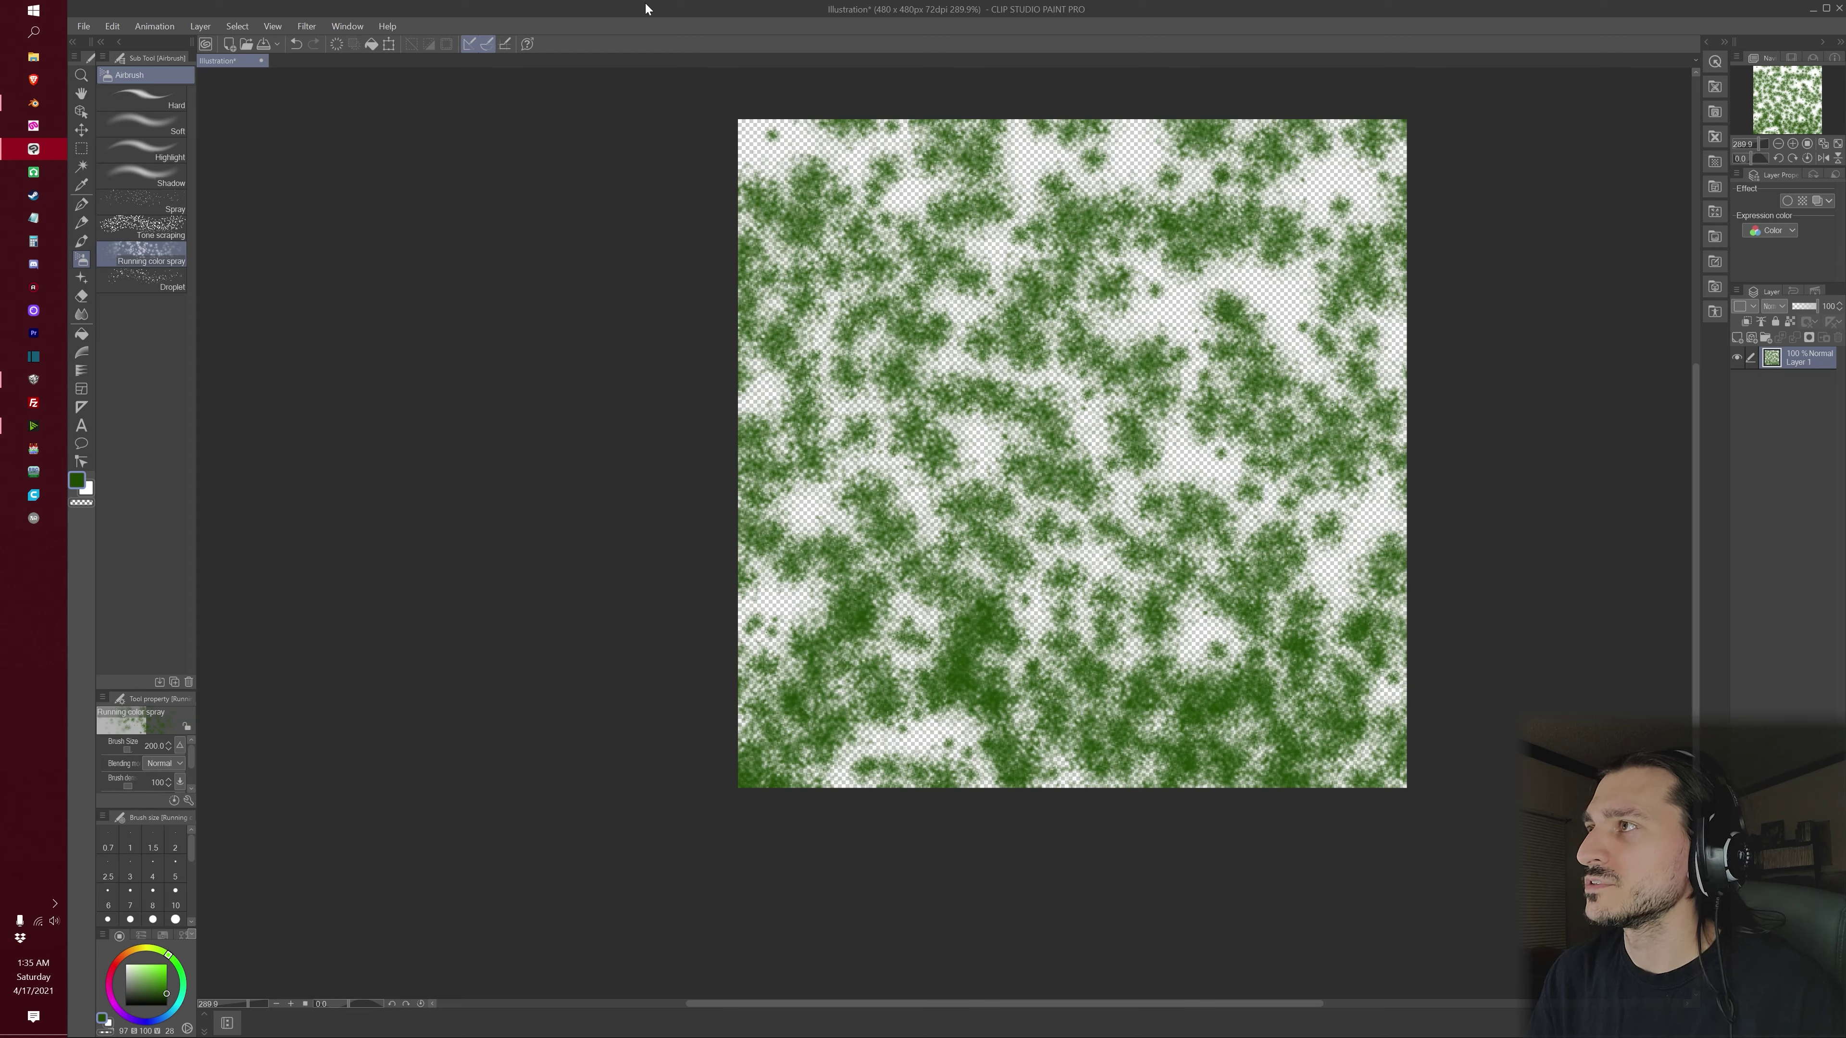
click(83, 26)
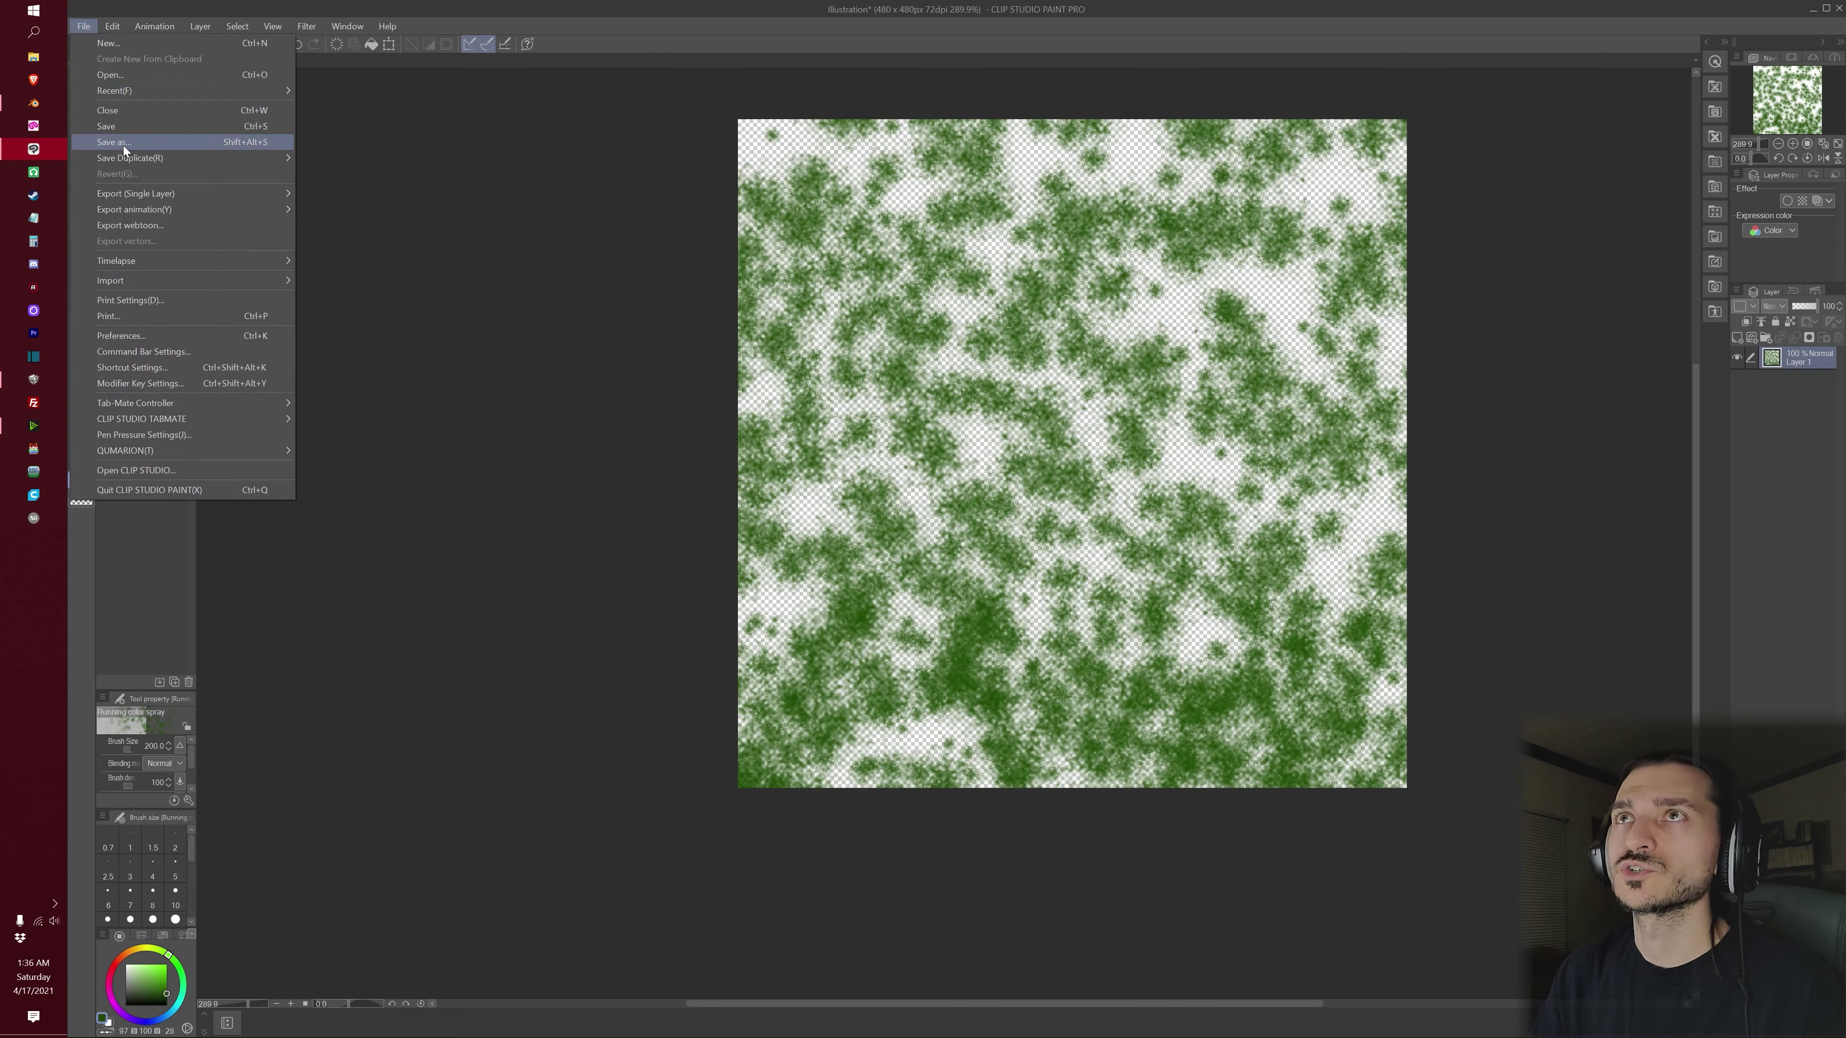
mouse_move(154, 195)
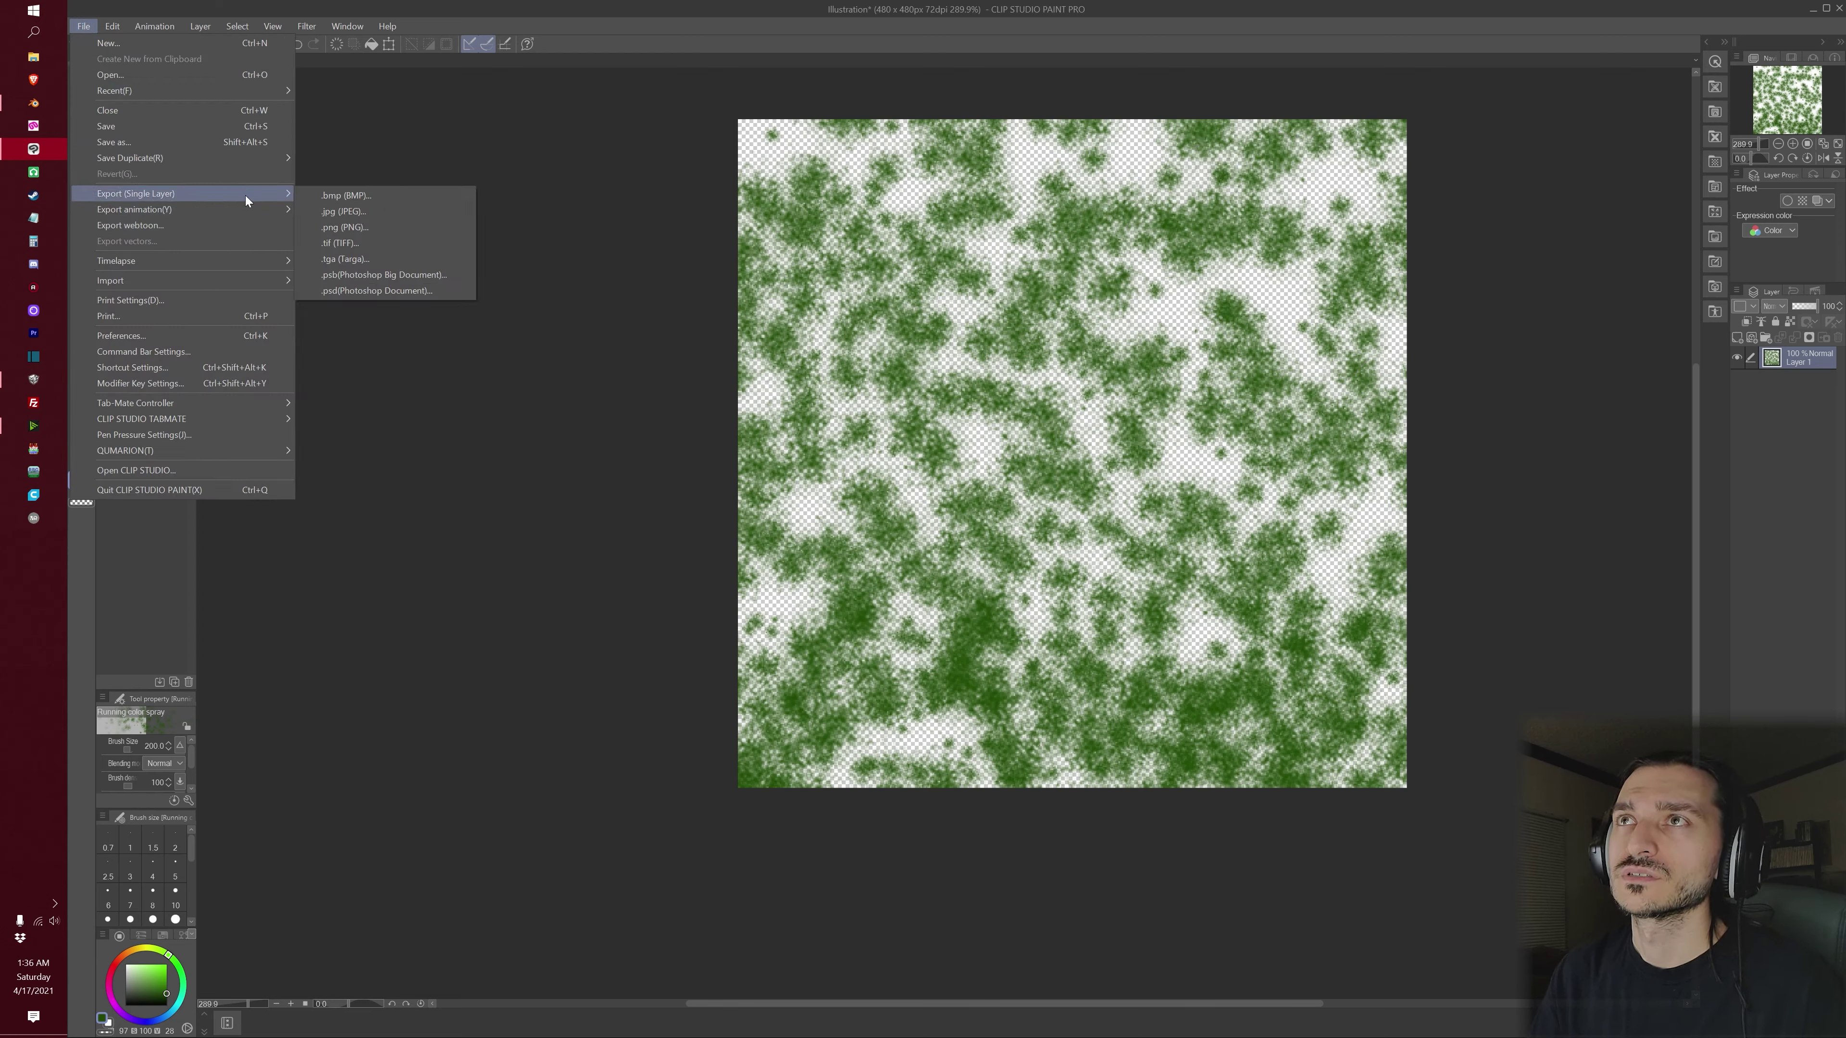
click(363, 225)
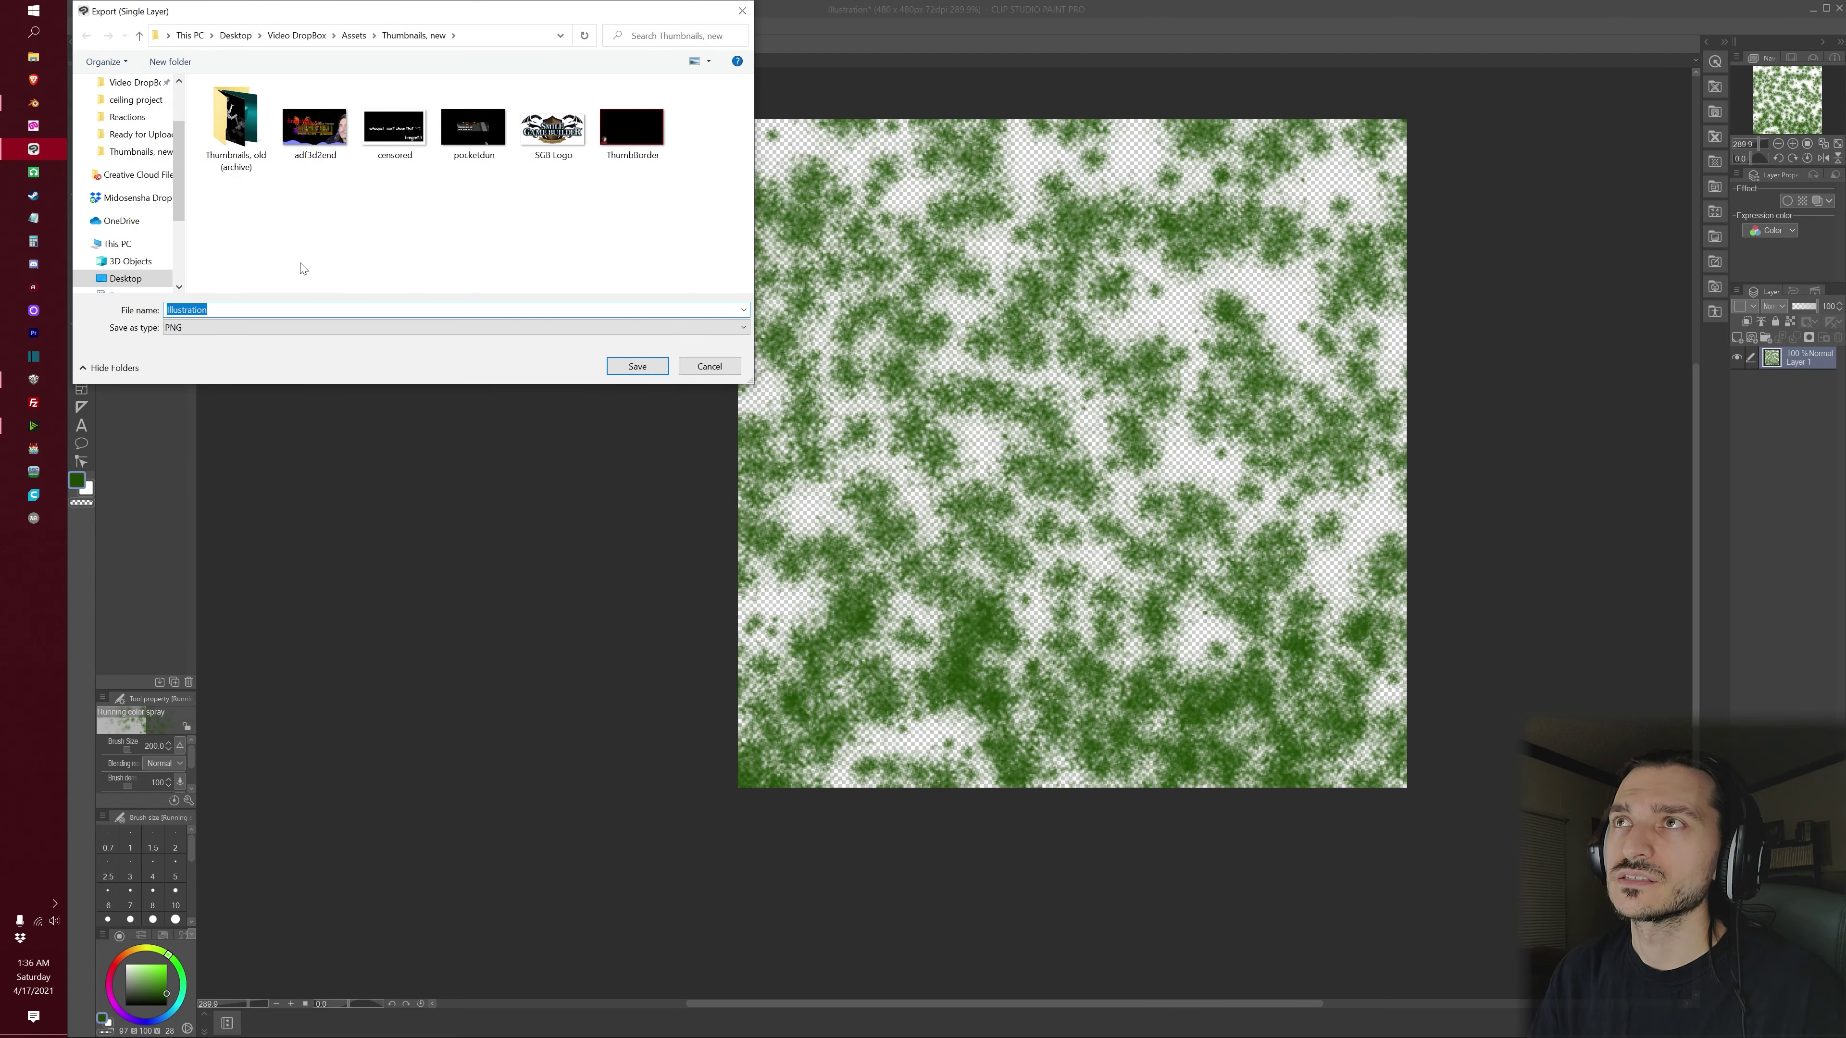
text(gascloud)
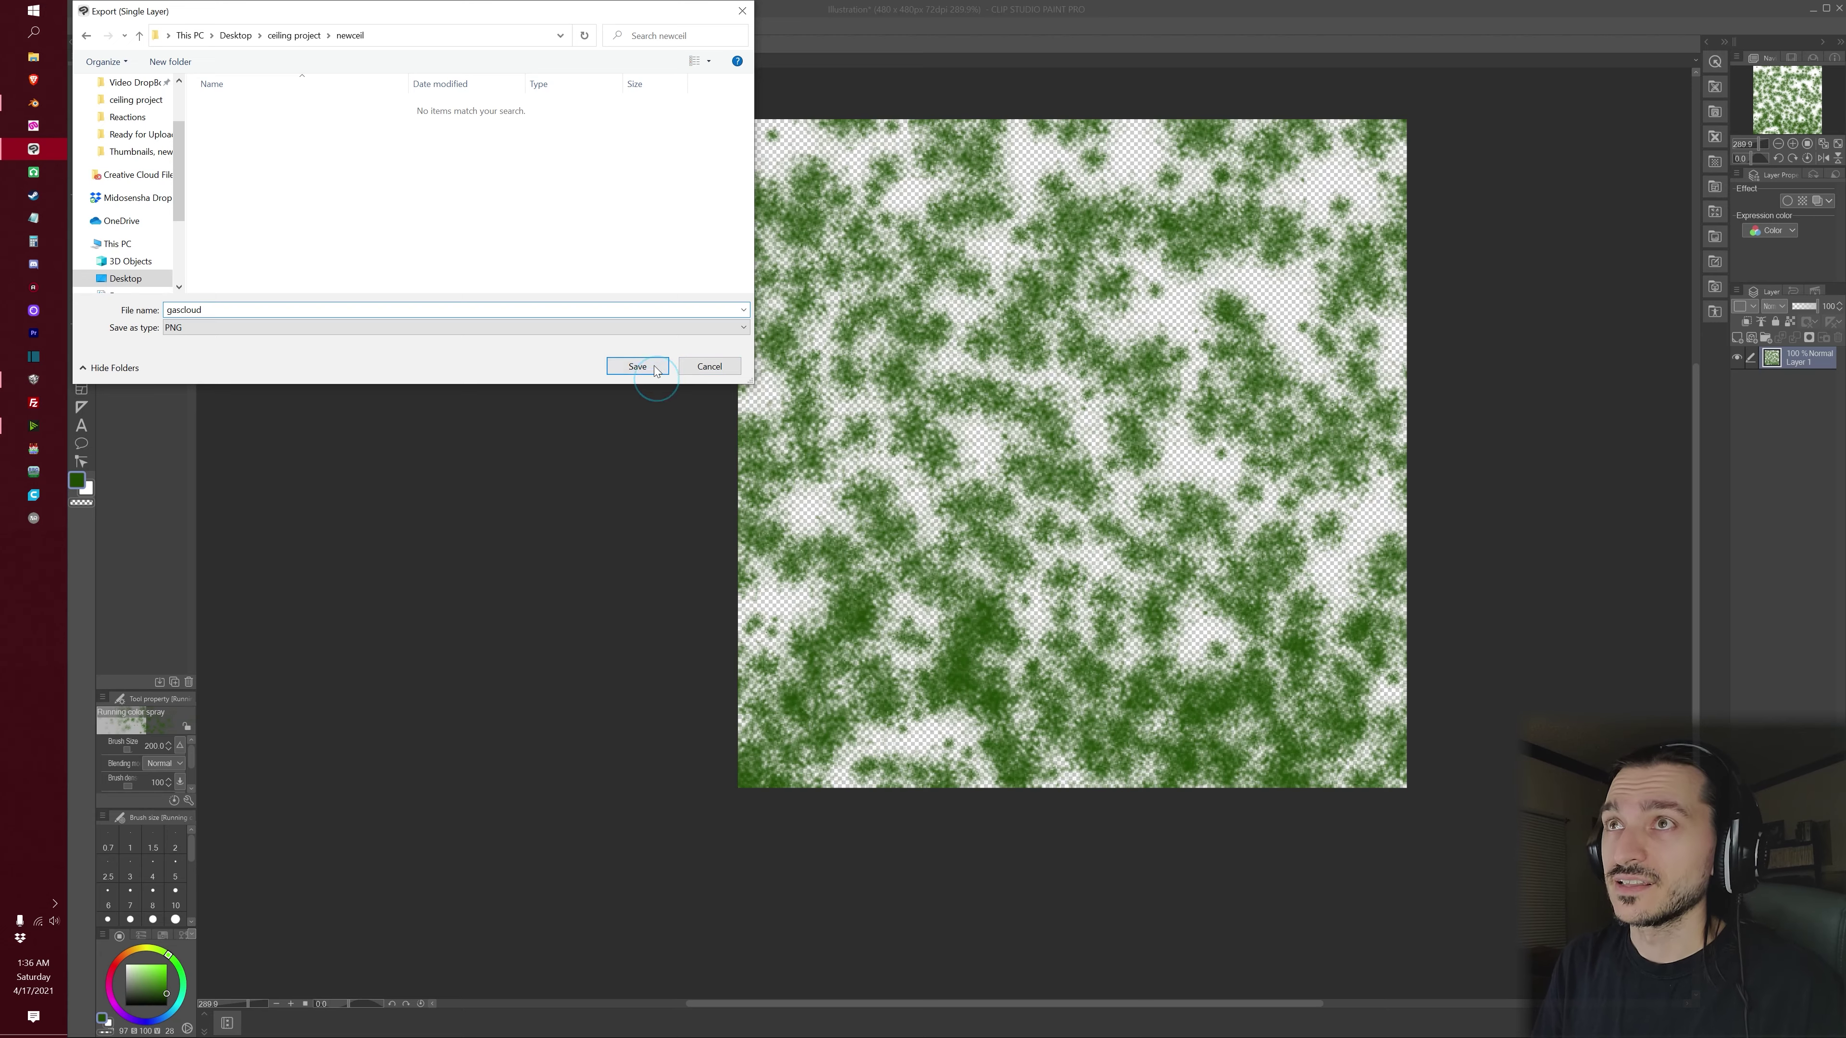
click(637, 366)
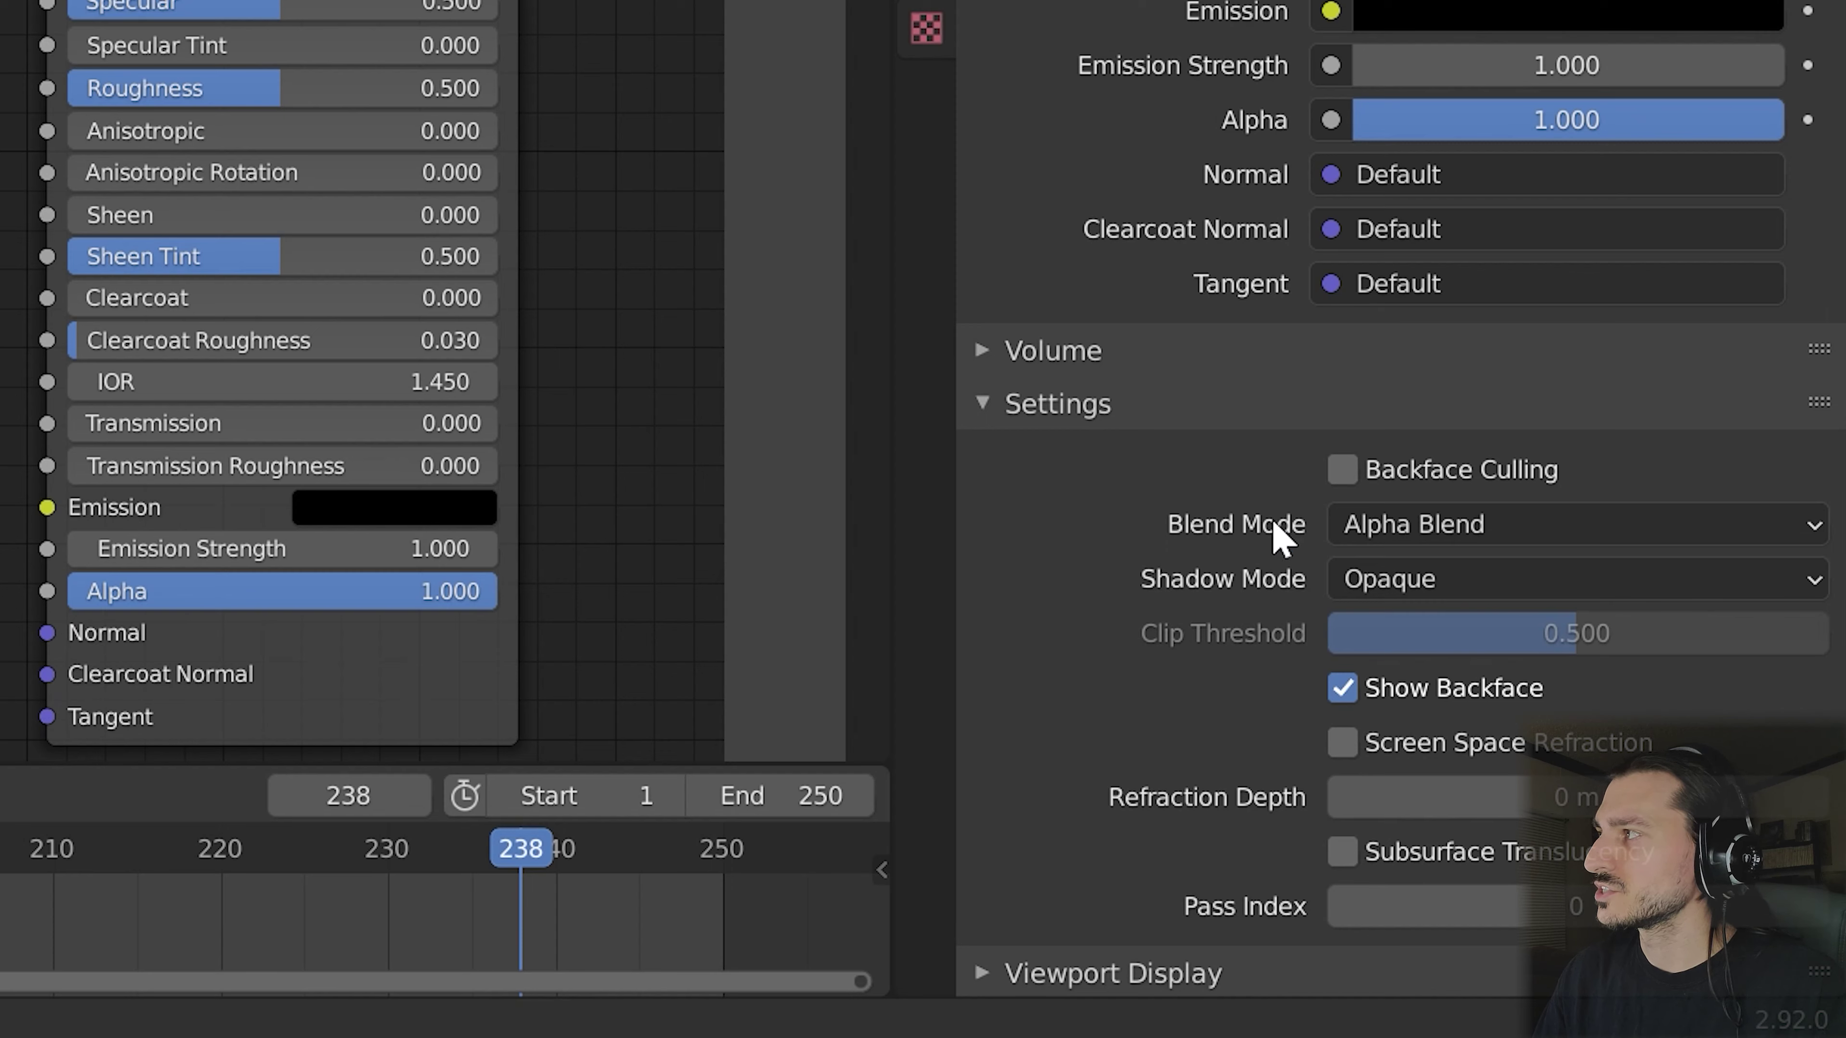
Set the plane material's blend mode to Opaque and compare the rendered and material preview shading
click(1451, 530)
click(1446, 576)
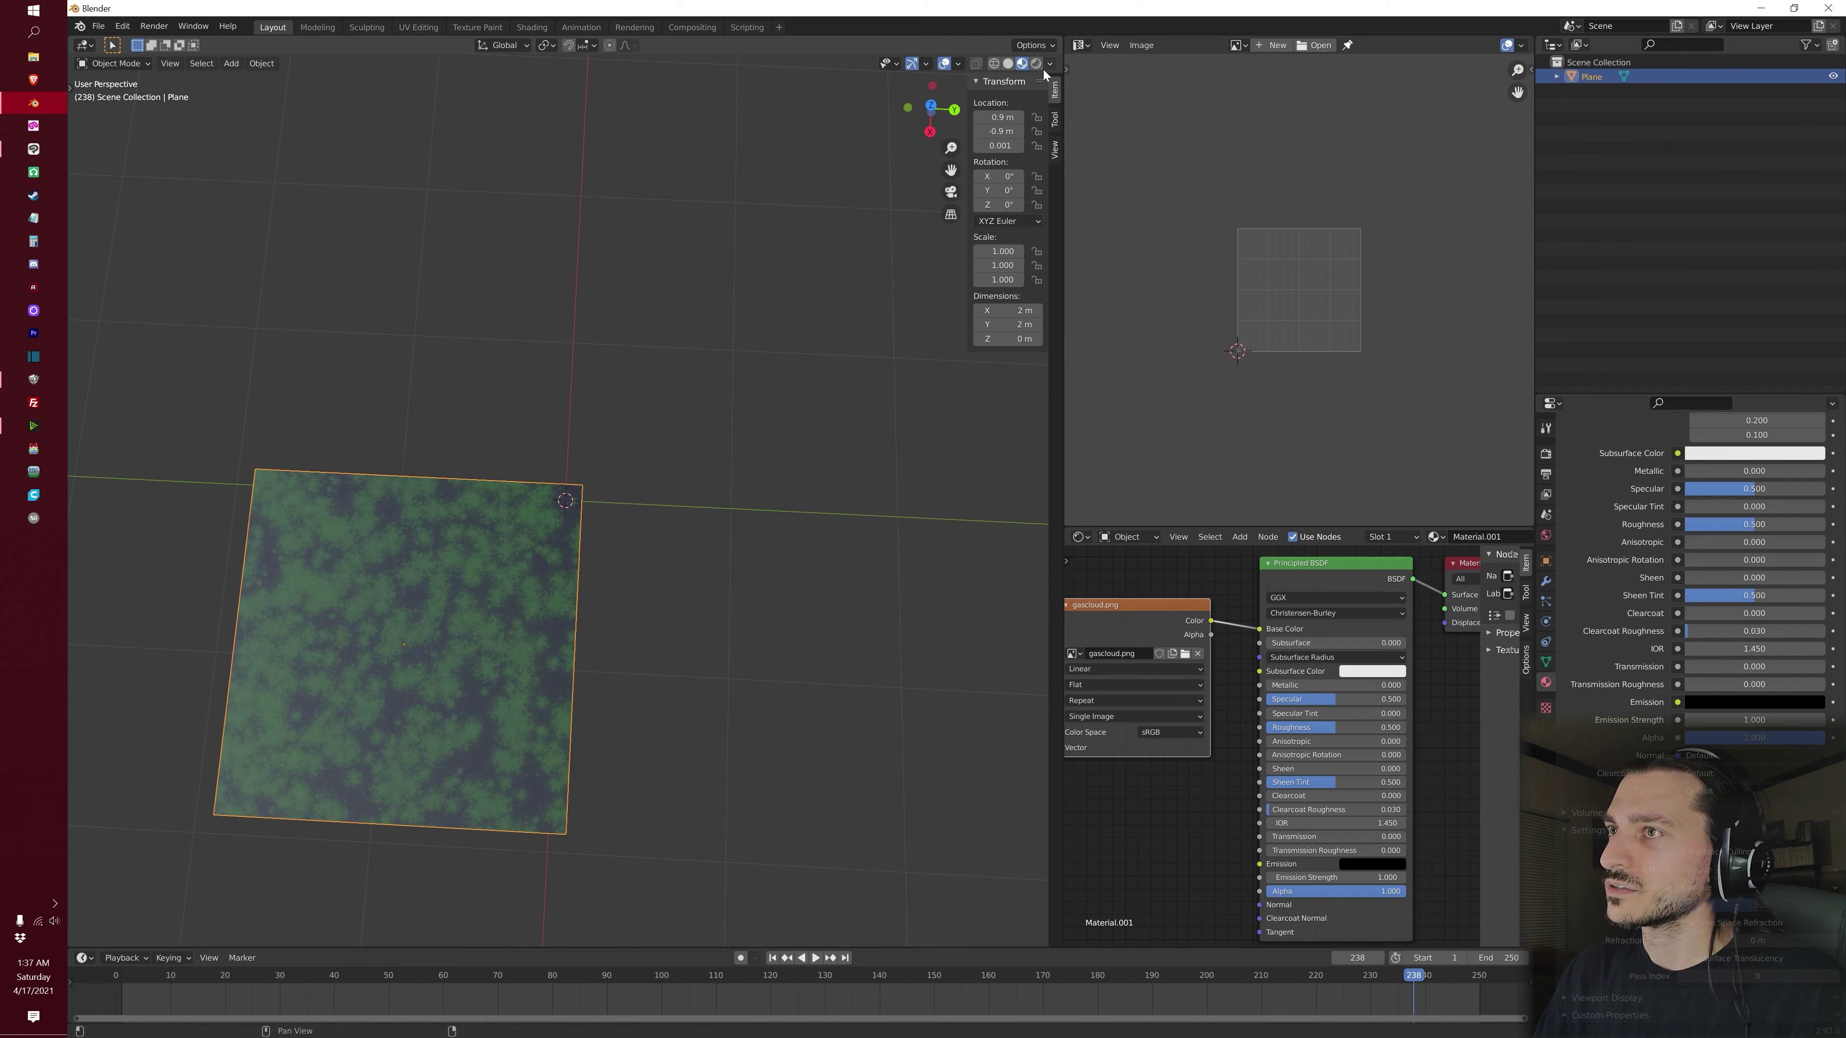
click(1035, 65)
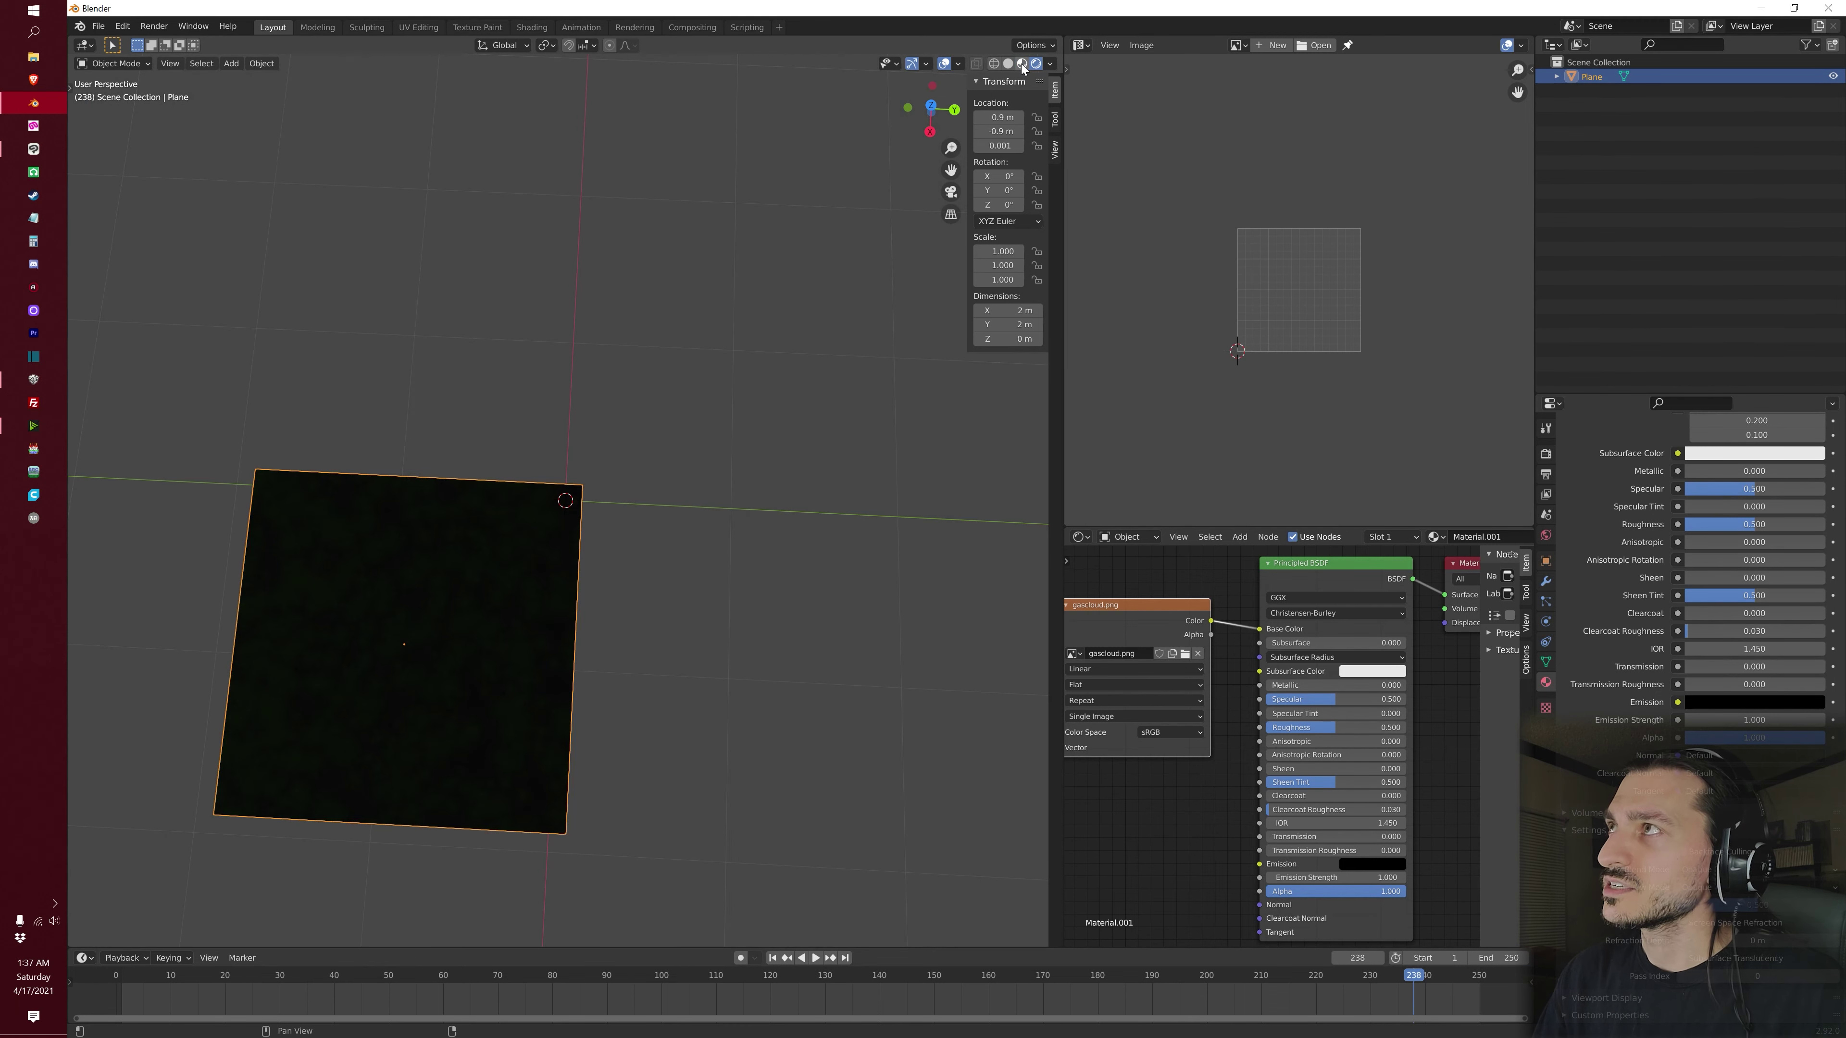
click(1022, 65)
scroll(531, 672, up, 3)
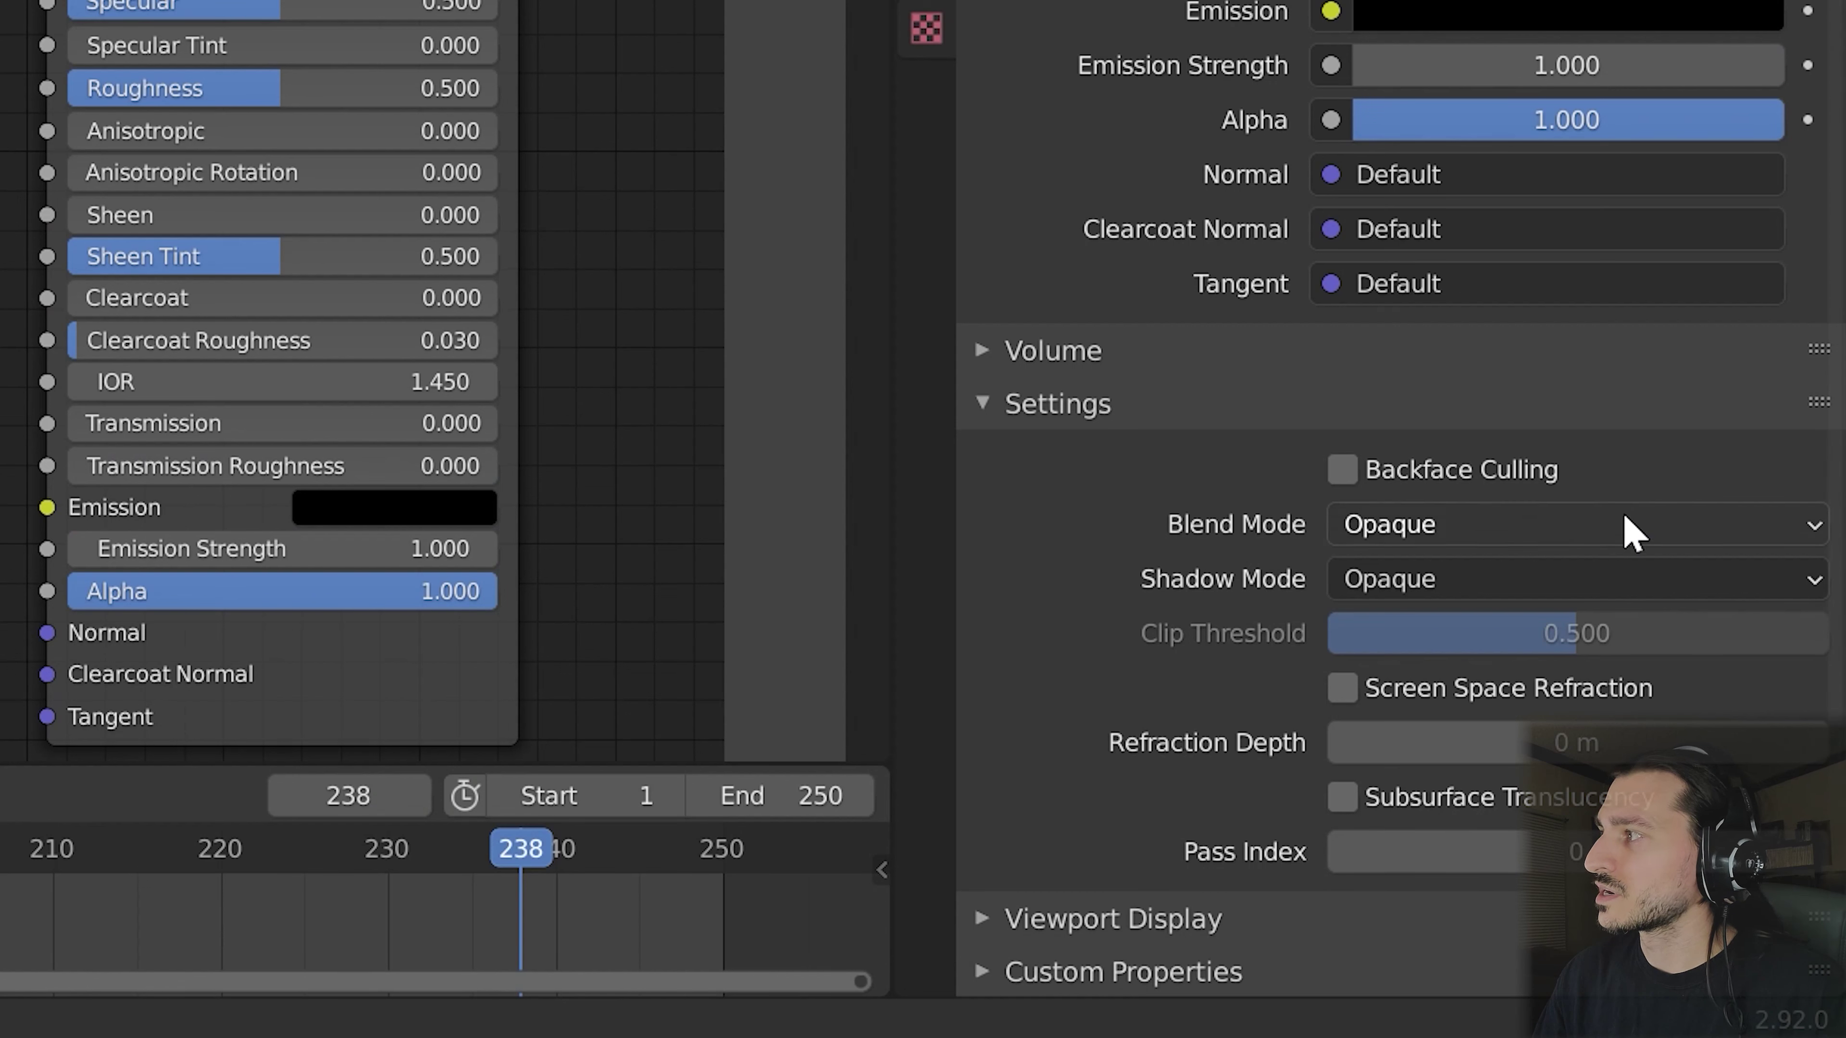
Set the plane material's blend mode to Alpha Blend
click(1529, 536)
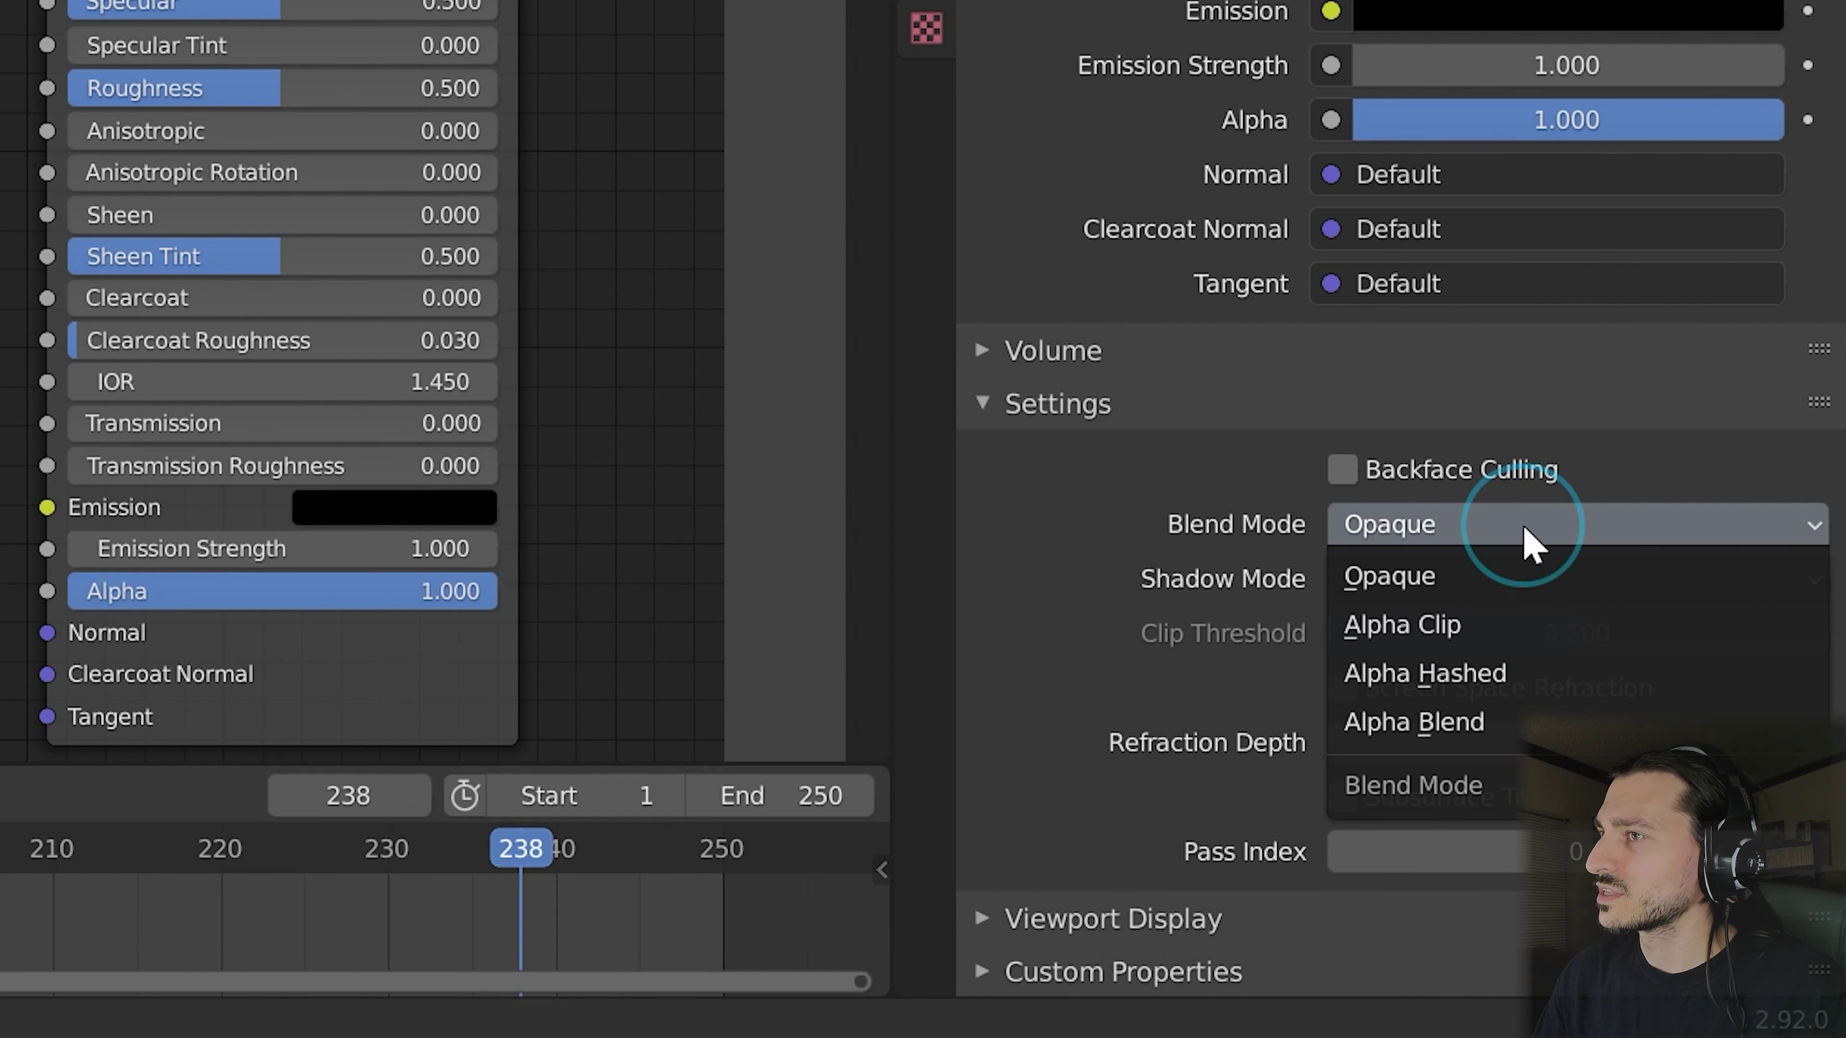
click(1448, 743)
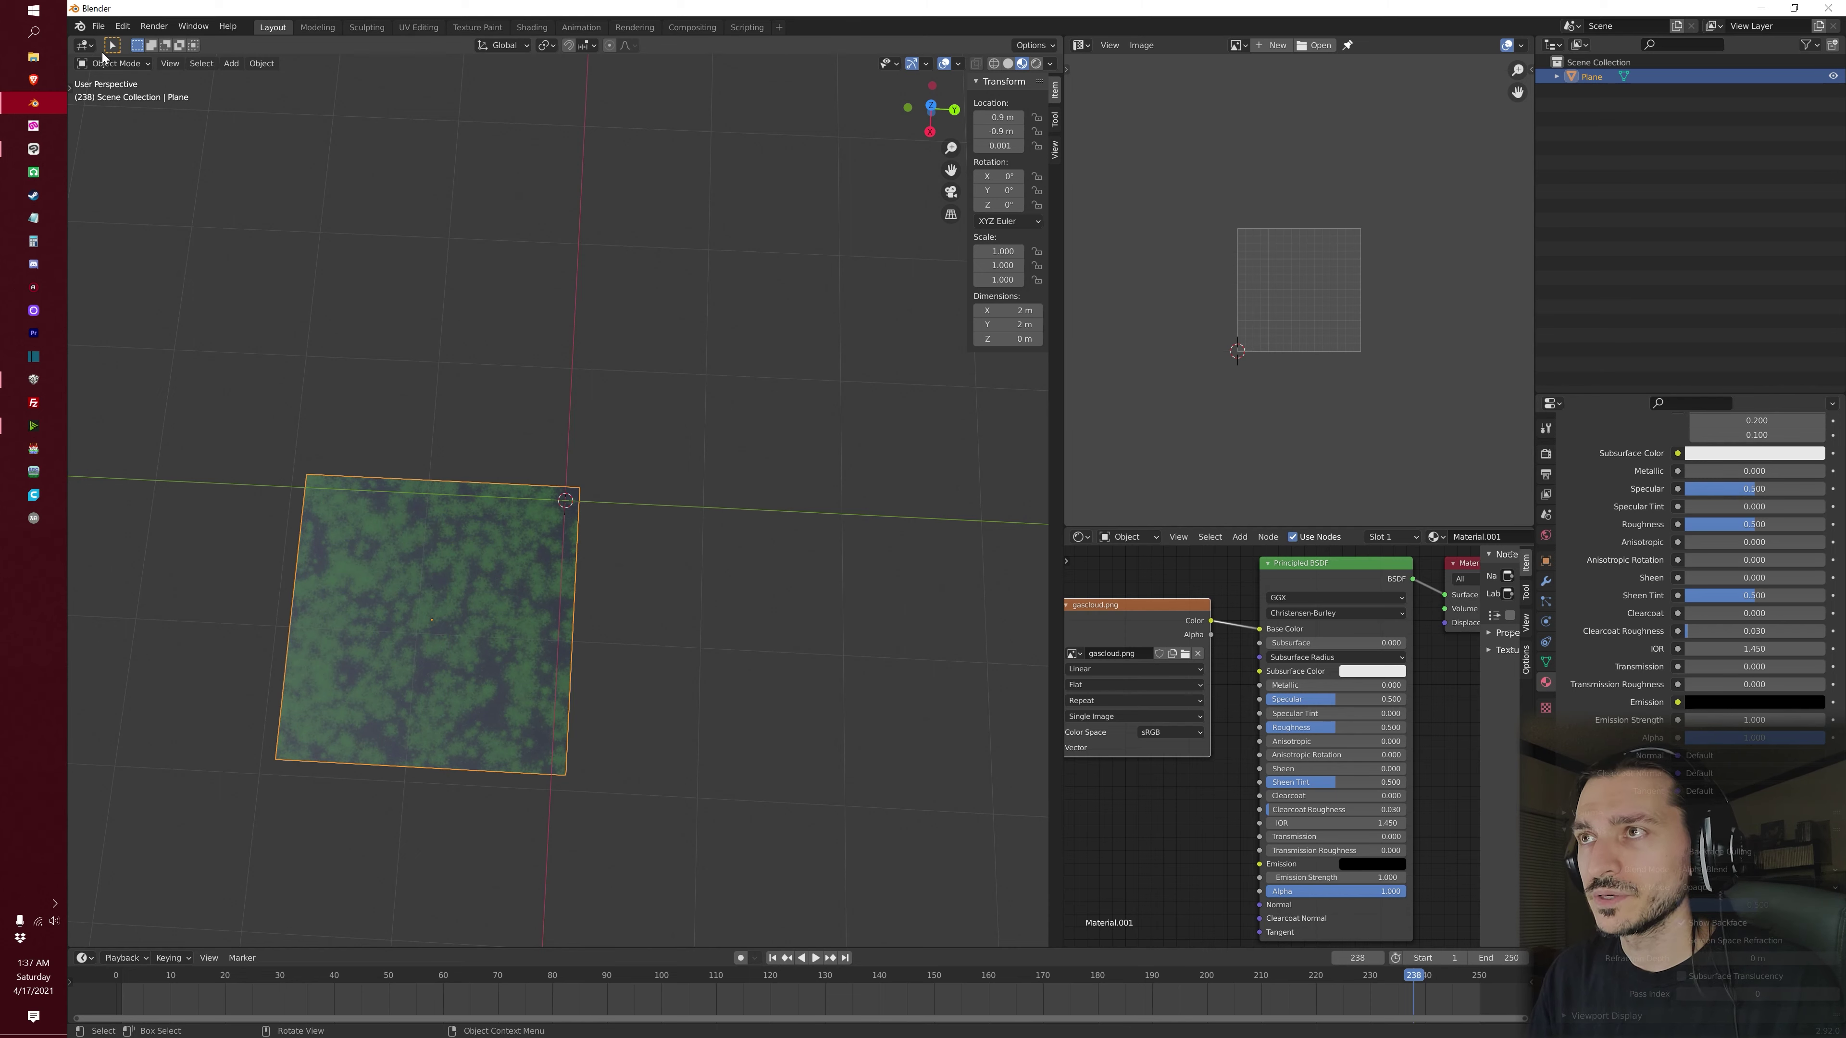
Triangulate the plane's faces in Edit Mode and set the FBX export scale to 0.150
click(113, 63)
click(109, 96)
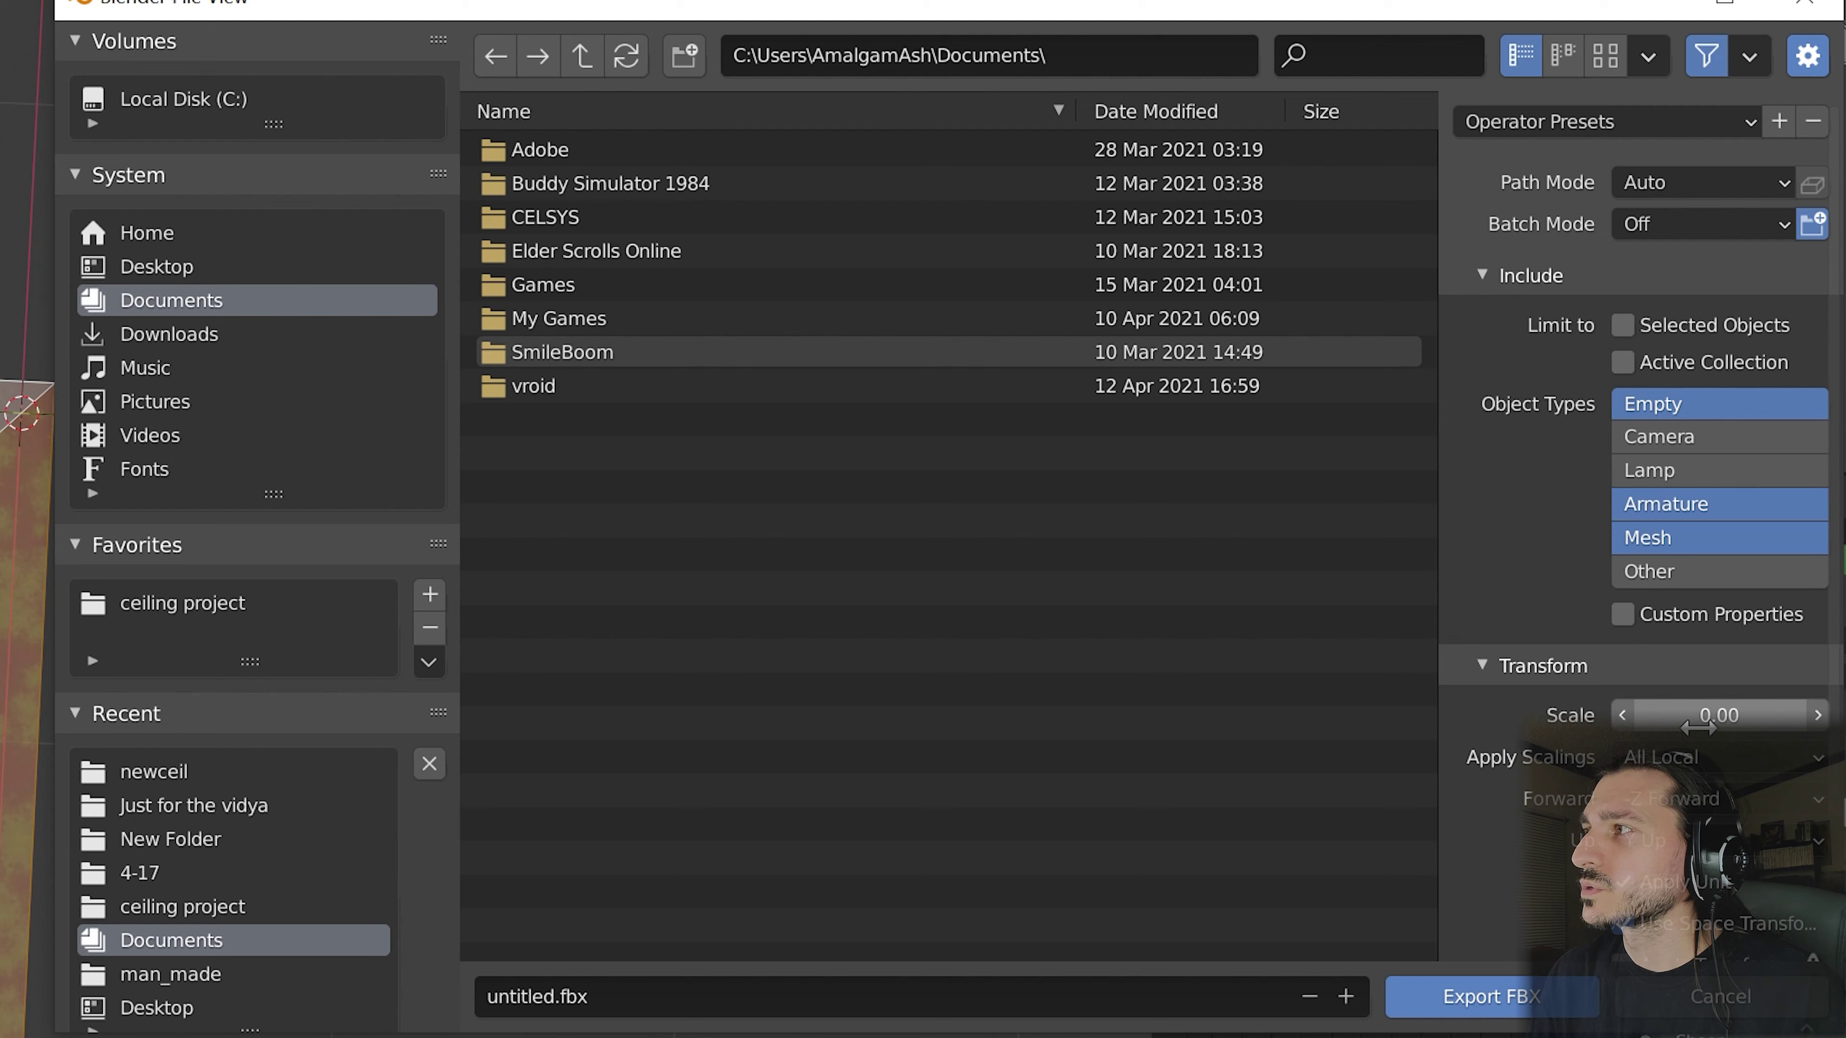
click(1700, 727)
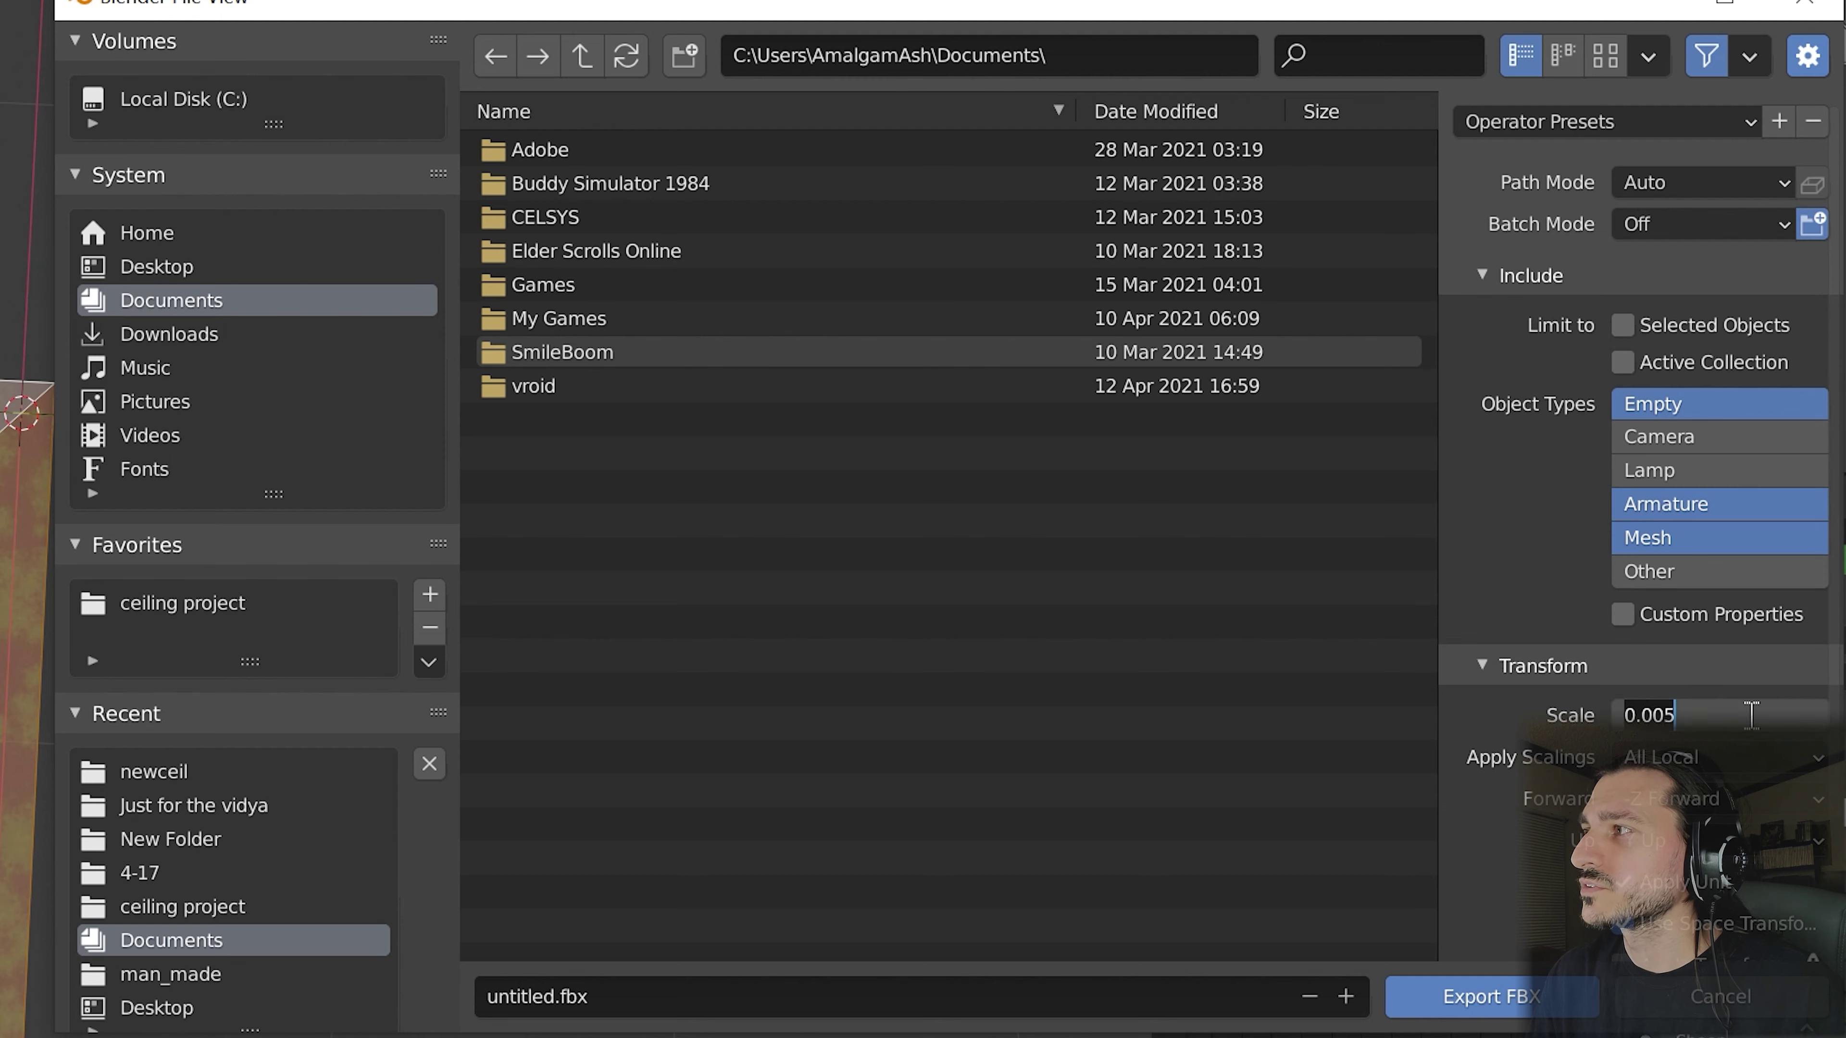
drag(1719, 712, 1662, 718)
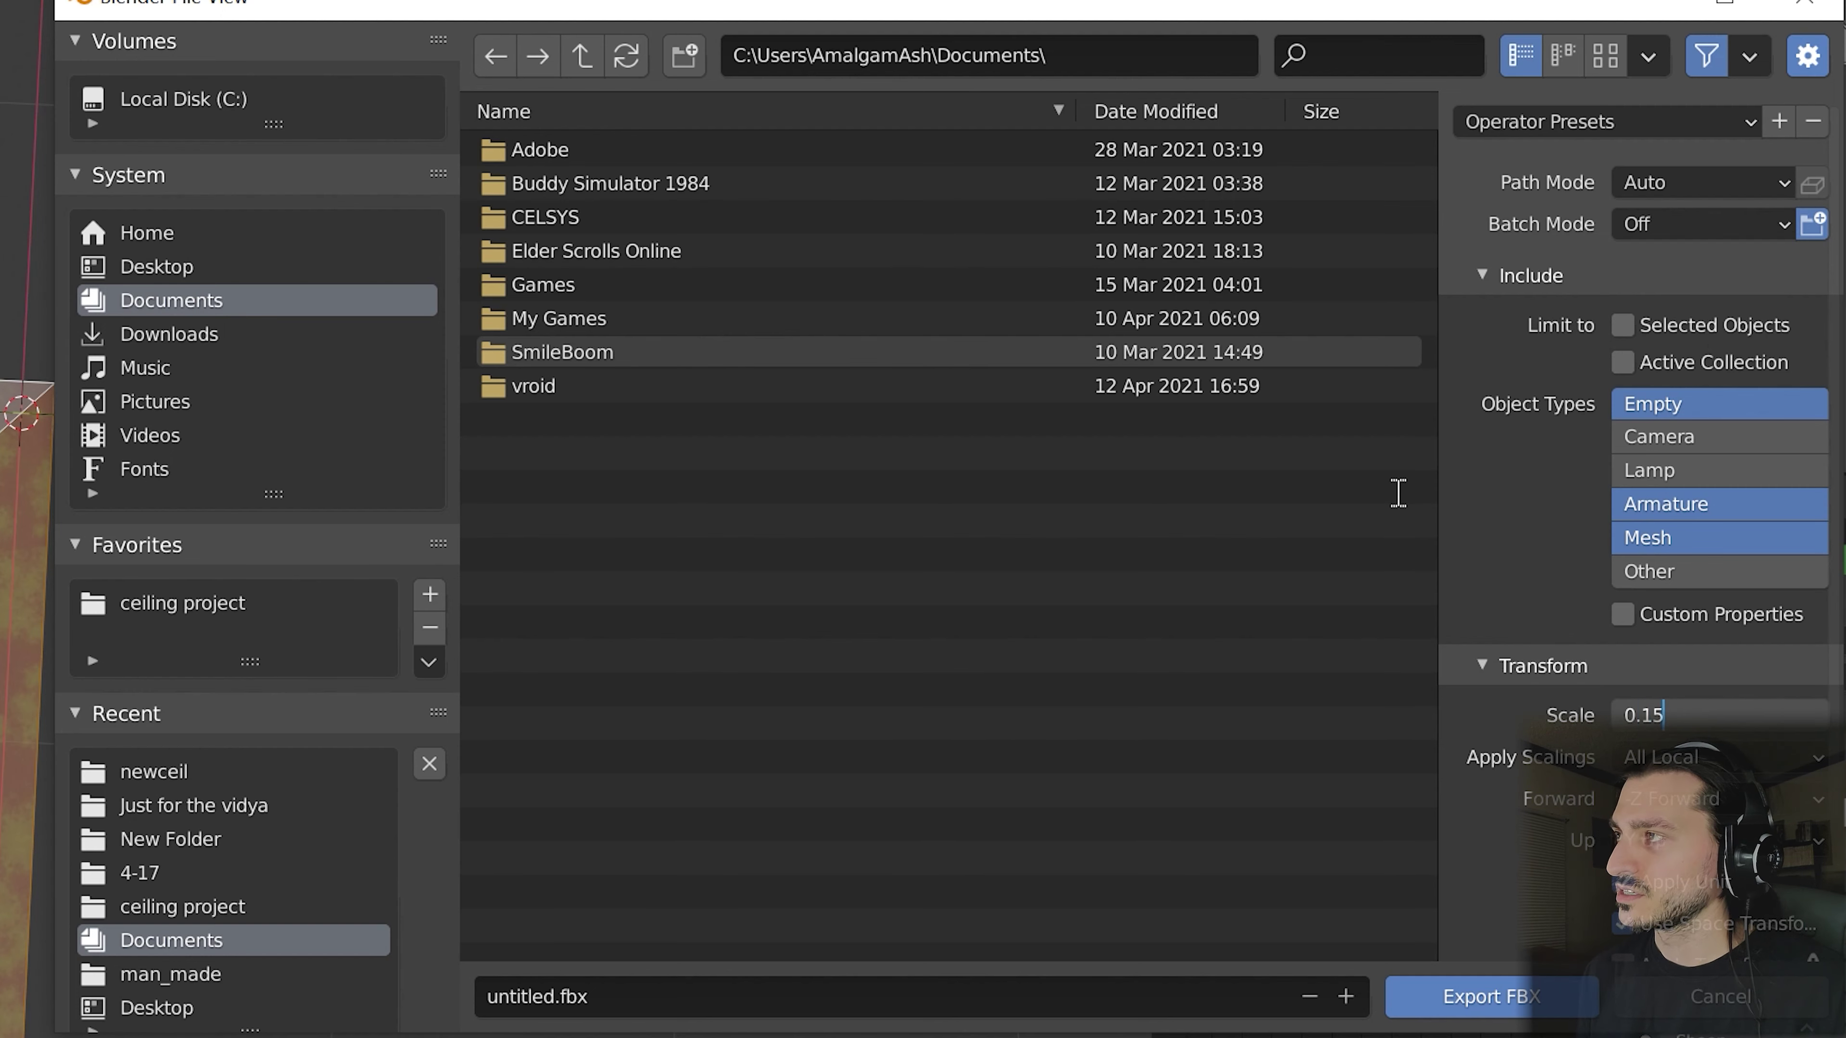
text(0)
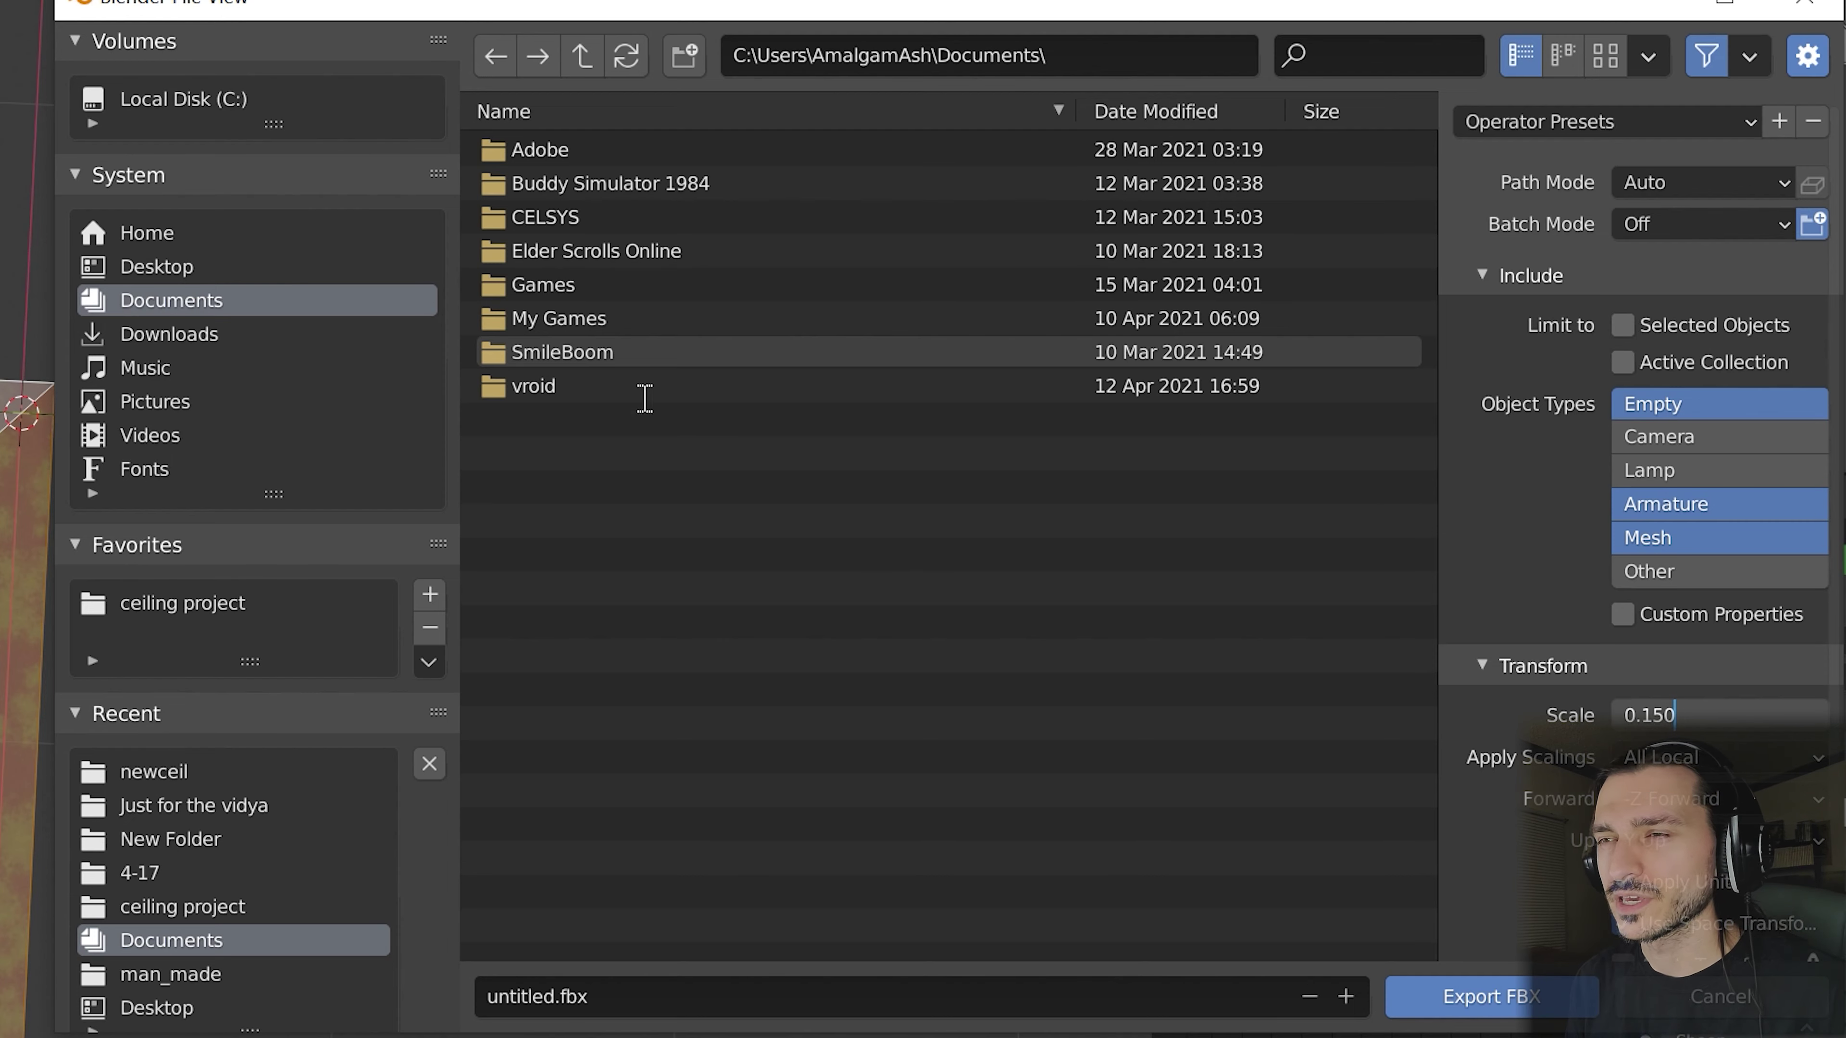
Export the plane as gasceiling.fbx into the newceil folder of the ceiling project
click(191, 600)
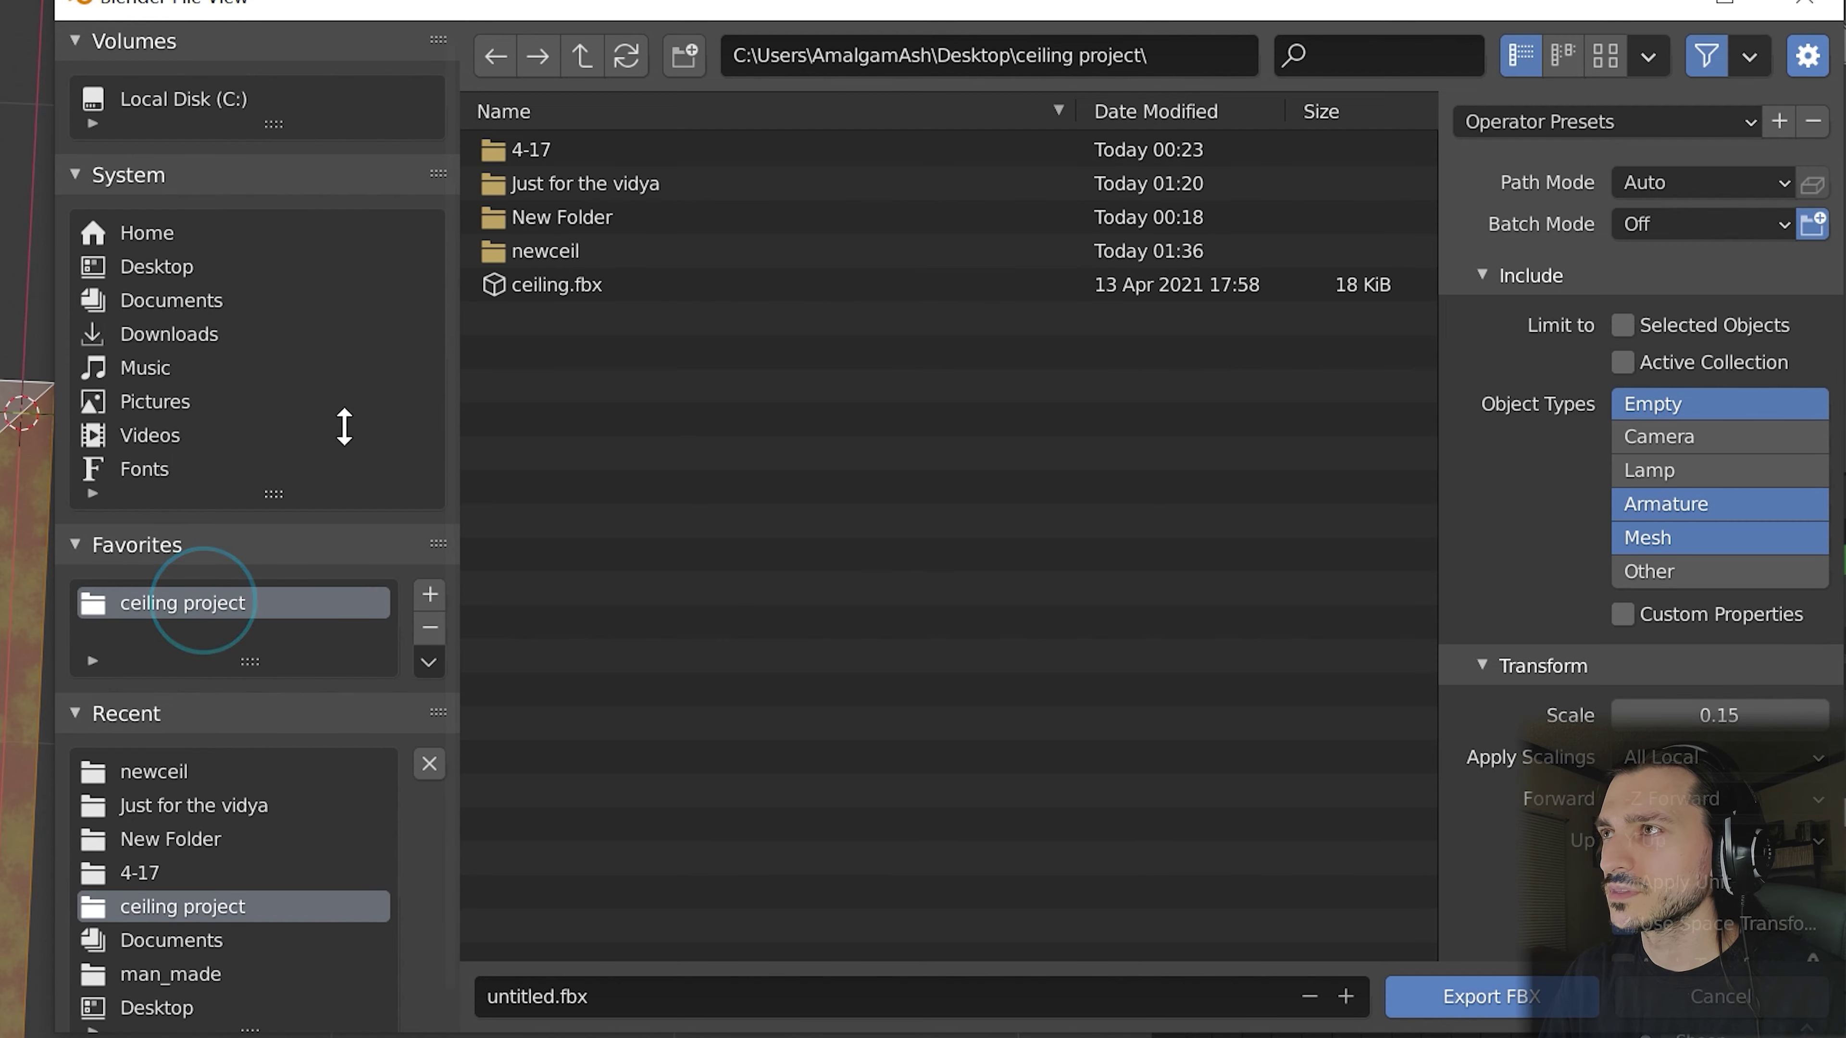
double_click(581, 251)
click(677, 991)
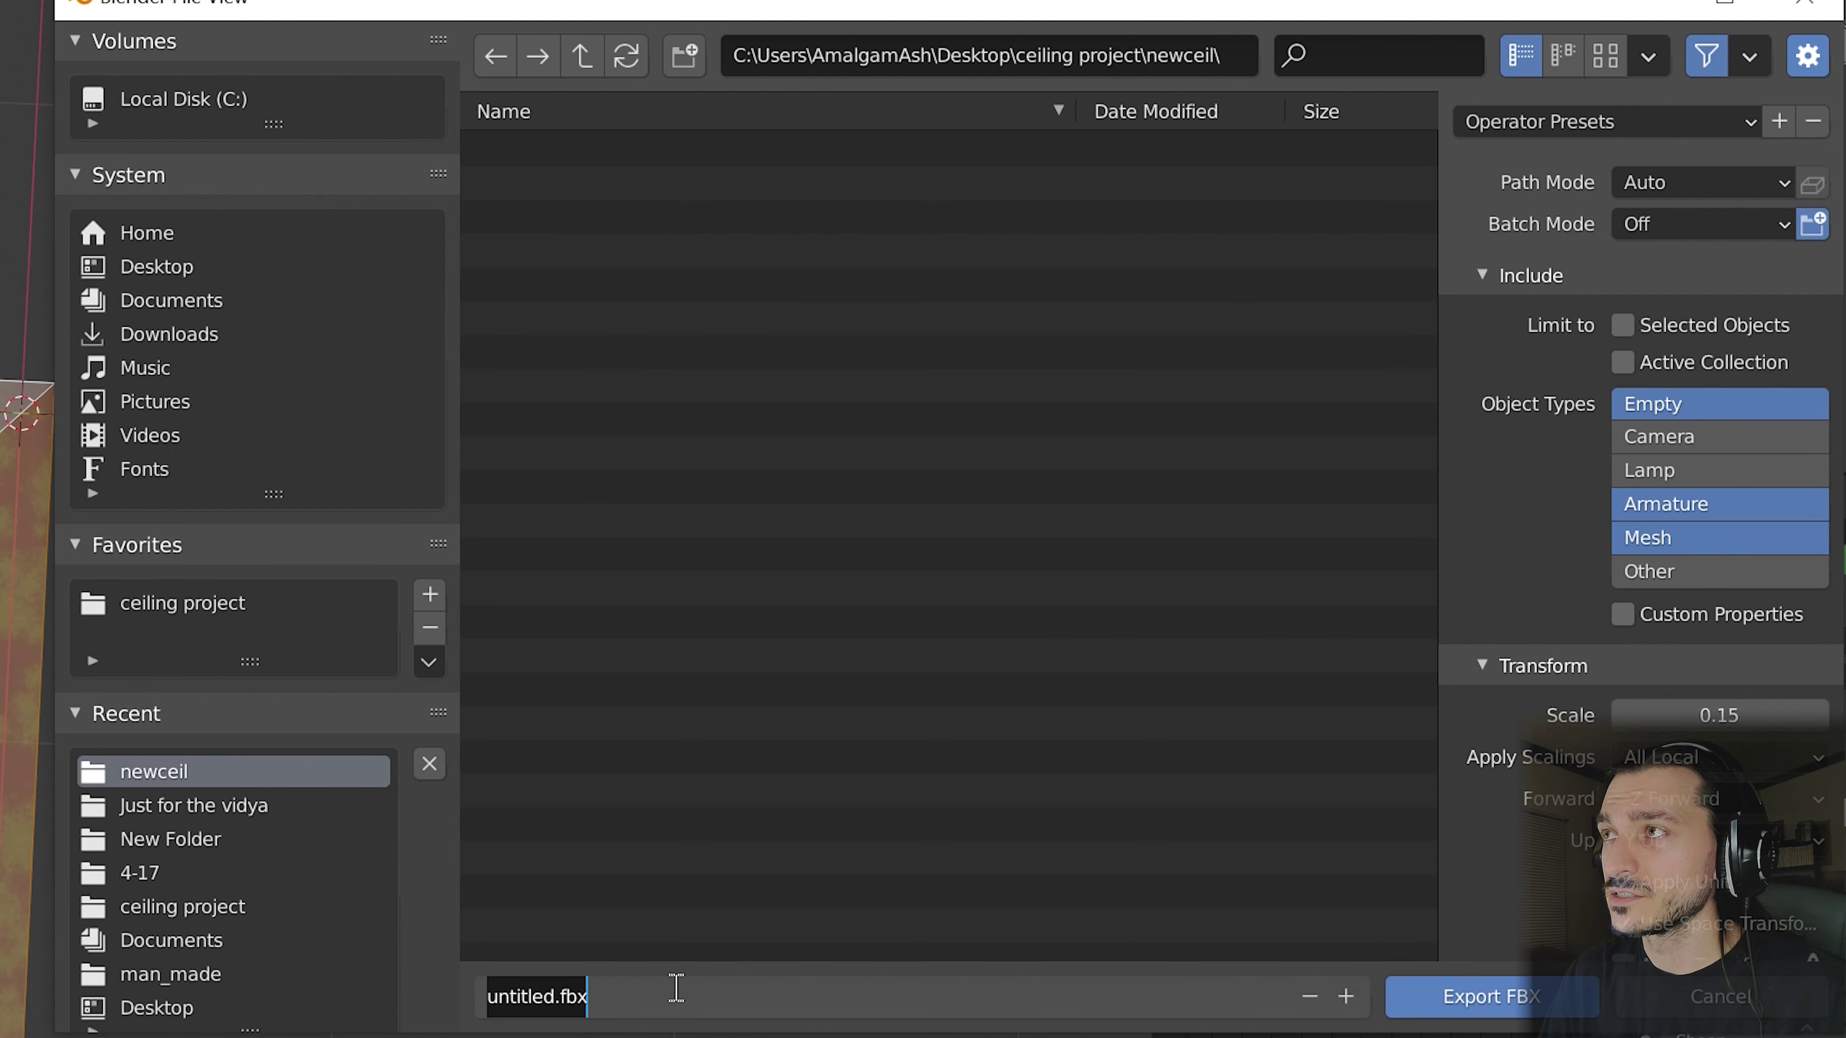
key(BackSpace)
text(gas)
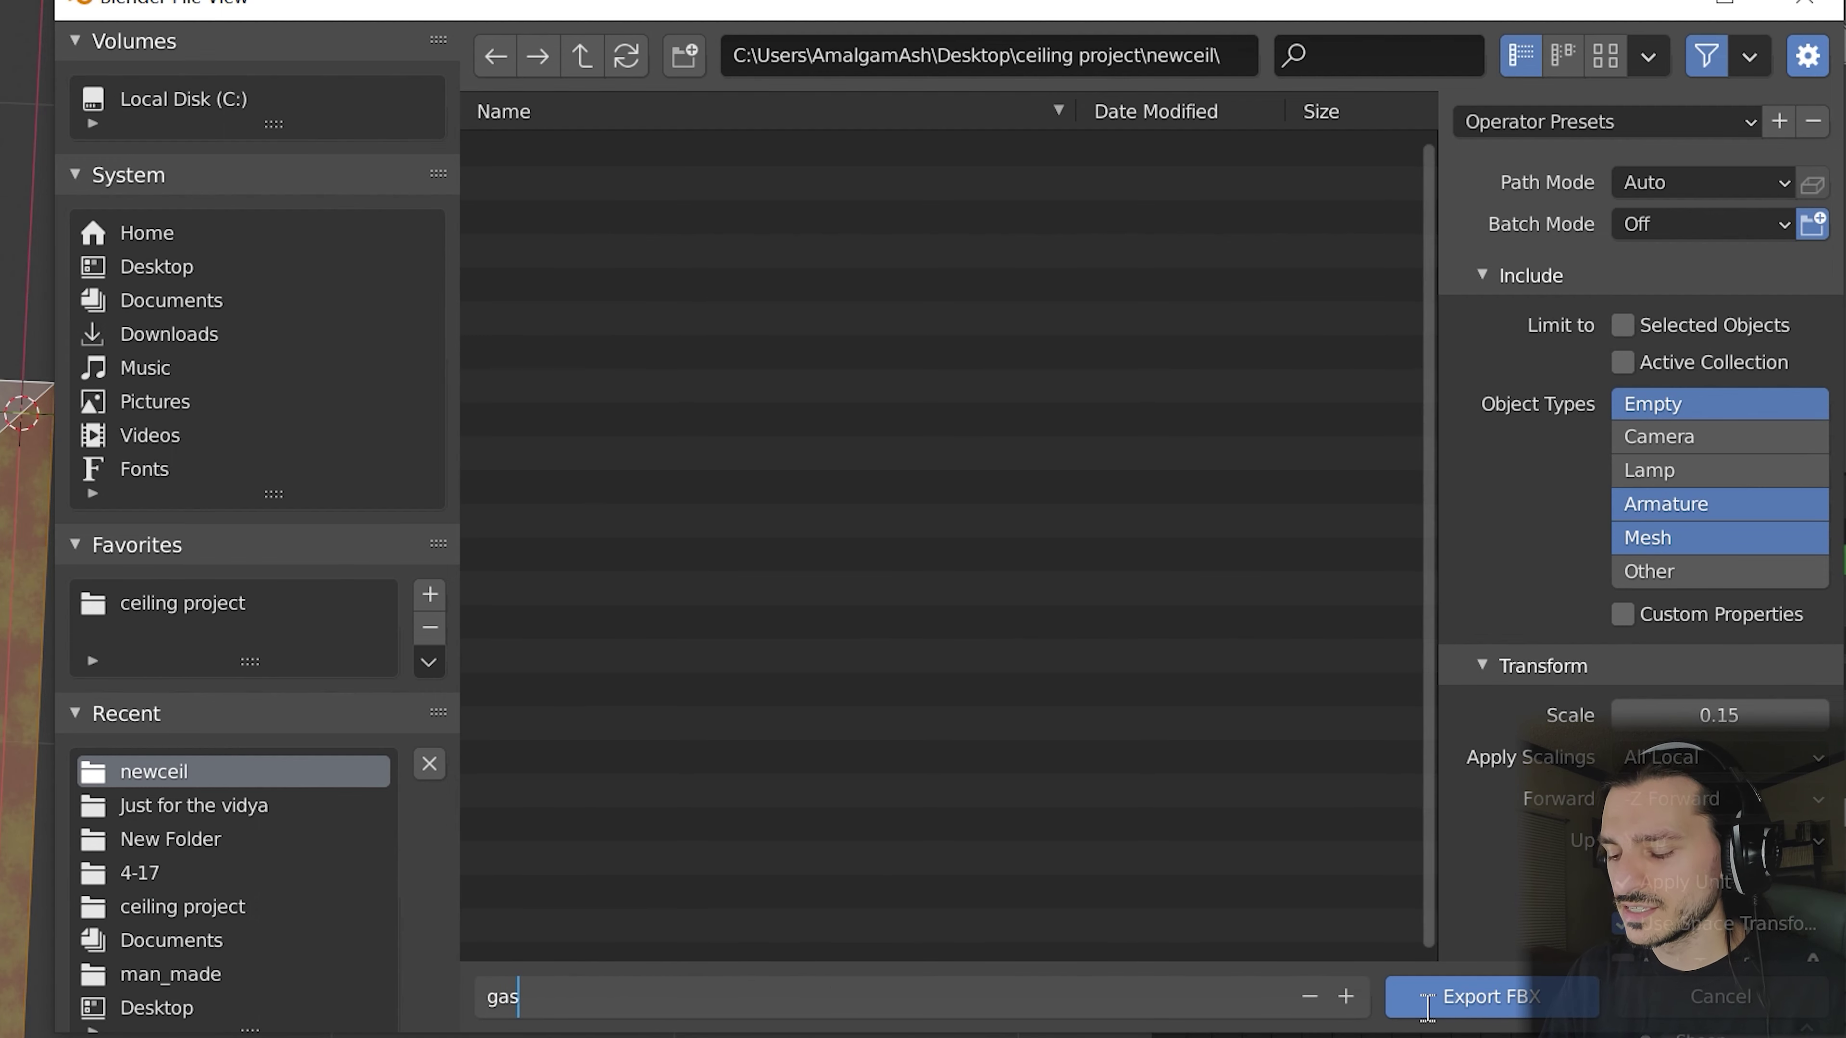
text(cei)
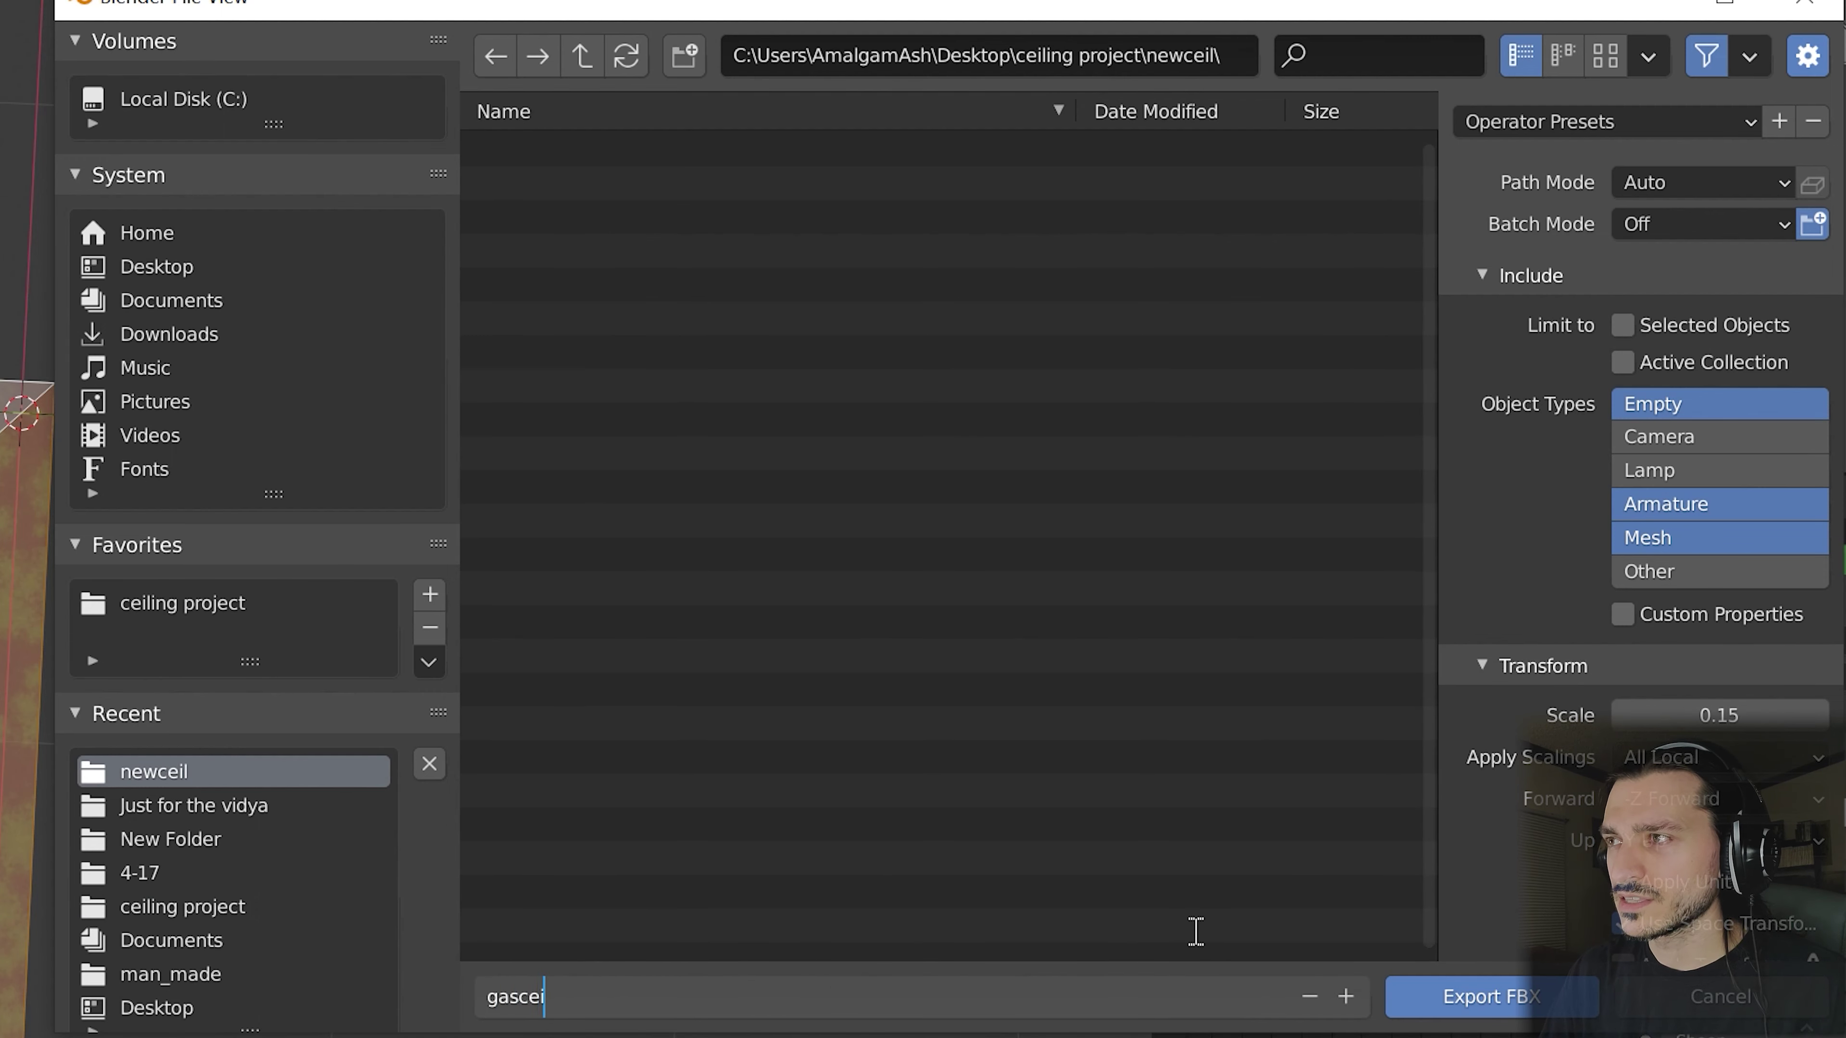
text(ling)
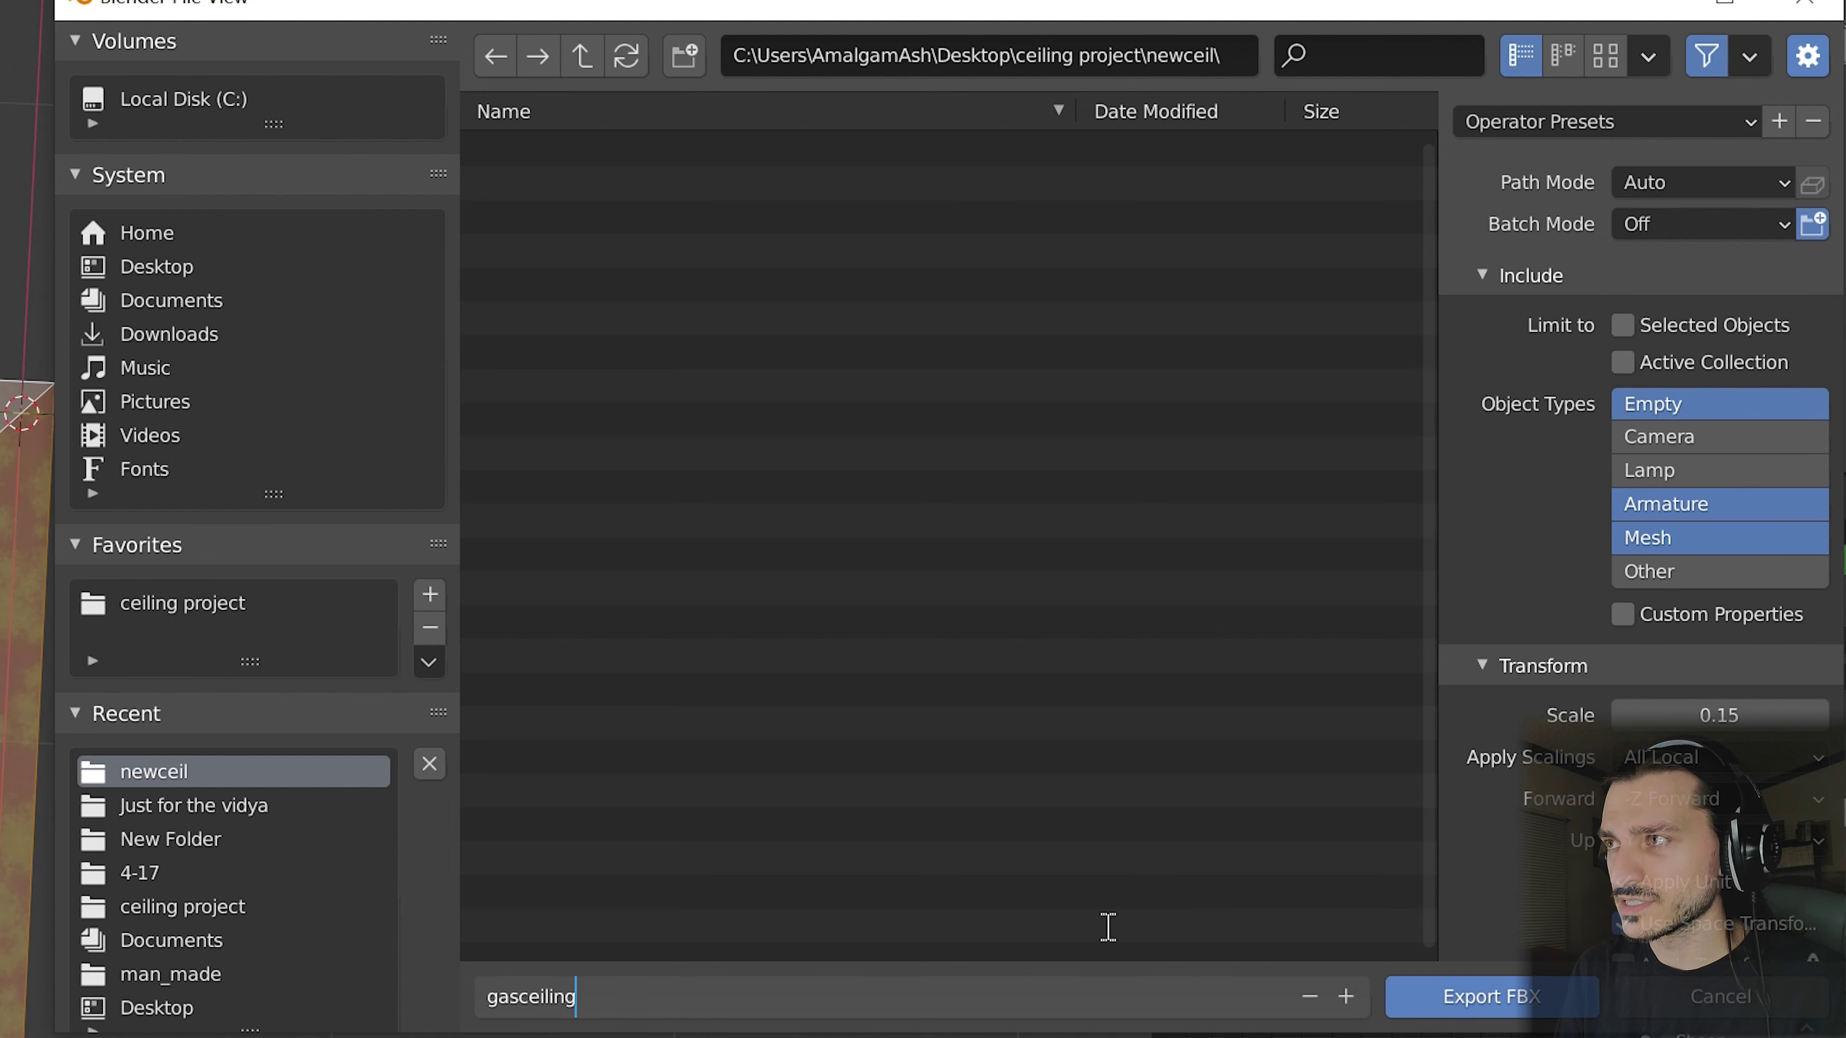
click(1486, 1007)
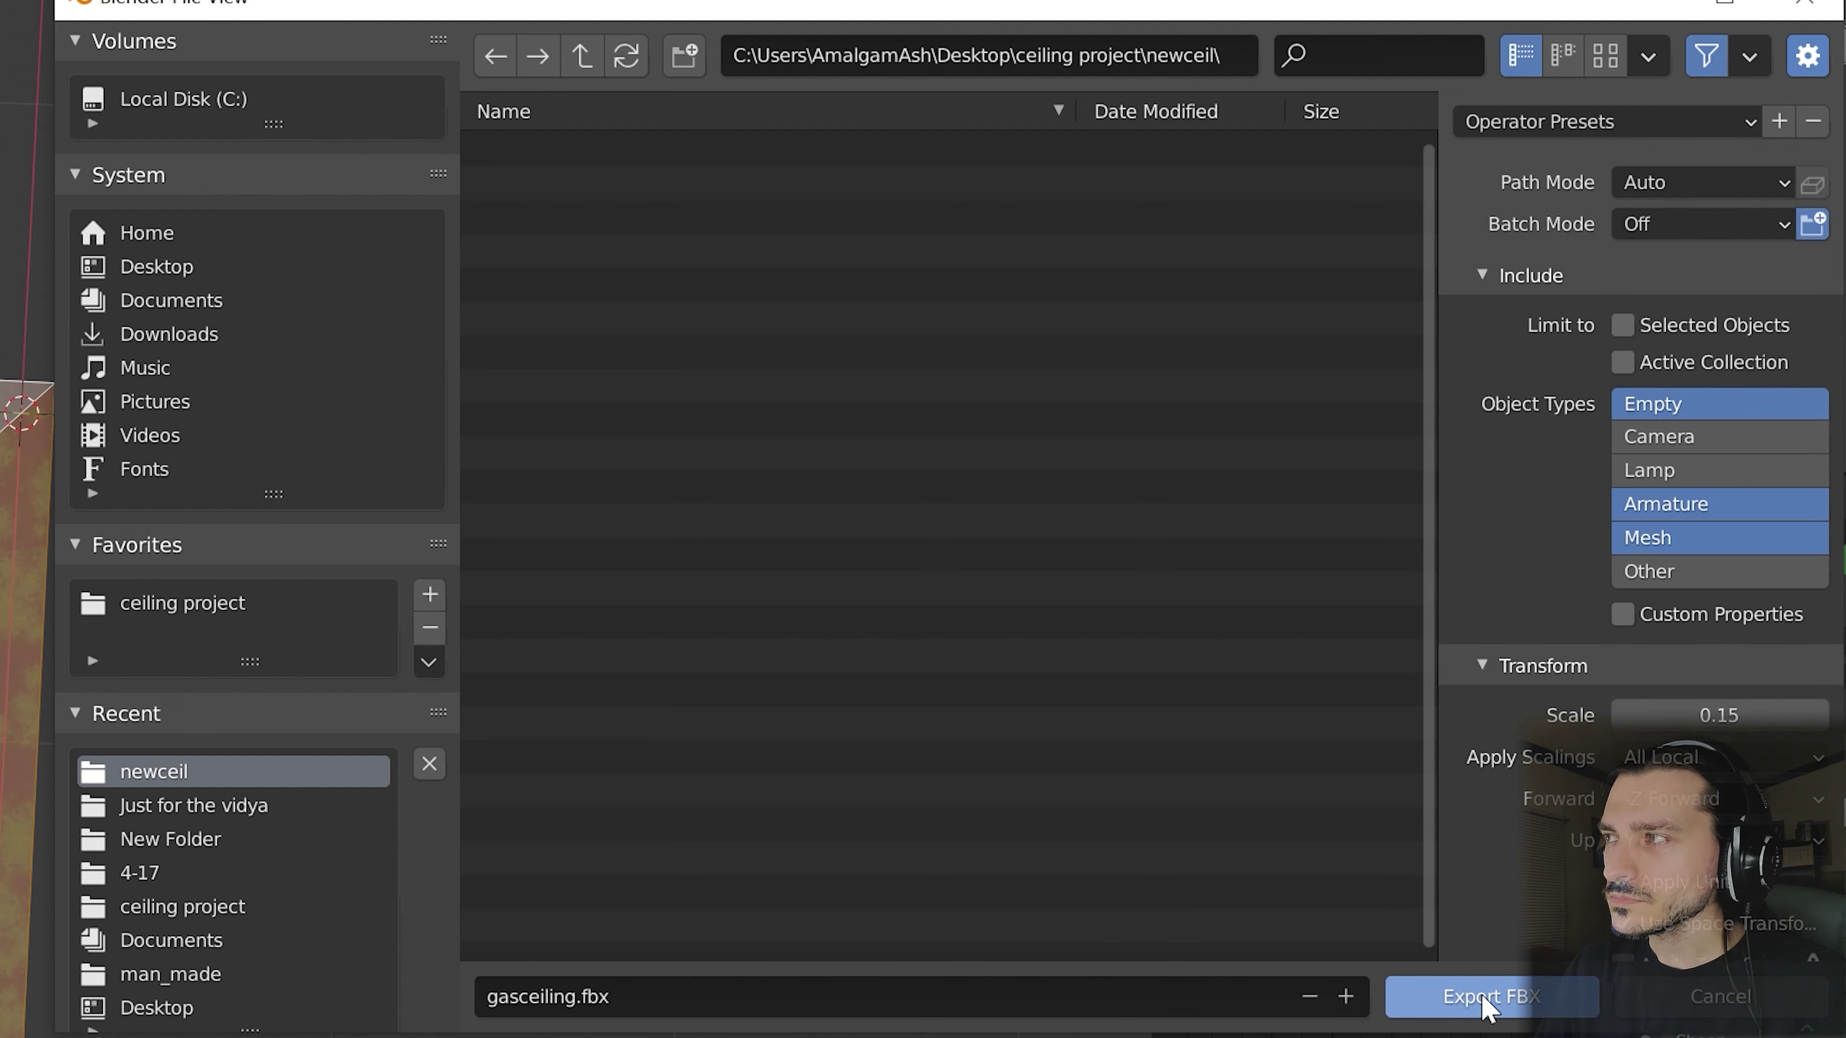
scroll(1541, 851, down, 4)
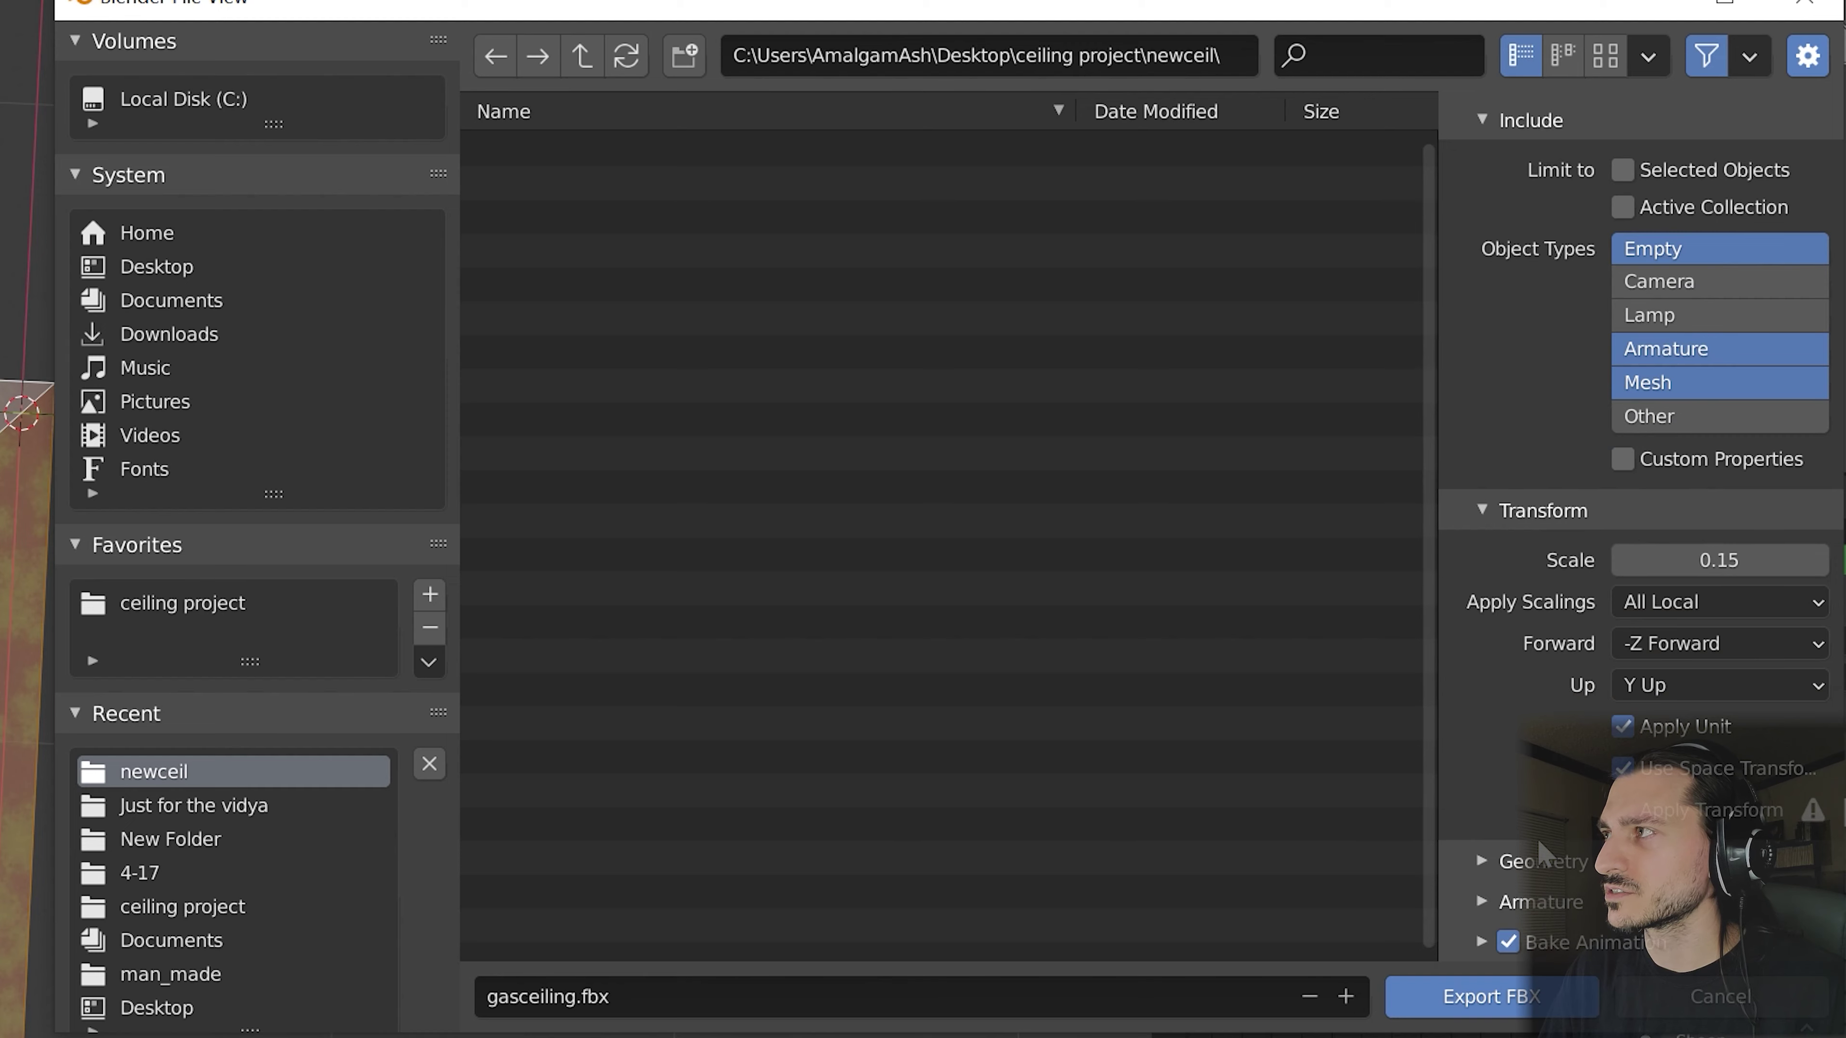
click(1500, 996)
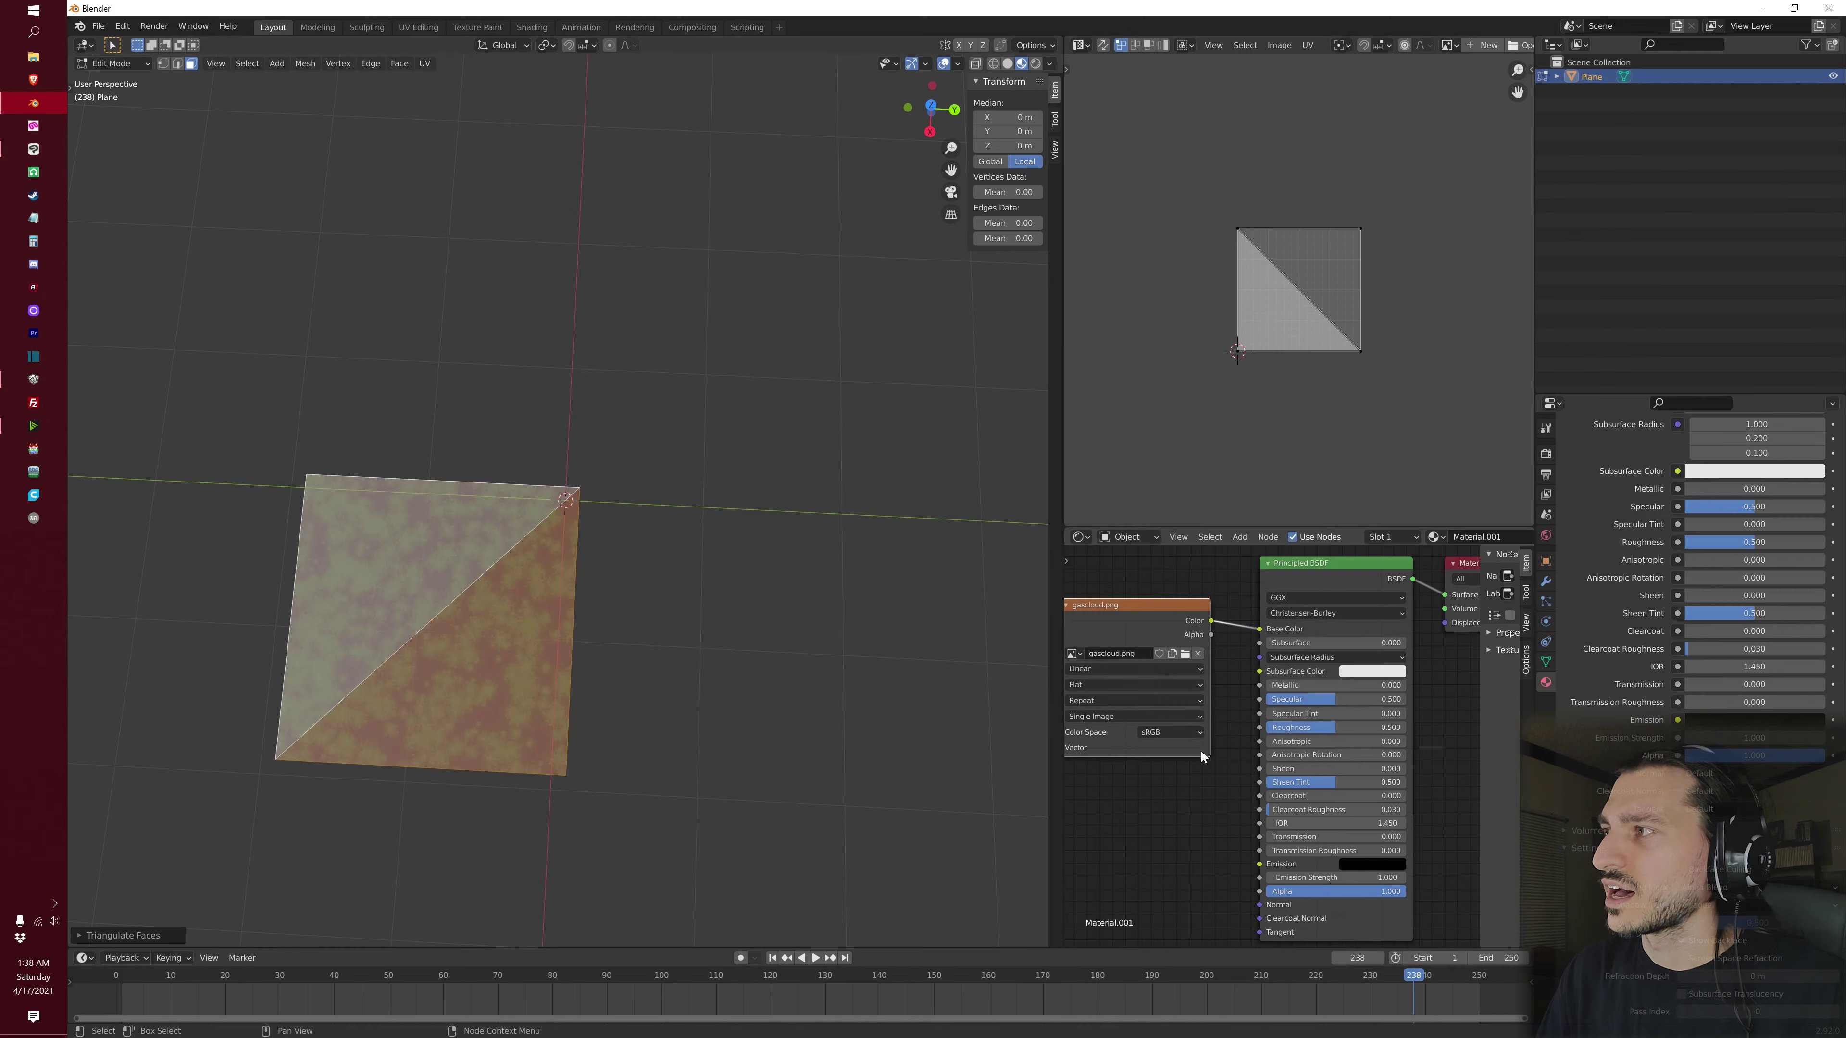
Switch to SMILE GAME BUILDER and start adding a new map to the project
click(33, 378)
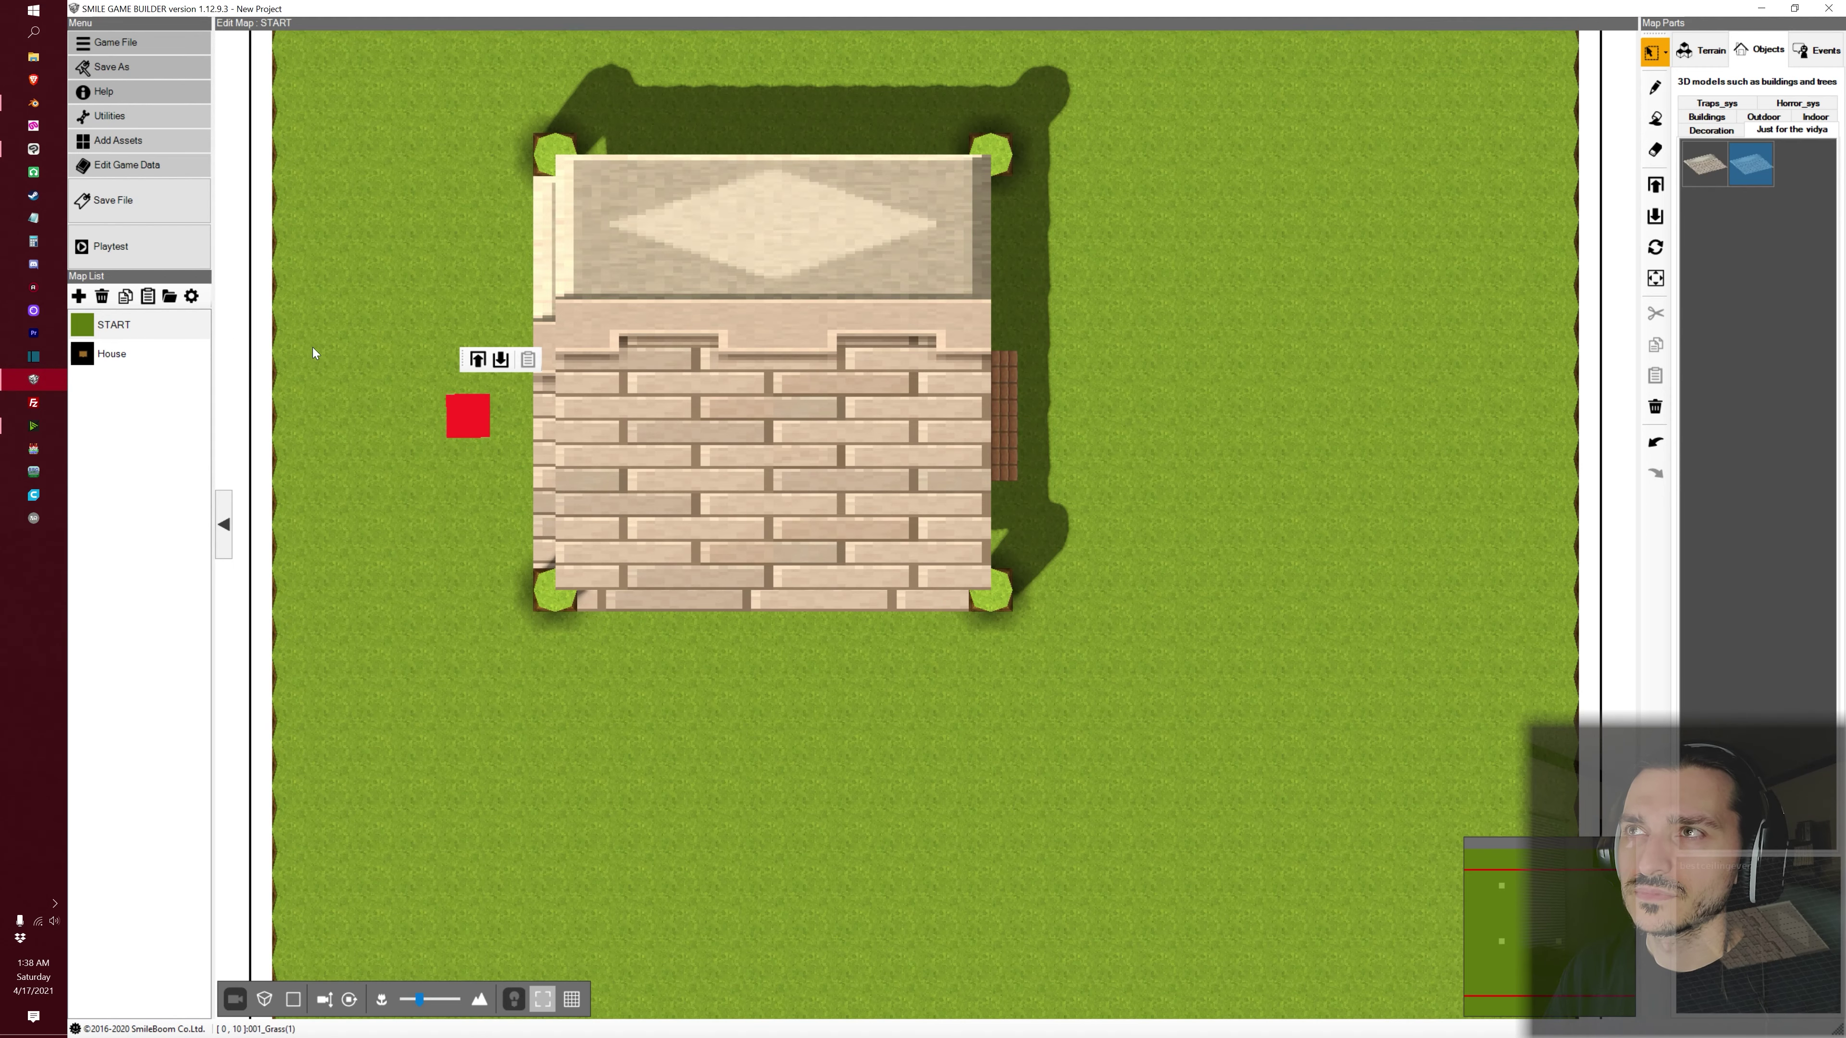
scroll(313, 347, down, 3)
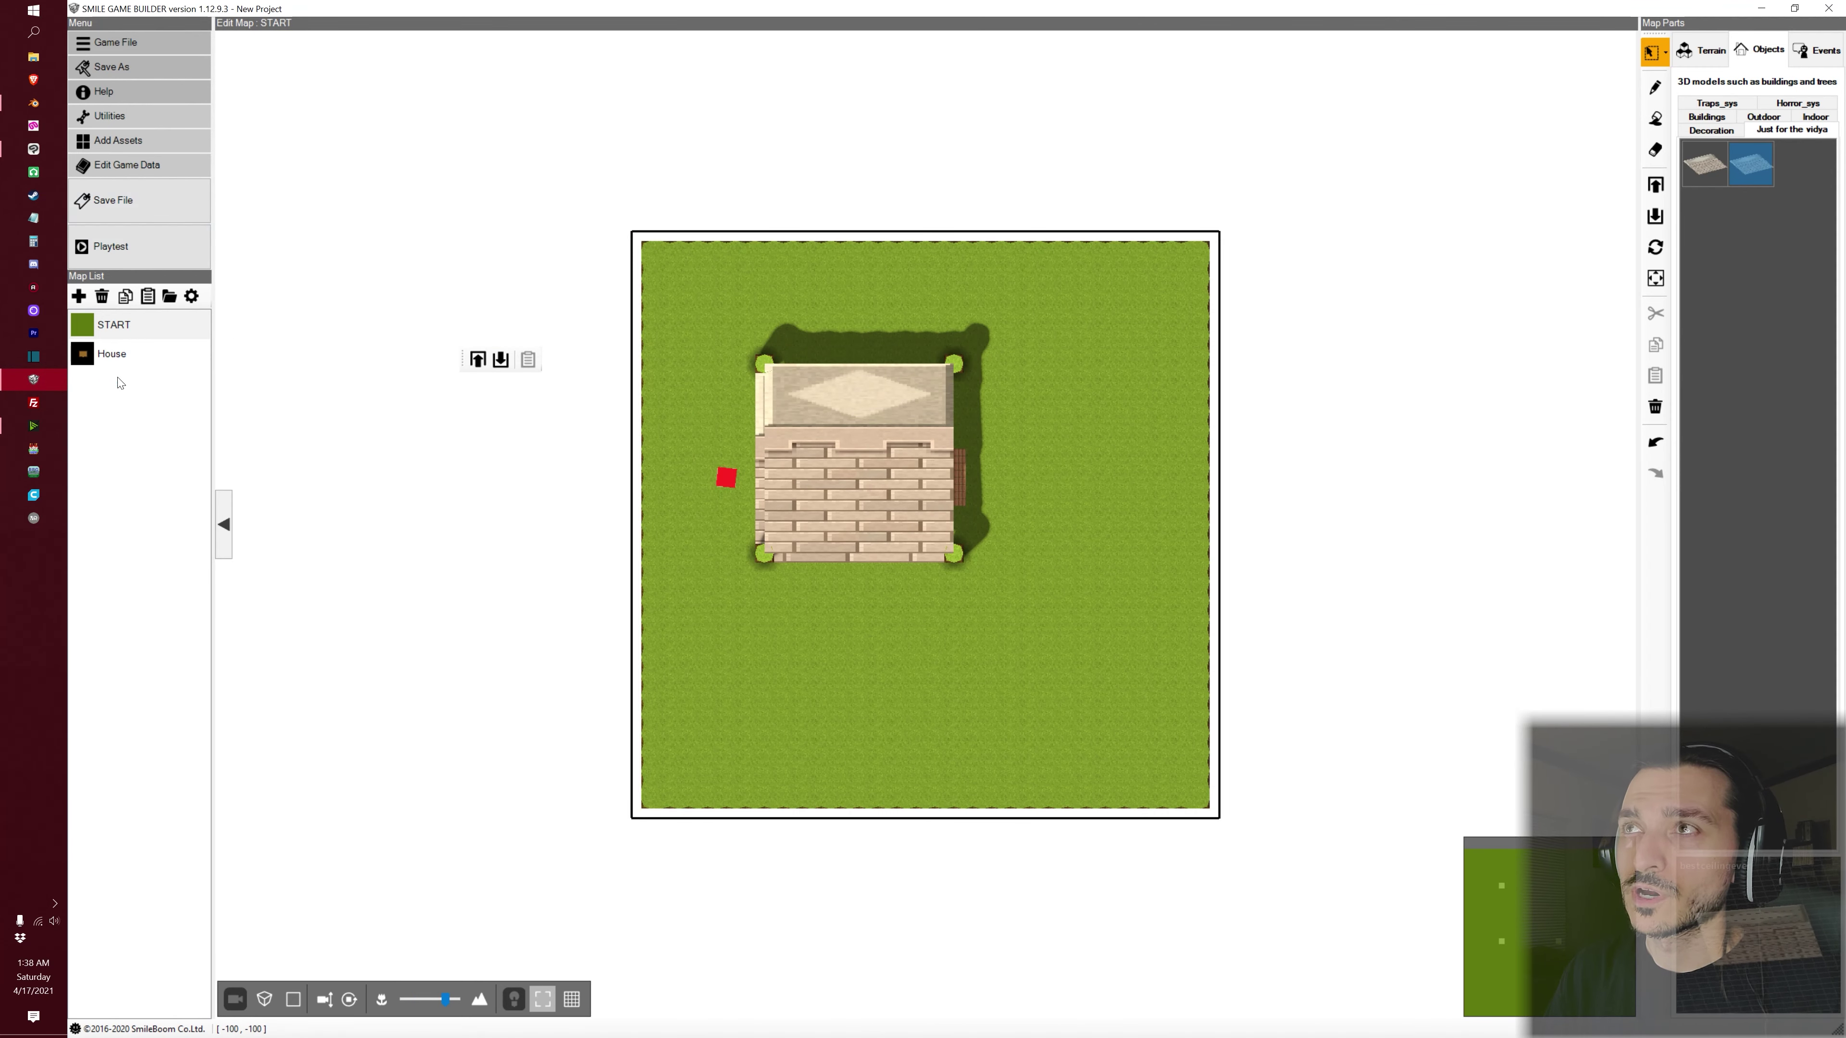
click(79, 296)
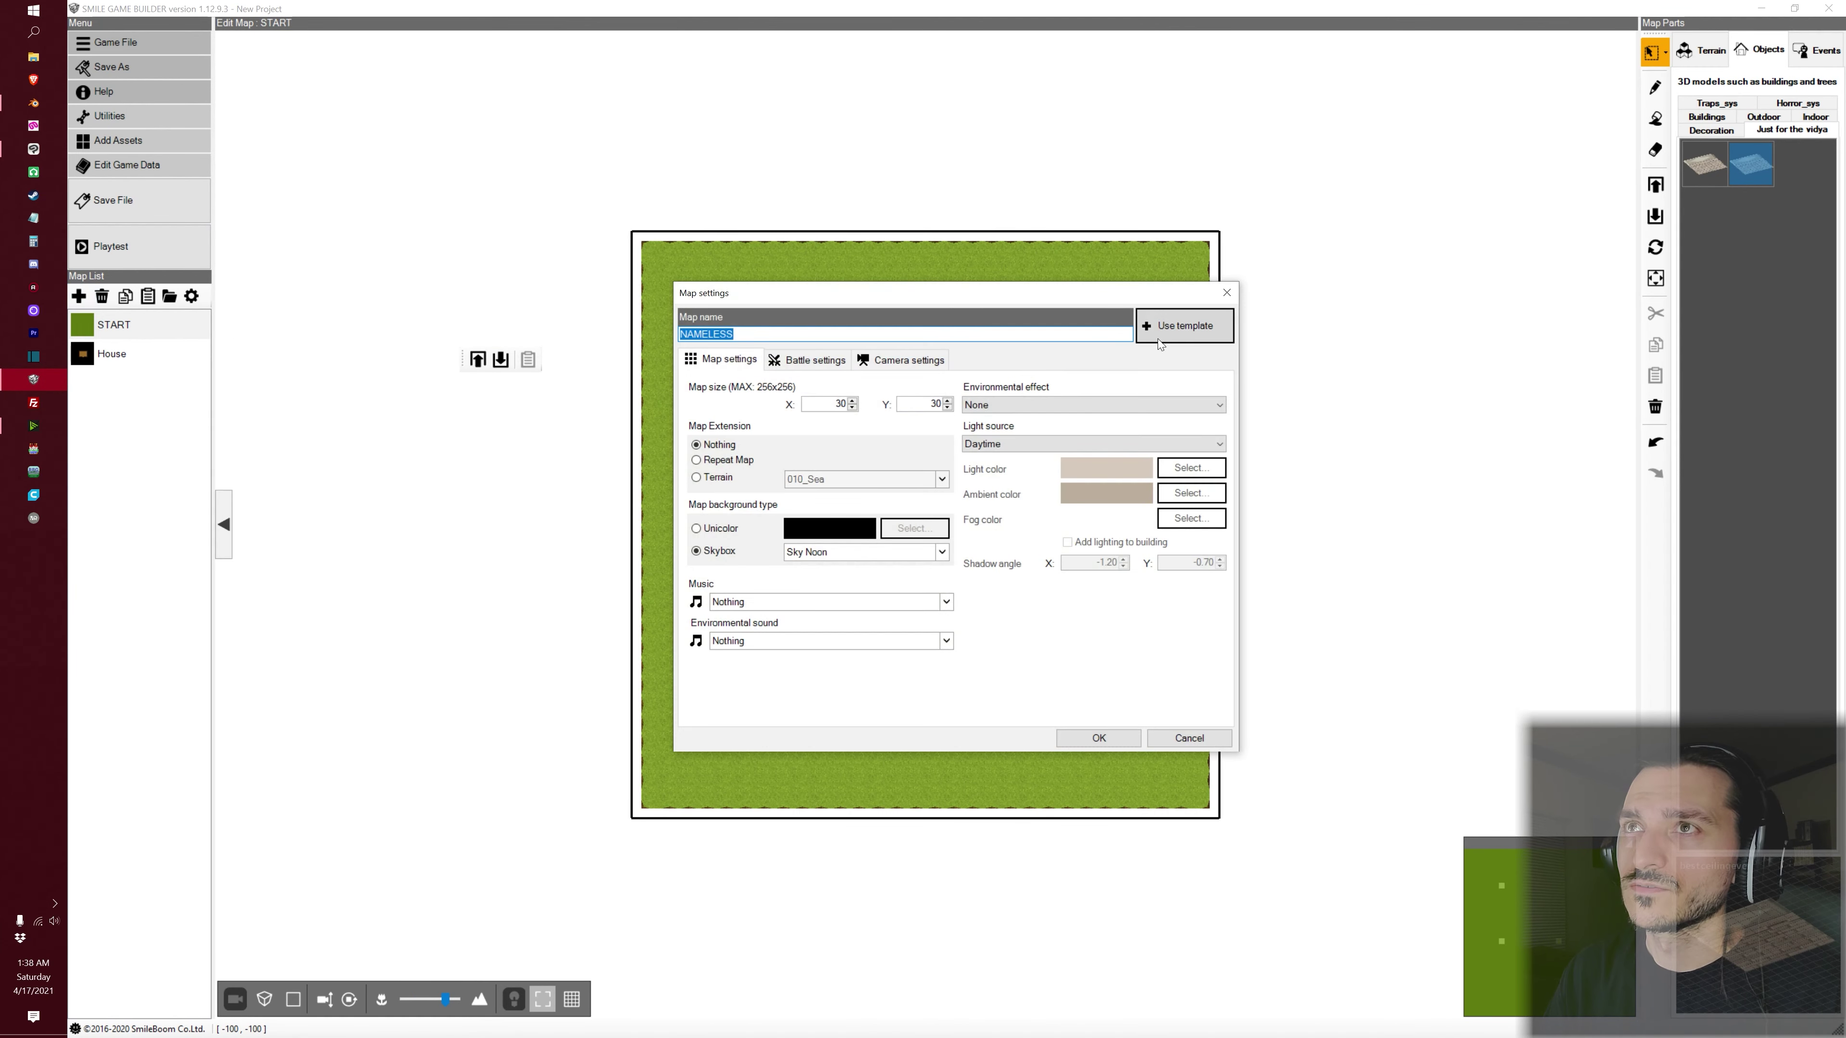
click(1203, 326)
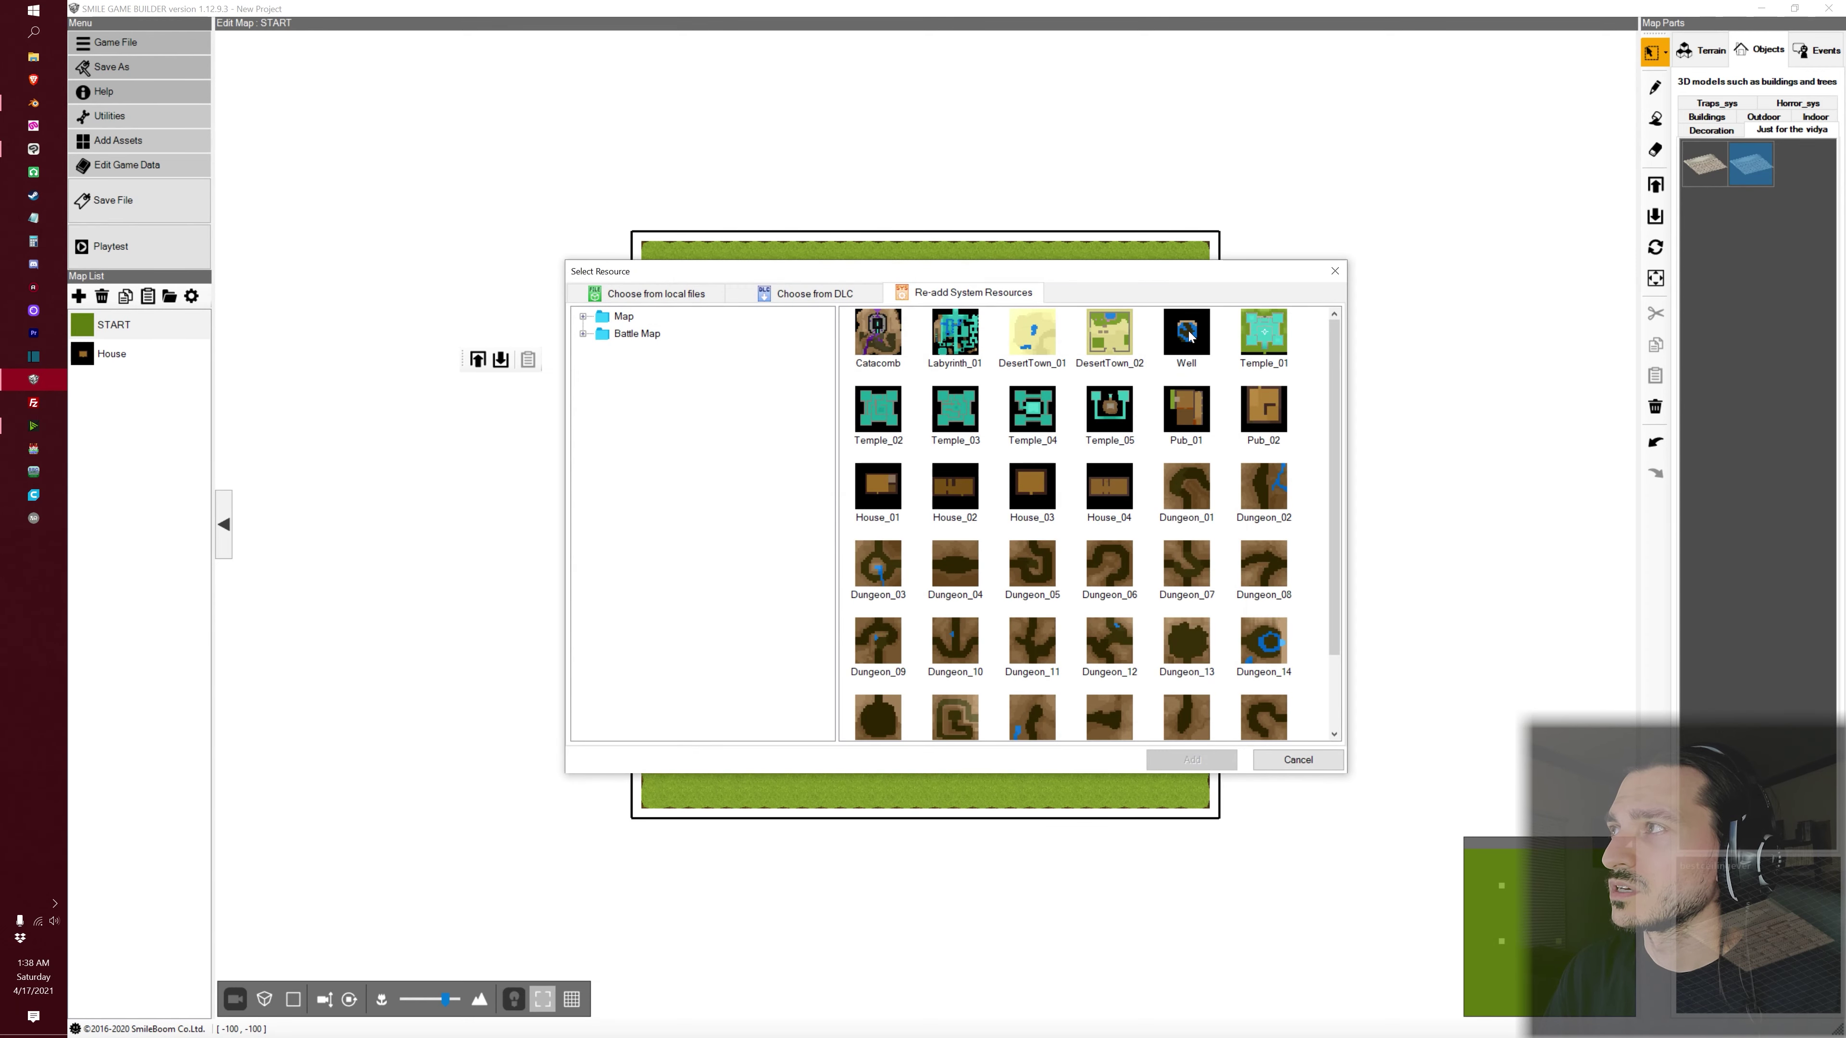
scroll(1259, 536, down, 1)
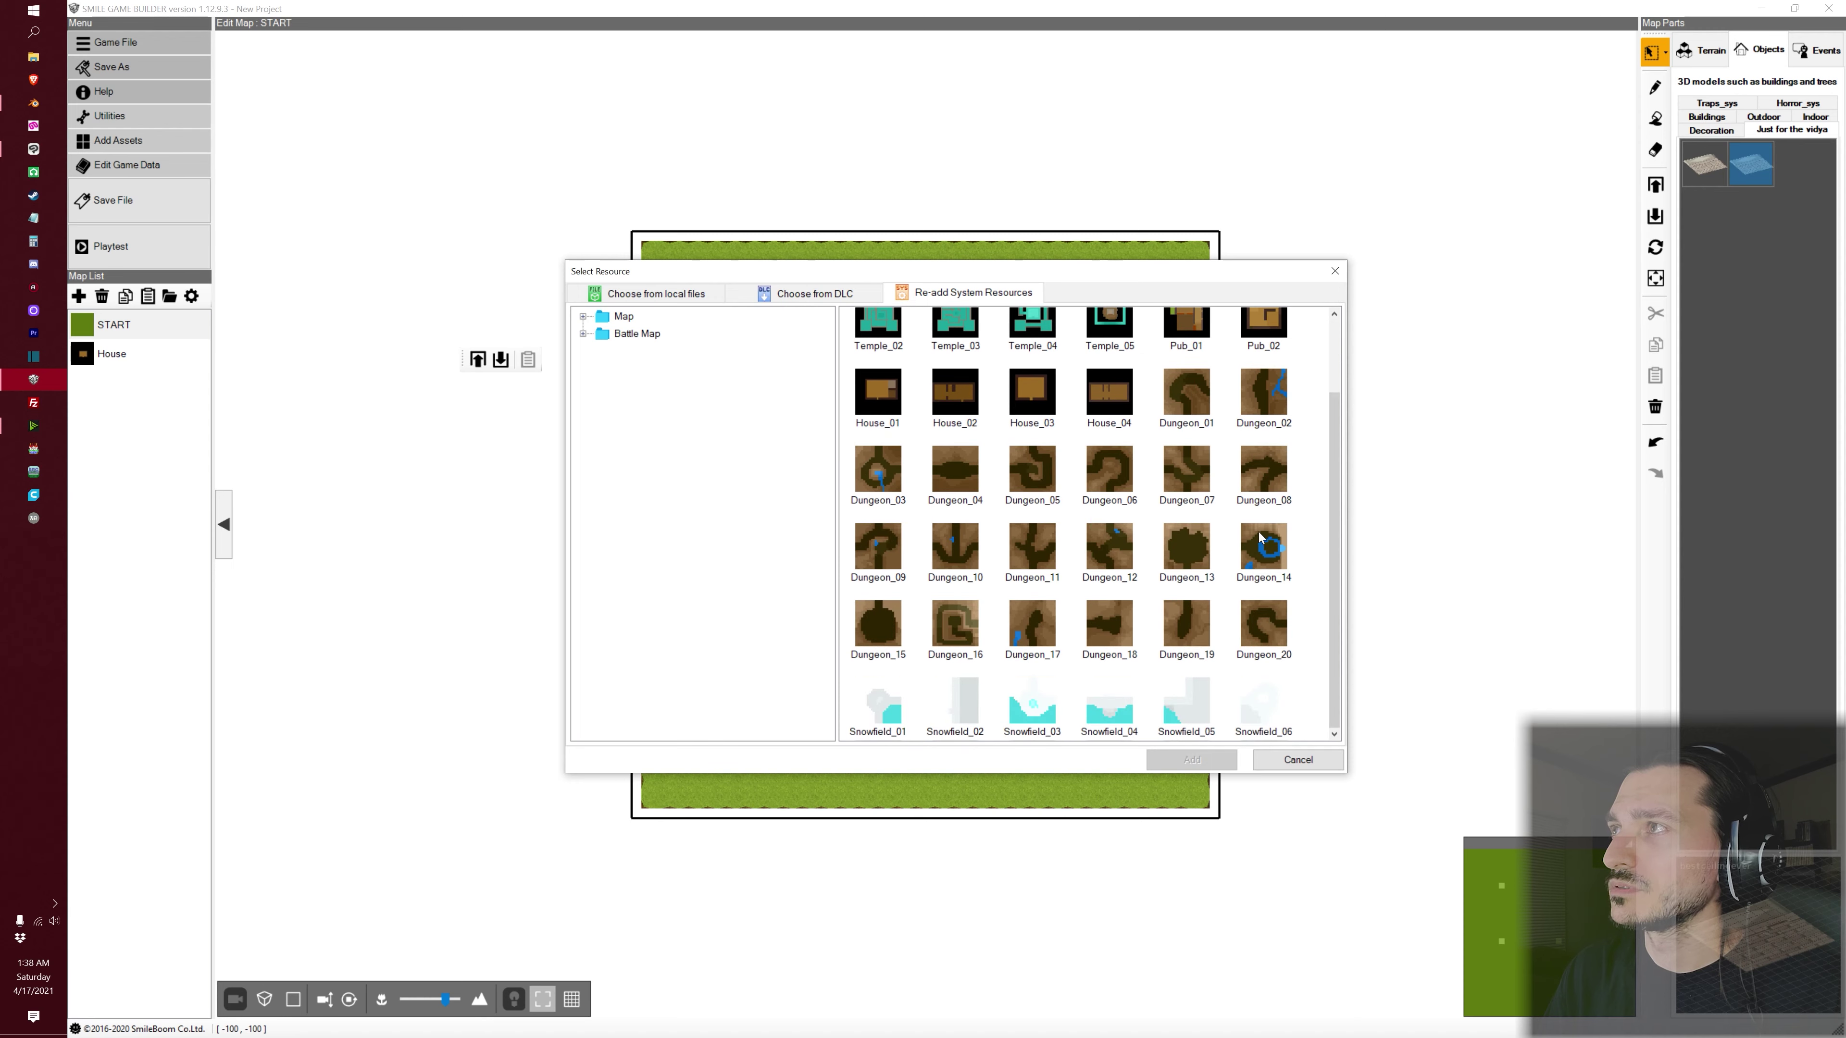
click(1297, 759)
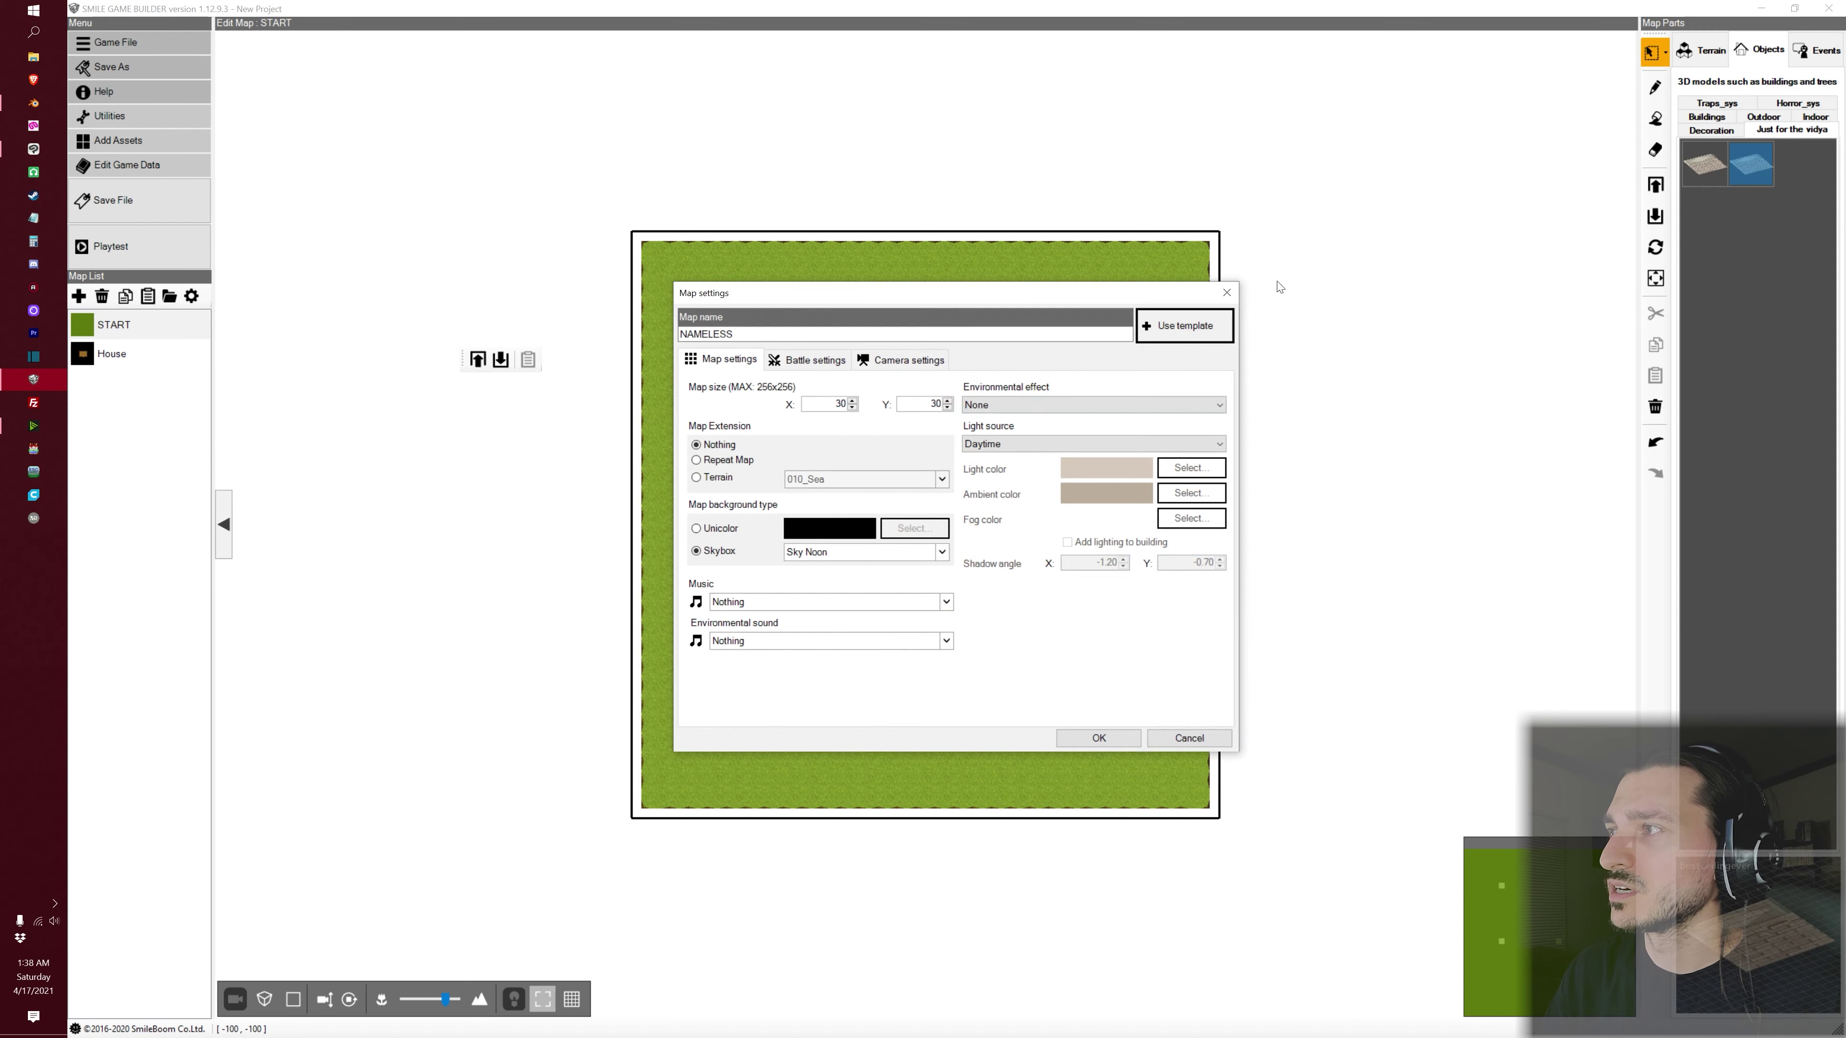
Create the new map from the DeepForest battle map template and open it for editing
click(1204, 327)
click(623, 323)
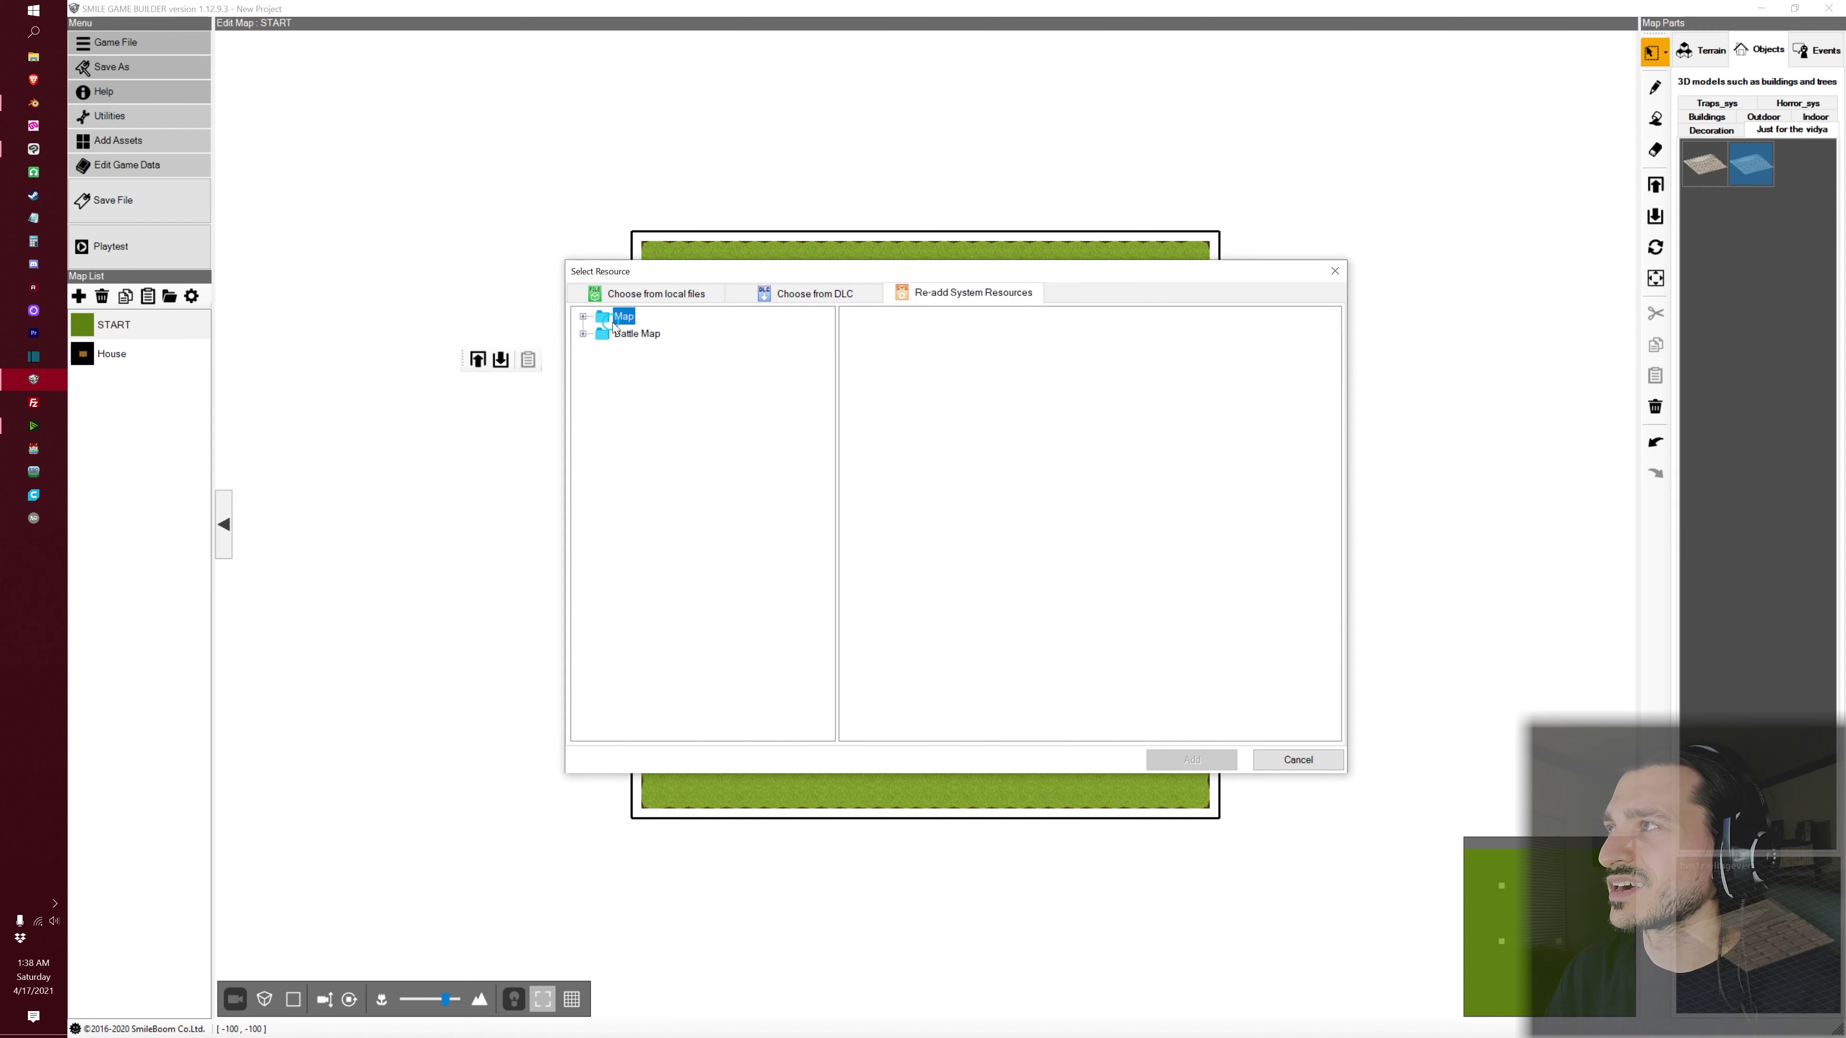
click(630, 333)
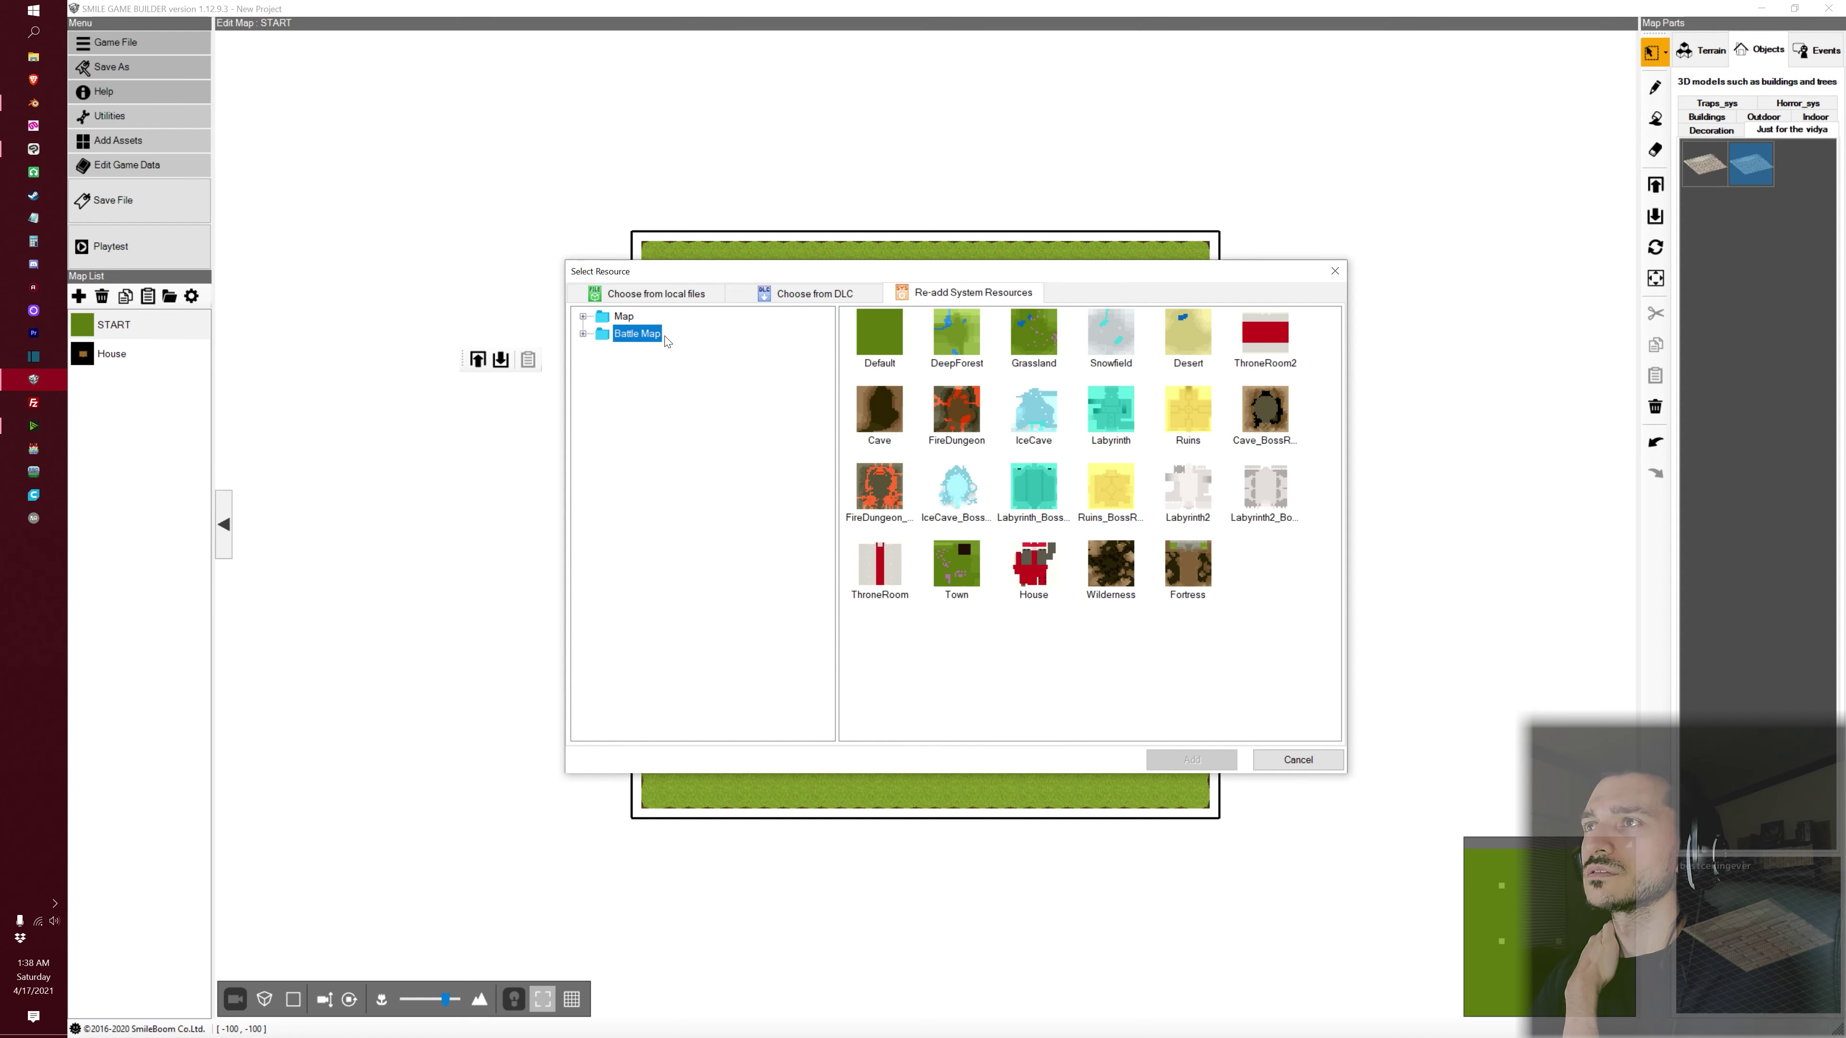
click(873, 335)
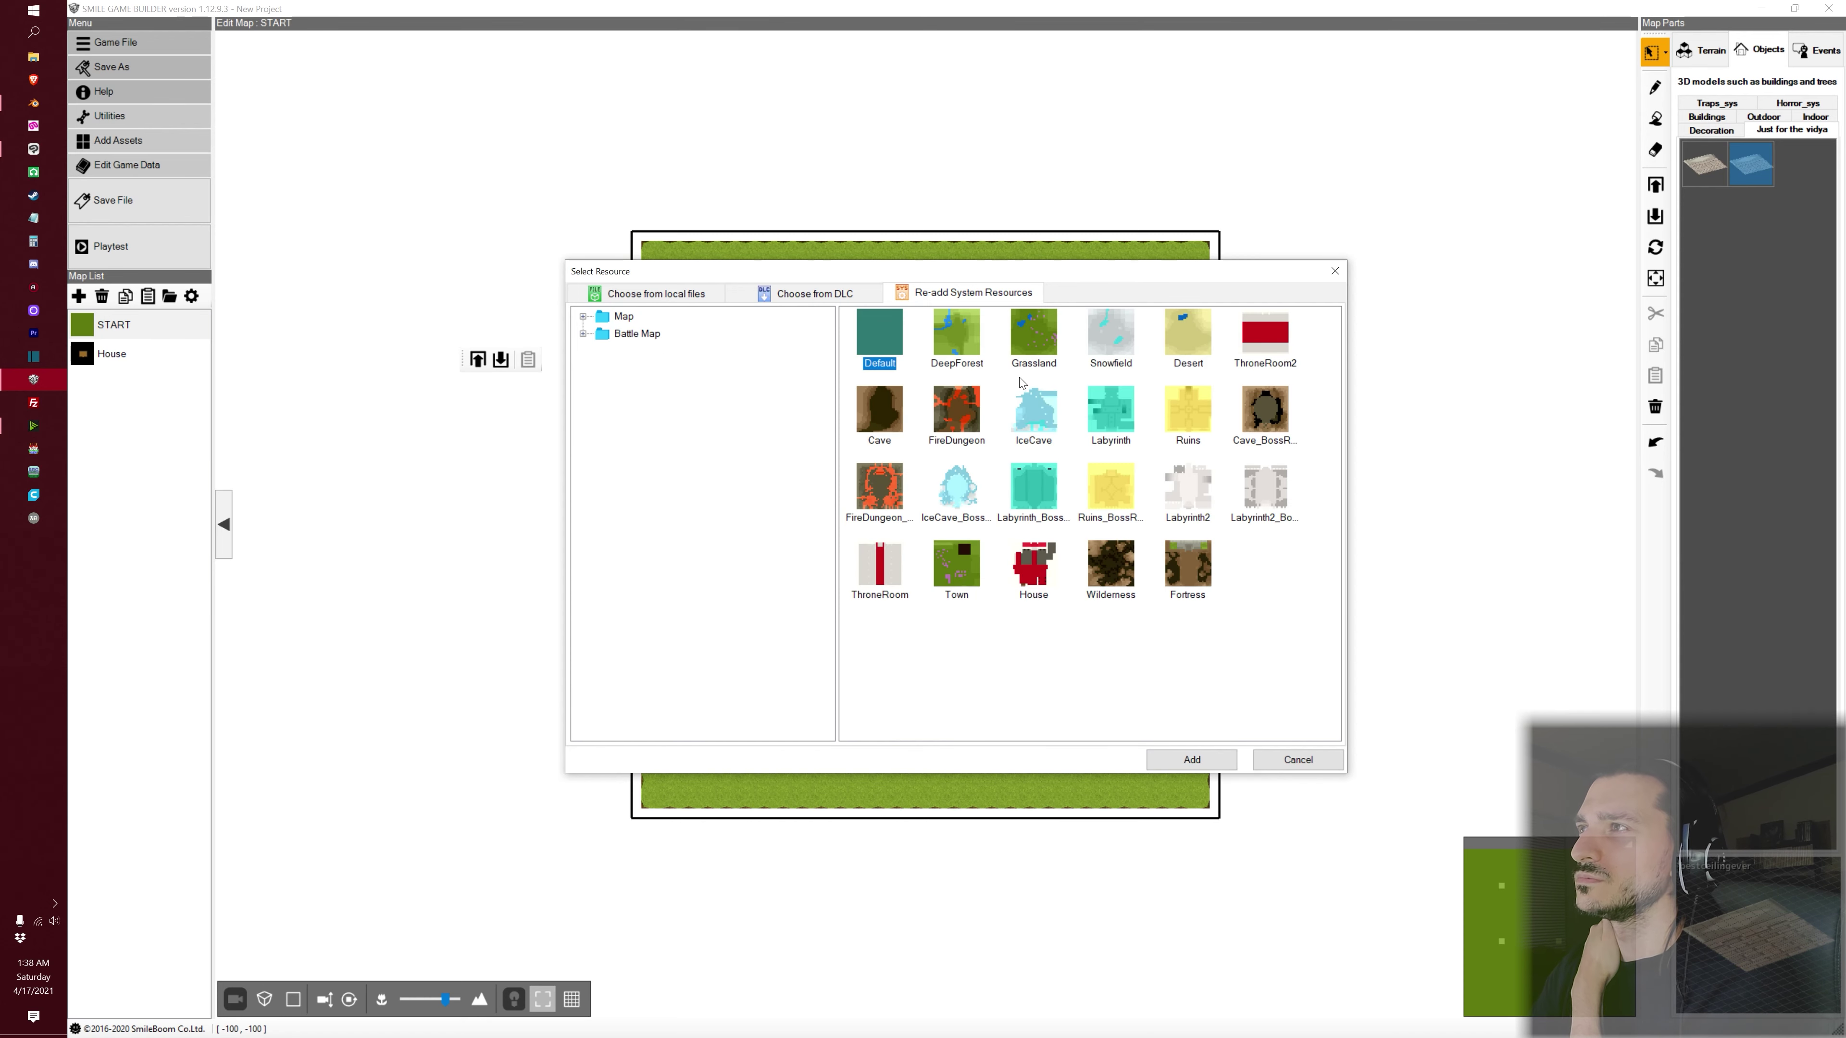
click(960, 342)
click(1206, 764)
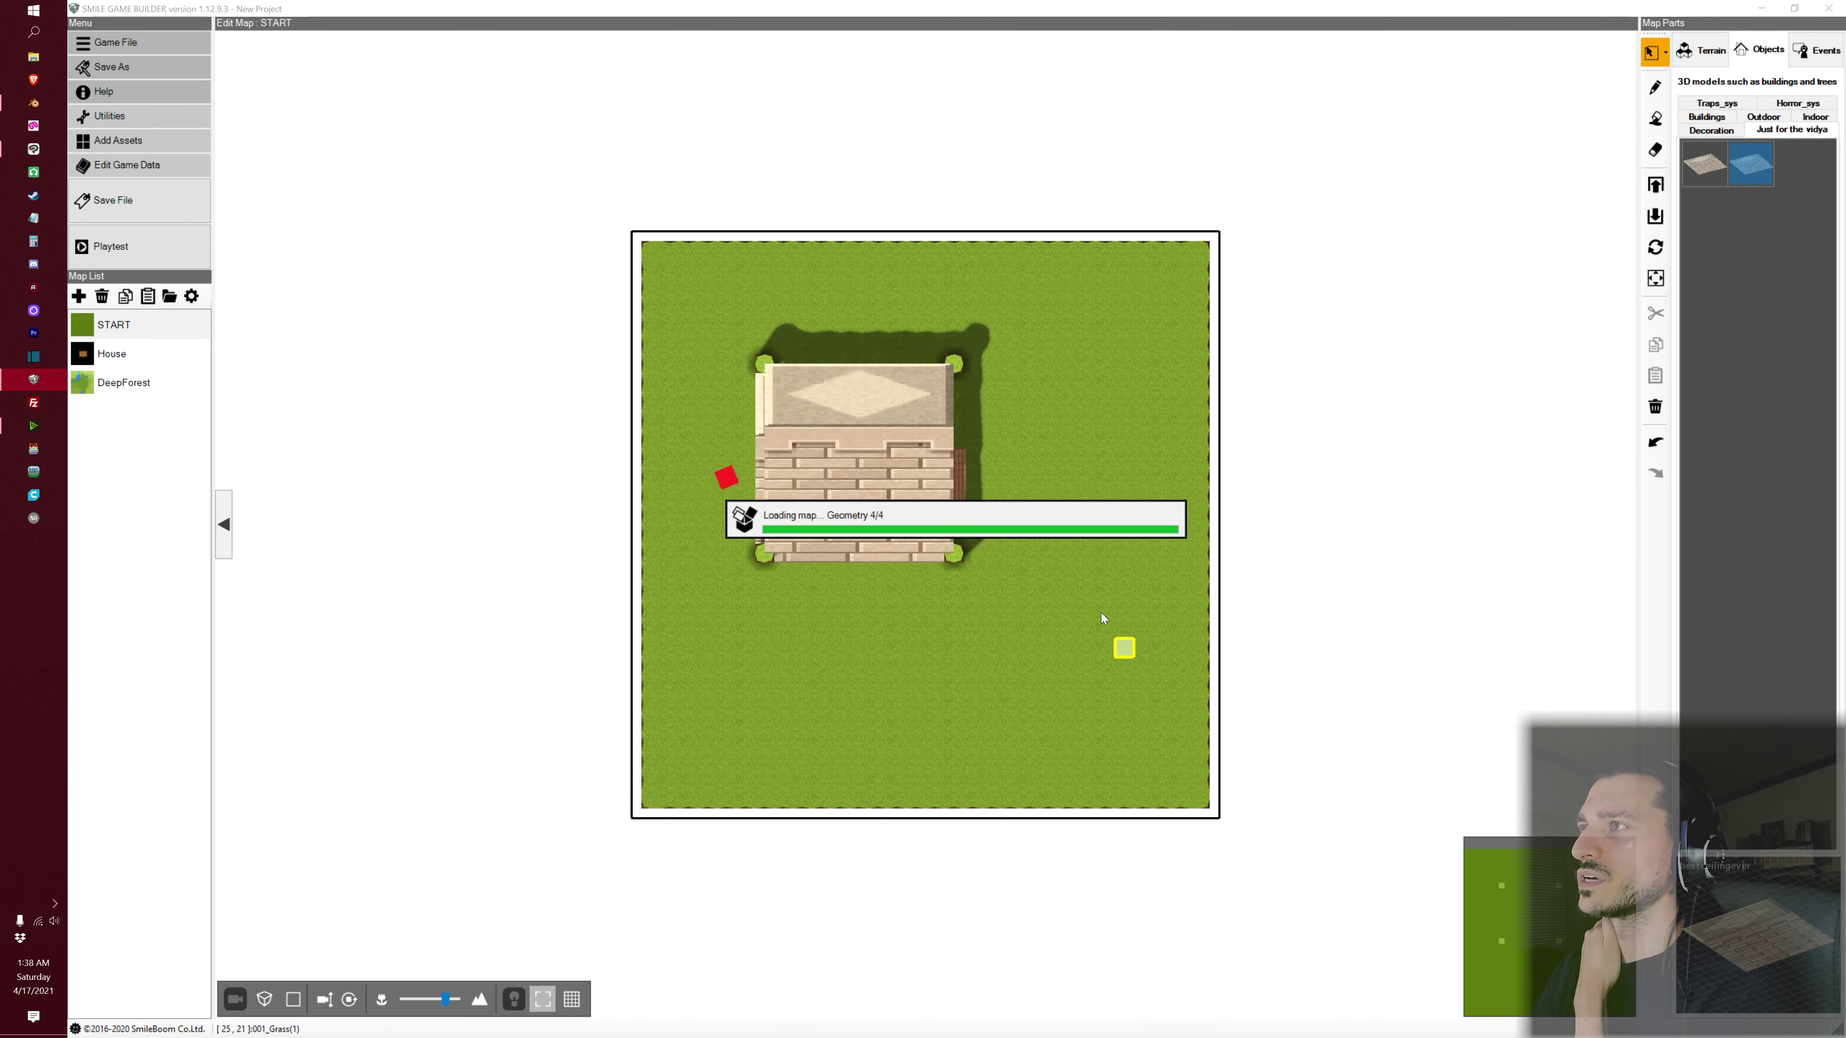
click(131, 383)
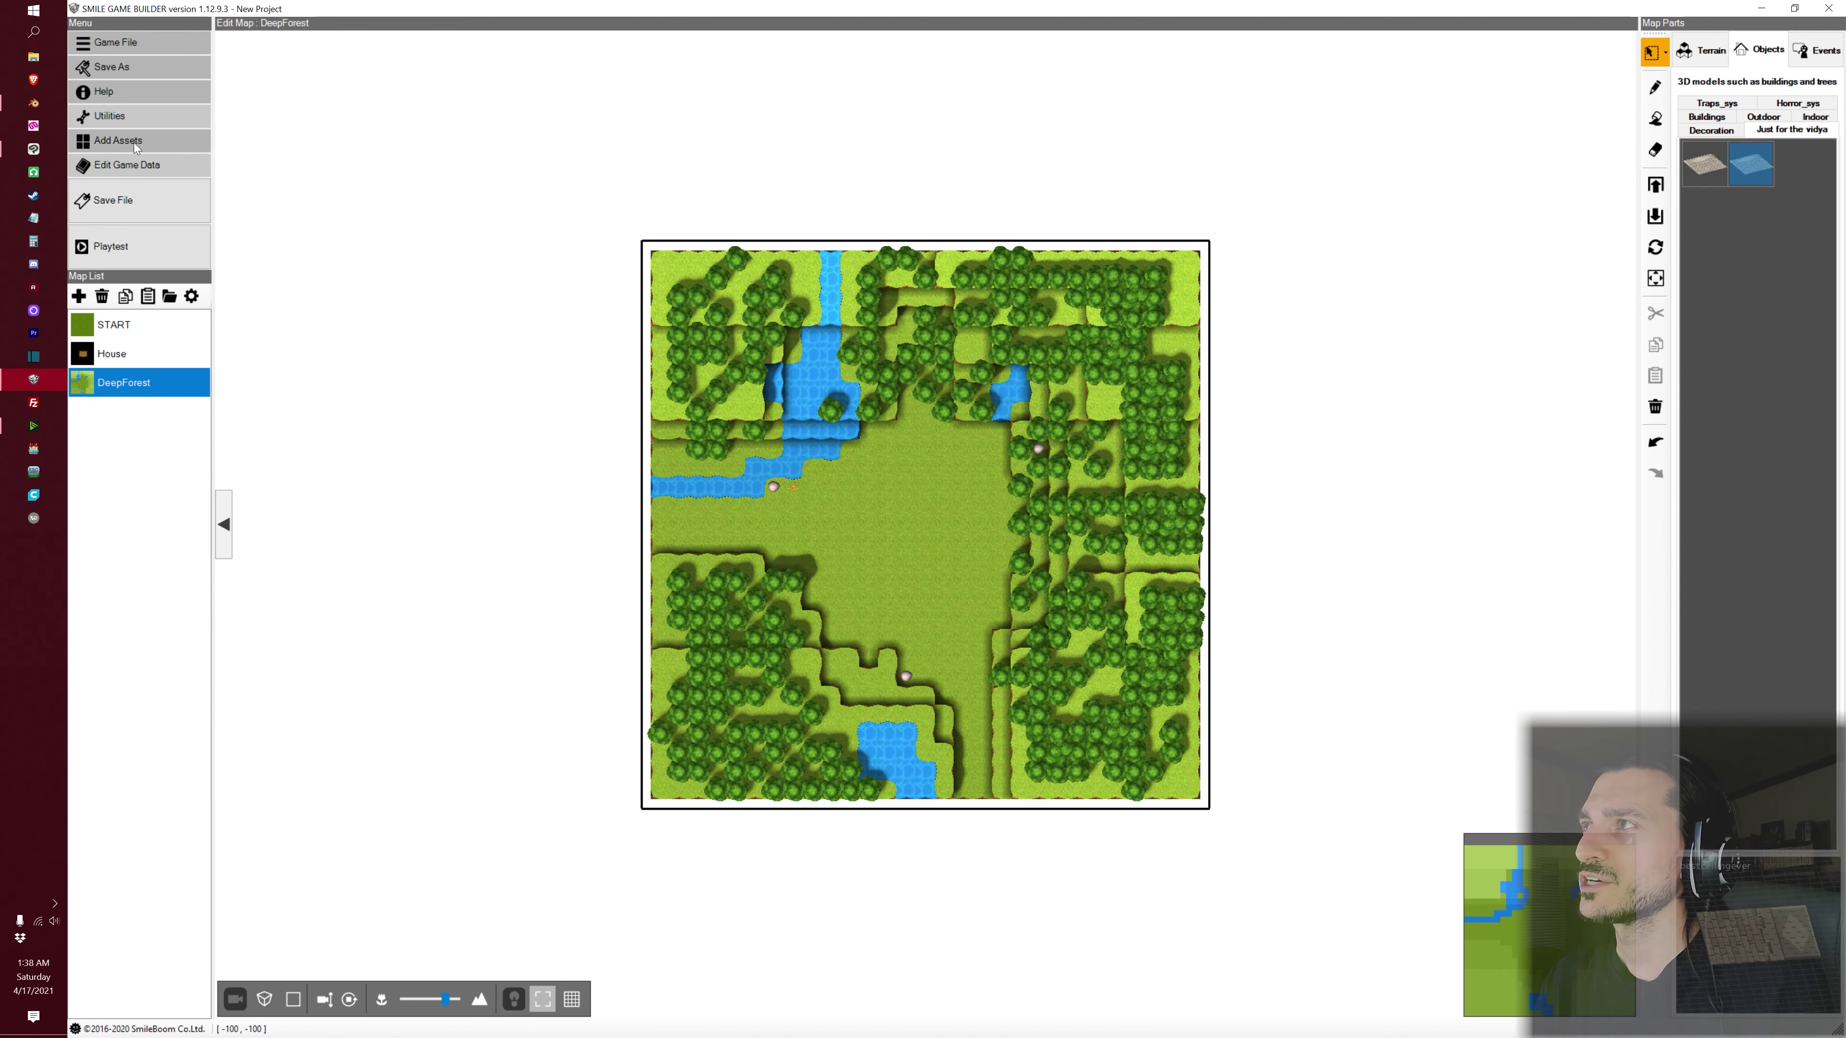
Import gasceiling from the newceil folder as a new map object in the project's resource archive
click(120, 140)
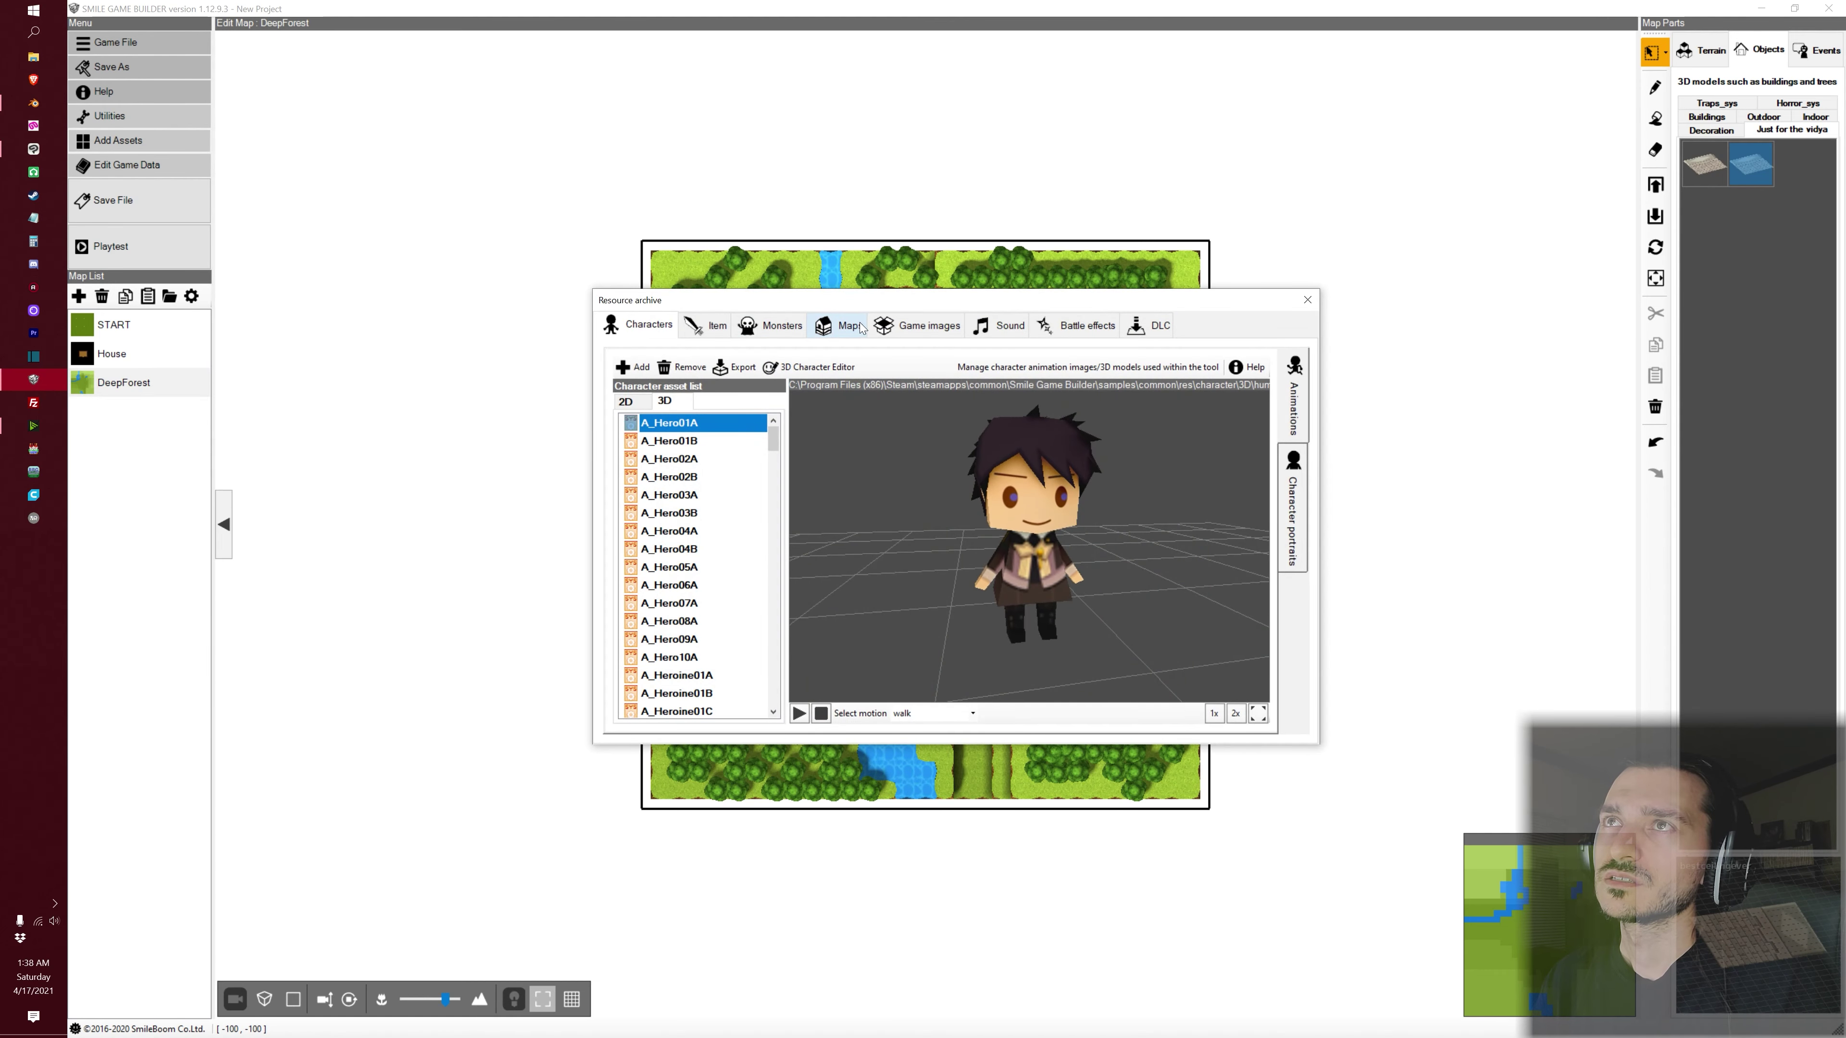
click(839, 325)
click(1294, 466)
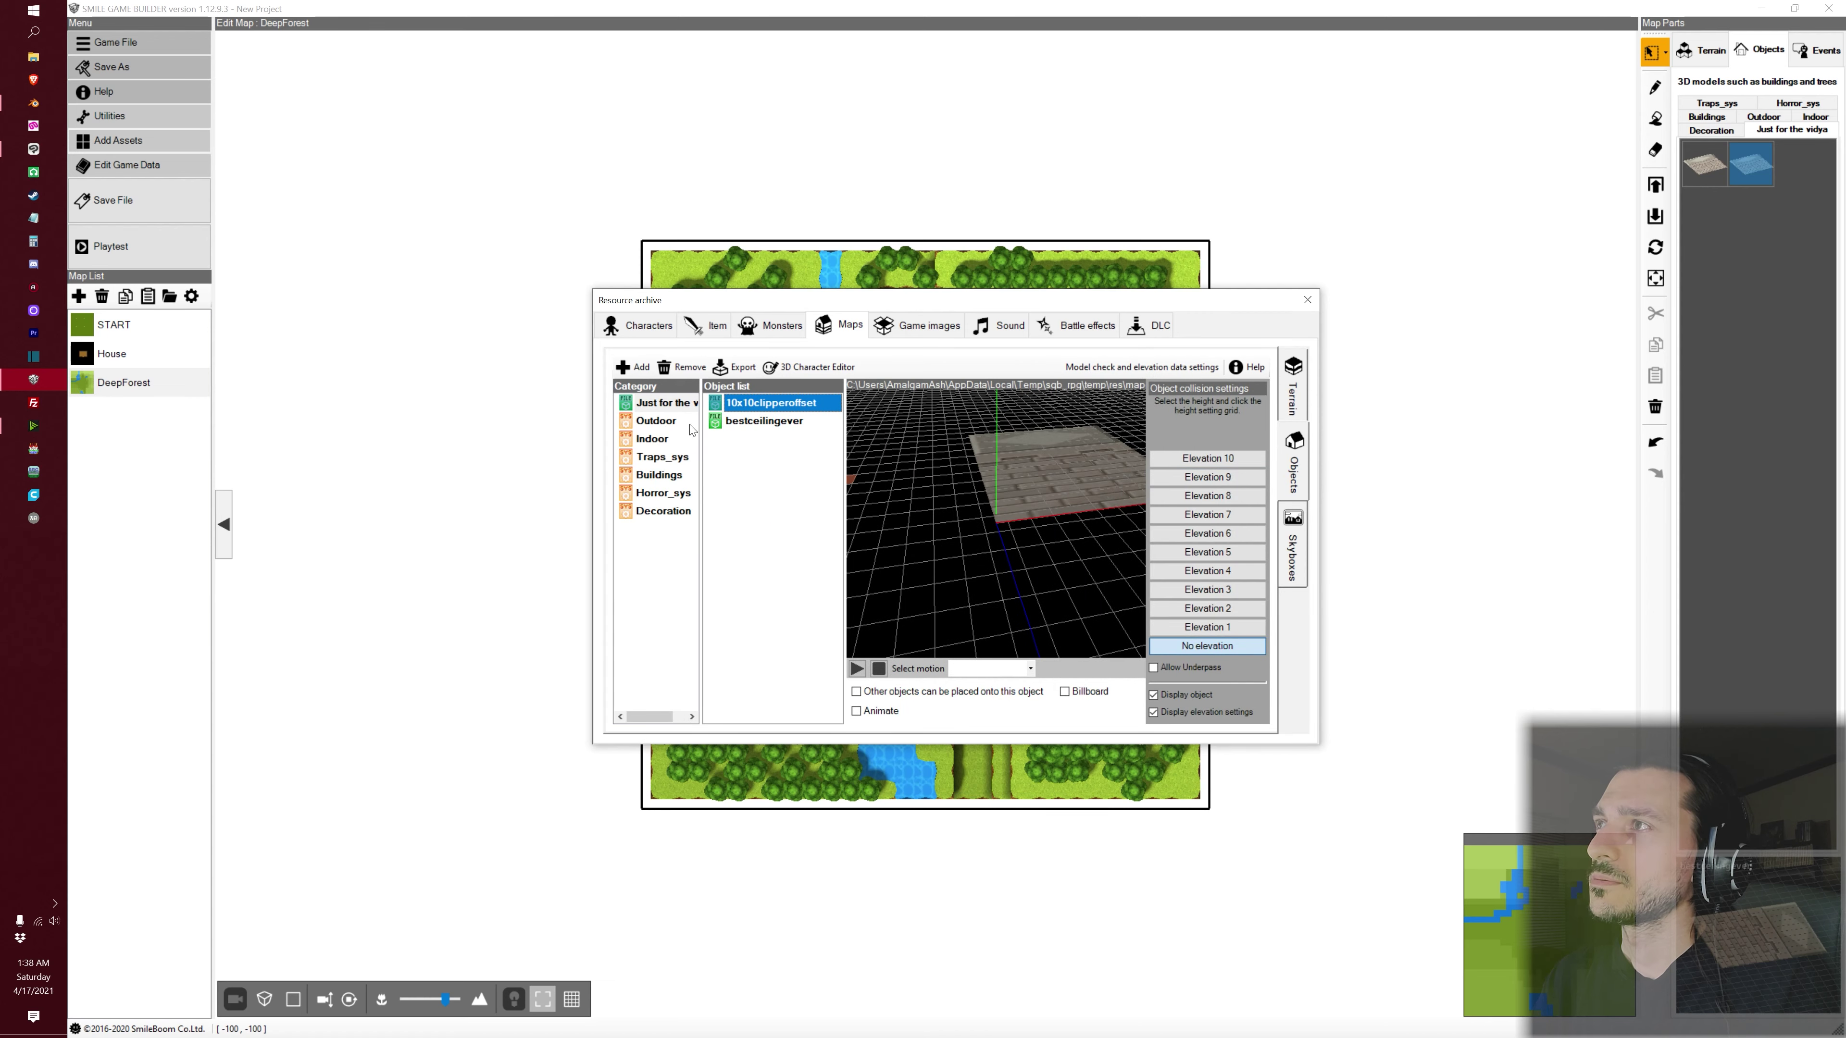
click(629, 366)
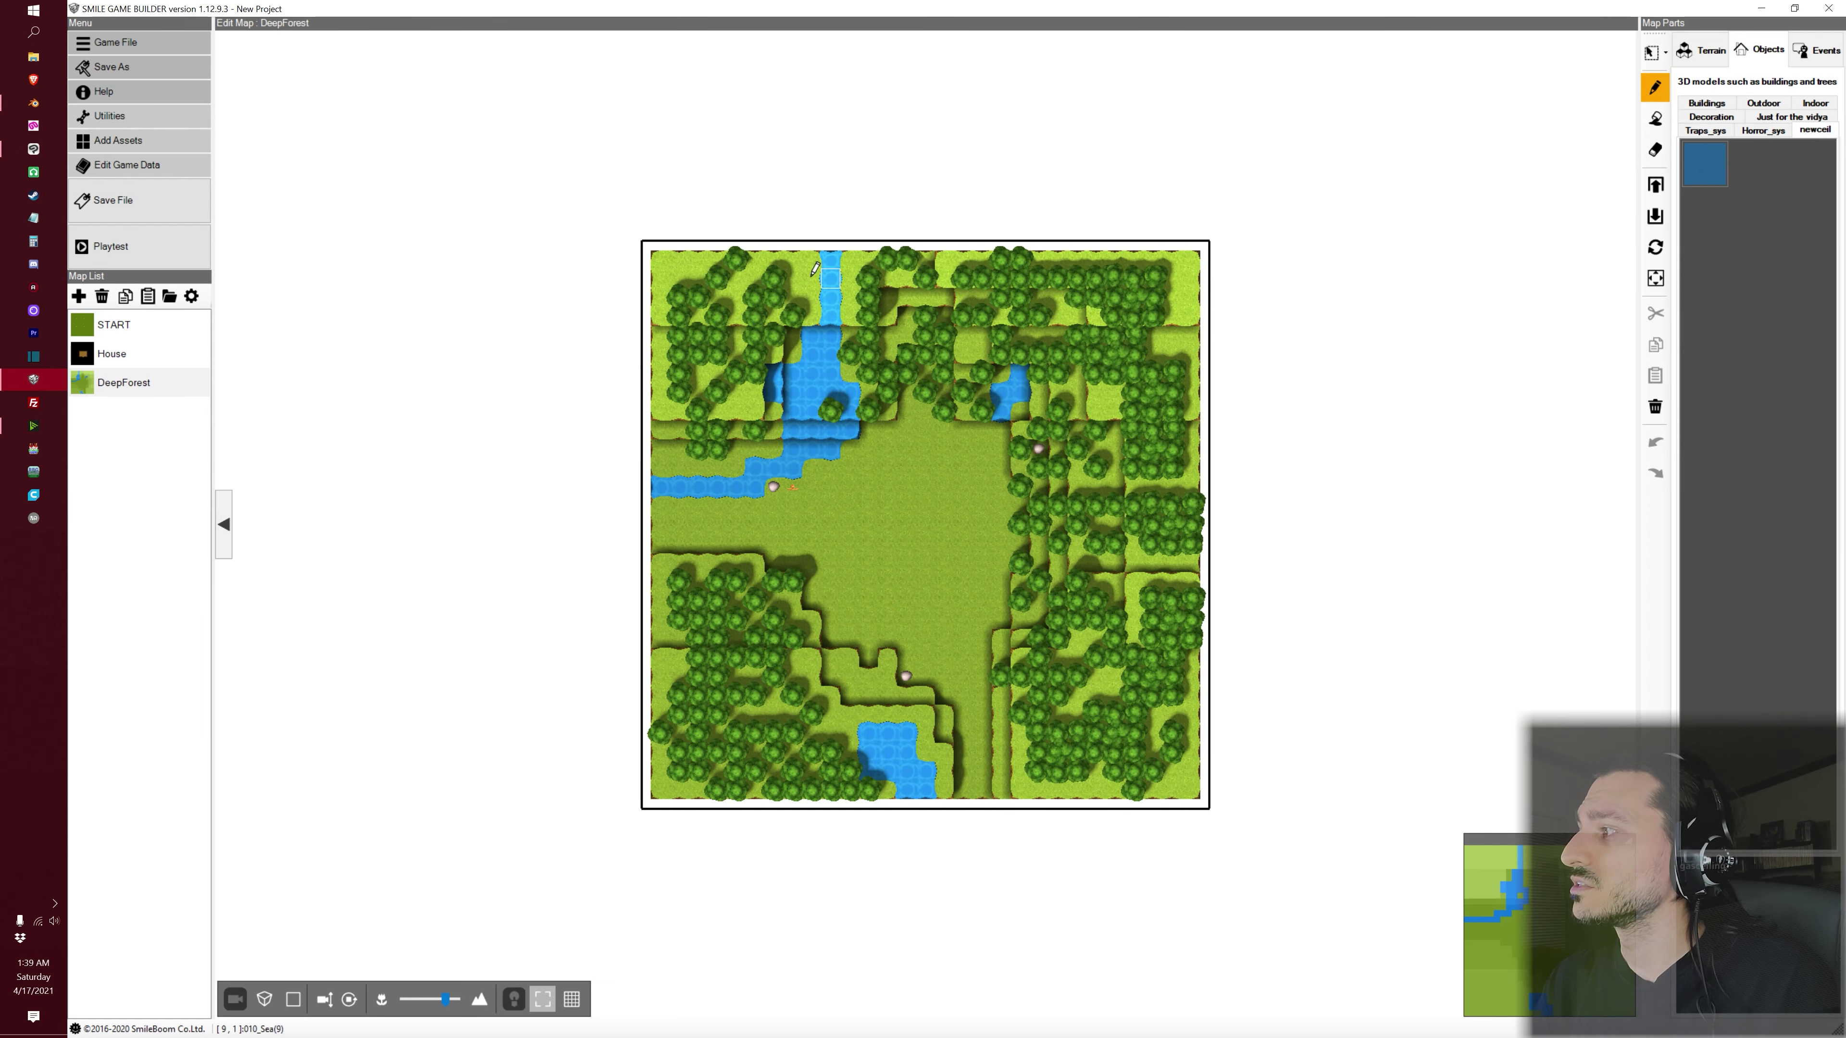
Place the gasceiling object on the tile at the northwest corner of the DeepForest map
click(658, 251)
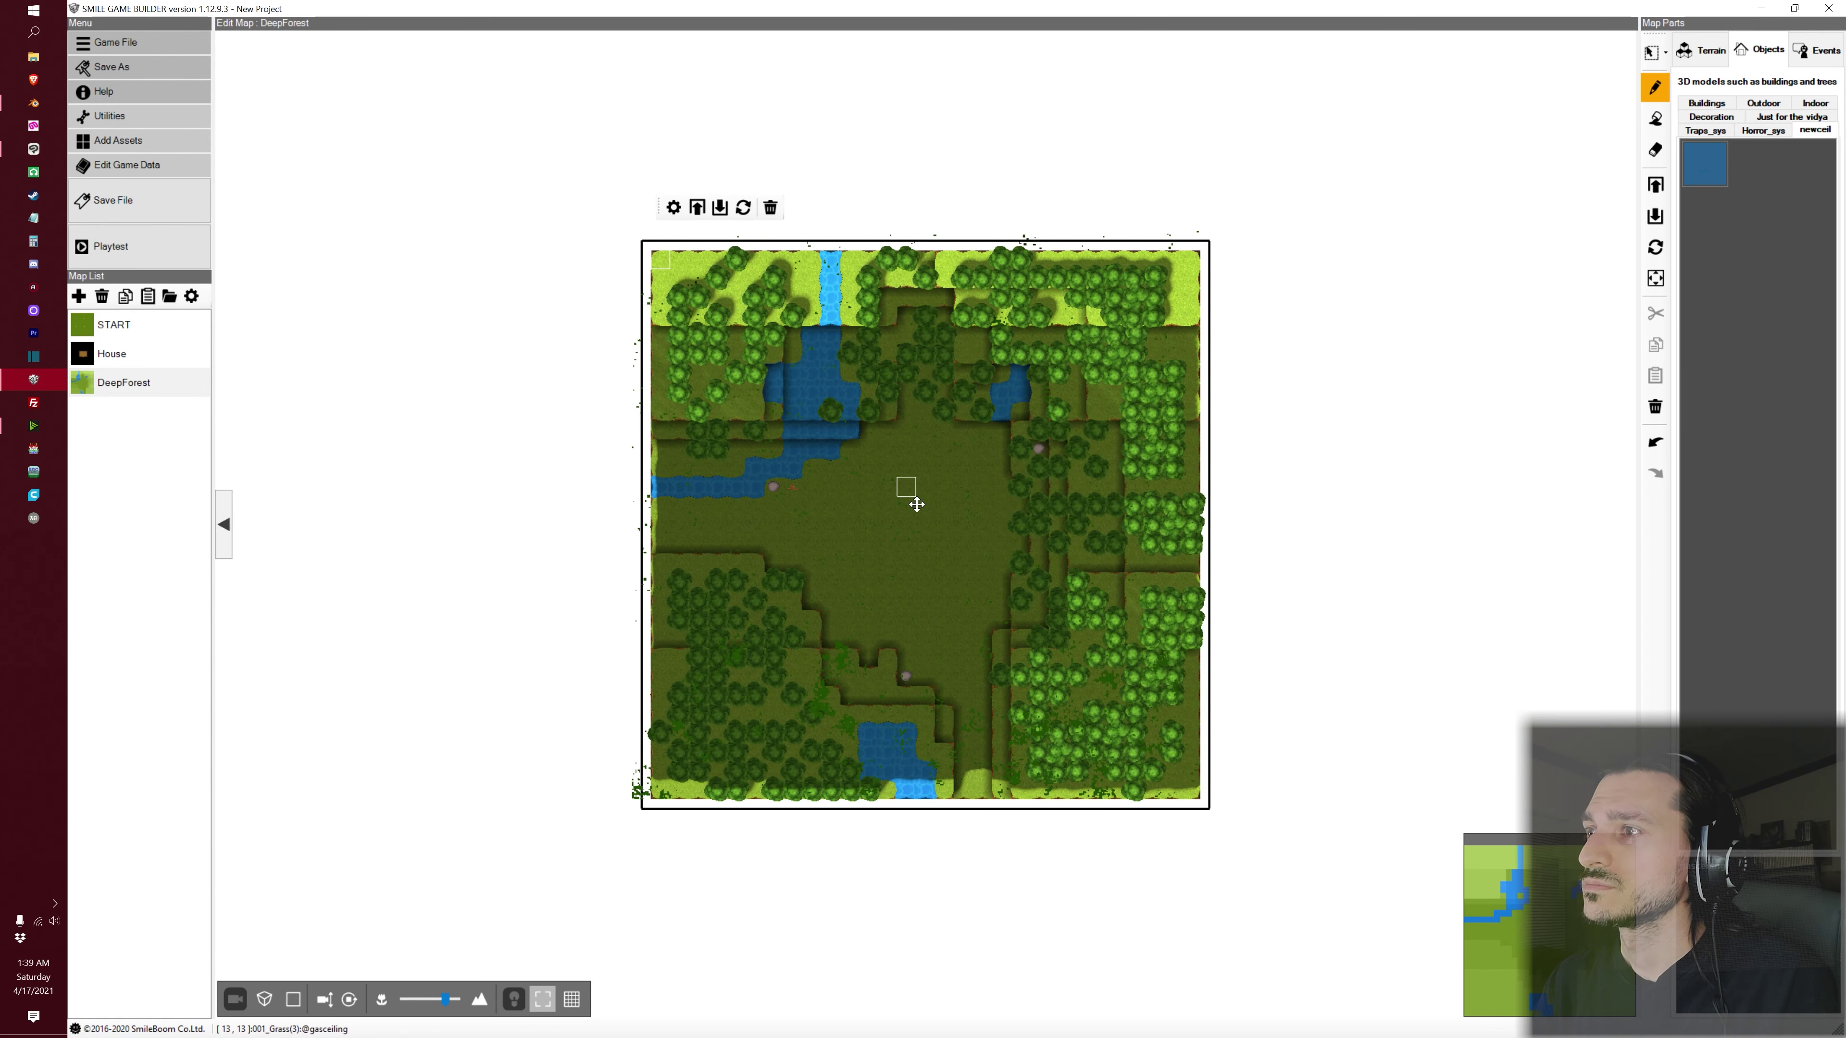
scroll(920, 510, up, 2)
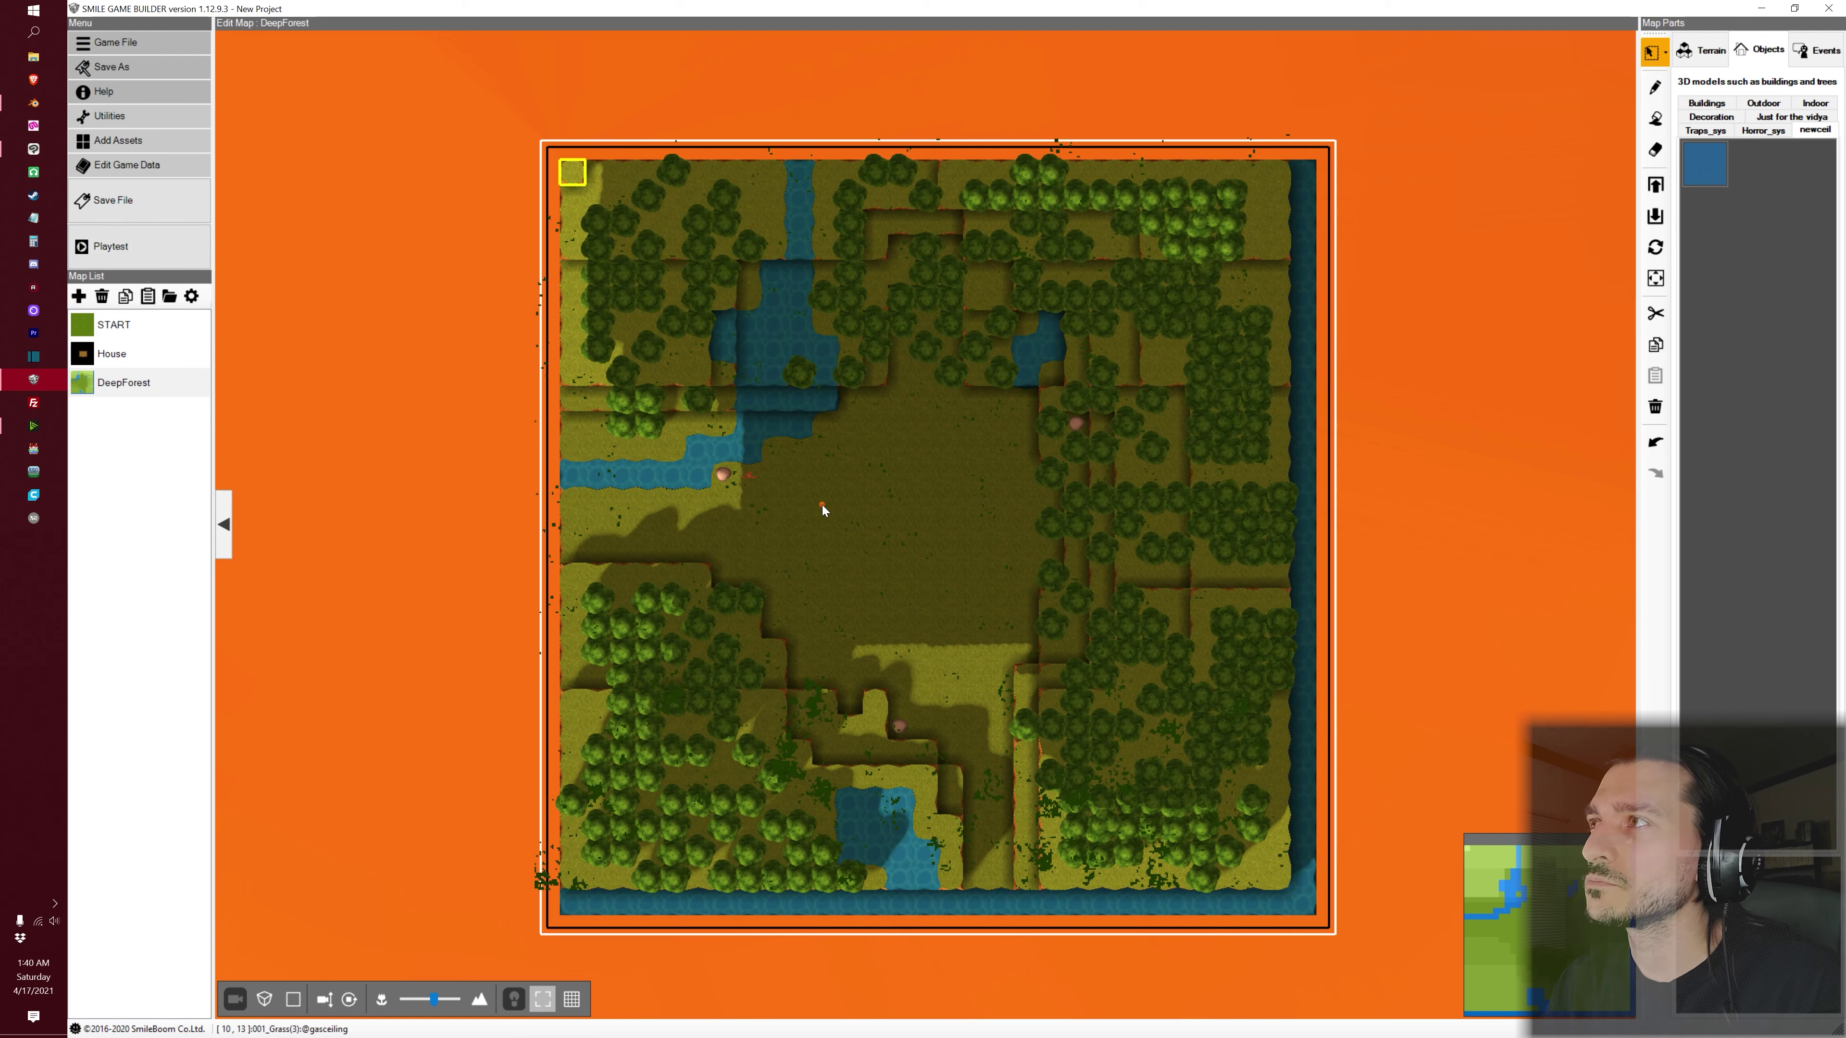
right_click(818, 509)
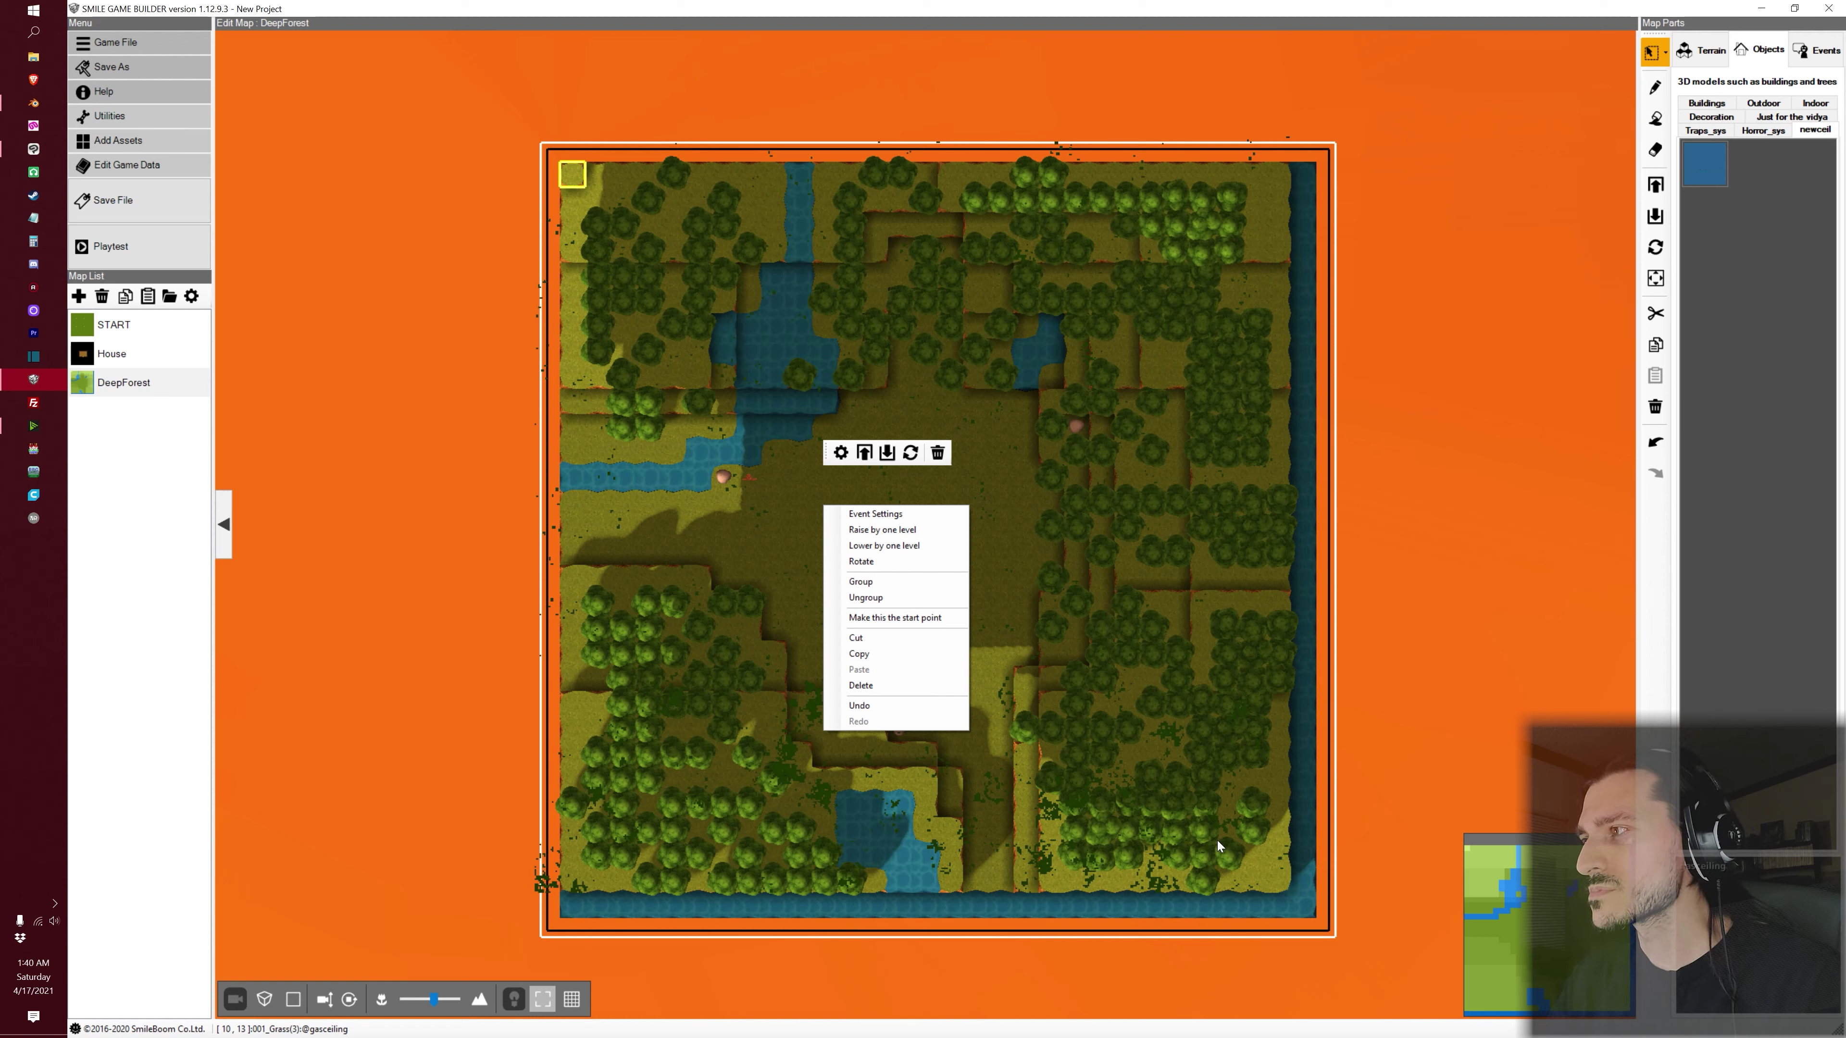
click(659, 315)
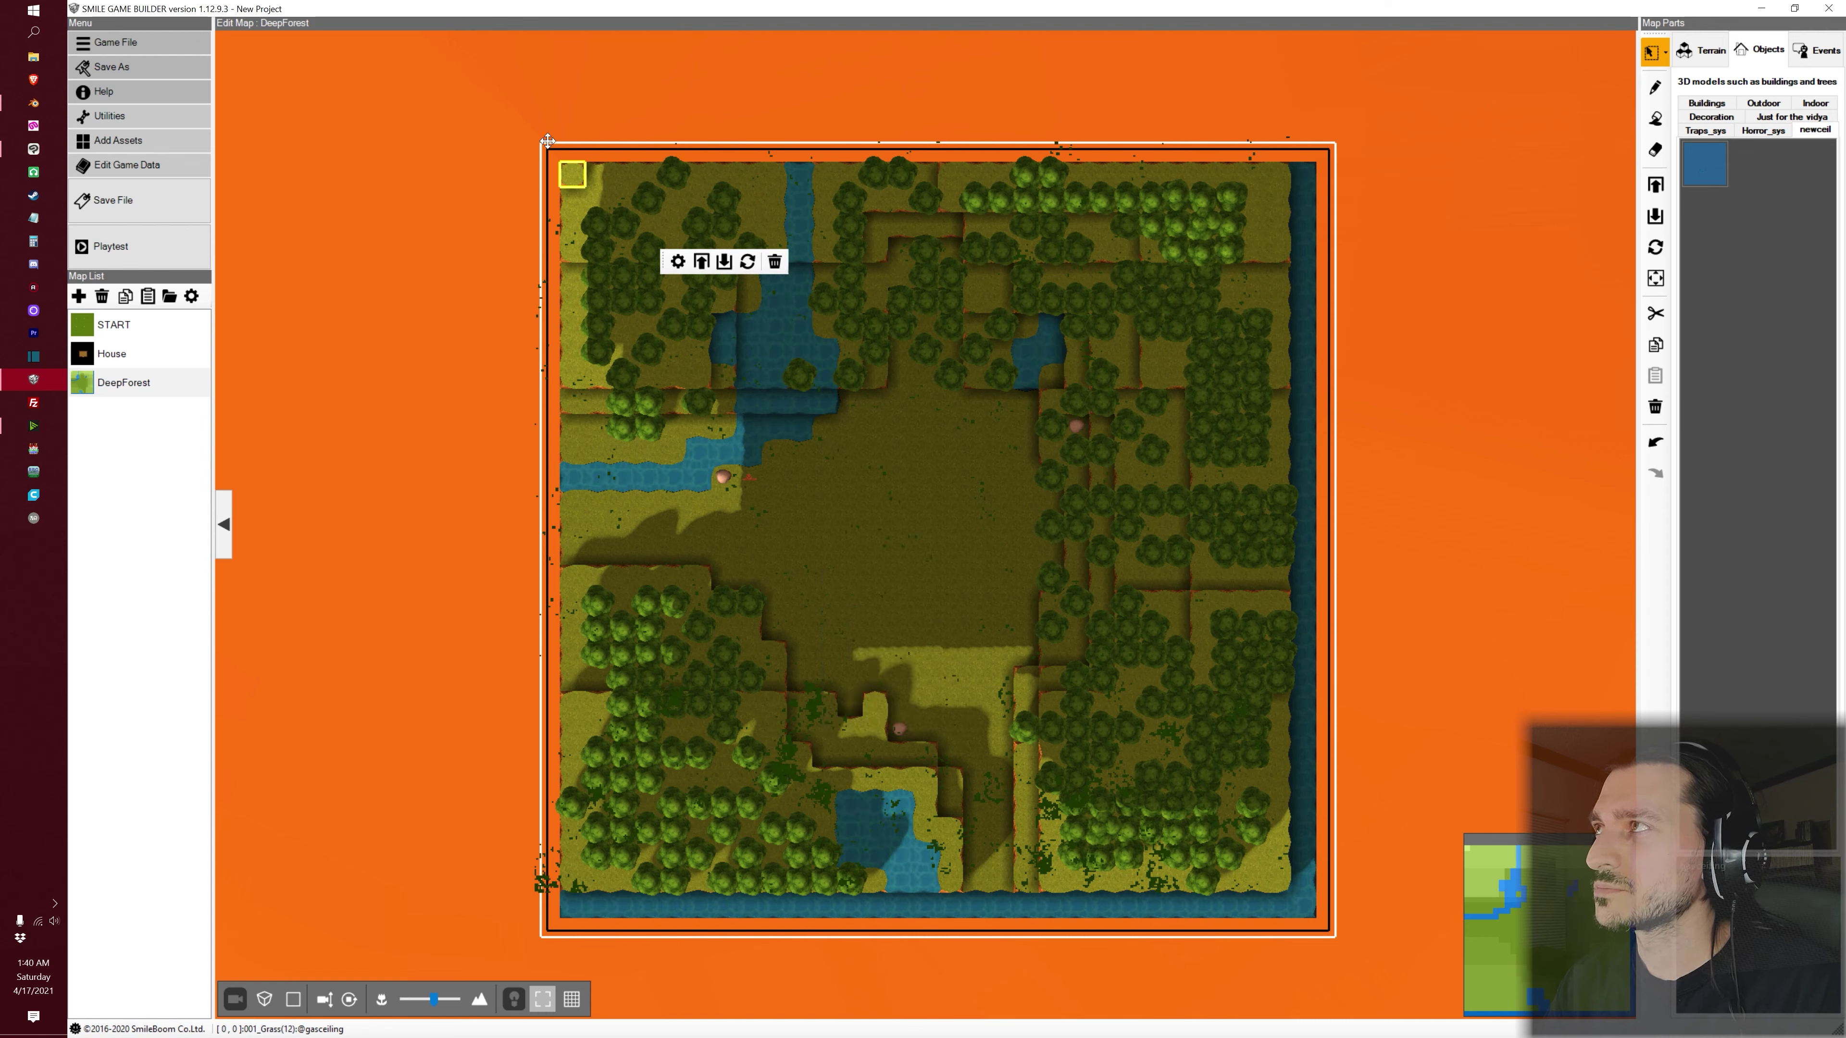
Adjust the gas ceiling's placement at the map corner and walk forward in a playtest to check it overhead
drag(588, 185, 568, 168)
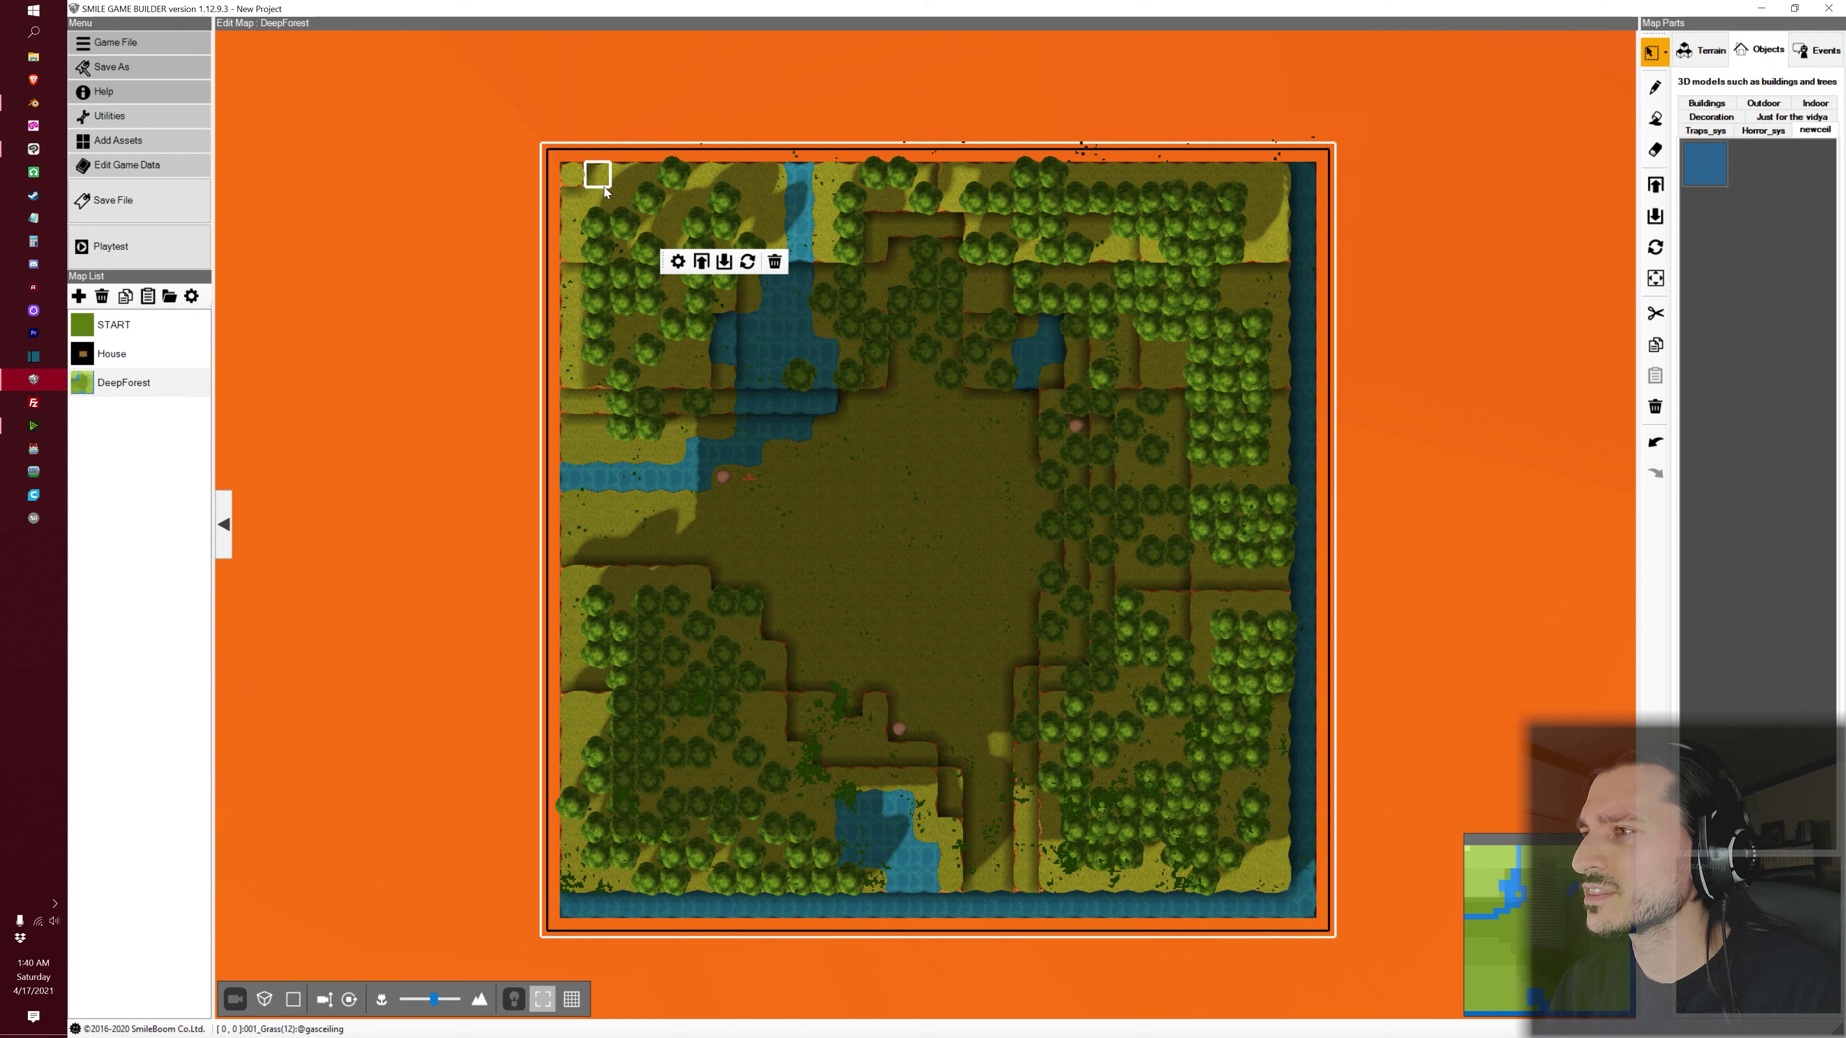
click(604, 186)
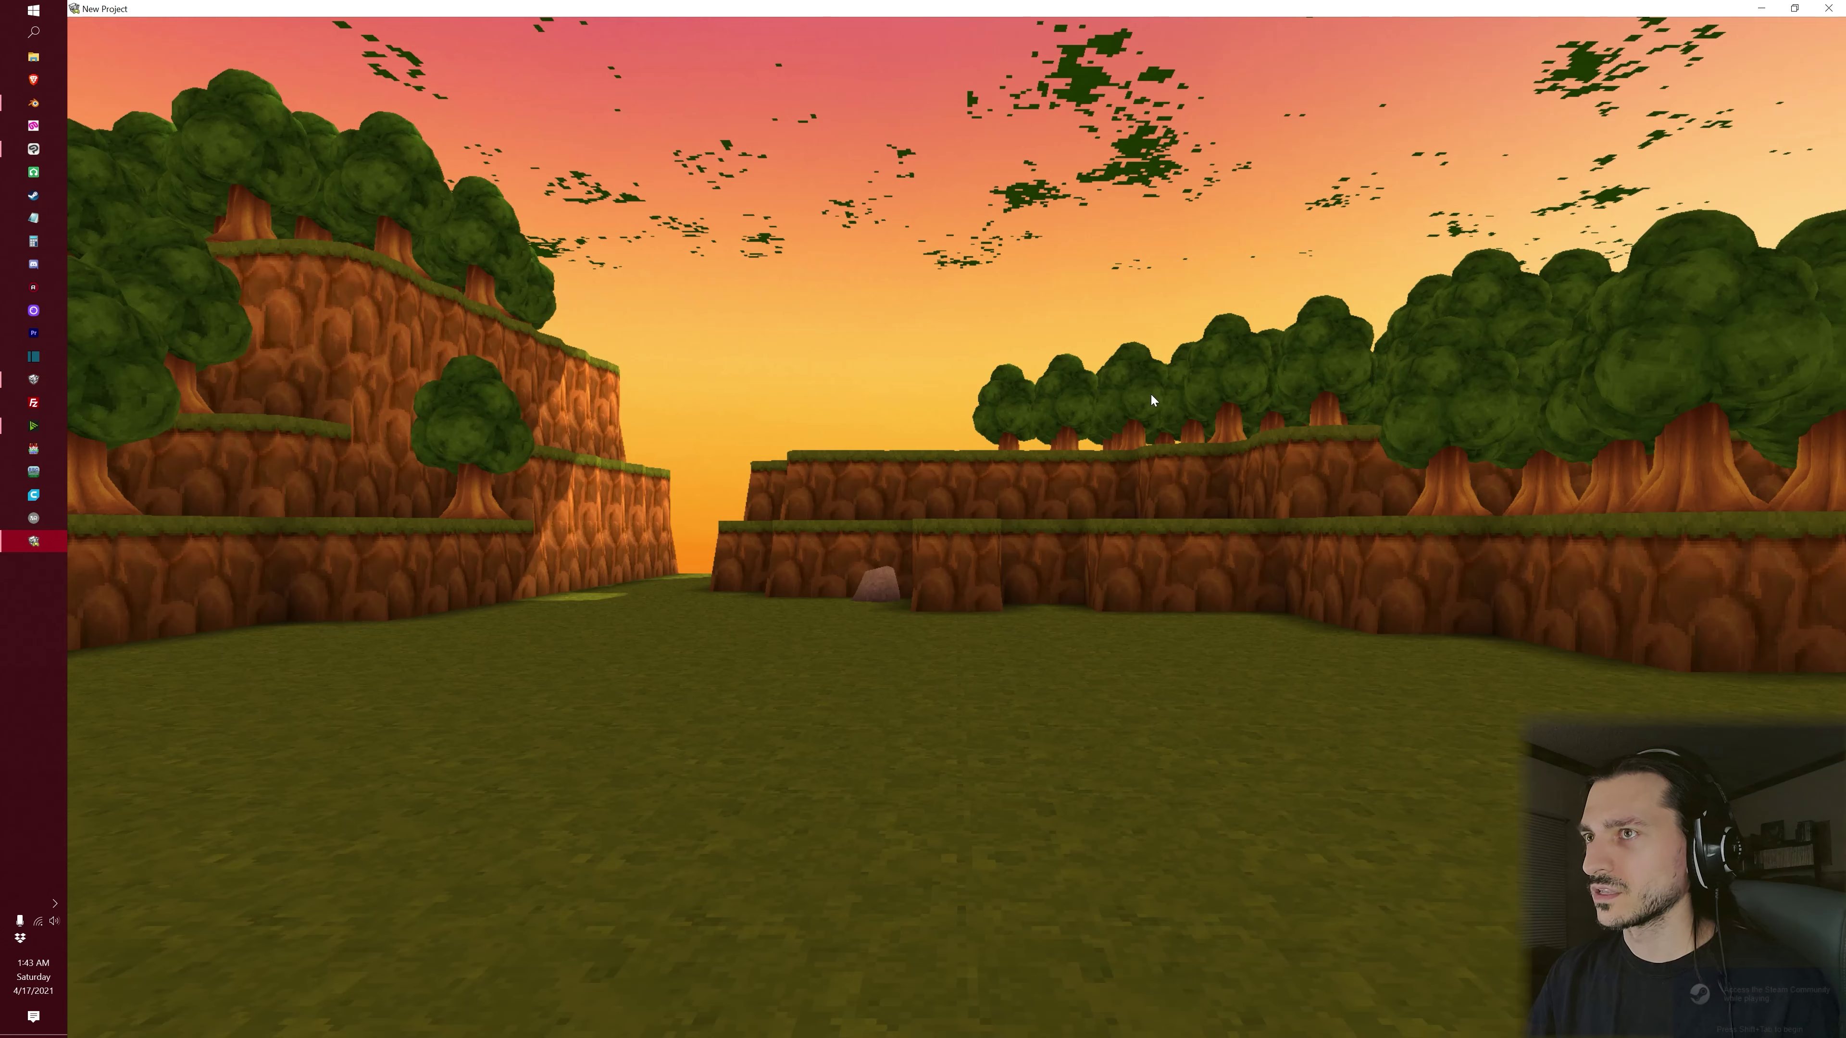
key(w)
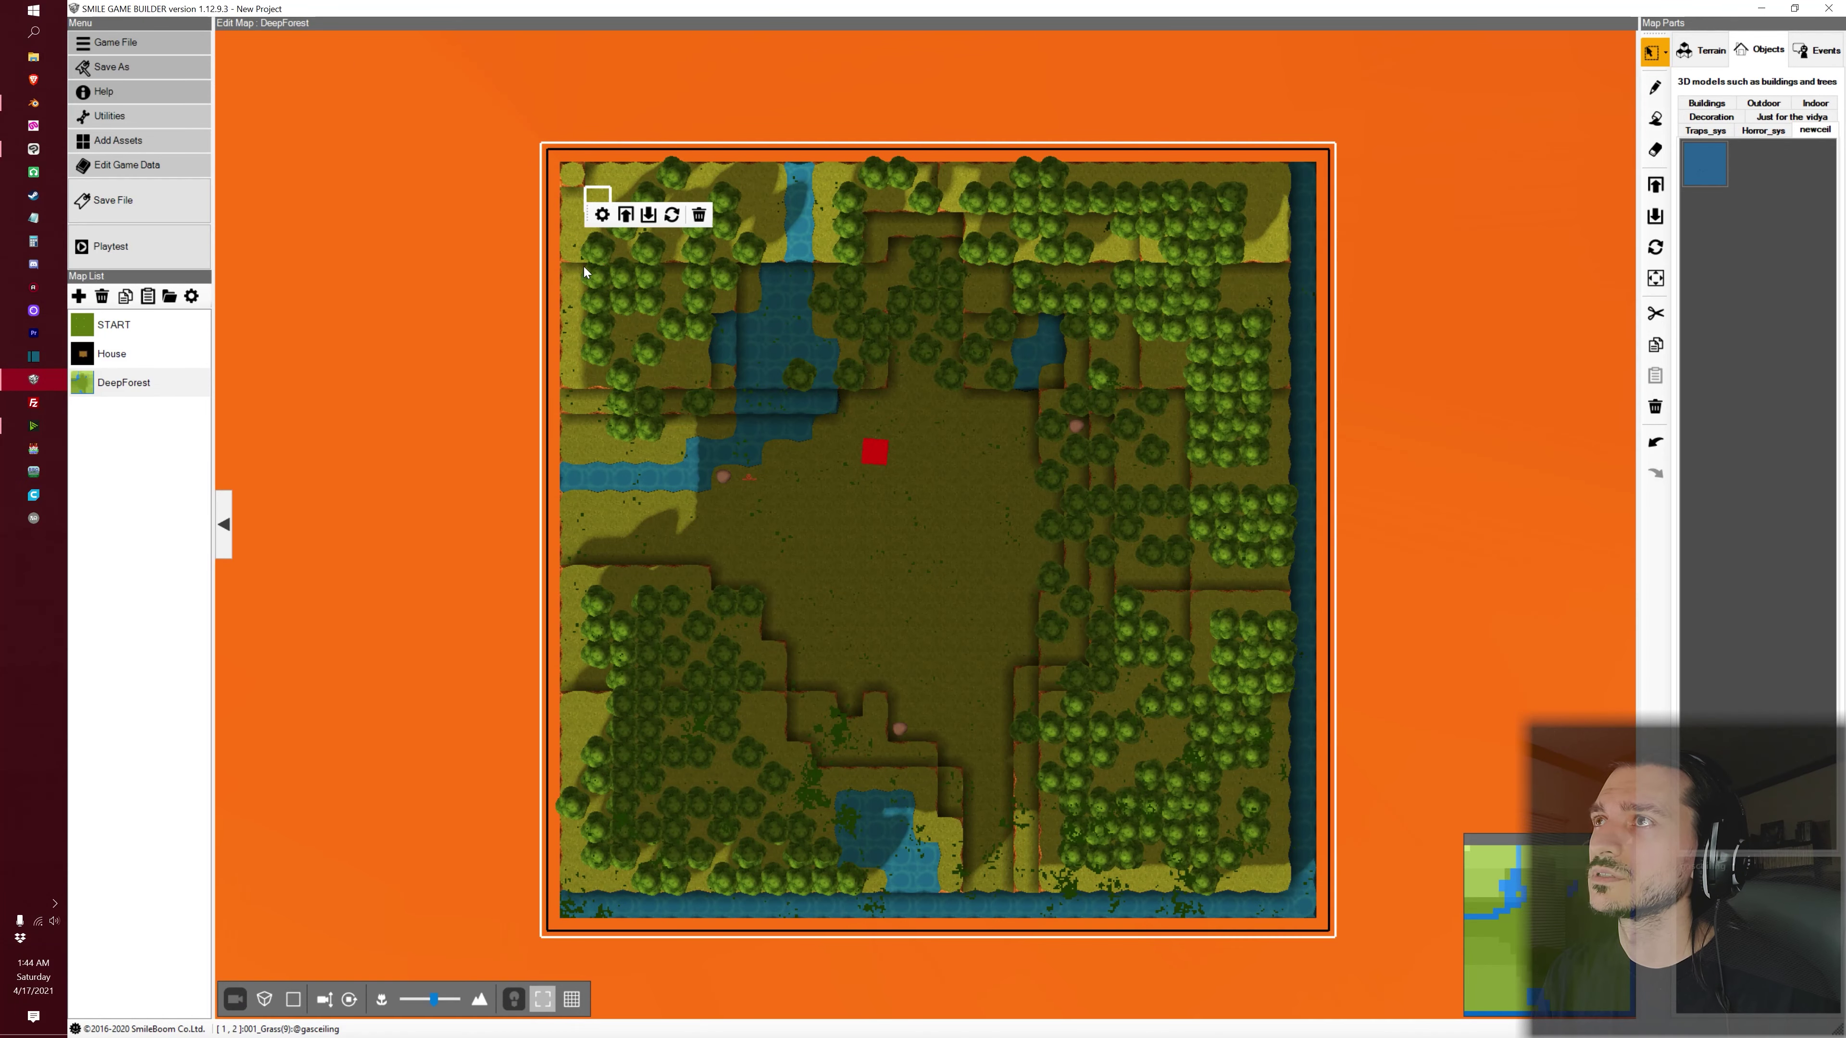
Place two more gasceiling objects near the map's northwest and northeast corners, rotating the first and raising the second by one level
click(1705, 164)
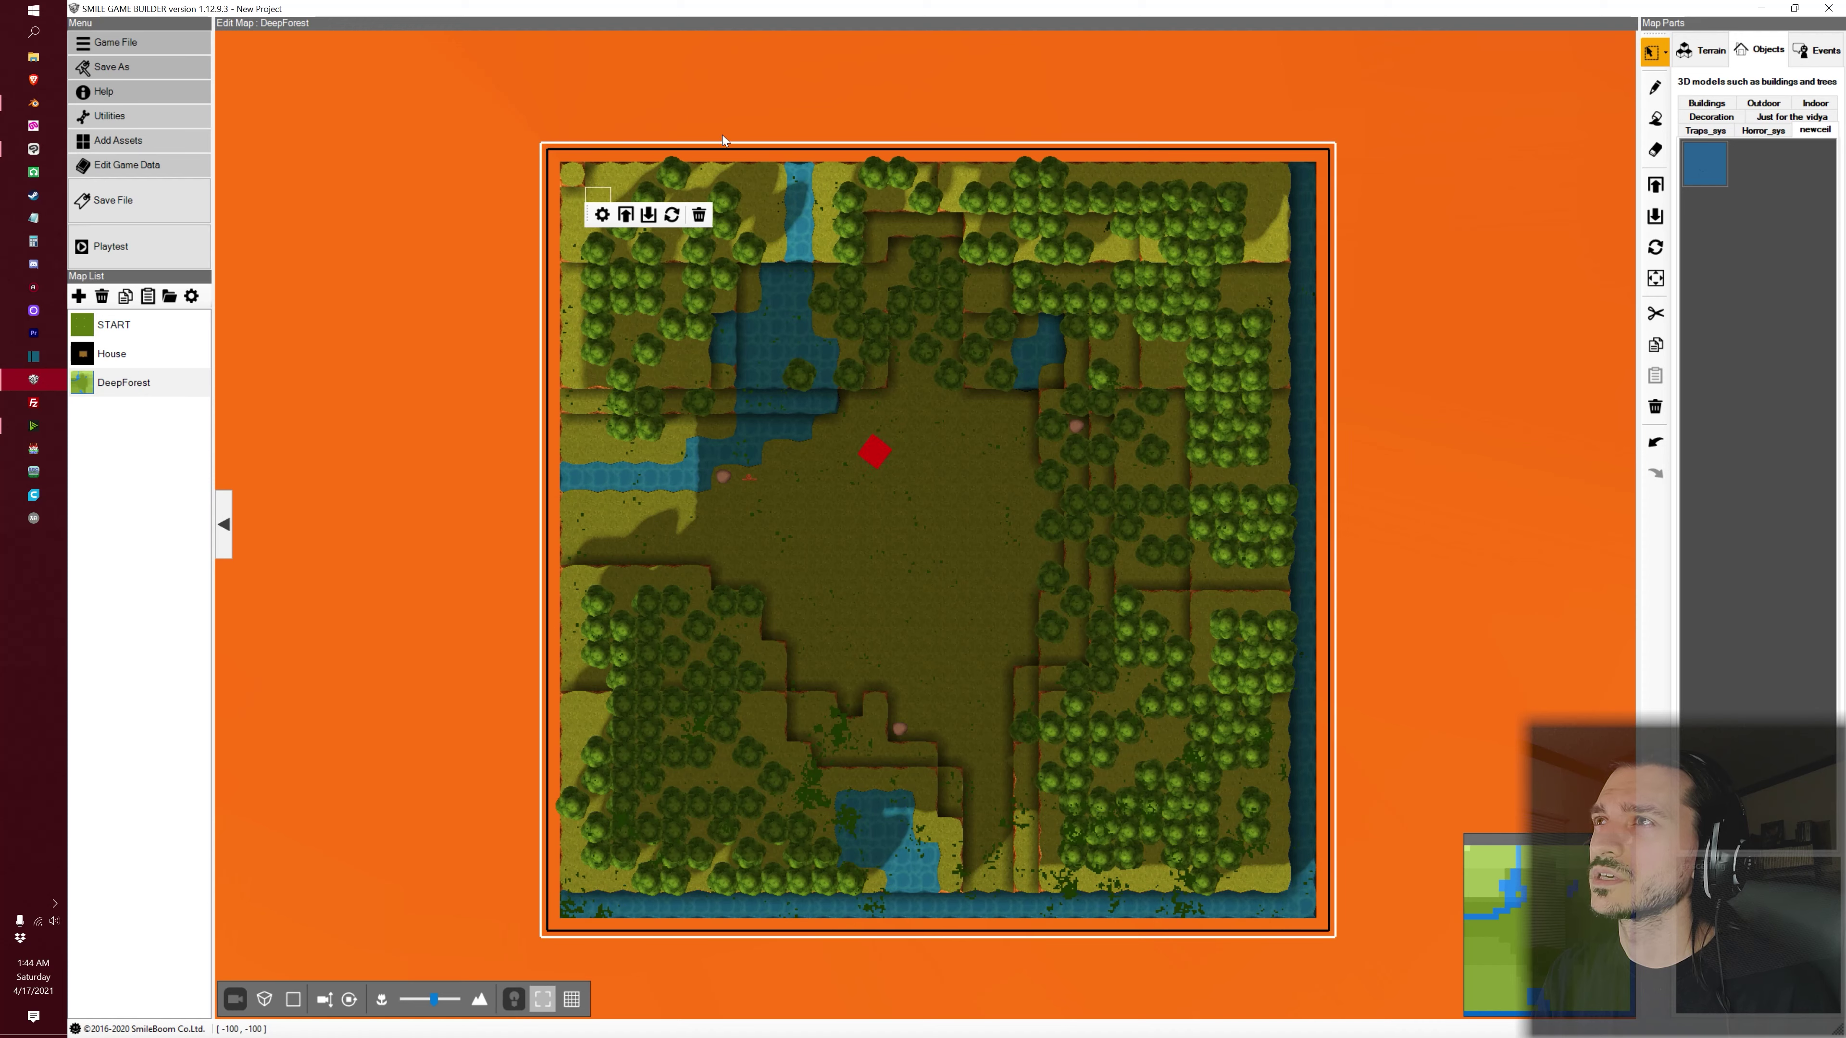
click(606, 165)
click(691, 123)
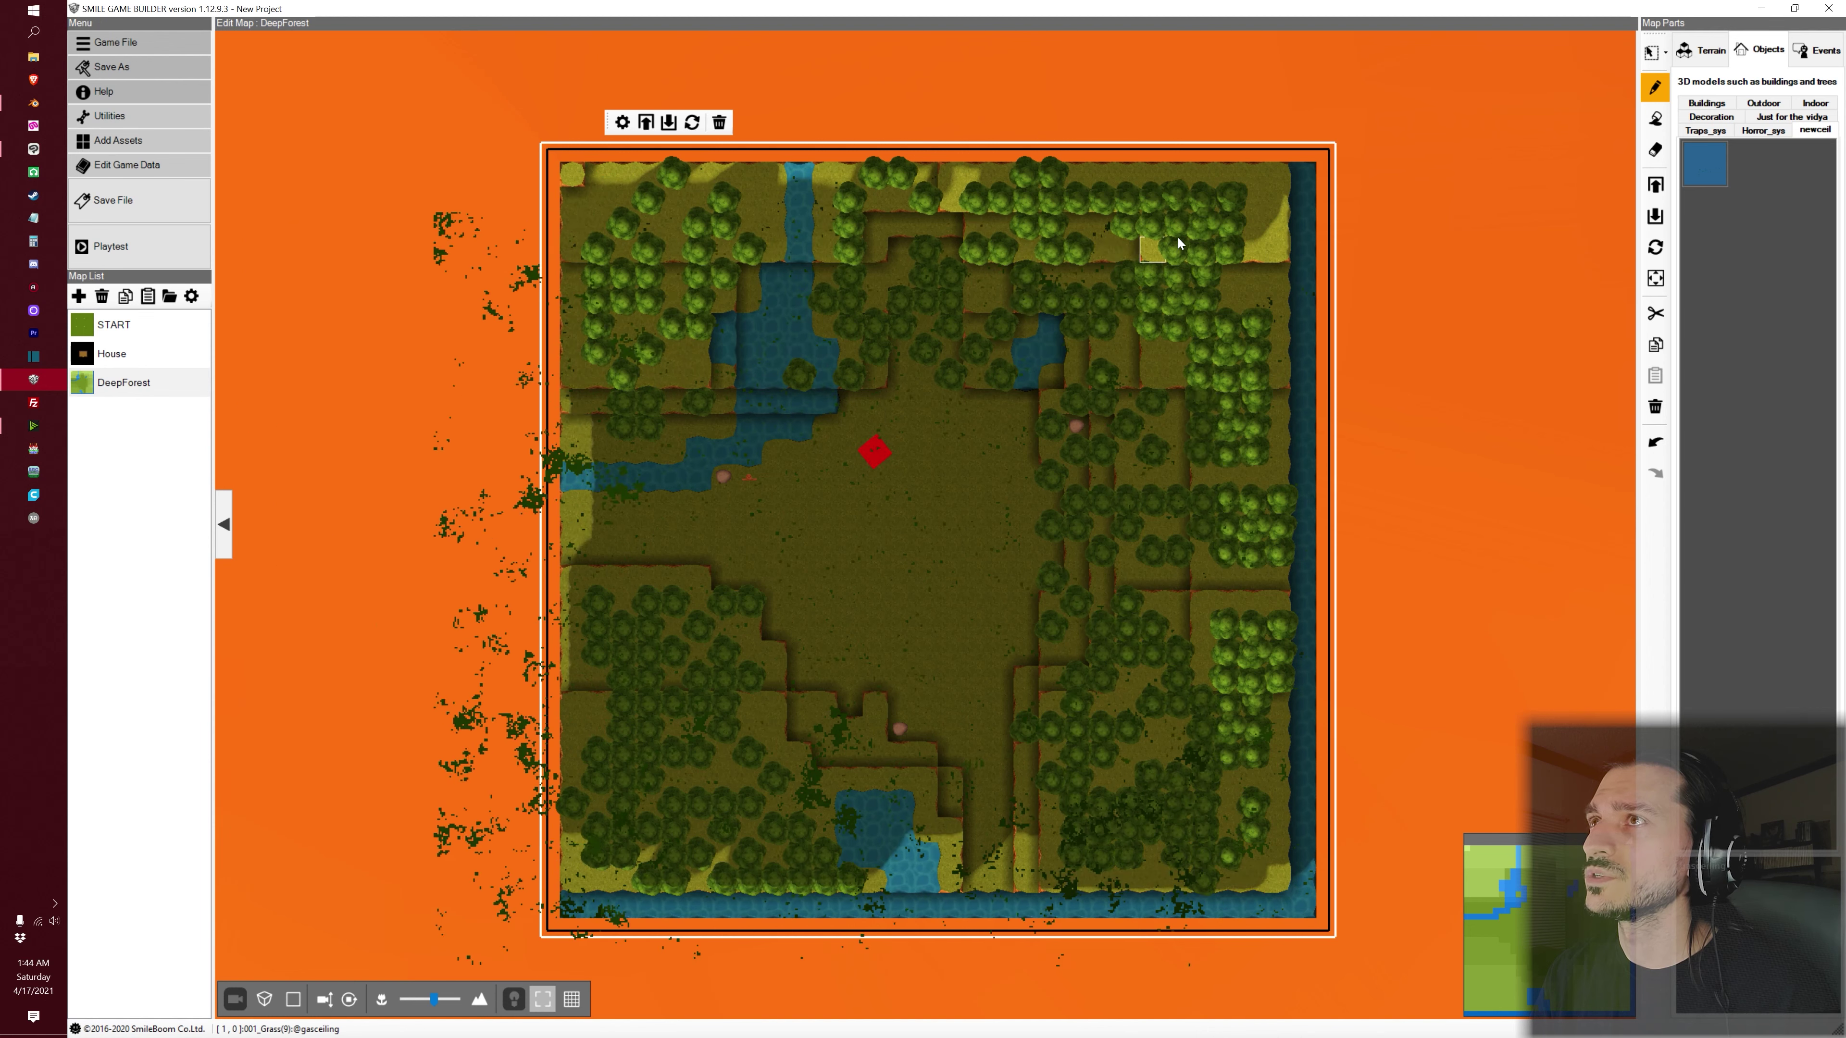
click(1270, 235)
click(1318, 186)
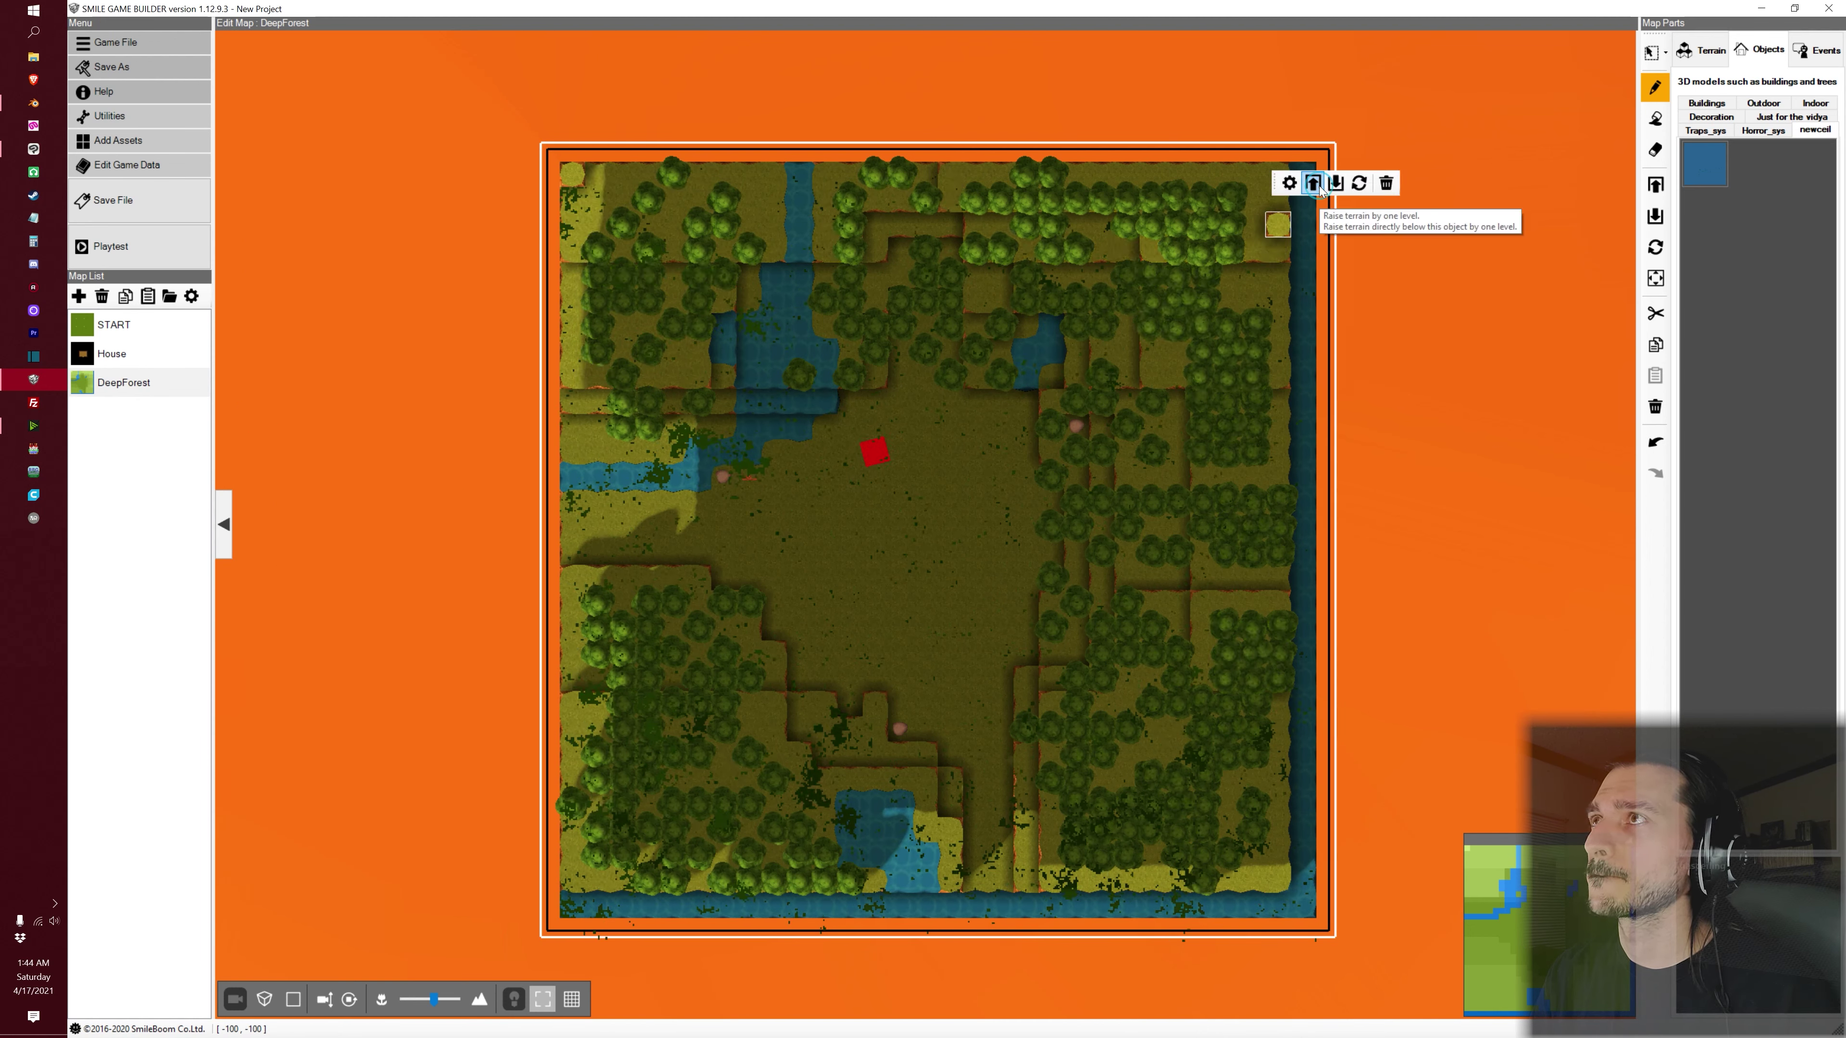